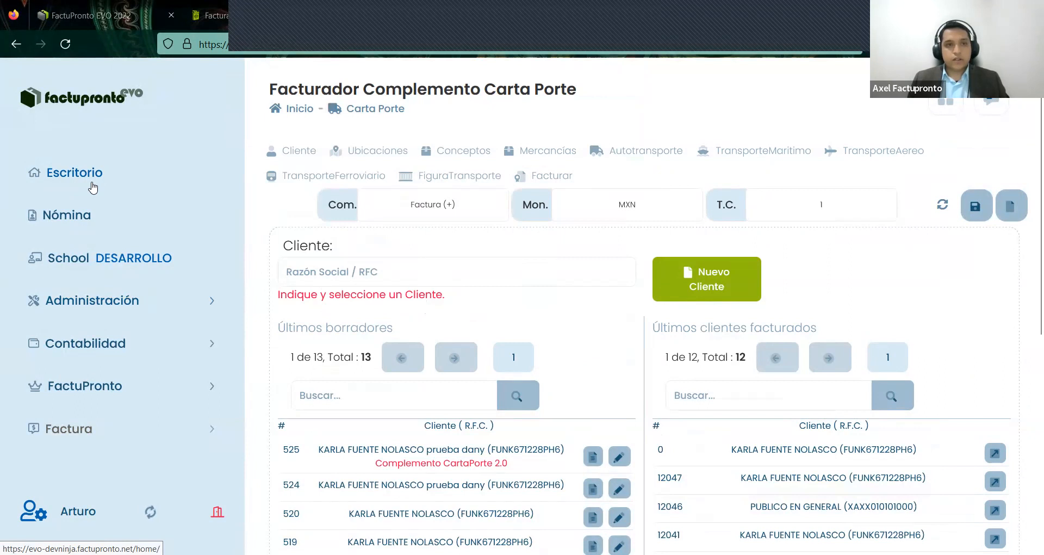
- Return to the Escritorio dashboard and open the Configuración setup wizard
left_click(92, 188)
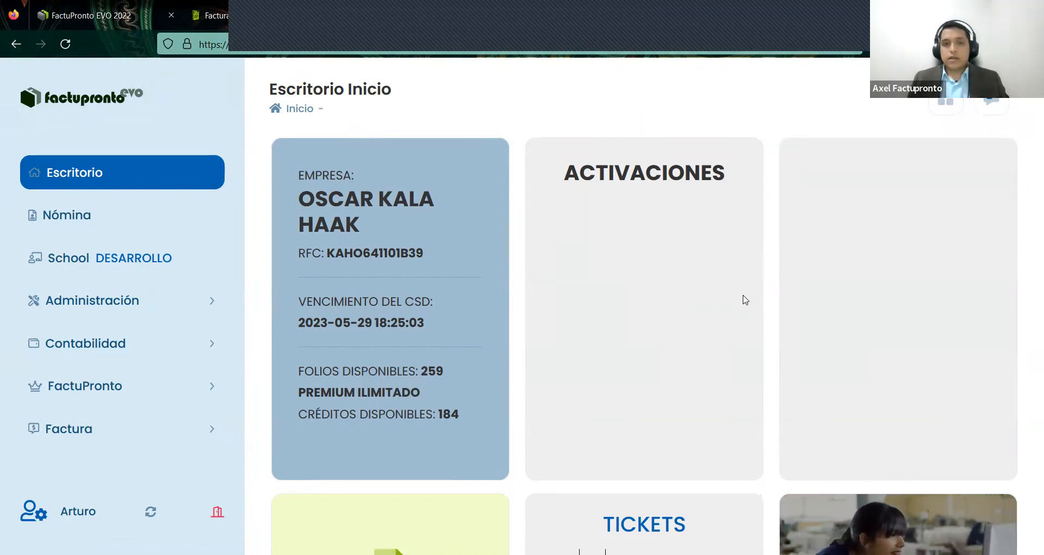
scroll(744, 298, "down", 6)
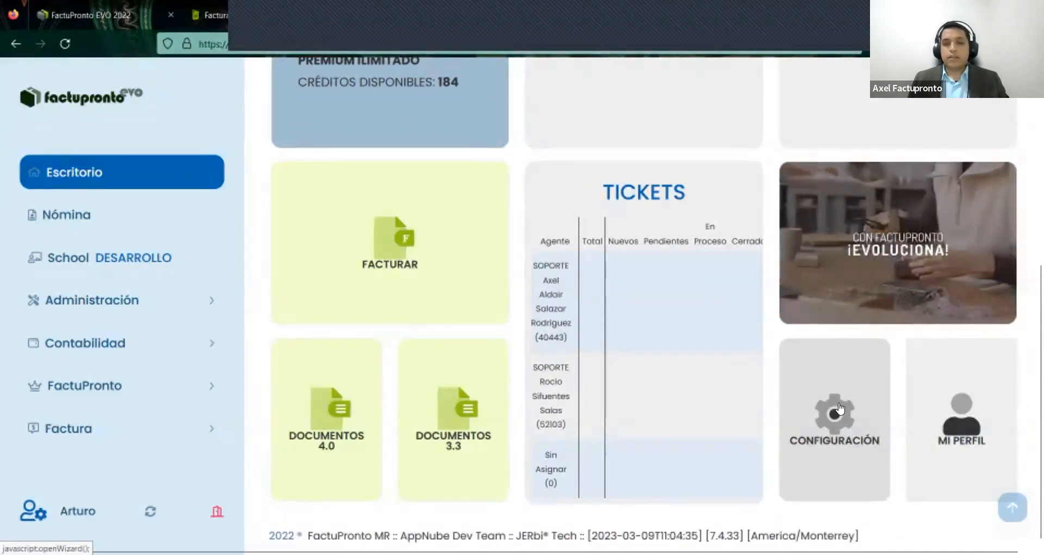
left_click(840, 407)
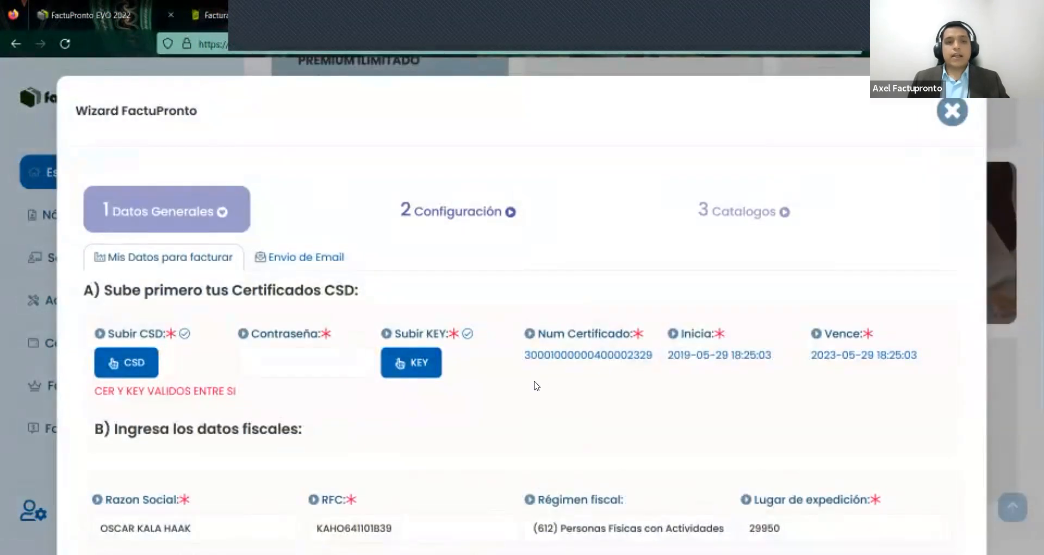
scroll(537, 386, "down", 2)
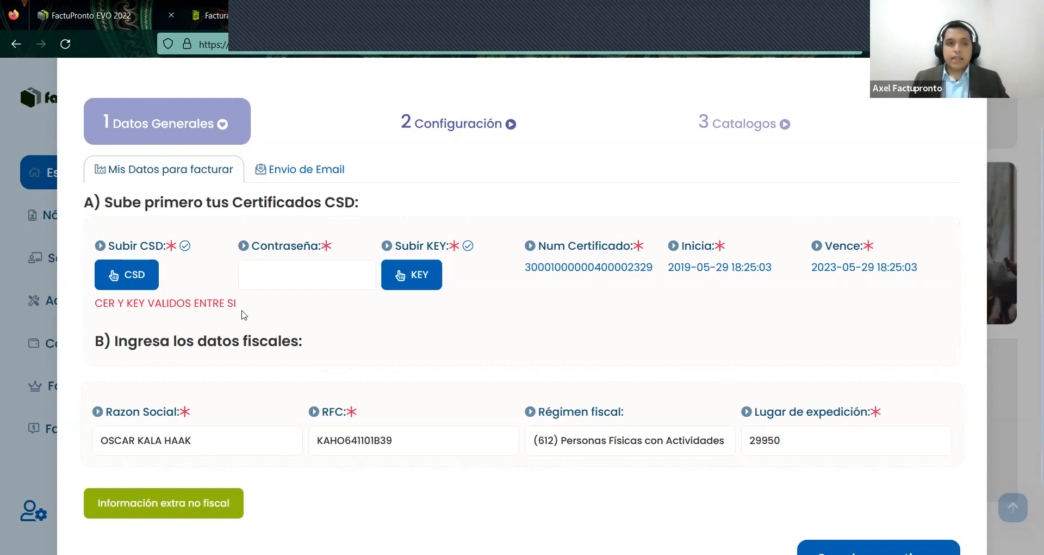
- Review the CER/KEY validity notice, the RFC and the Lugar de expedición values
left_click_drag(236, 303, 100, 305)
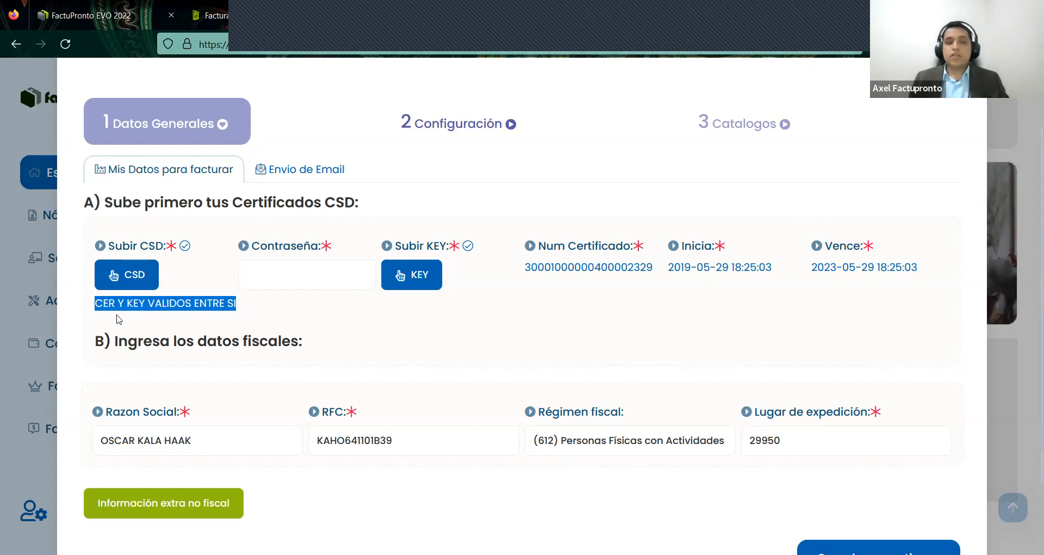
left_click(320, 333)
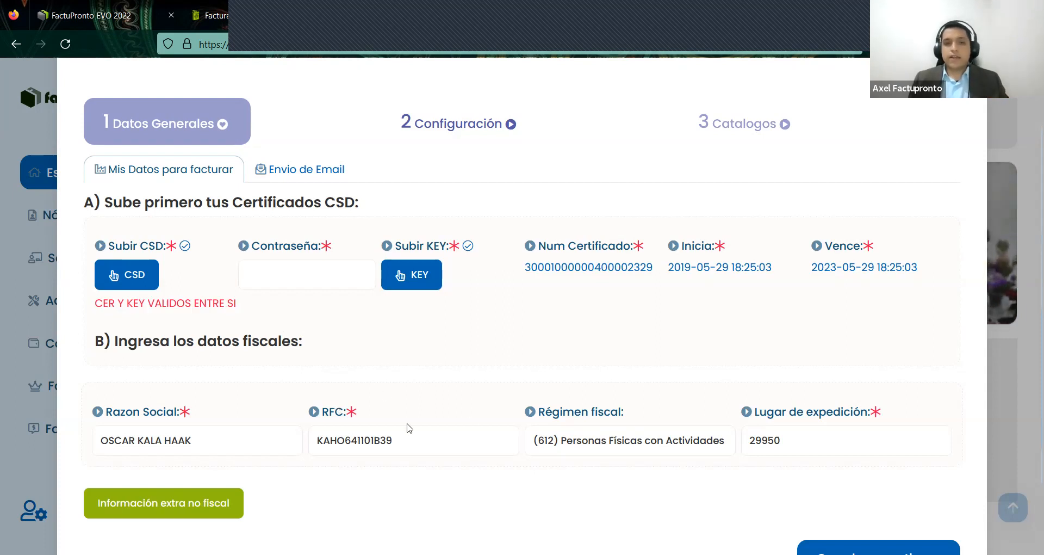
left_click(430, 440)
left_click(806, 452)
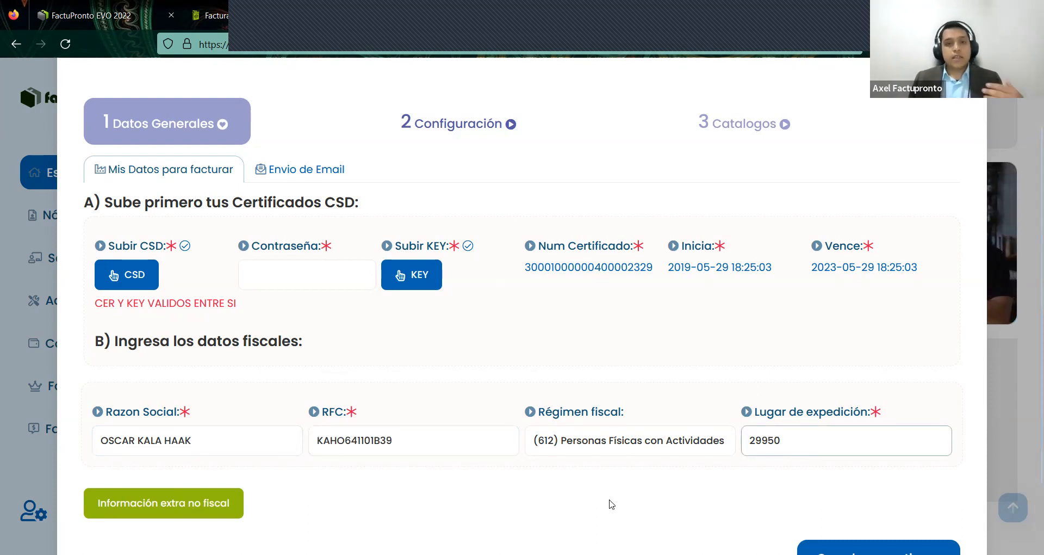
scroll(379, 488, "down", 3)
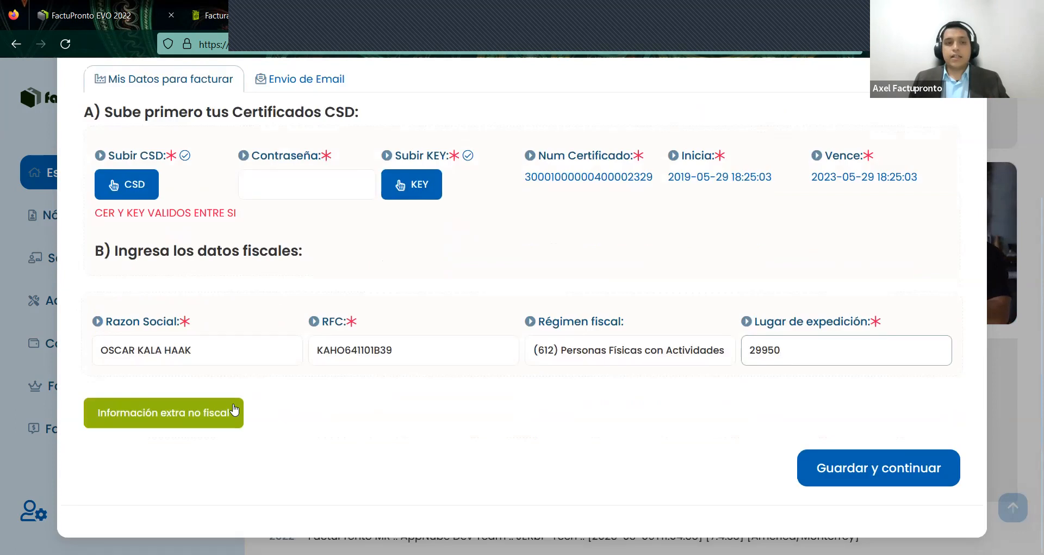
- Expand Información extra no fiscal and review the address fields up to the exterior number
left_click(218, 414)
scroll(294, 404, "down", 3)
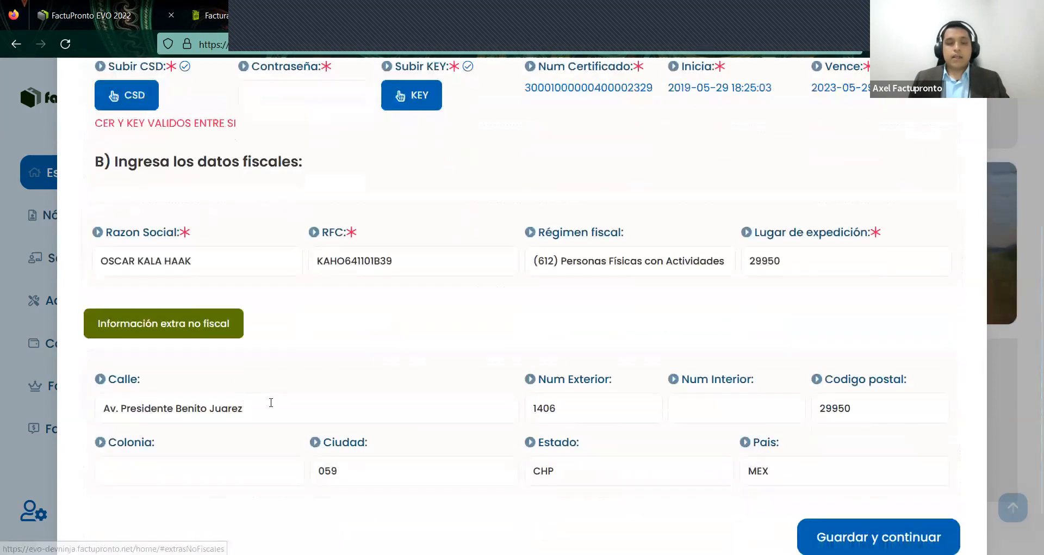
left_click_drag(215, 408, 550, 401)
key("Tab")
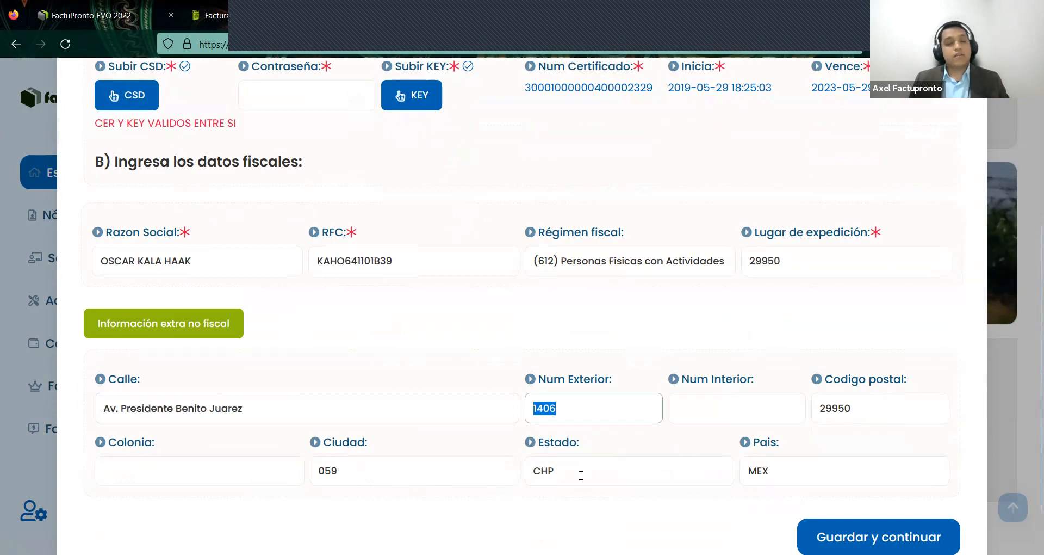
scroll(704, 426, "up", 3)
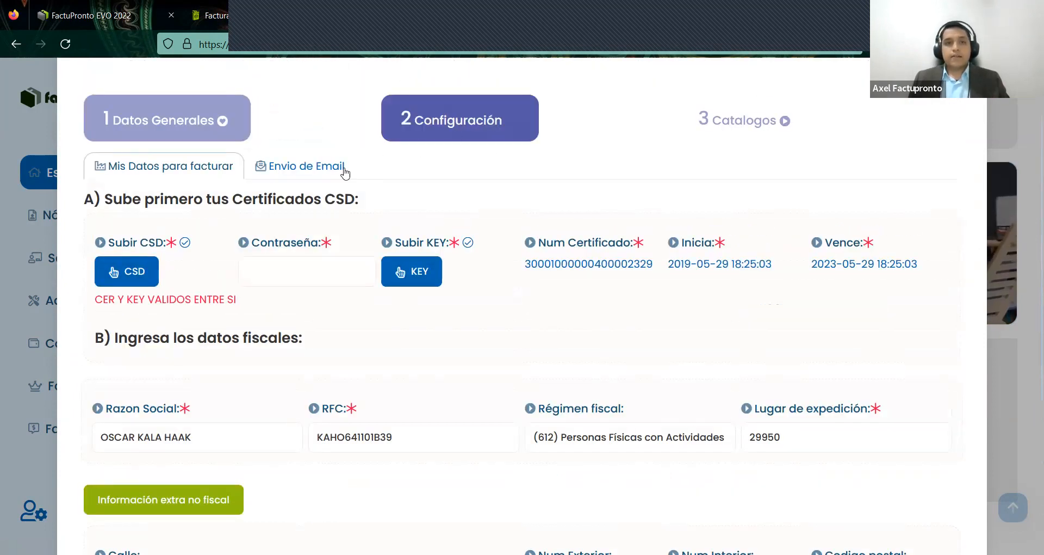
- Review the reply e-mail address and invoice message under Envio de Email
left_click(316, 170)
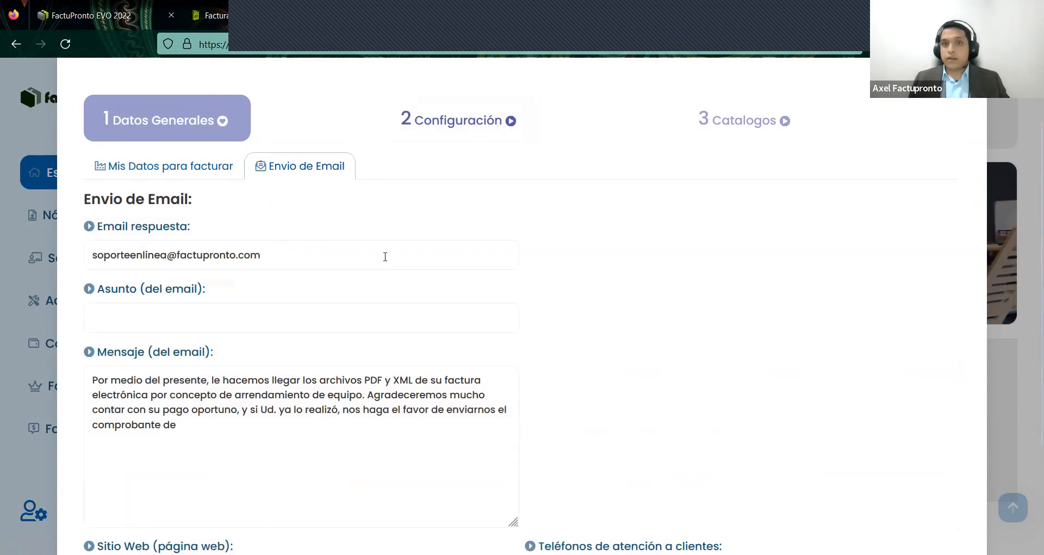
triple_click(179, 249)
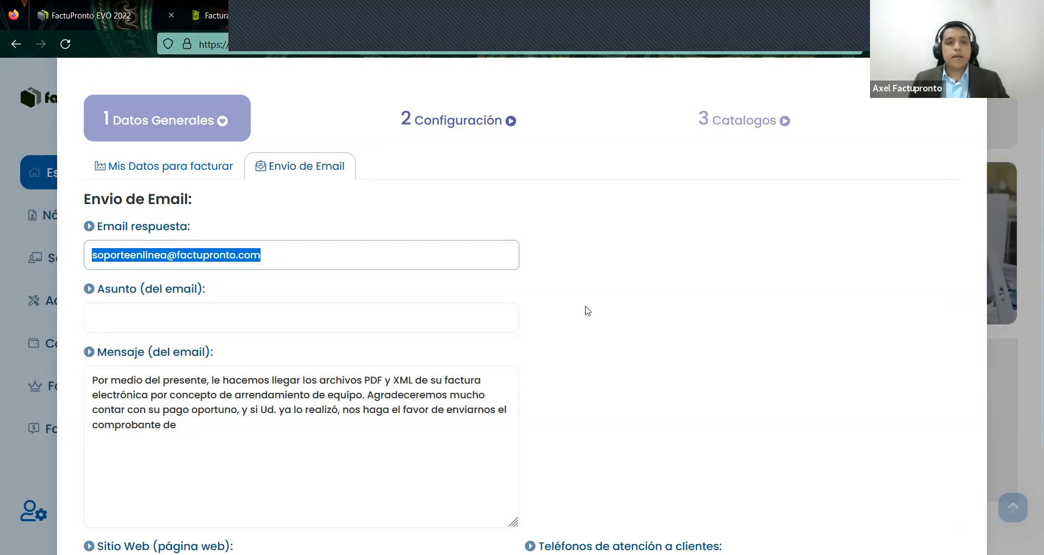
scroll(562, 373, "down", 2)
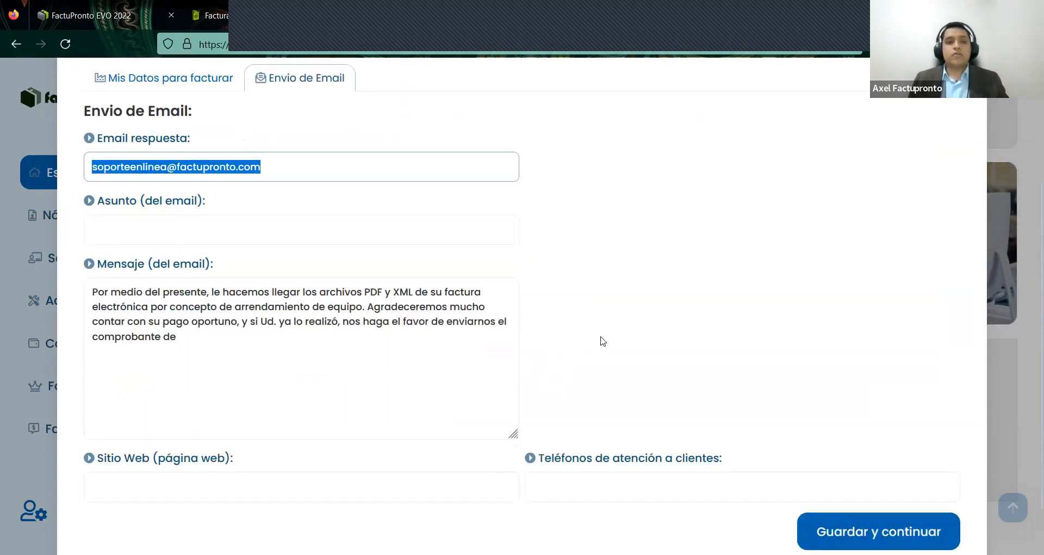
scroll(590, 343, "up", 4)
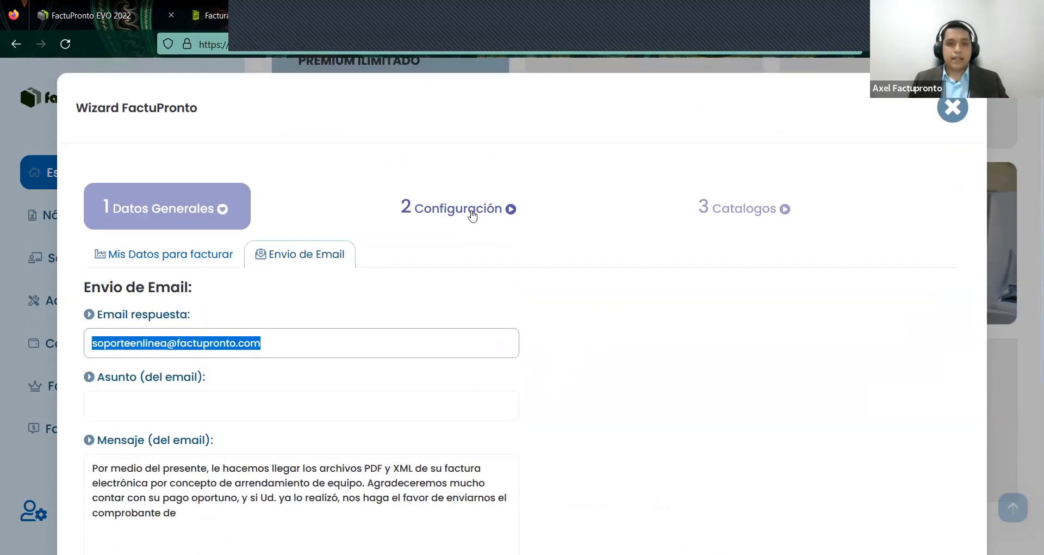
- Confirm invoice defaults: series F, regime 626, PUE, product key and unit E48
left_click(471, 215)
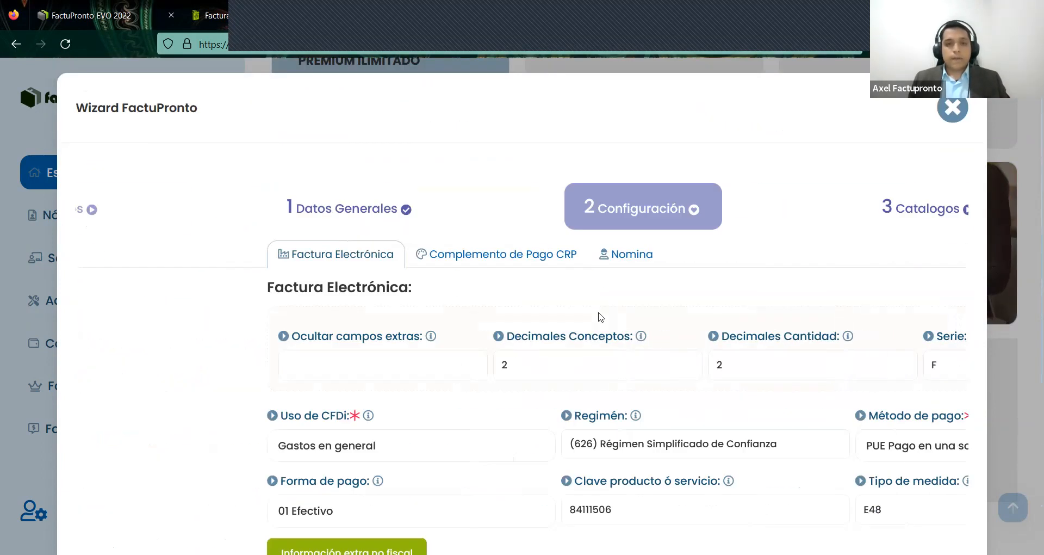
scroll(555, 294, "down", 3)
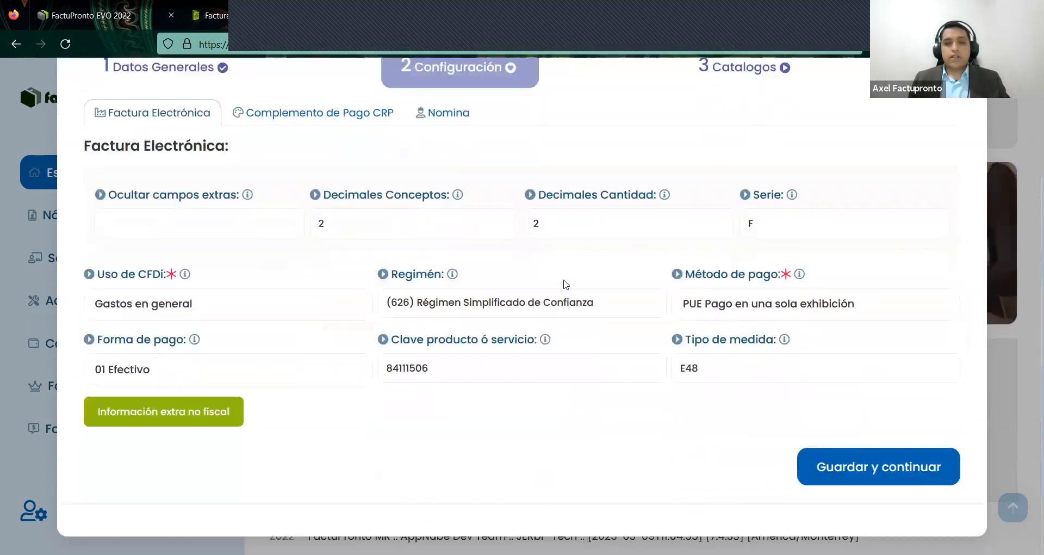
left_click(805, 225)
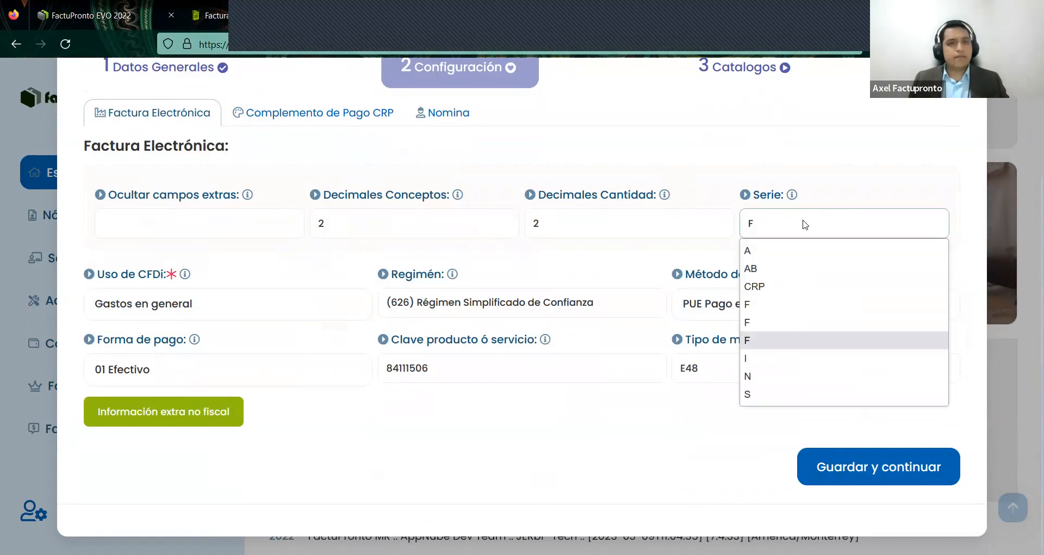
left_click(806, 224)
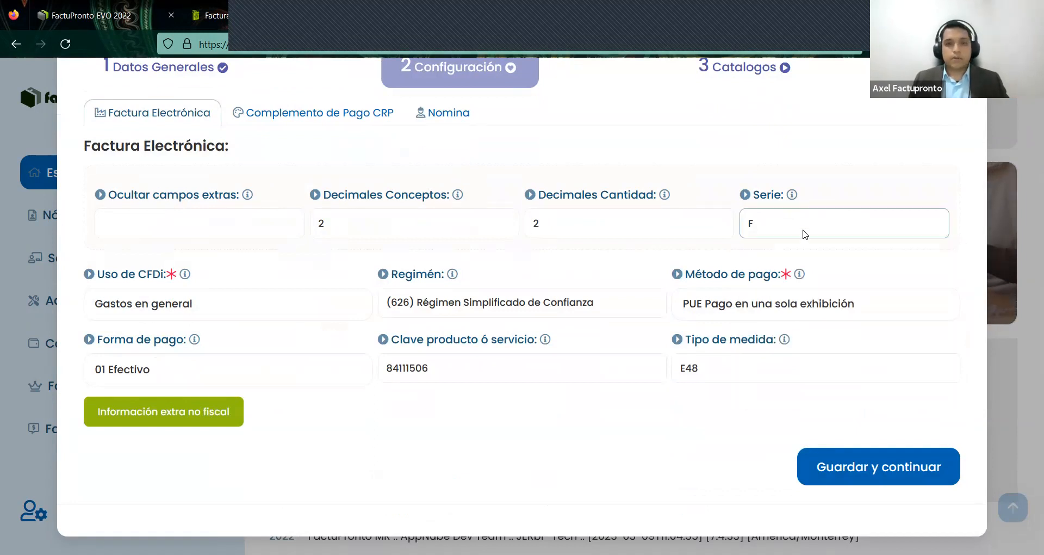
left_click(619, 299)
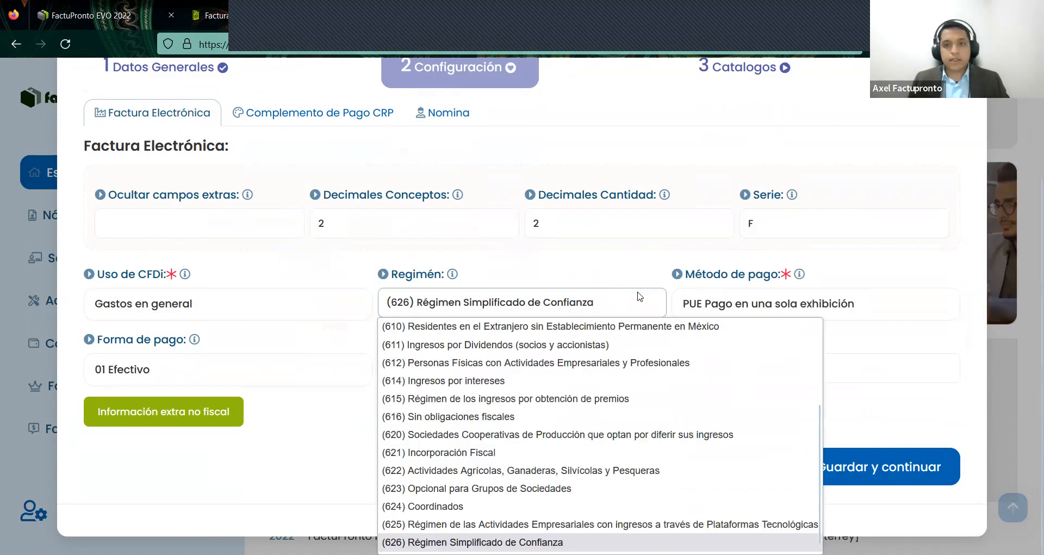
left_click(640, 296)
left_click(762, 303)
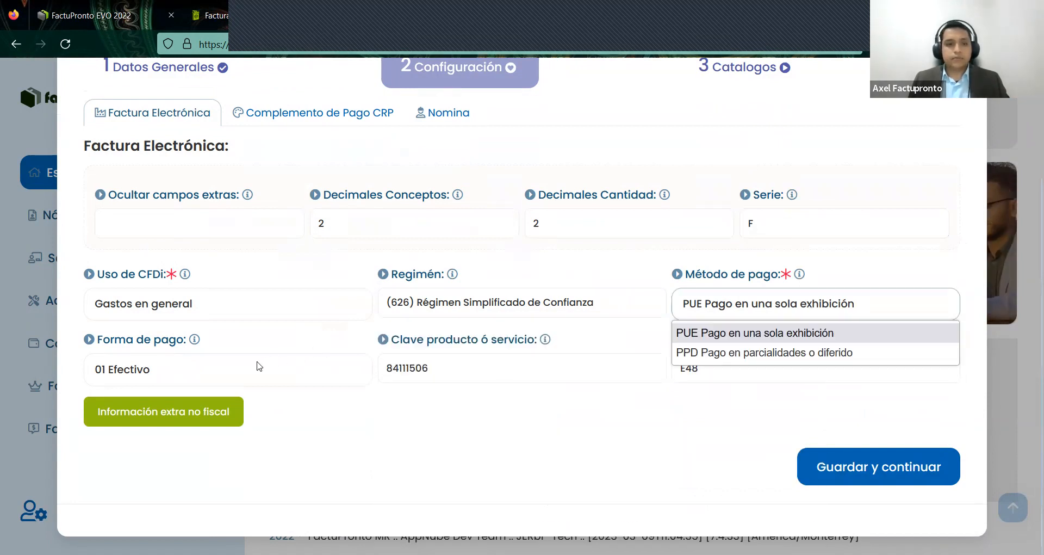
left_click(479, 408)
left_click(574, 375)
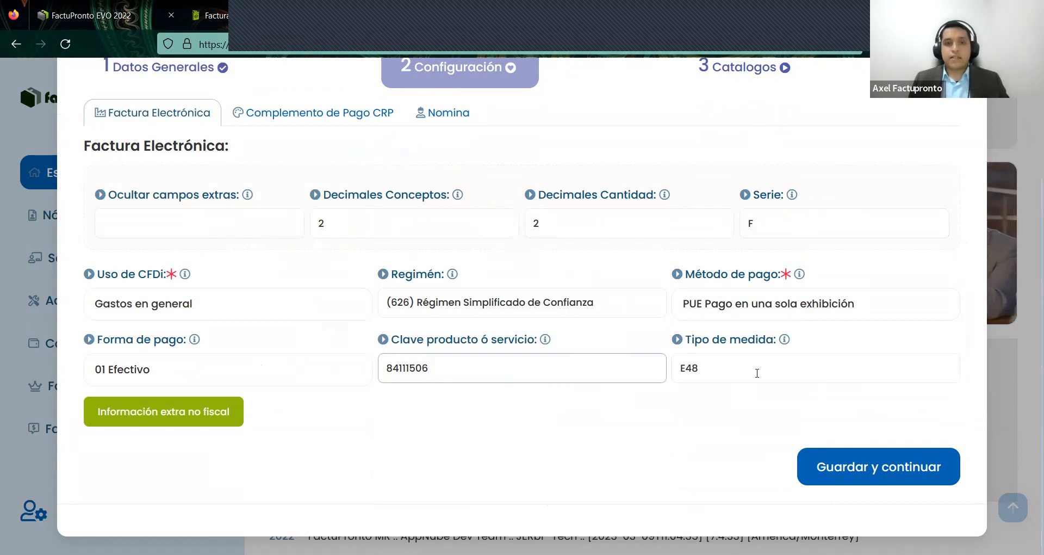
left_click(756, 374)
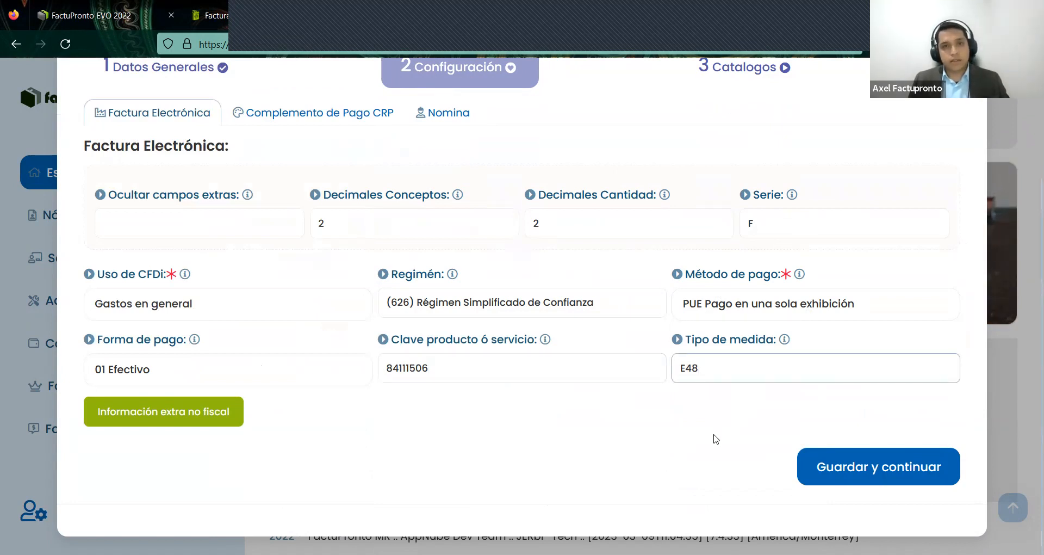
scroll(825, 473, "up", 2)
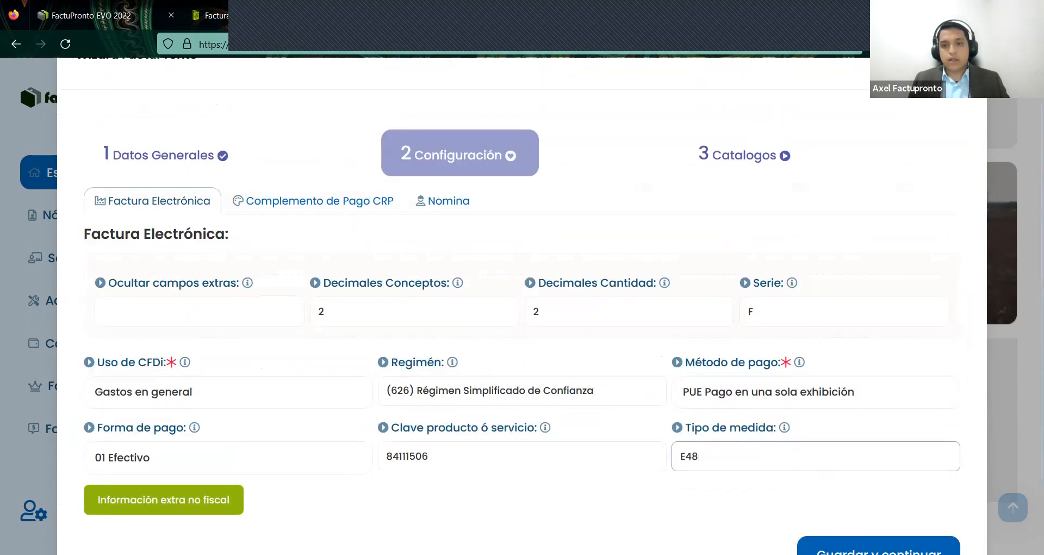
- In Catalogos, open and close Sucursales / Formatos, then close the wizard
left_click(833, 546)
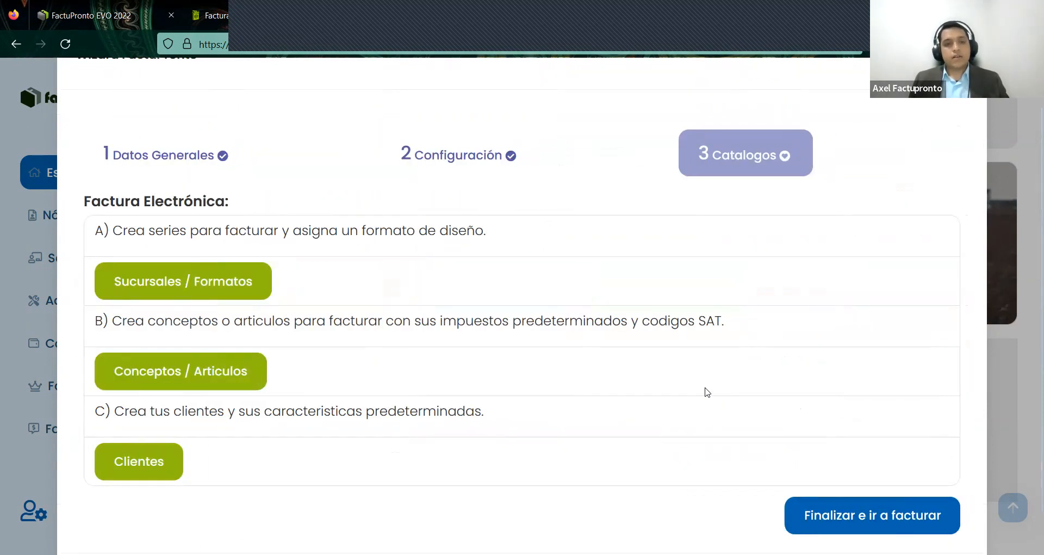
left_click(192, 279)
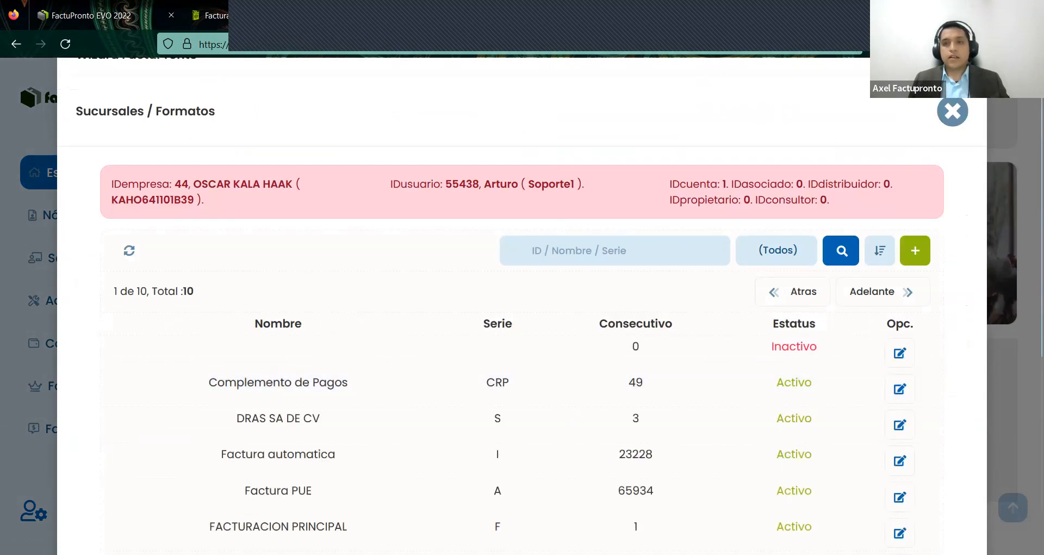
left_click(953, 111)
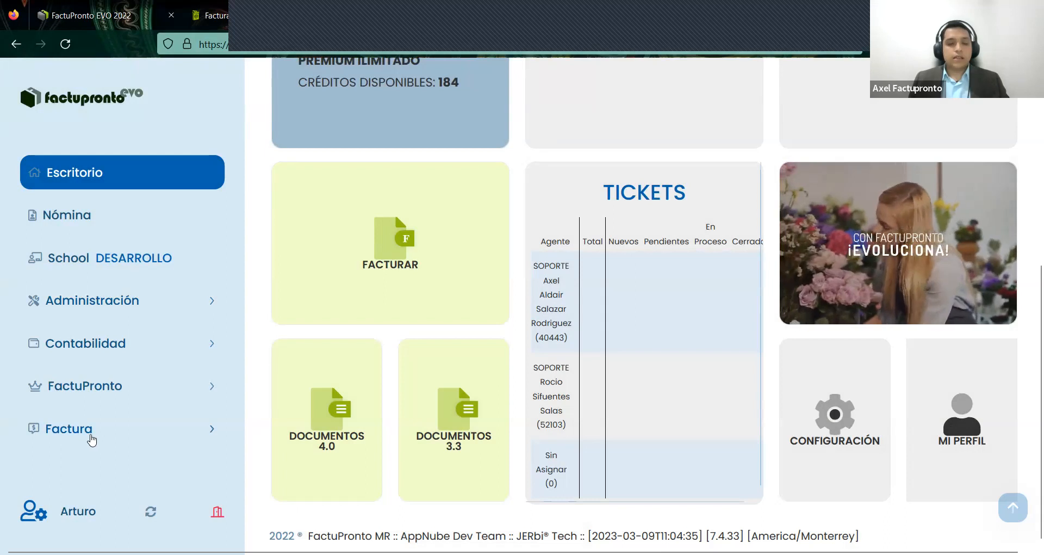
left_click(88, 431)
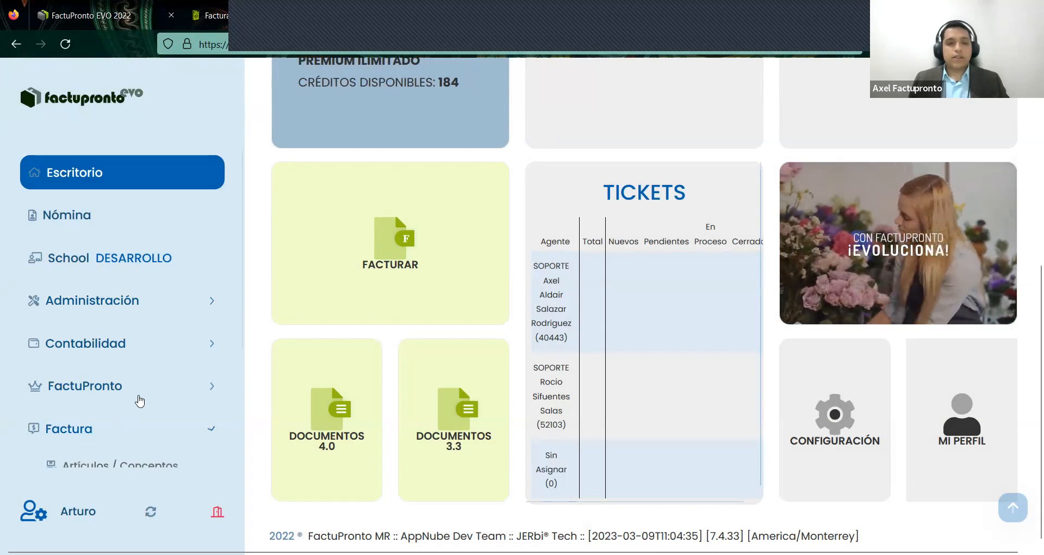
- Go to the Carta Porte page and choose Editar on draft 526 in Últimos borradores
scroll(125, 353, "down", 5)
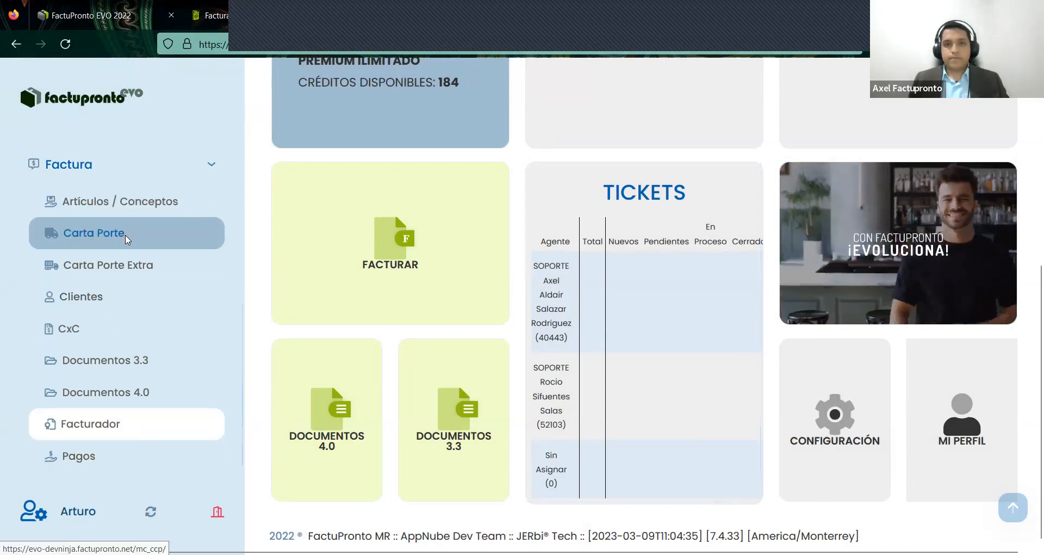
left_click(125, 237)
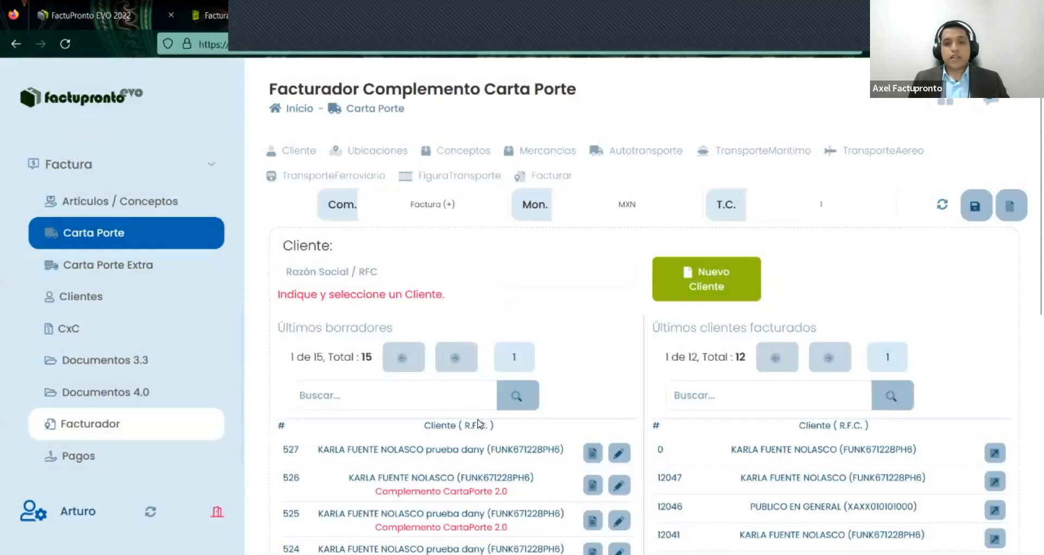
scroll(394, 185, "down", 2)
left_click(394, 189)
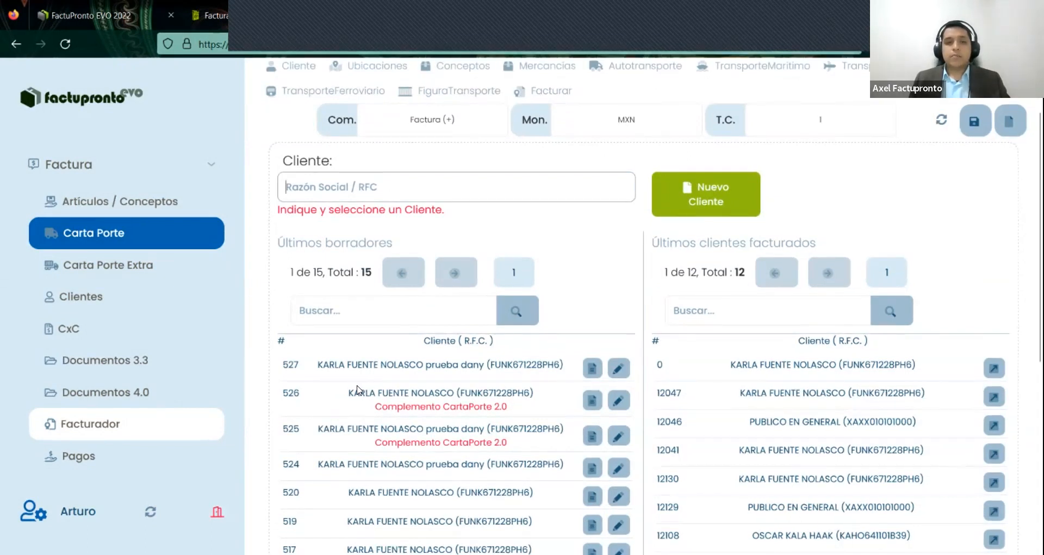
left_click_drag(349, 390, 553, 412)
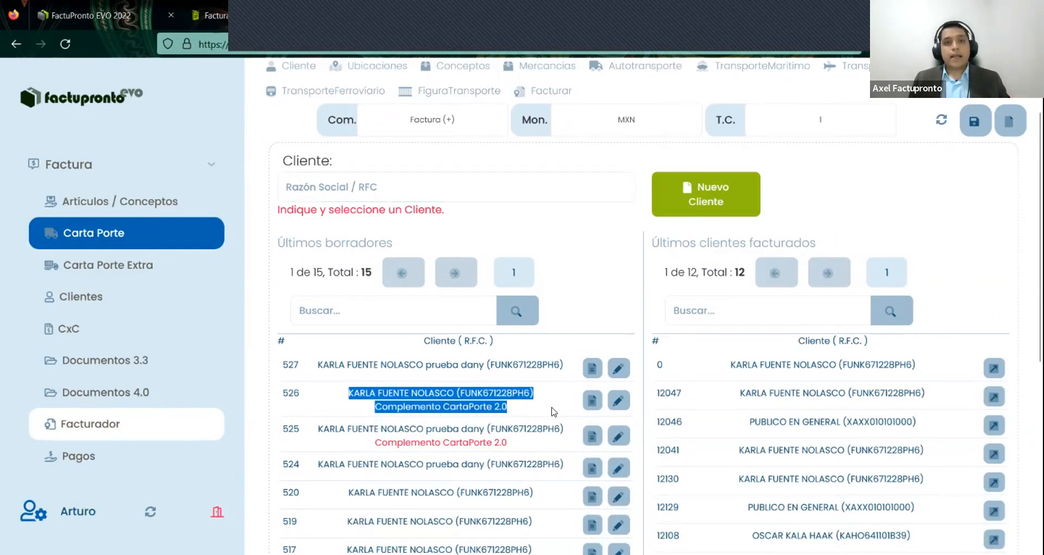
left_click(583, 410)
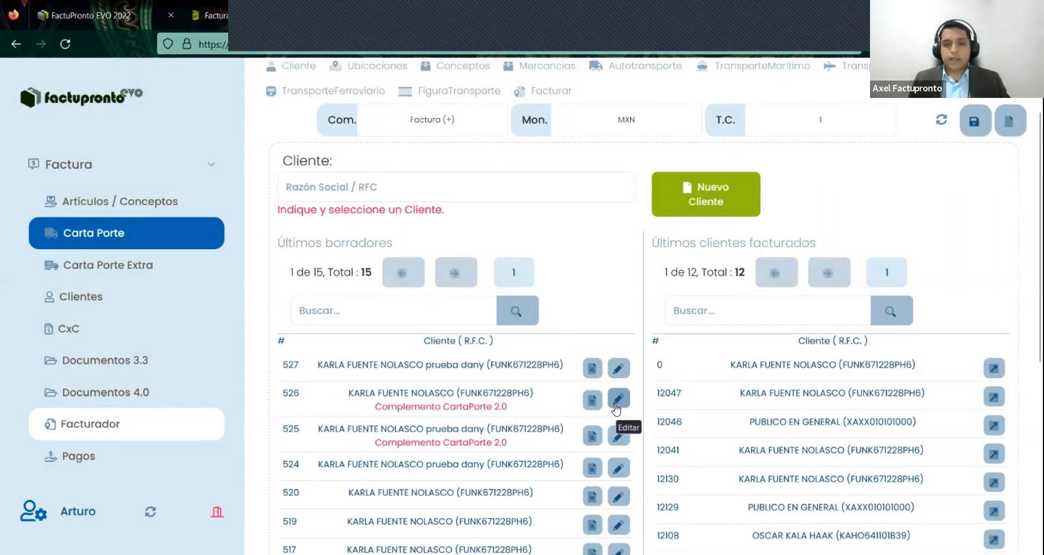
left_click(617, 400)
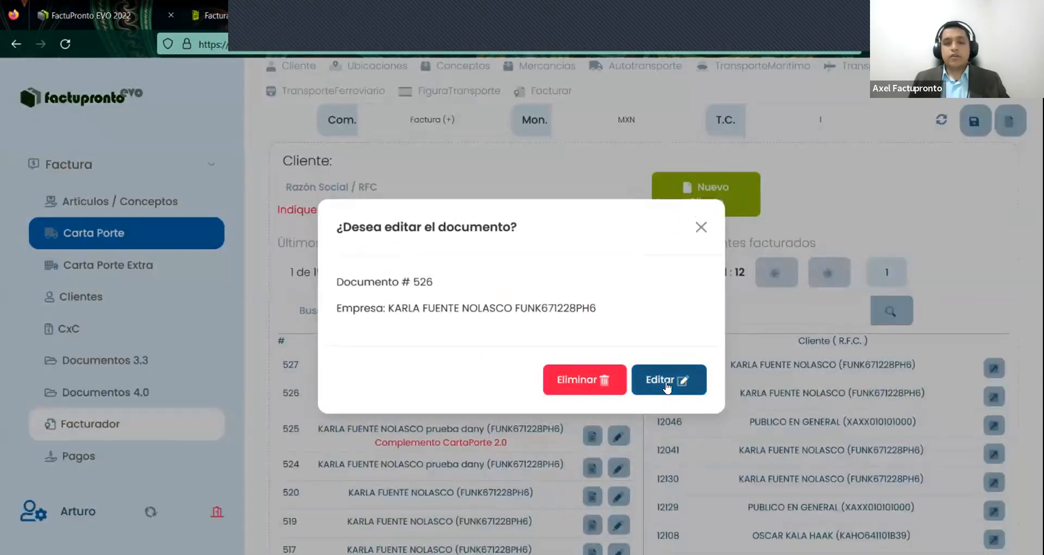
- Open draft 526 and leave TranspInternac at No, with TotalDistRec at 115
left_click(666, 381)
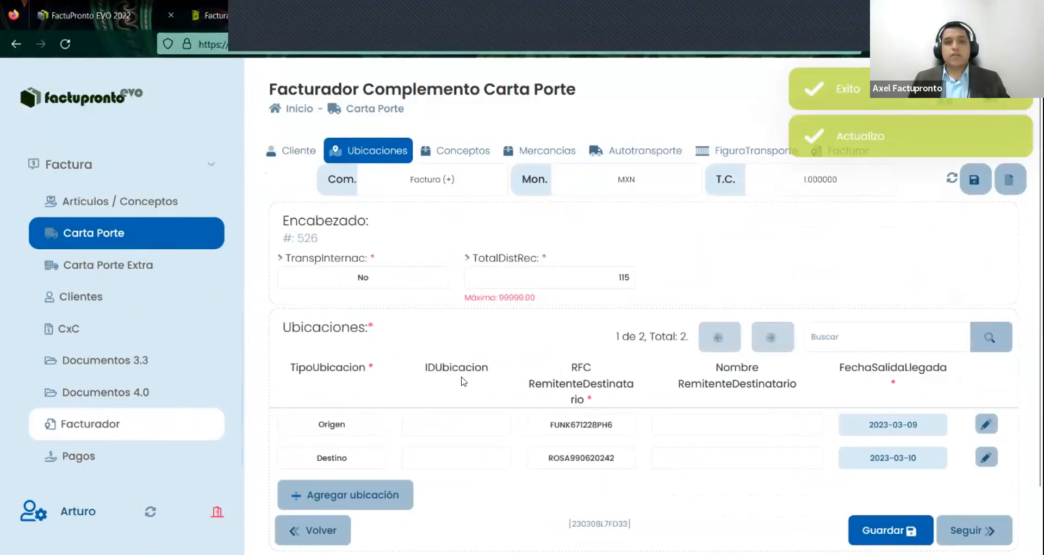
scroll(463, 379, "down", 2)
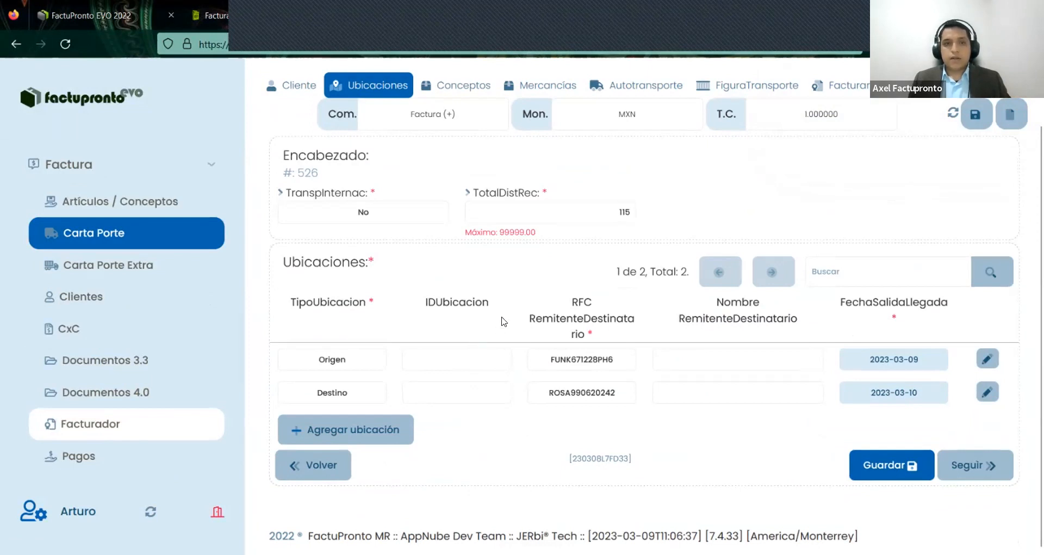
left_click_drag(306, 190, 387, 203)
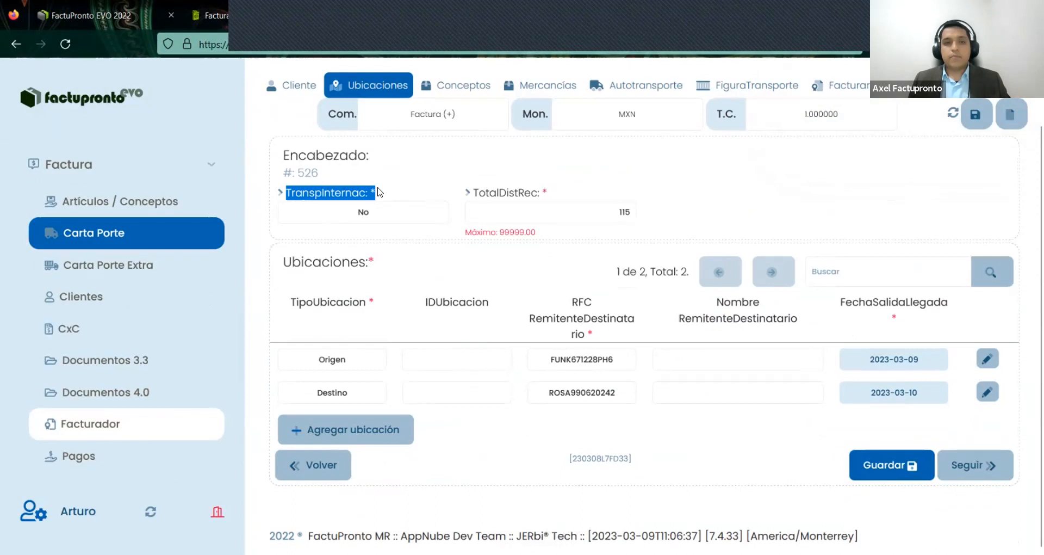
left_click(305, 192)
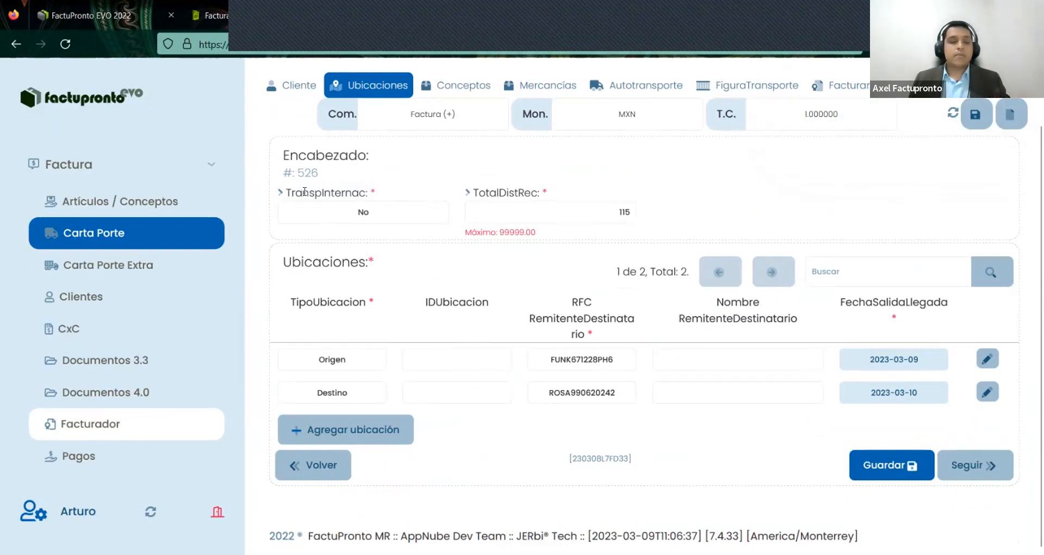
left_click(321, 215)
left_click(321, 230)
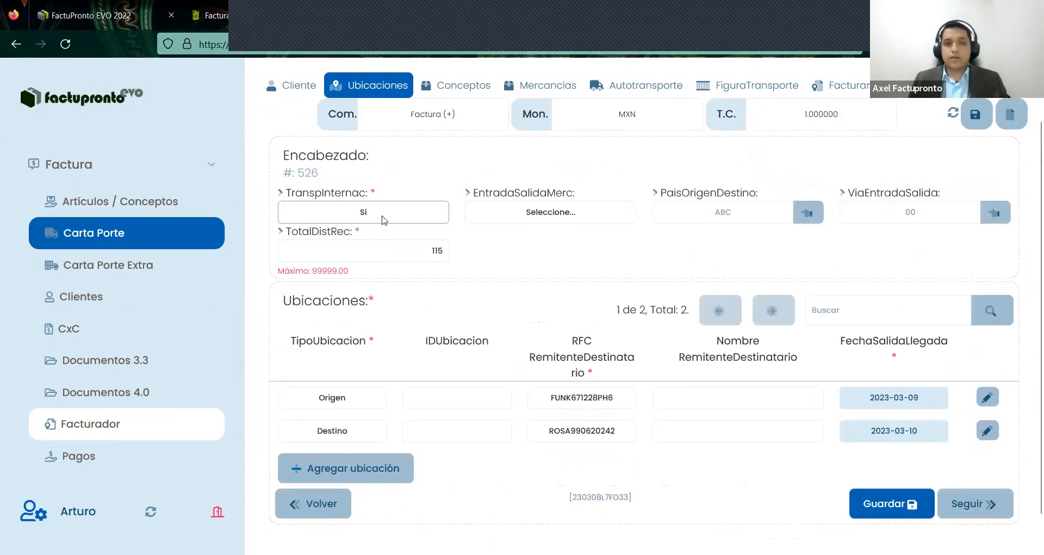
left_click(361, 213)
left_click(360, 249)
left_click(573, 218)
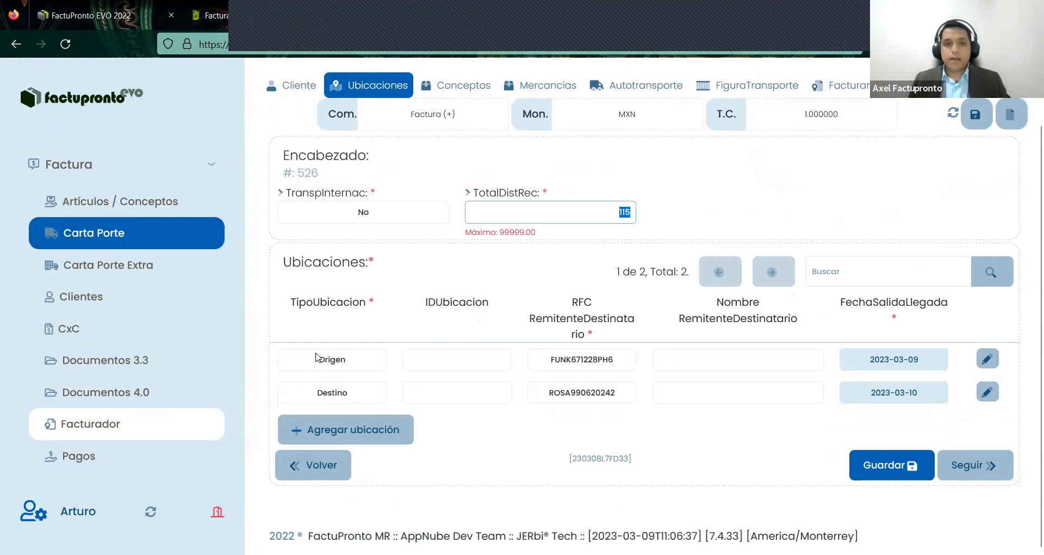
- Add a third location and delete it, leaving only Origen and Destino
left_click(334, 438)
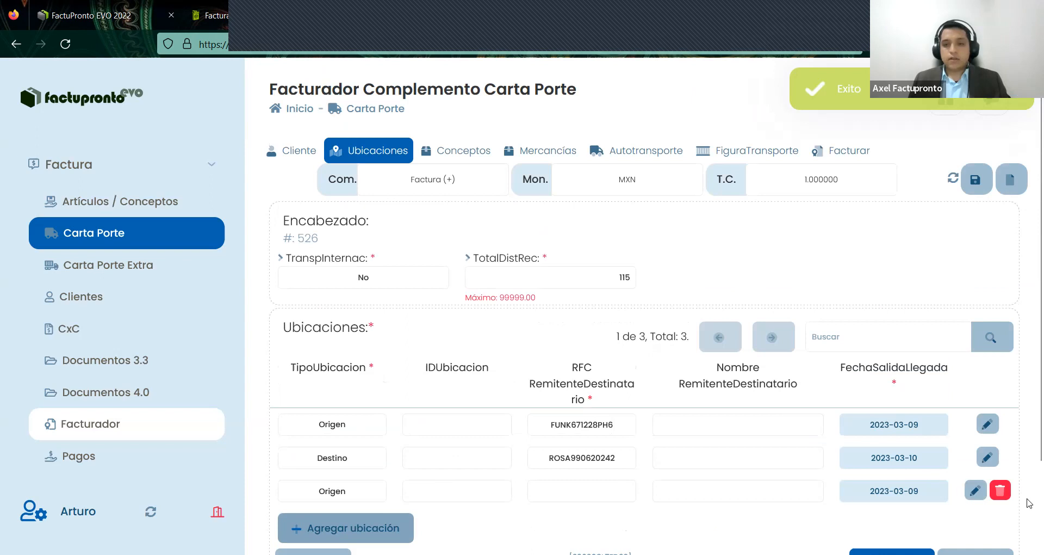
left_click(1000, 489)
left_click(464, 337)
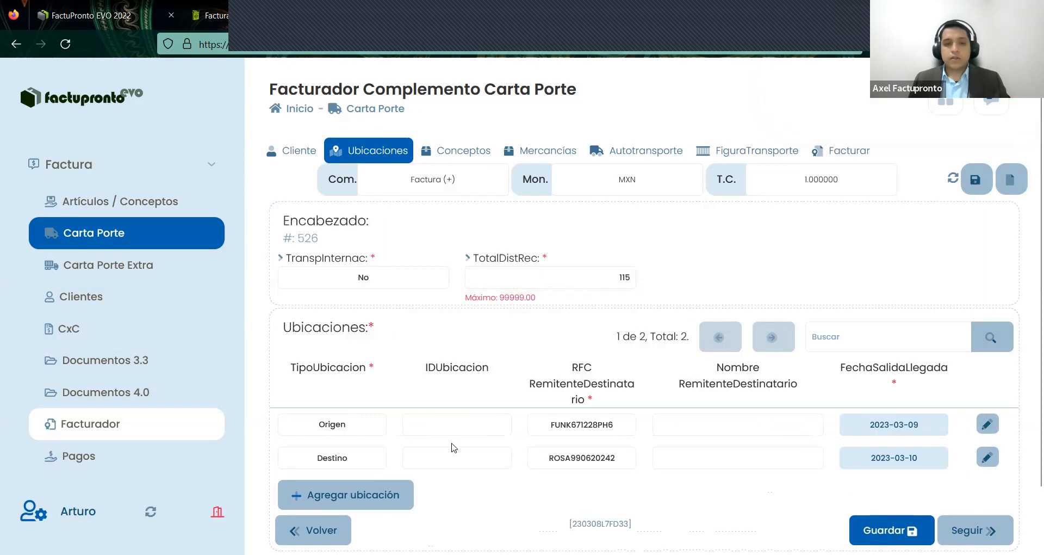
left_click(339, 426)
left_click(331, 457)
left_click(416, 436)
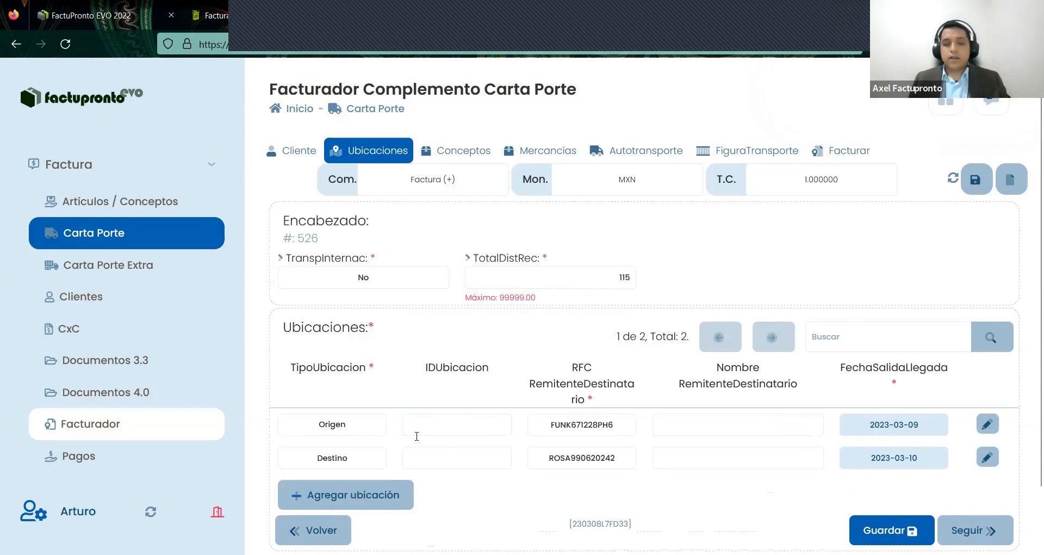
- Open the Origen location and review its RFC and name fields
left_click(990, 428)
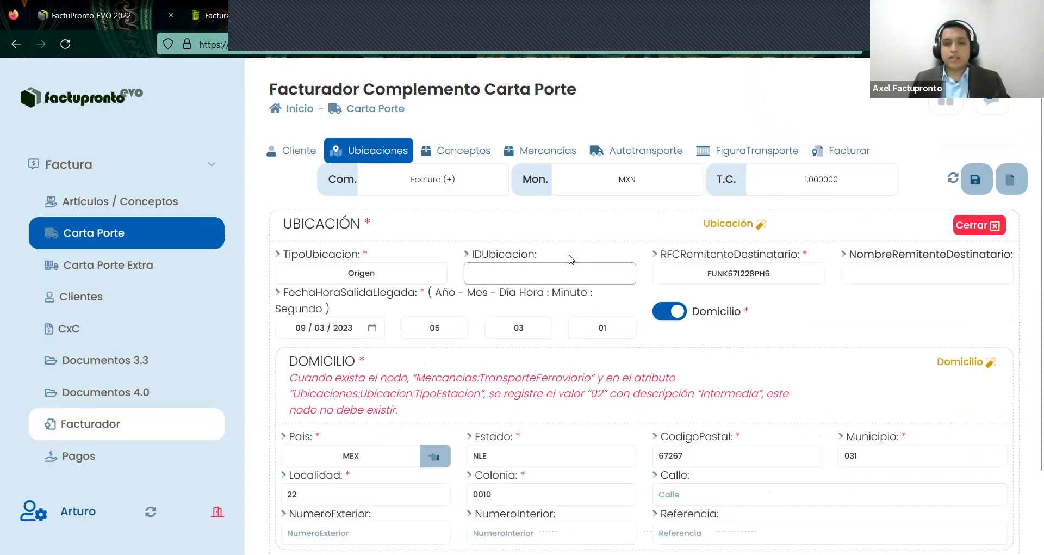
left_click(709, 272)
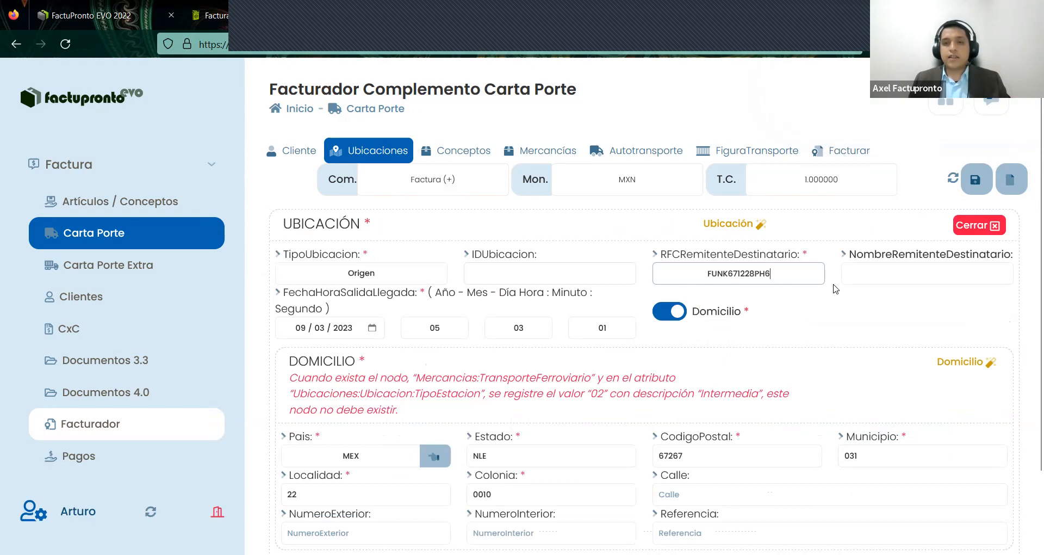
key("ctrl+a")
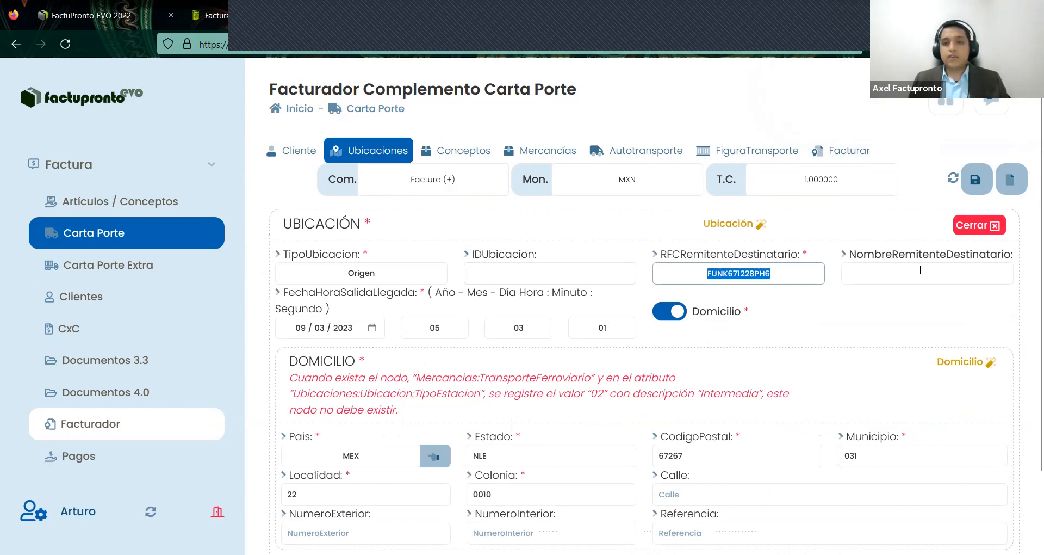
key("Tab")
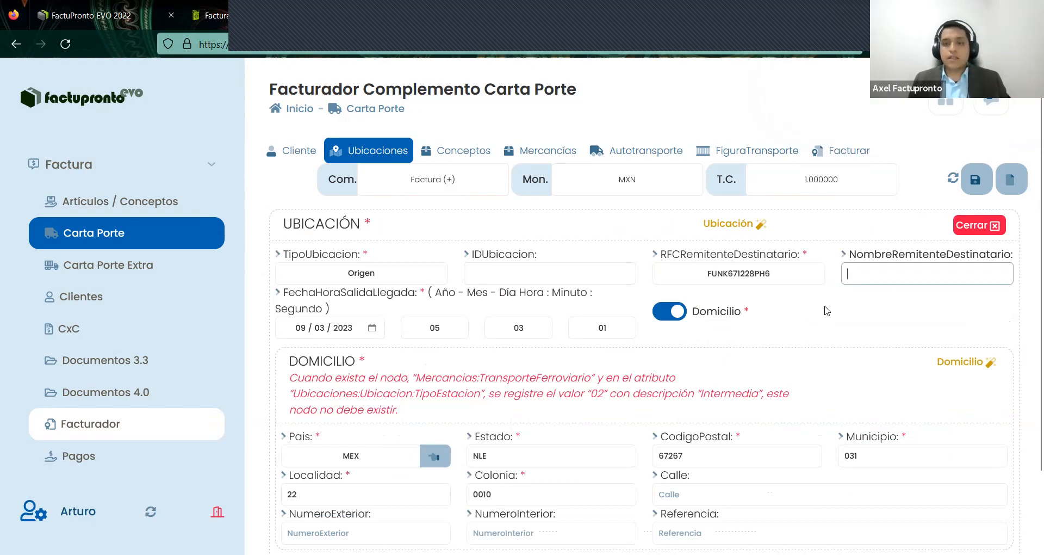
scroll(816, 312, "down", 2)
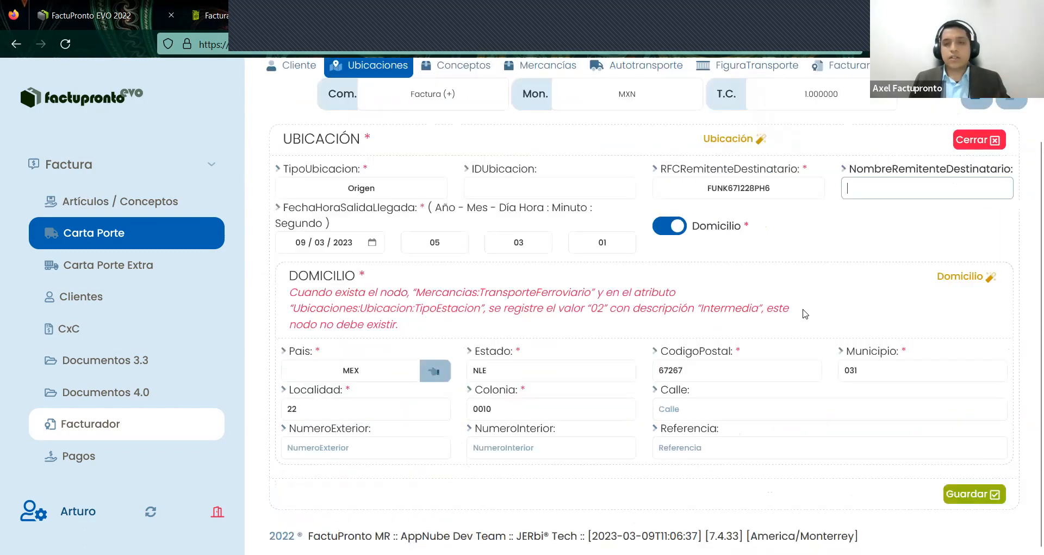
- Enter country MEX, keep state NLE, and pick postal code 67267 from the suggestions
left_click(375, 370)
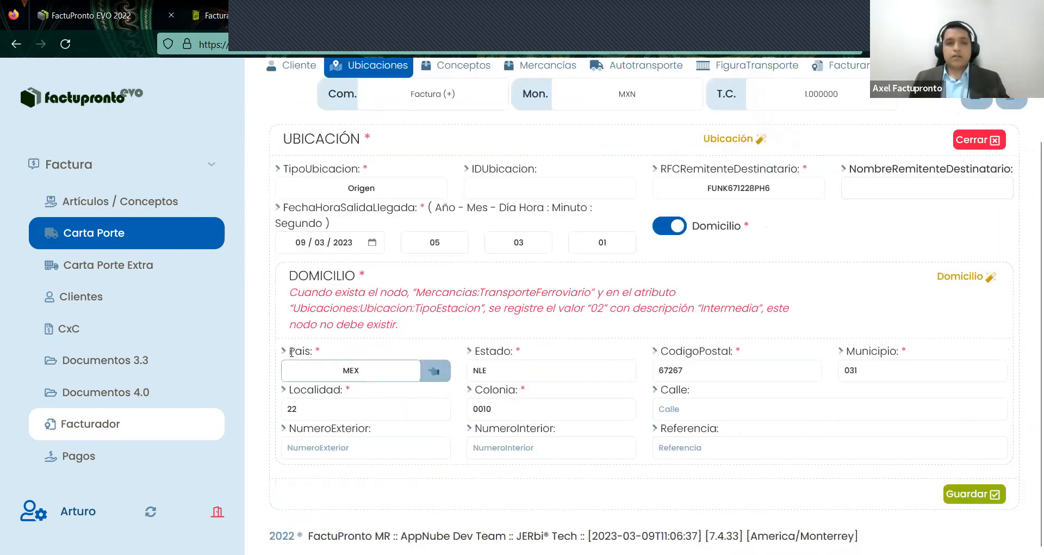
key("ctrl+a")
mouse_move(600, 402)
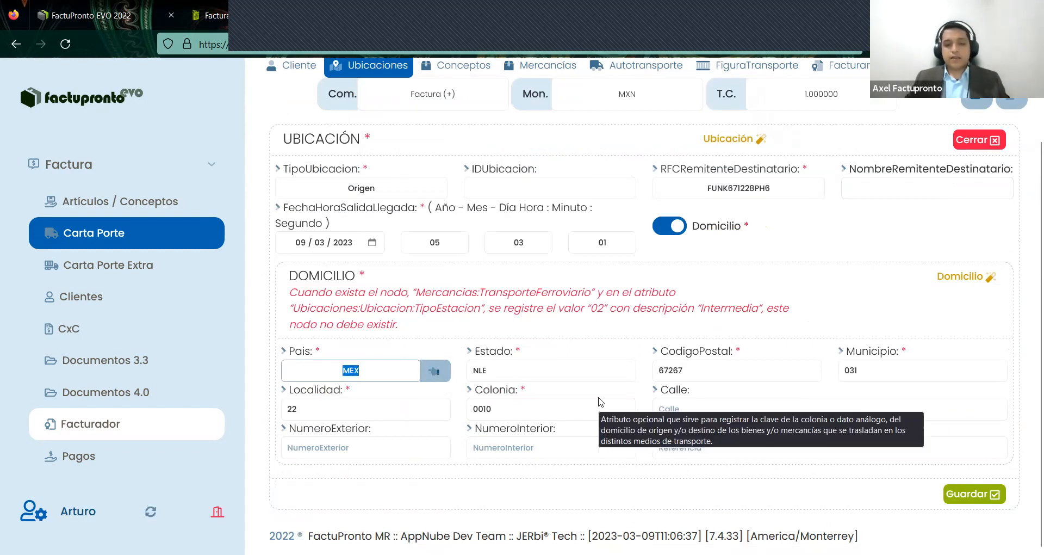
type("X")
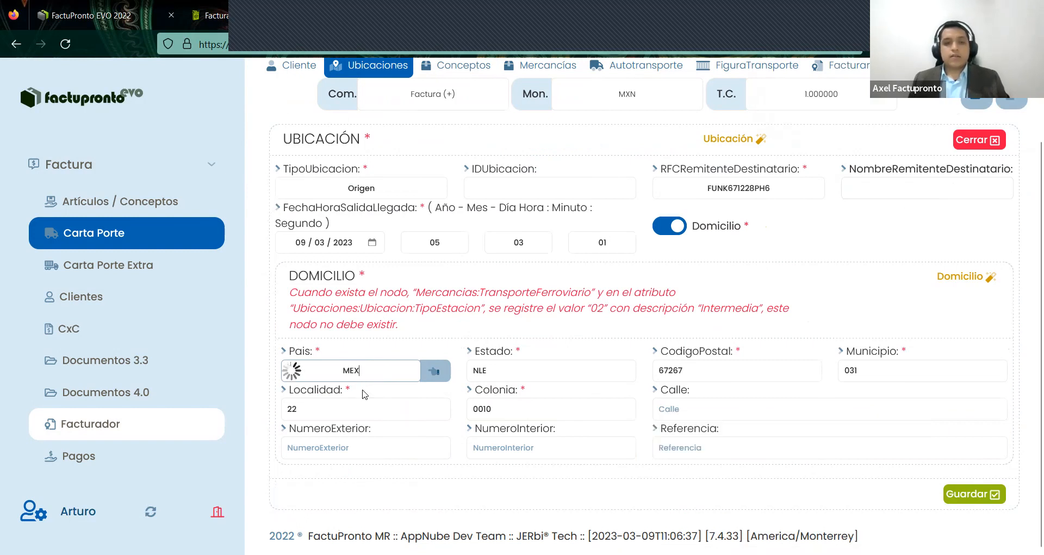
key("Tab")
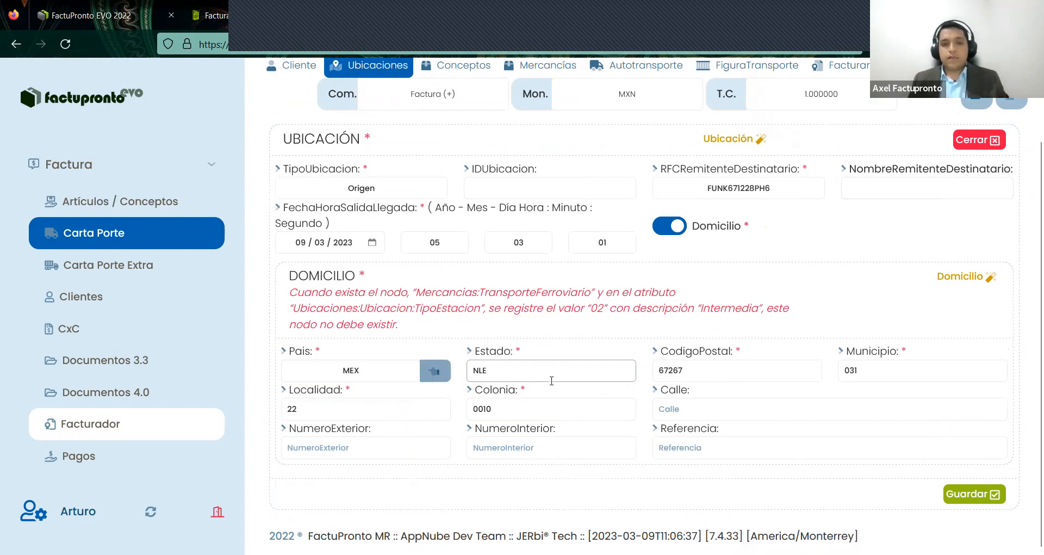
key("Tab")
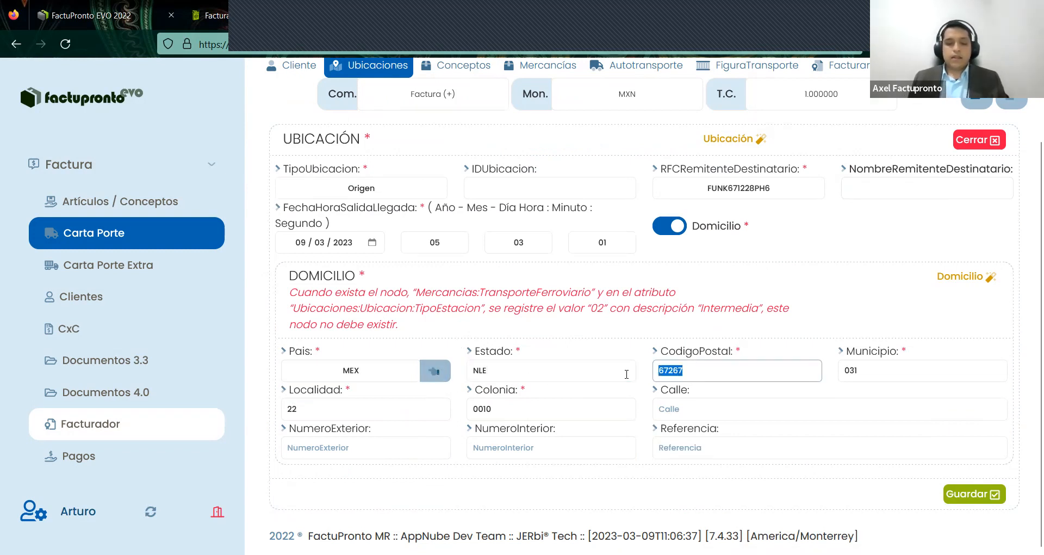
type("67267")
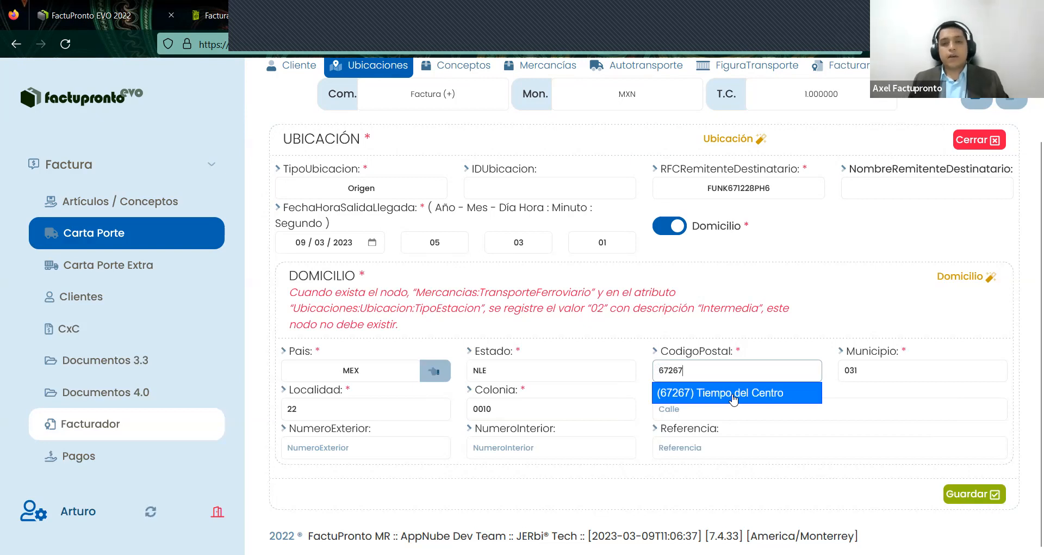
left_click(734, 399)
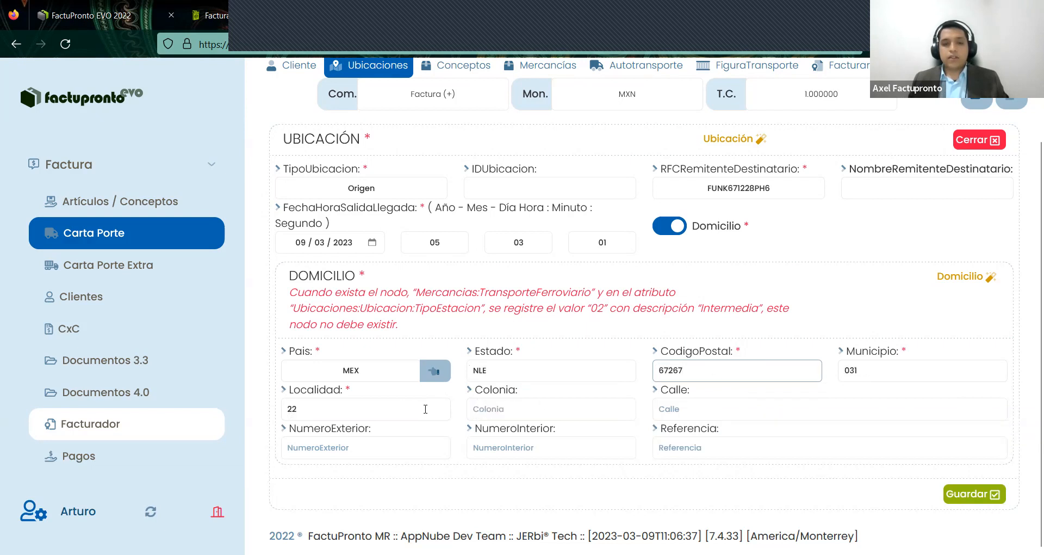
- Enter Colonia 0010 and move into the Calle field
left_click(561, 408)
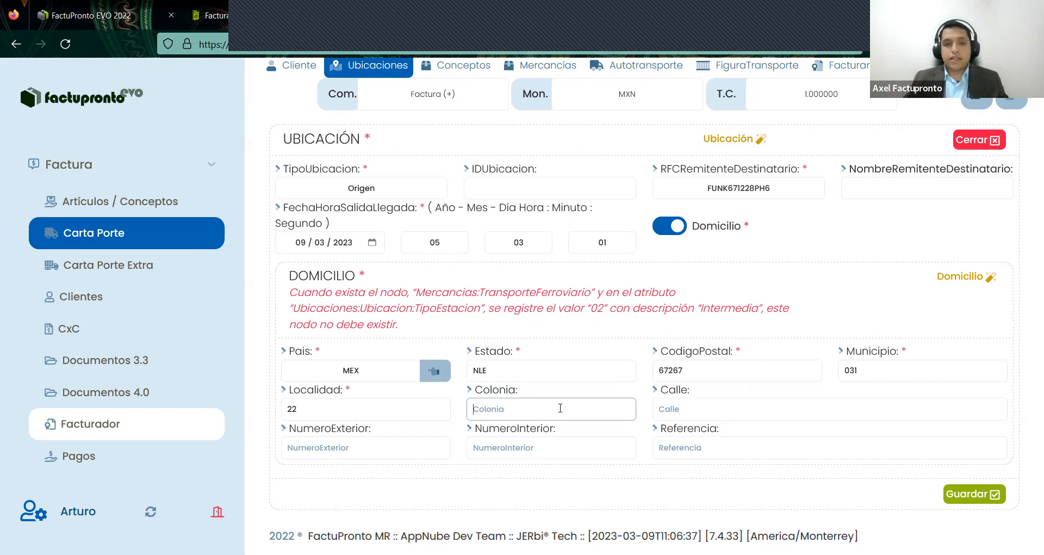
type("0010")
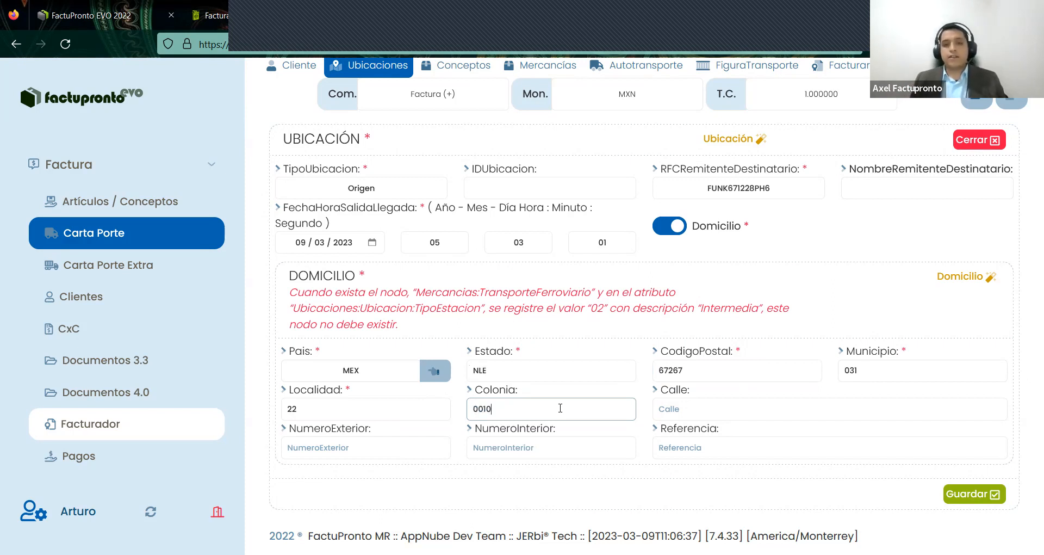
double_click(684, 391)
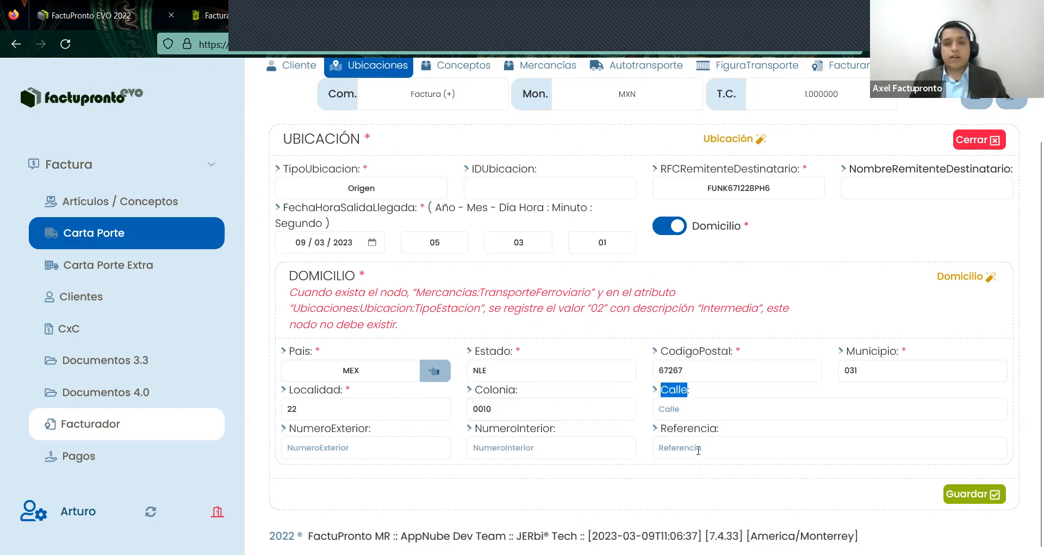
left_click(699, 410)
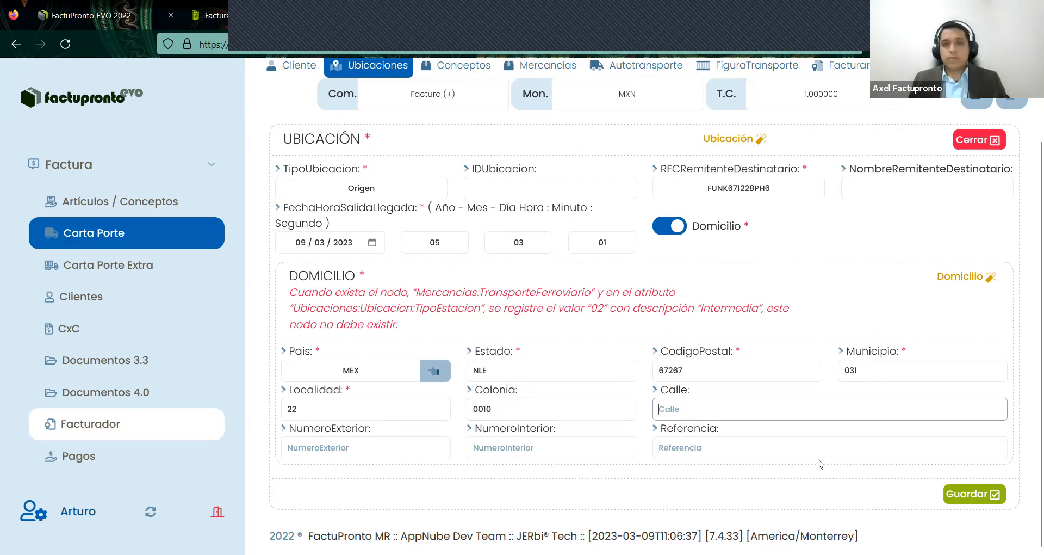
- Keep departure date 09/03/2023 with seconds 01 and save the Origen location
left_click(296, 244)
left_click(372, 242)
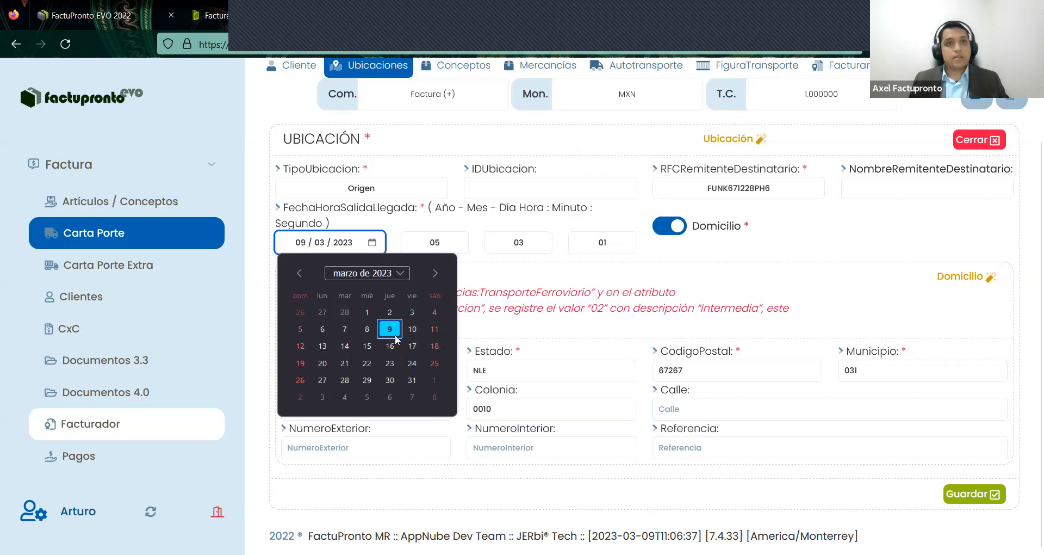
left_click(446, 246)
left_click(449, 245)
left_click(534, 248)
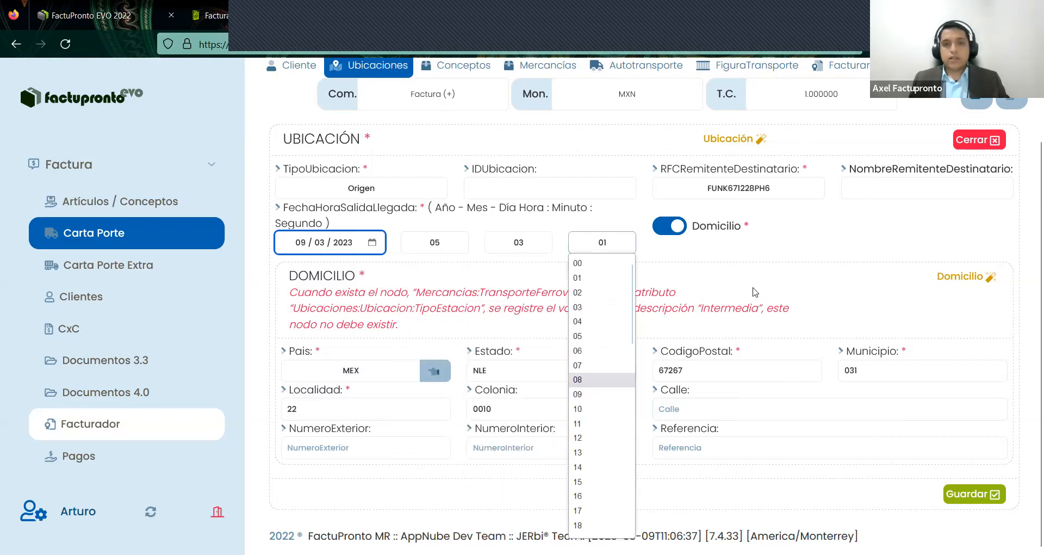
left_click(793, 357)
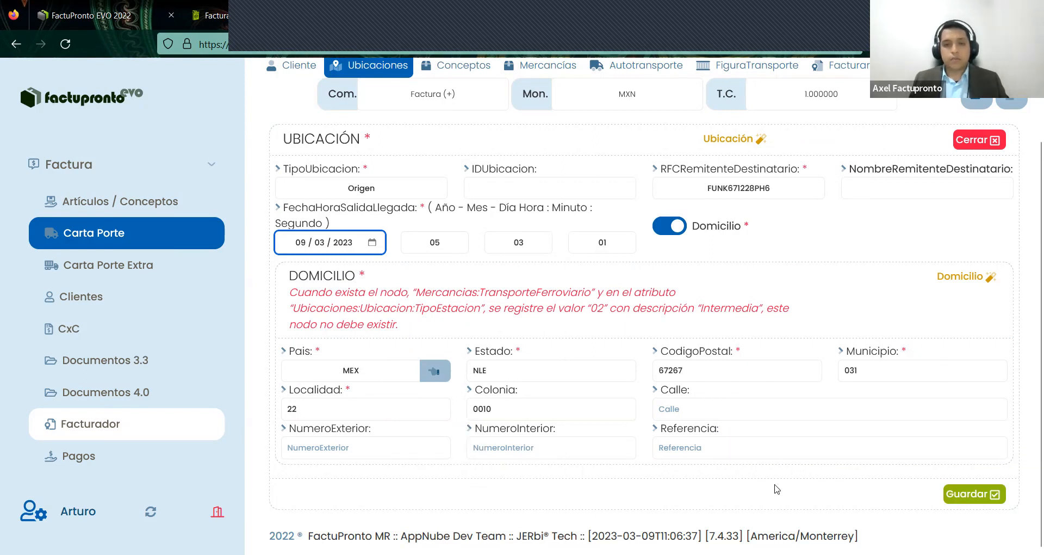
left_click(967, 504)
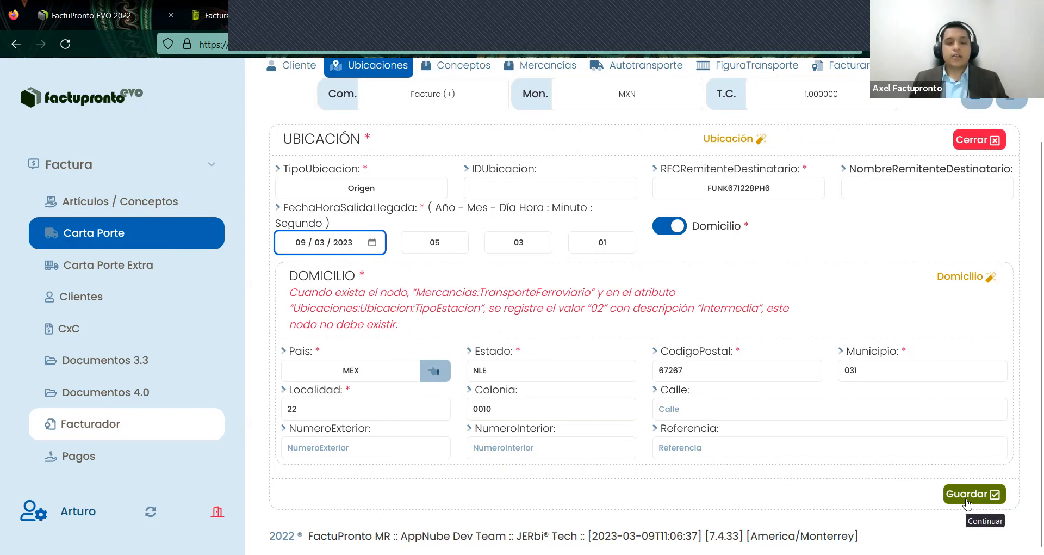
left_click(967, 504)
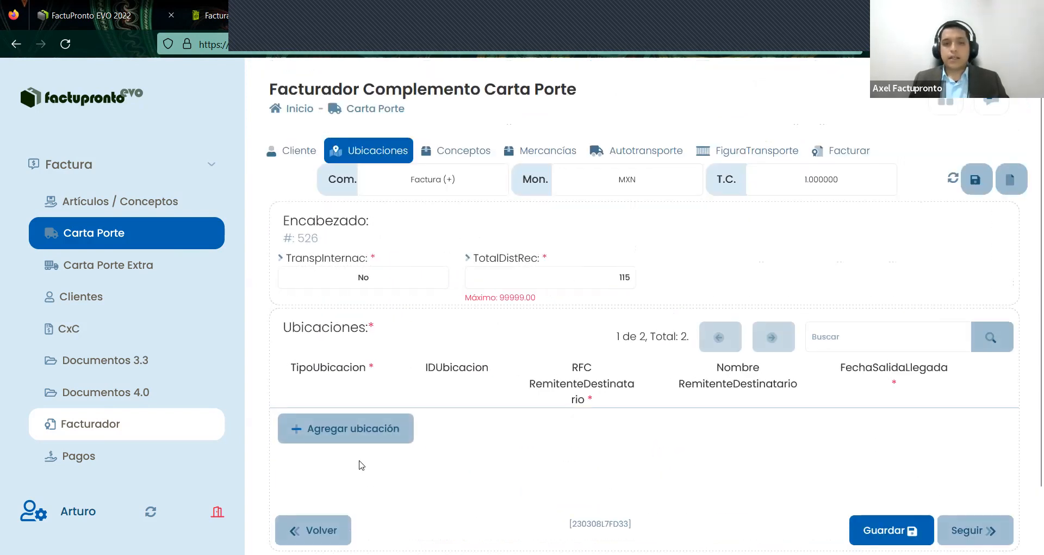
- Edit the Destino location, keep distance travelled at 115, and save it
left_click(987, 458)
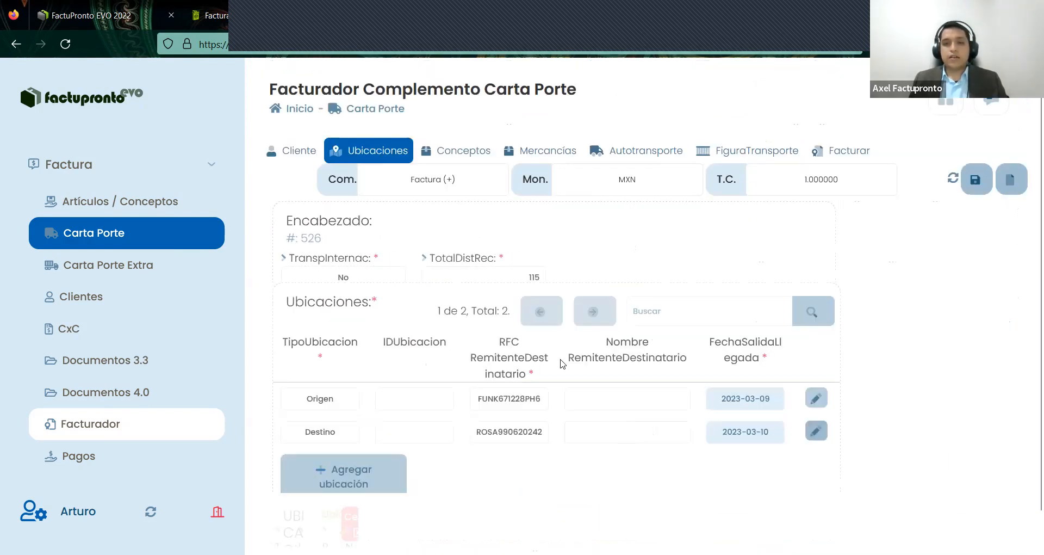
scroll(559, 340, "down", 3)
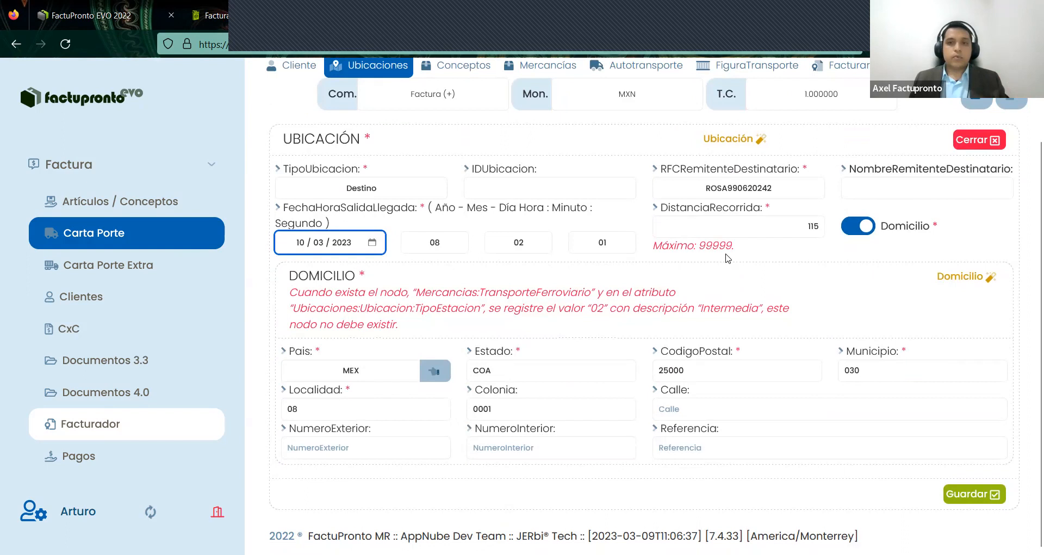
left_click(814, 233)
key("ctrl+a")
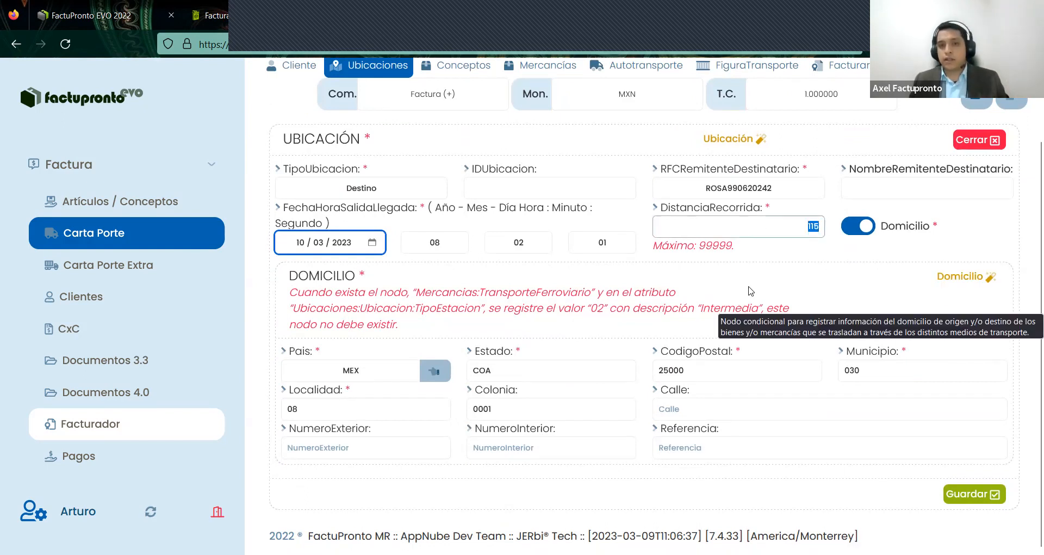
left_click(952, 496)
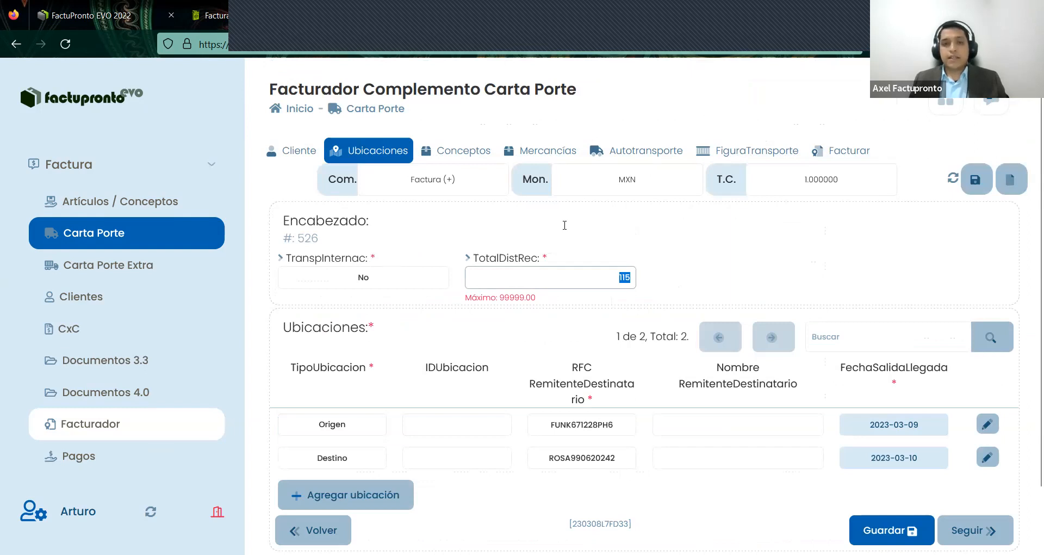
scroll(557, 314, "down", 2)
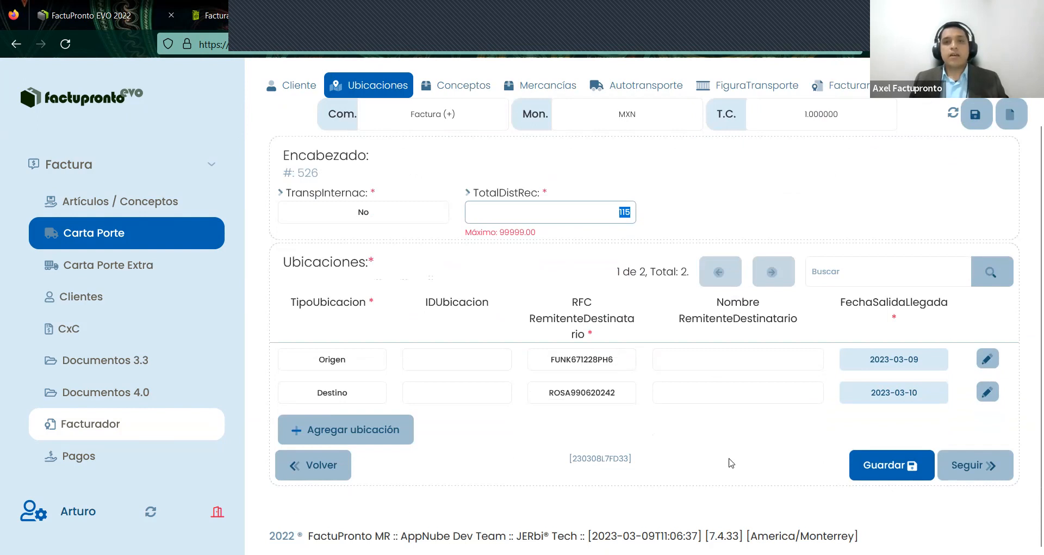
- Save the locations, continue to Conceptos, and inspect the FLETE concept line
left_click(865, 475)
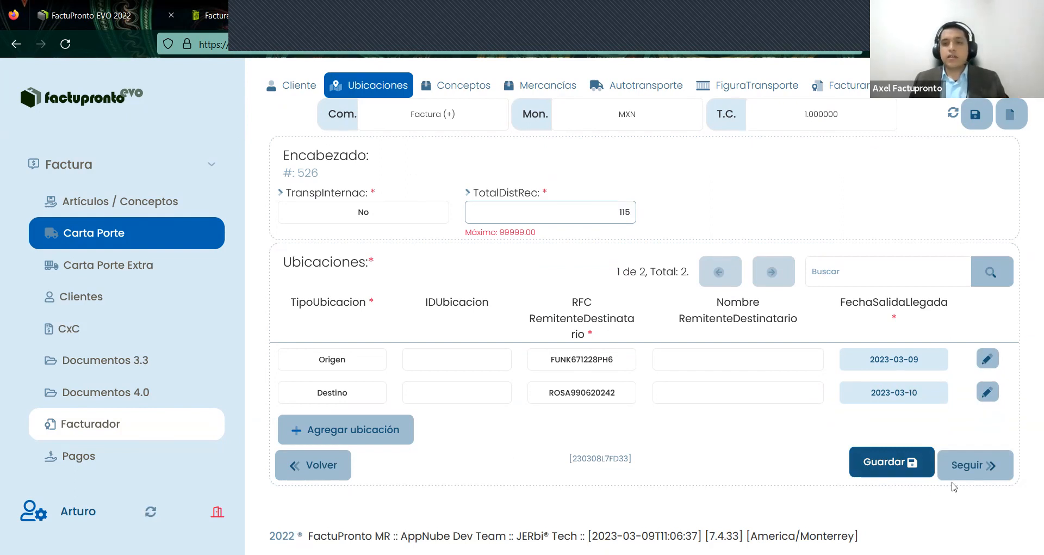
left_click(978, 465)
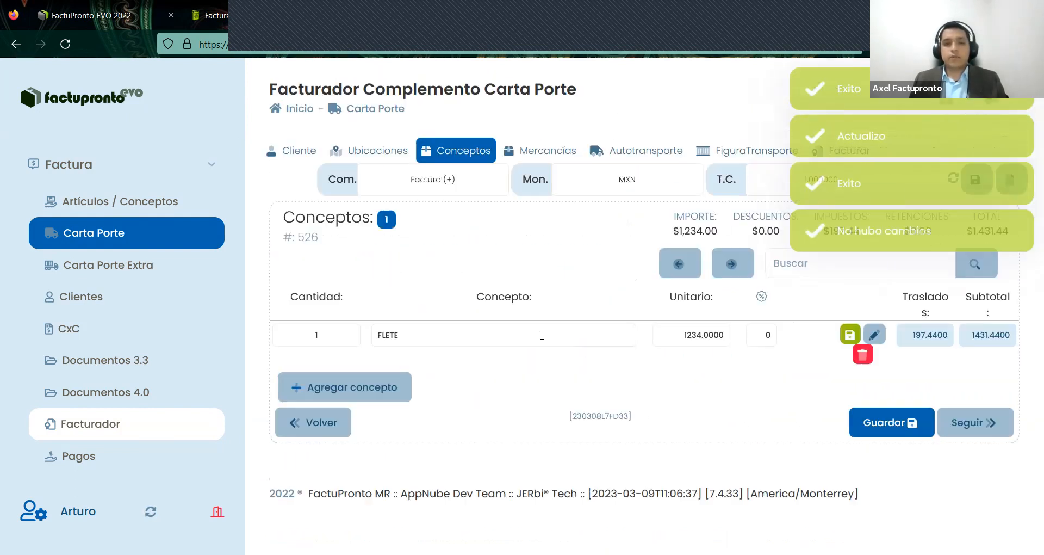
left_click(536, 333)
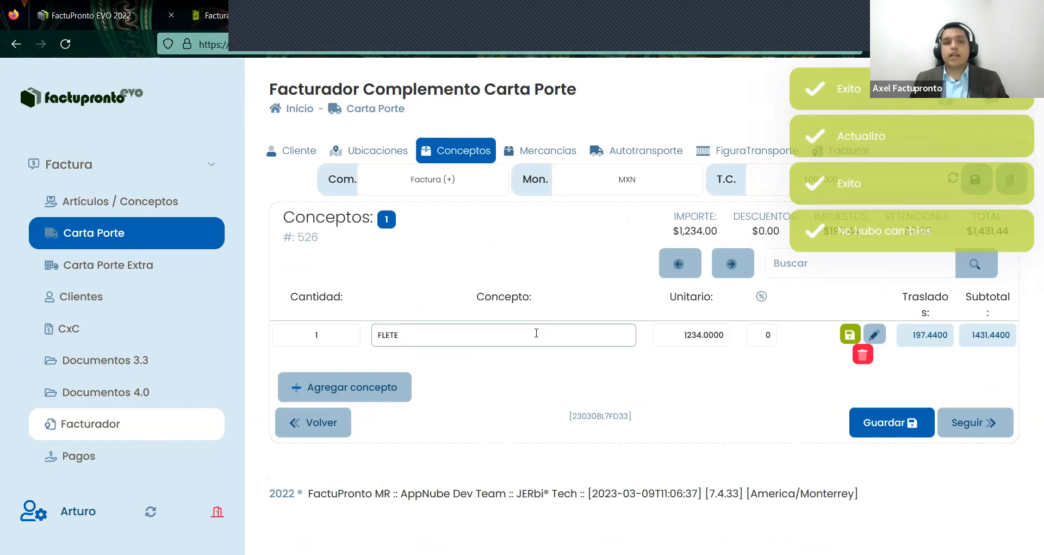
left_click(567, 375)
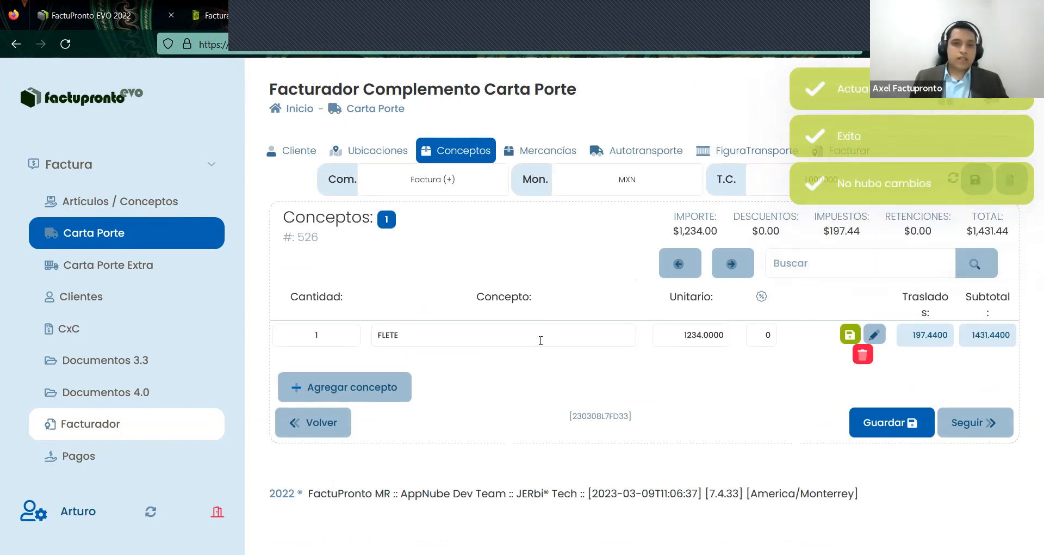
left_click_drag(422, 330, 367, 334)
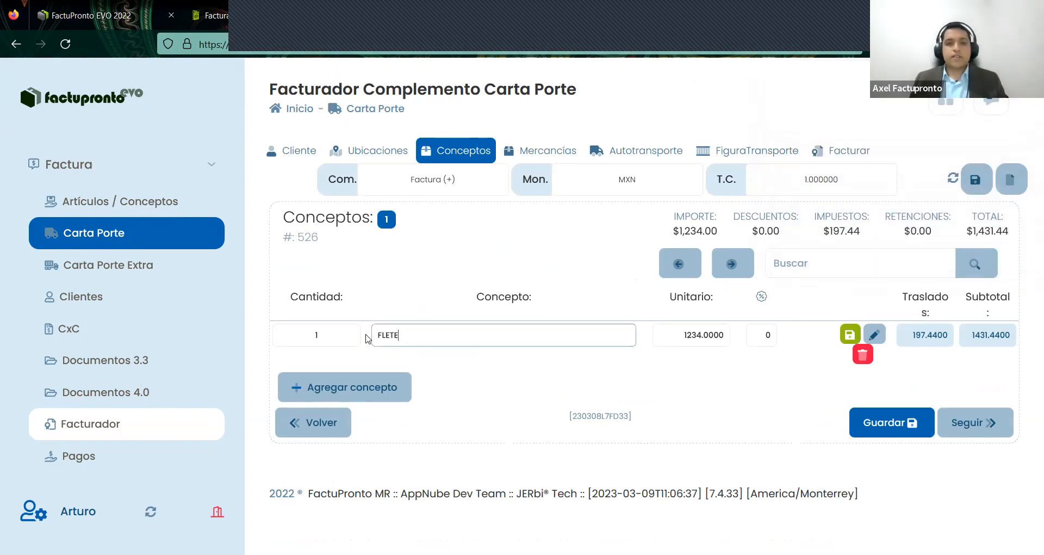
left_click(544, 368)
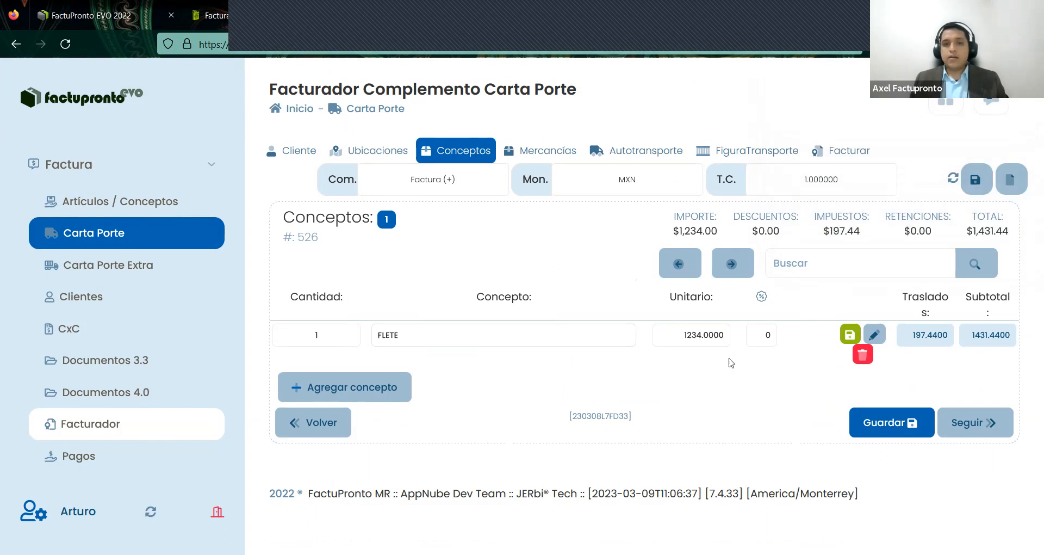
double_click(466, 335)
left_click(812, 370)
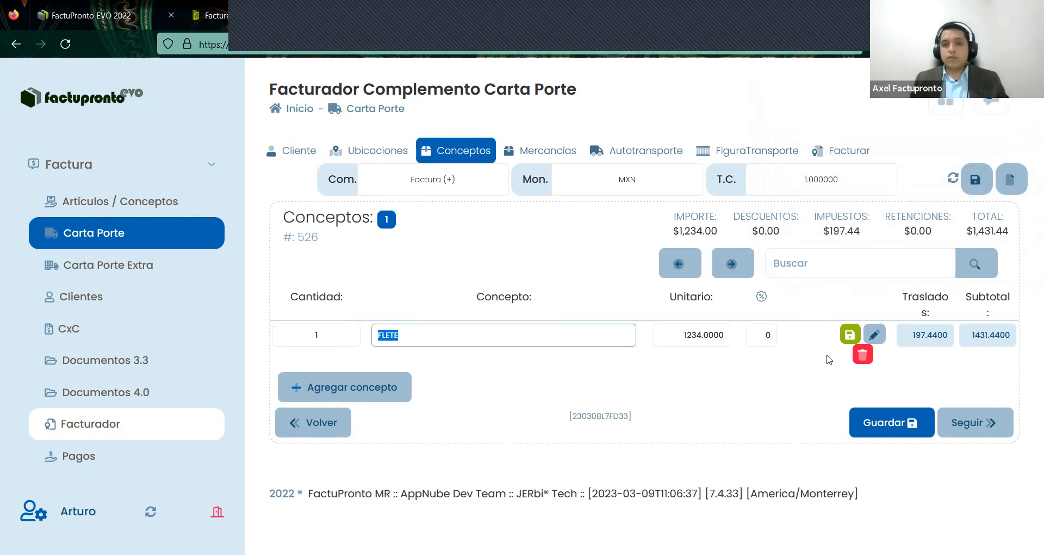
- Open the FLETE concept and confirm product-service key 84121806 via the SAT catalog
left_click(874, 334)
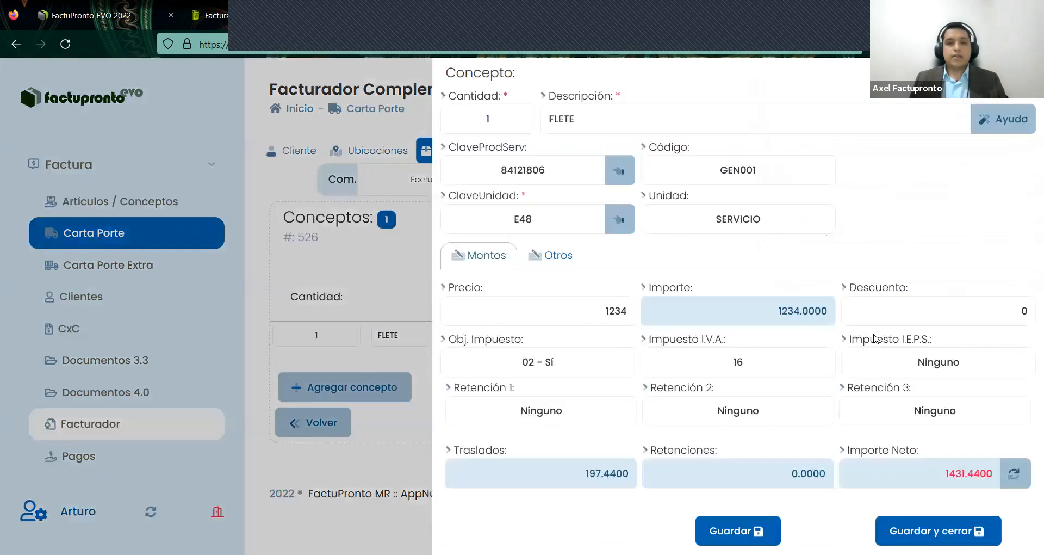
left_click_drag(567, 171, 481, 178)
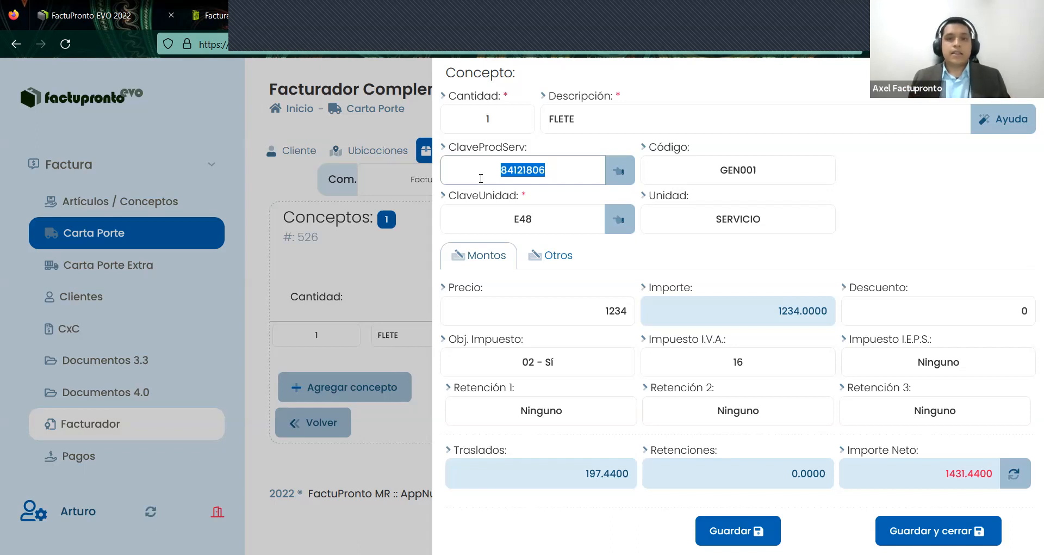
left_click(570, 173)
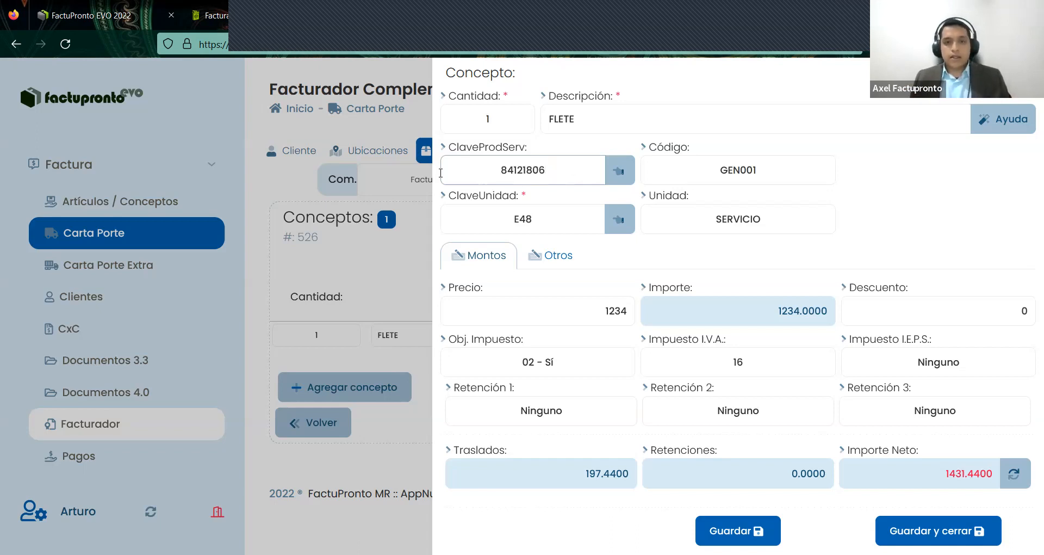
left_click_drag(441, 173, 604, 182)
key("ctrl+c")
left_click(615, 177)
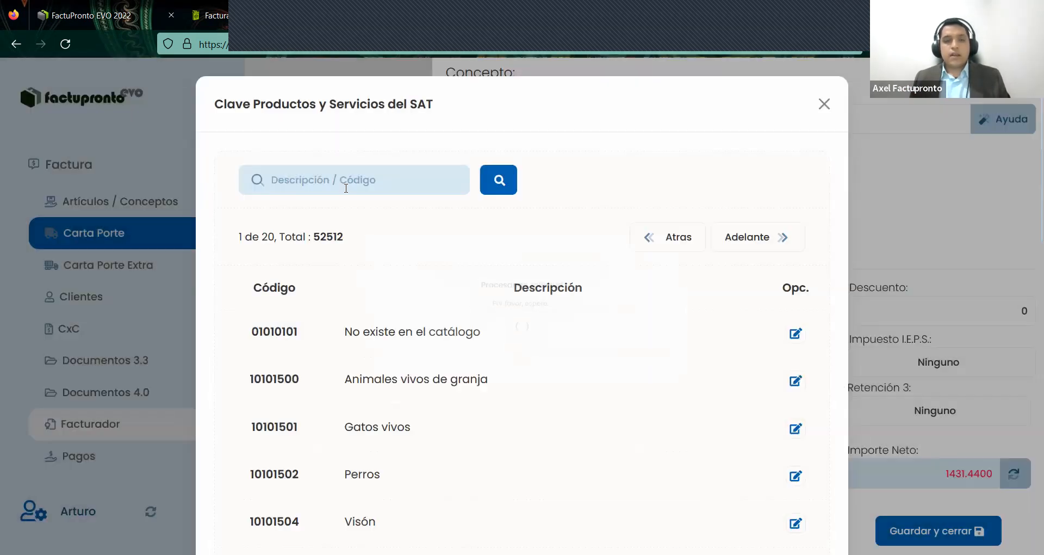
left_click(346, 185)
key("ctrl+v")
left_click(506, 185)
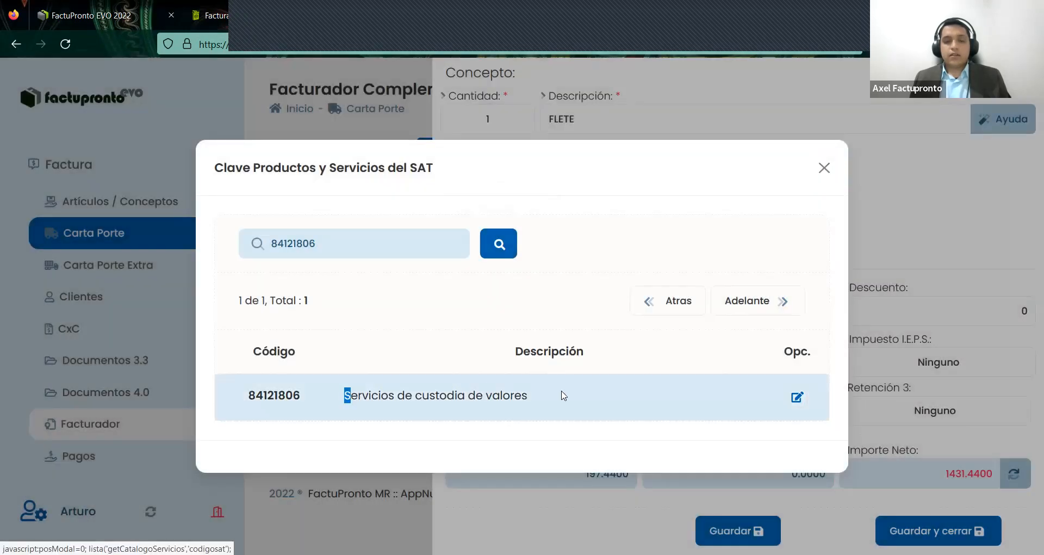
left_click_drag(563, 395, 565, 394)
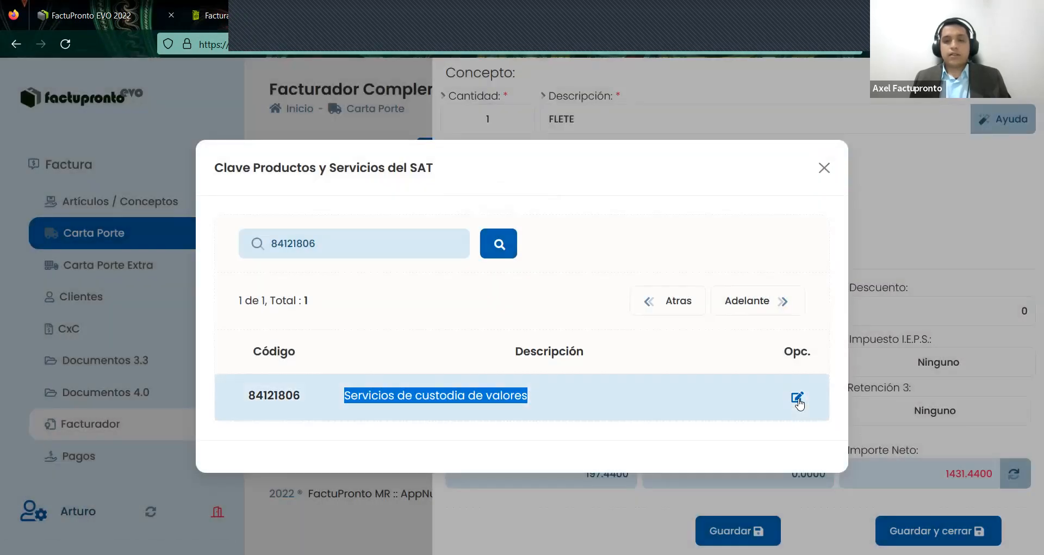
left_click(798, 398)
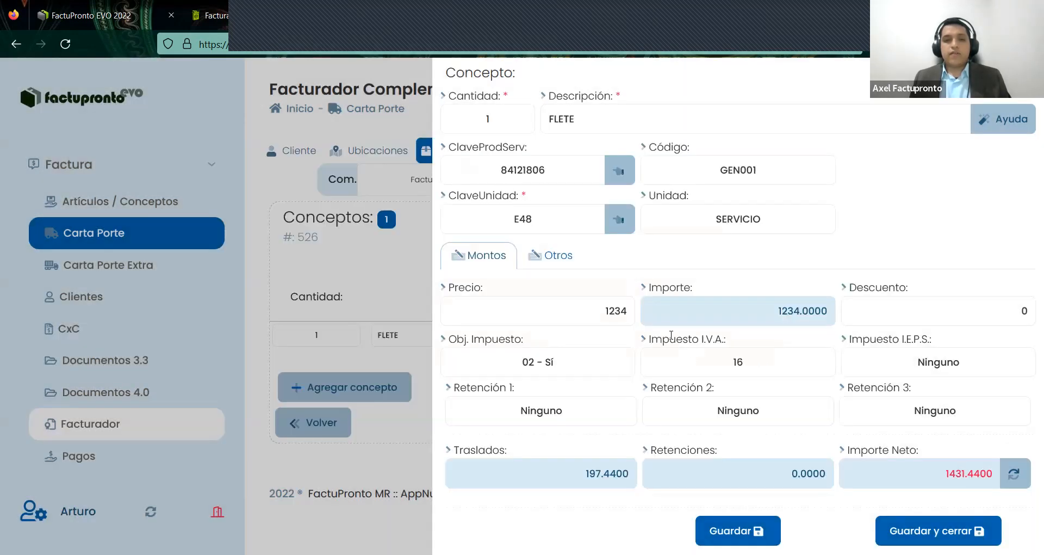
- Keep unit E48 SERVICIO and 16% VAT, save the concept, and continue to Mercancías
left_click(480, 214)
left_click(778, 220)
key("ctrl+a")
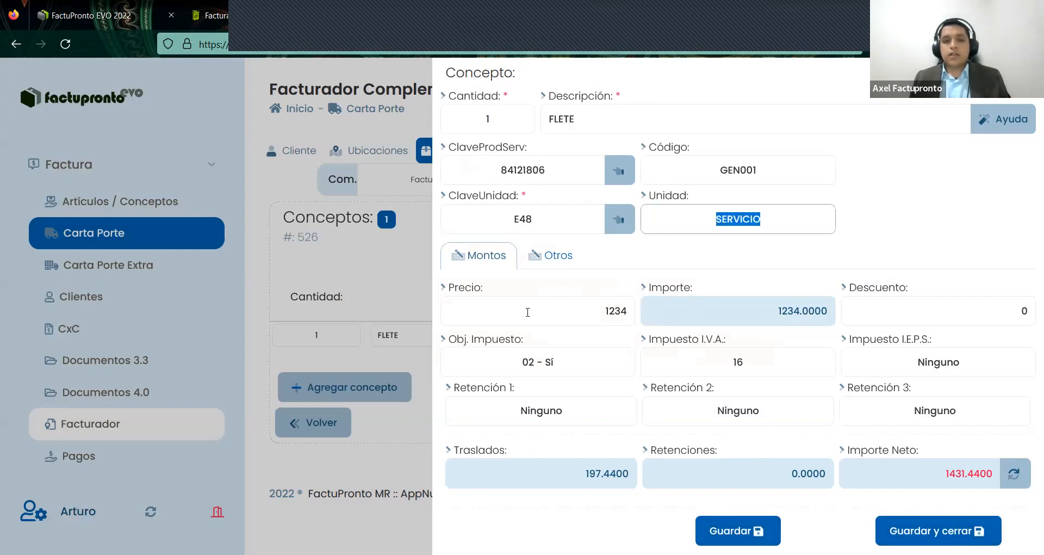
key("Tab")
left_click(584, 370)
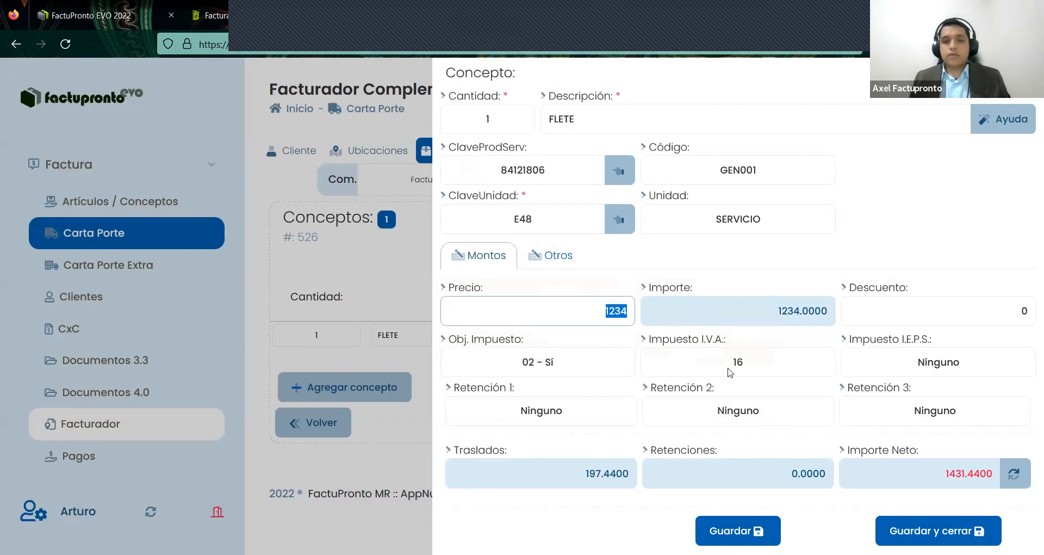
key("Tab")
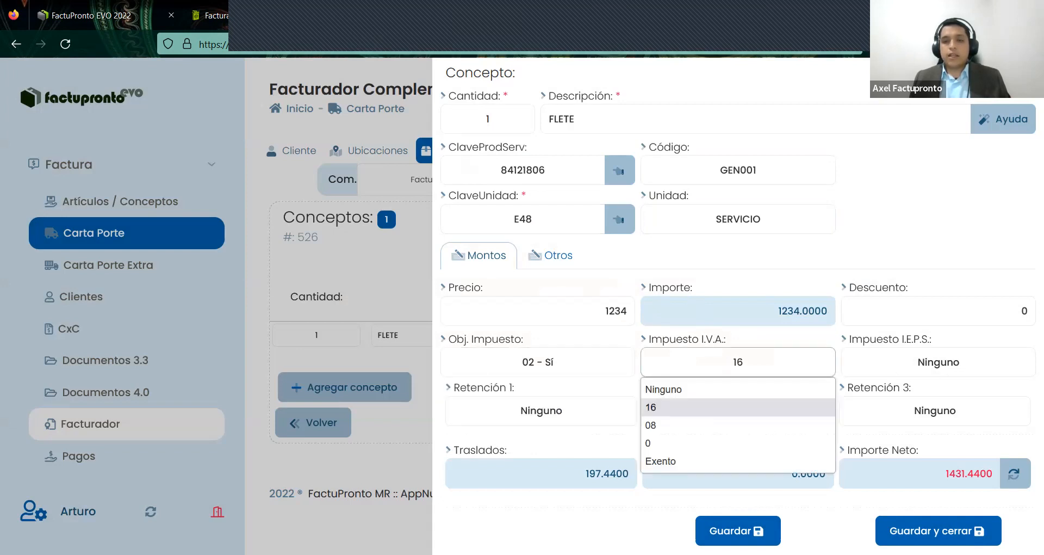
key("Tab")
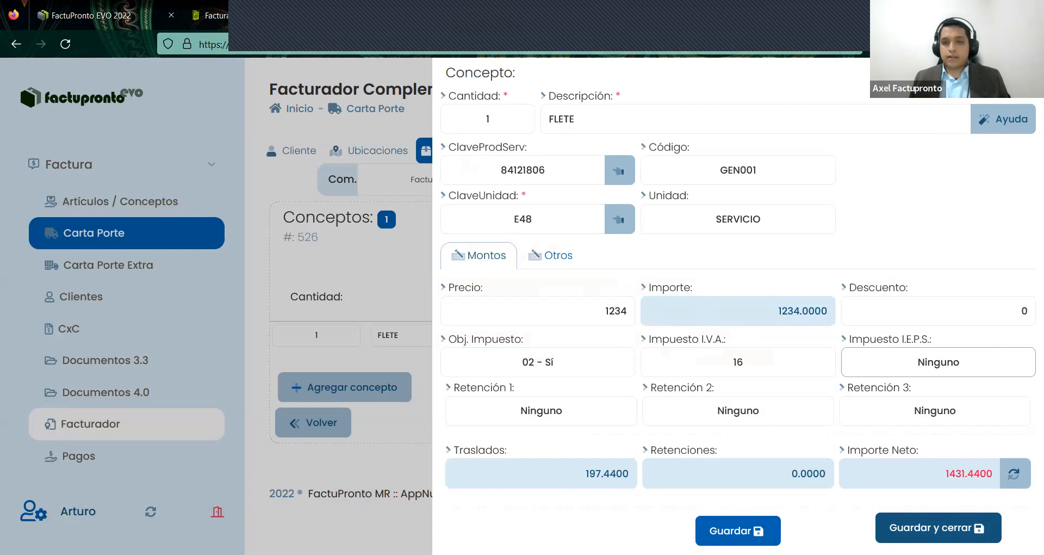
left_click(941, 517)
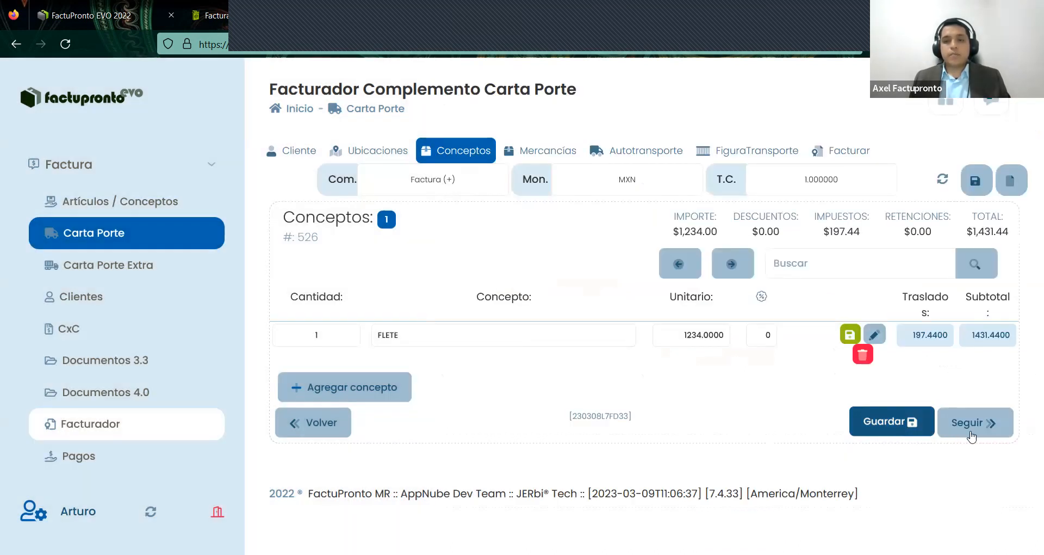
left_click(971, 434)
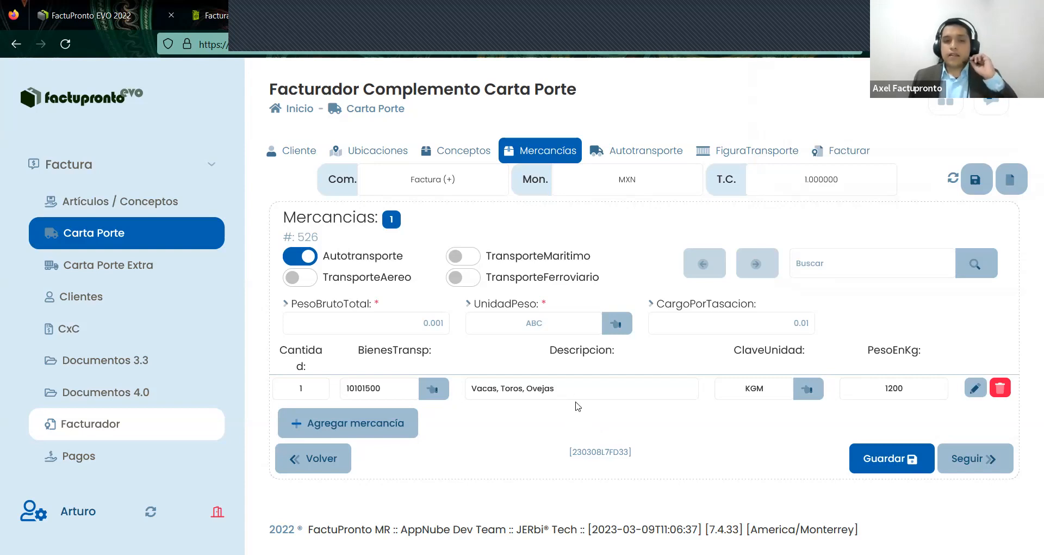
- Recheck goods 10101500 Vacas, Toros, Ovejas, retyping unit KGM and reviewing its 1200 kg weight
left_click(273, 390)
left_click_drag(448, 375, 461, 364)
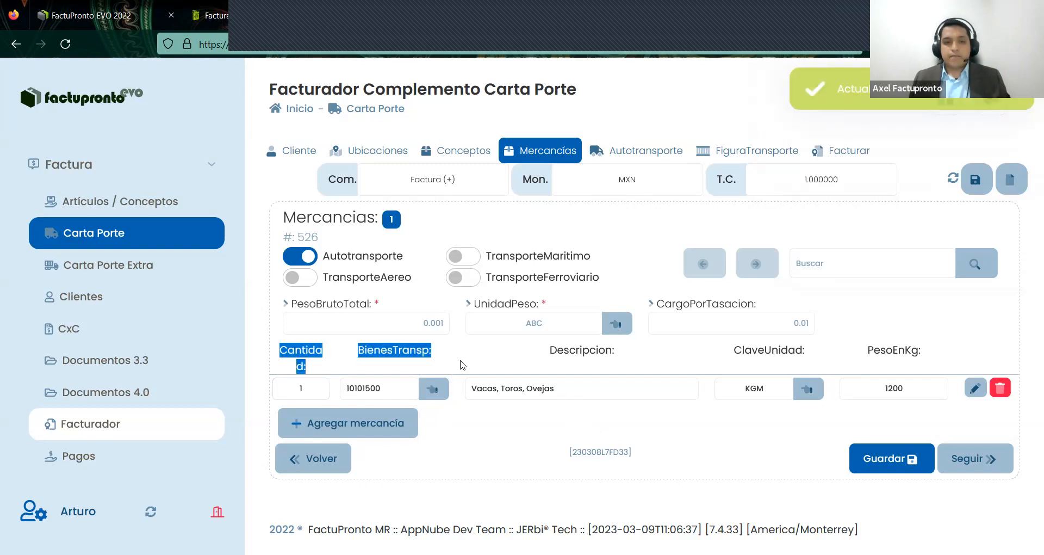
left_click(400, 387)
double_click(340, 391)
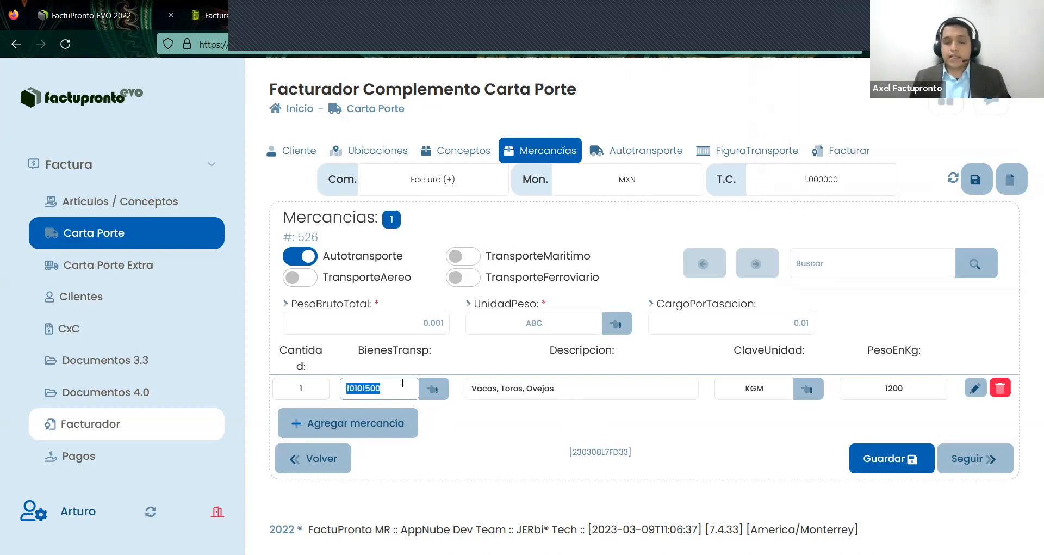
left_click(550, 398)
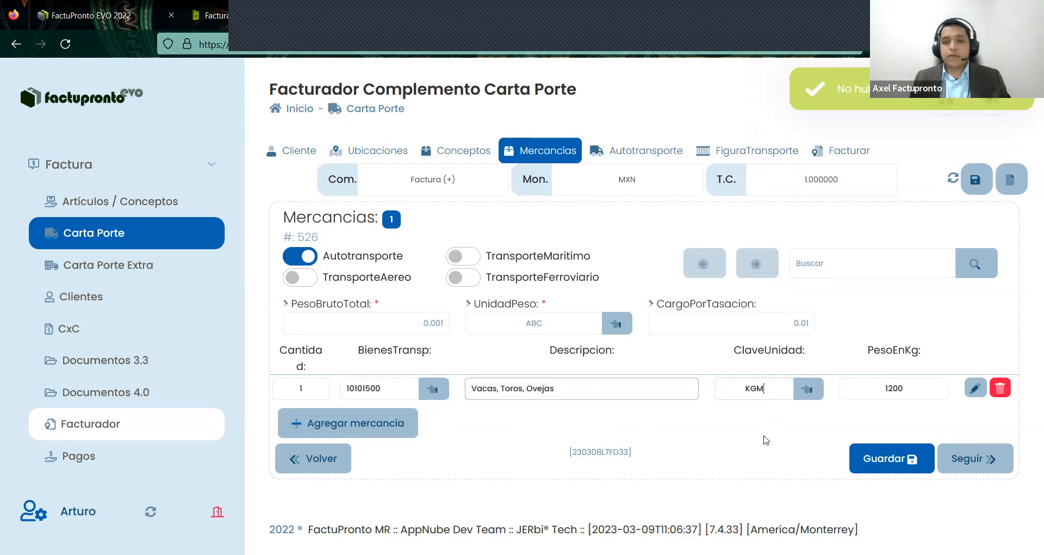
key("Tab")
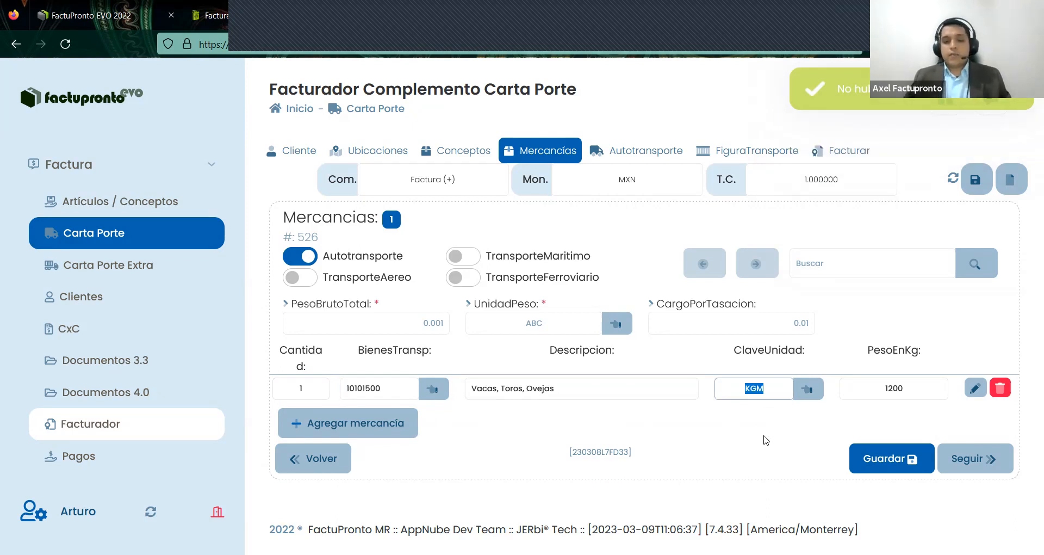
type("KGM")
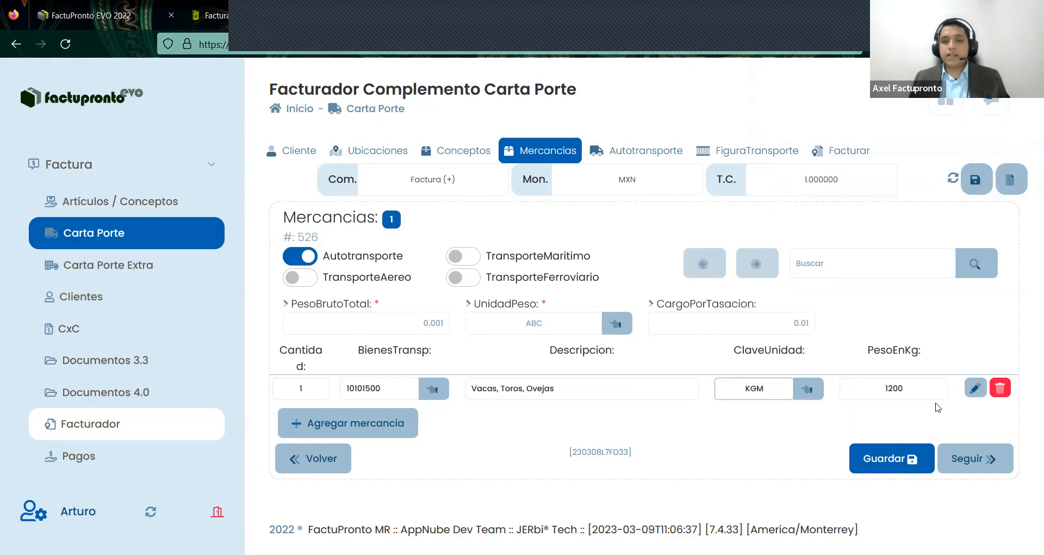
key("Return")
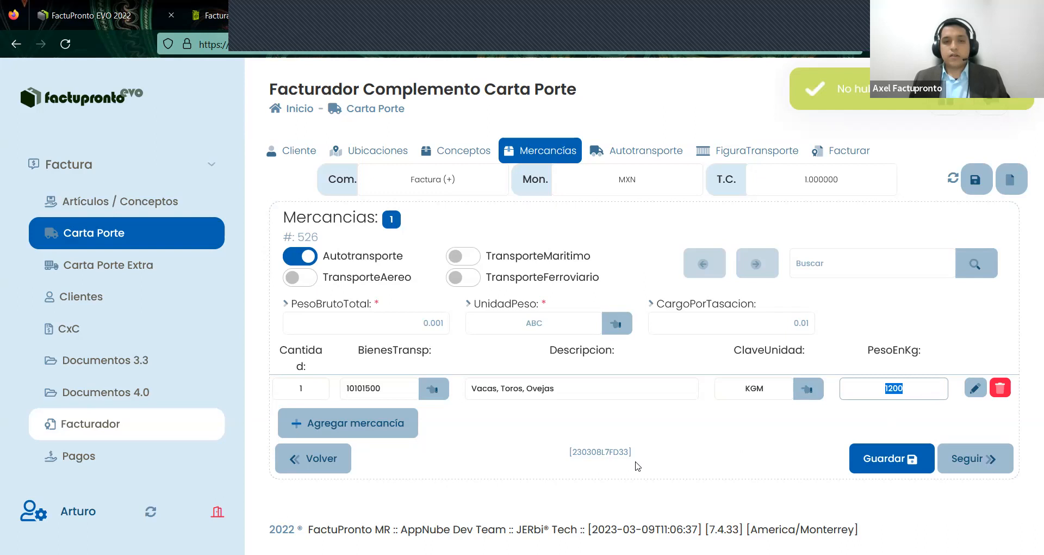
left_click(670, 458)
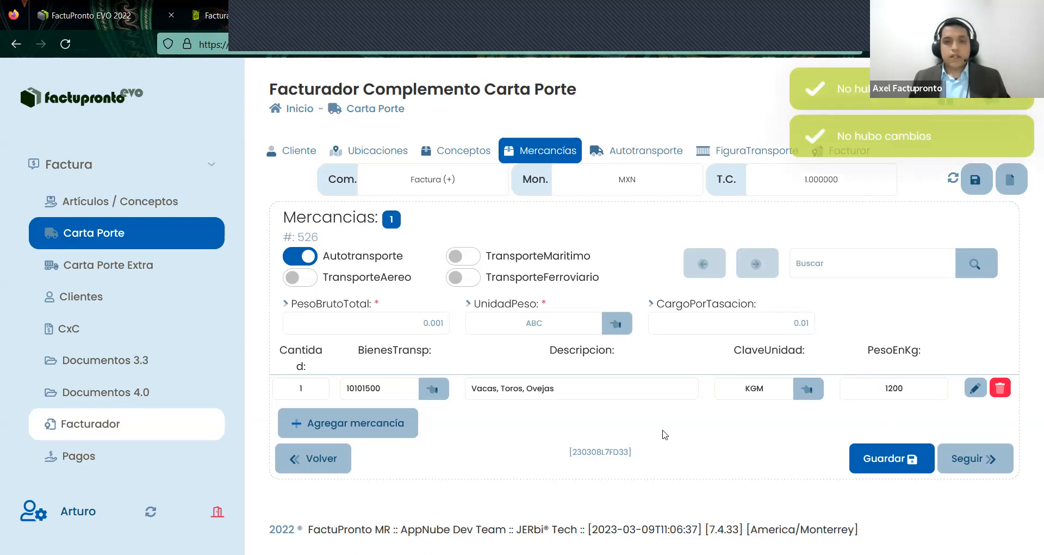
left_click(375, 328)
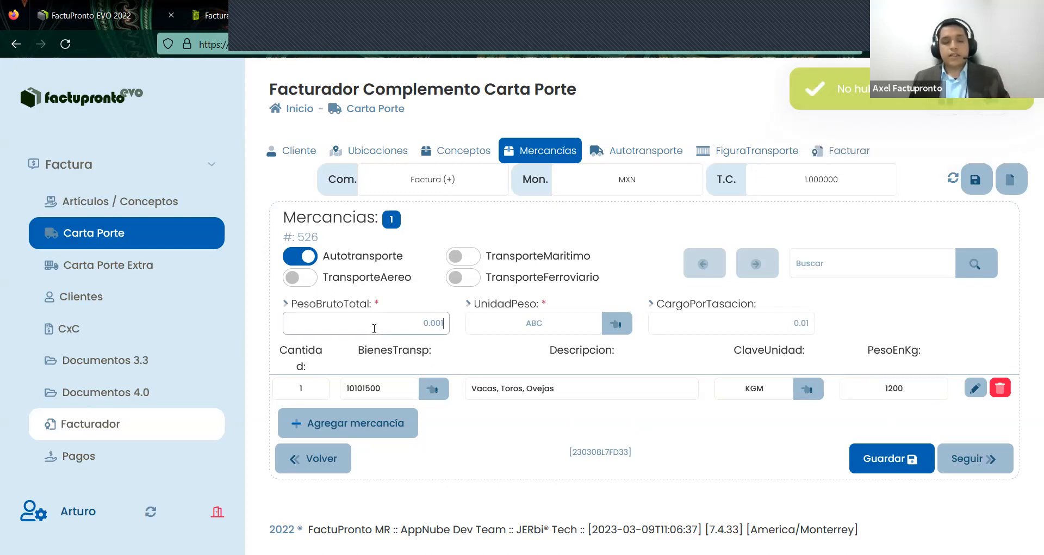
- Replace 0.001 with 1200 in PesoBrutoTotal and set the weight unit to KGM
key("BackSpace")
key("BackSpace")
key("BackSpace")
key("BackSpace")
key("BackSpace")
type("120")
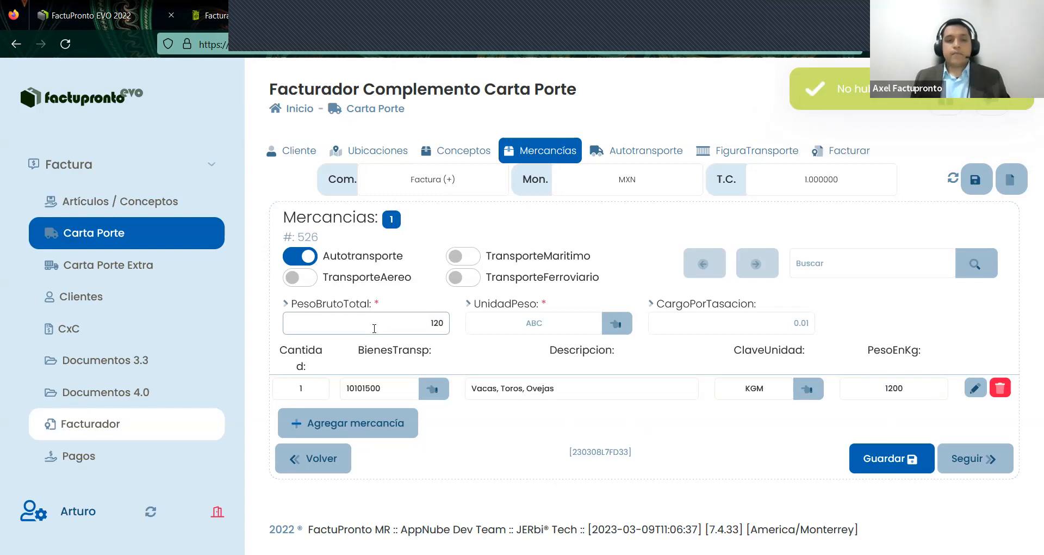
type("0")
left_click(408, 309)
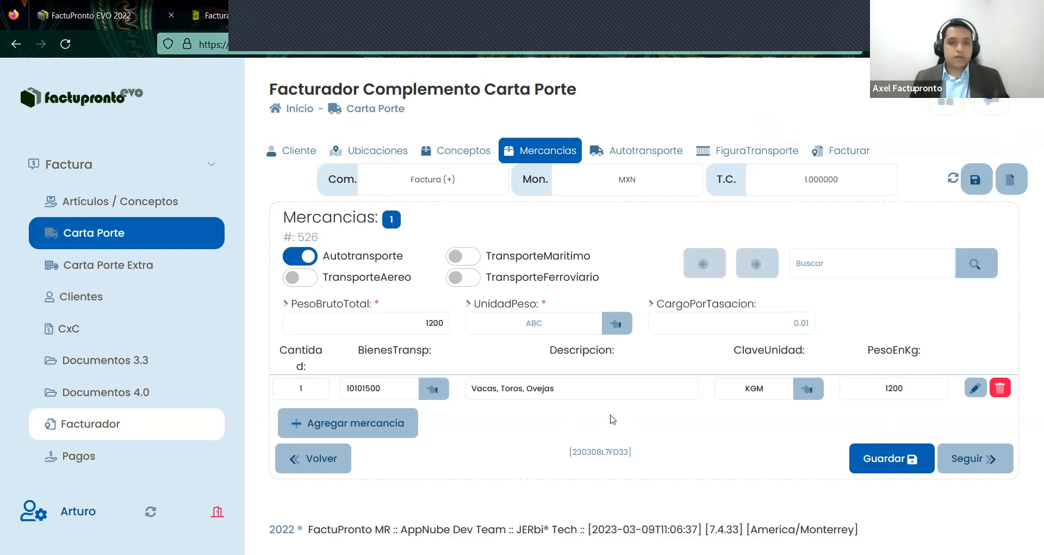
left_click_drag(907, 390, 874, 393)
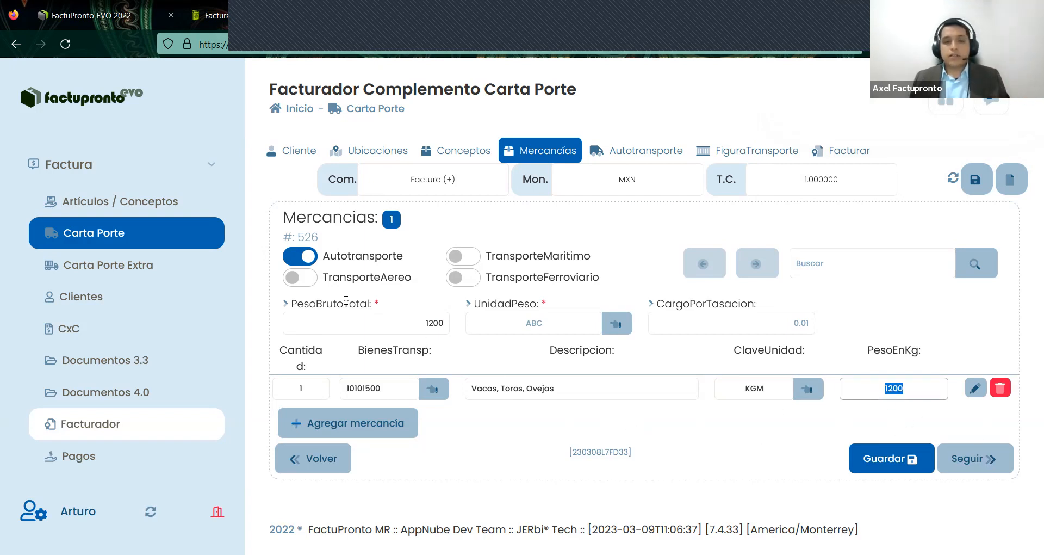
key("Return")
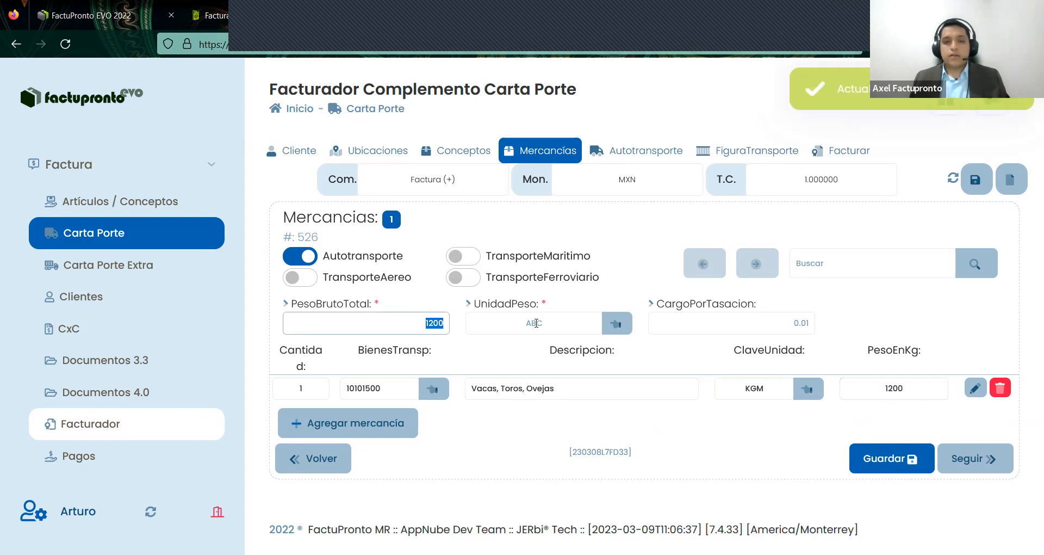
left_click(535, 323)
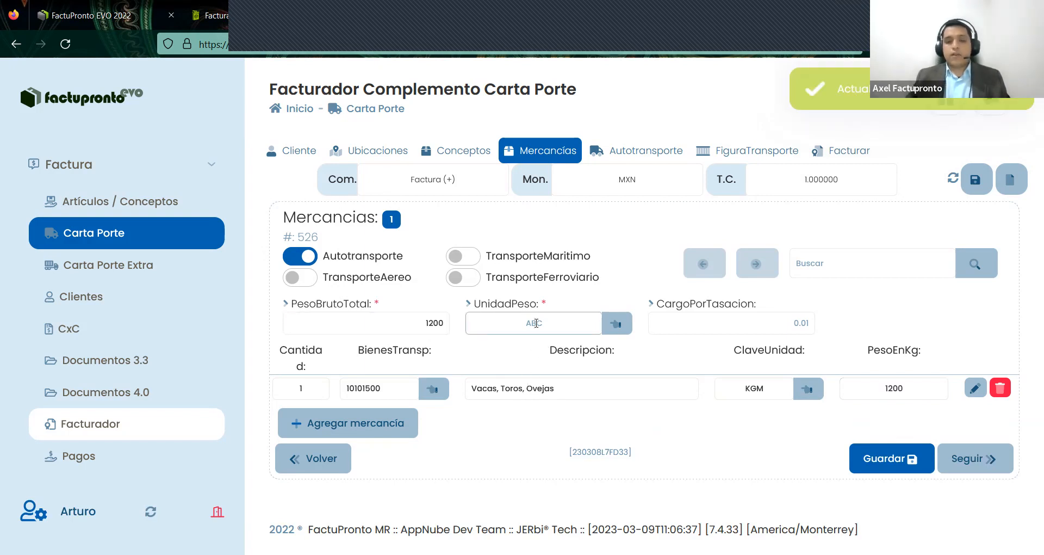
type("KGM")
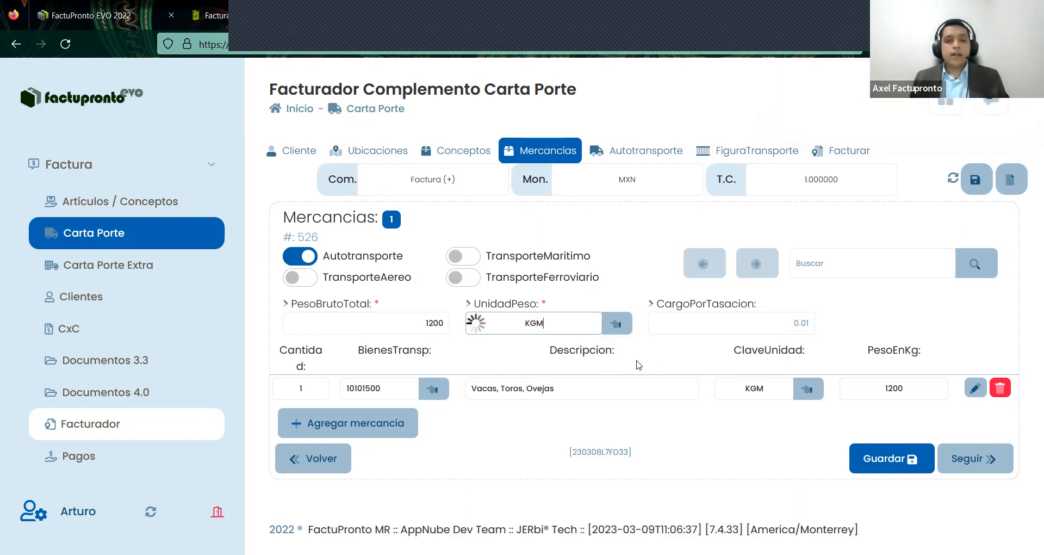
left_click(955, 386)
double_click(776, 387)
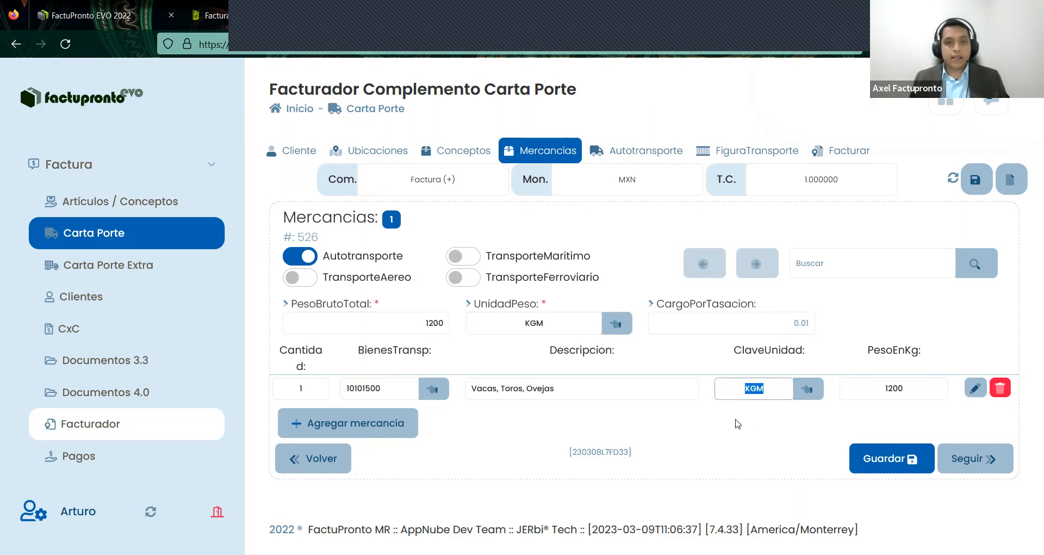
left_click(714, 478)
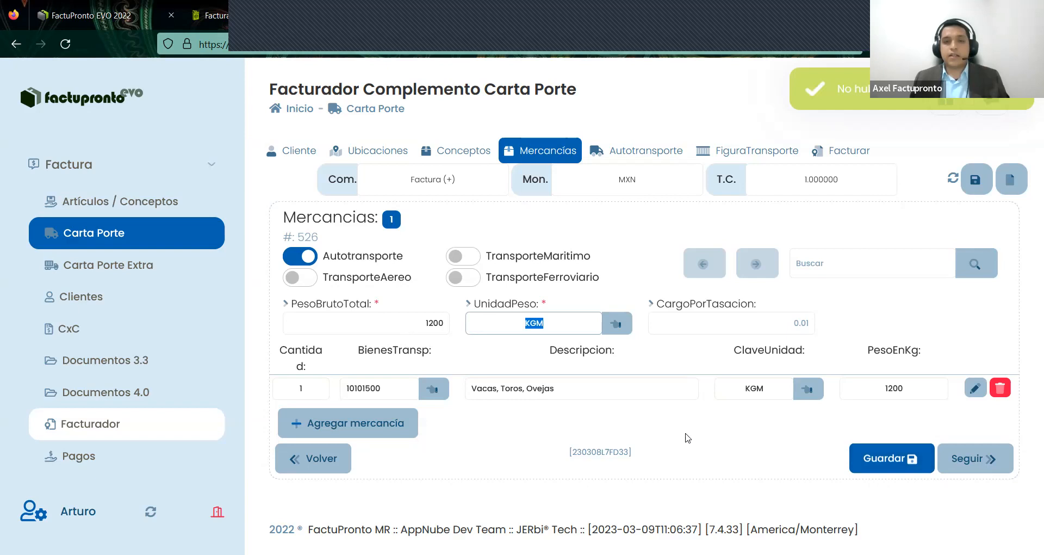
left_click(924, 396)
- Open the goods row's full edit form and review the length and width dimensions
left_click(976, 388)
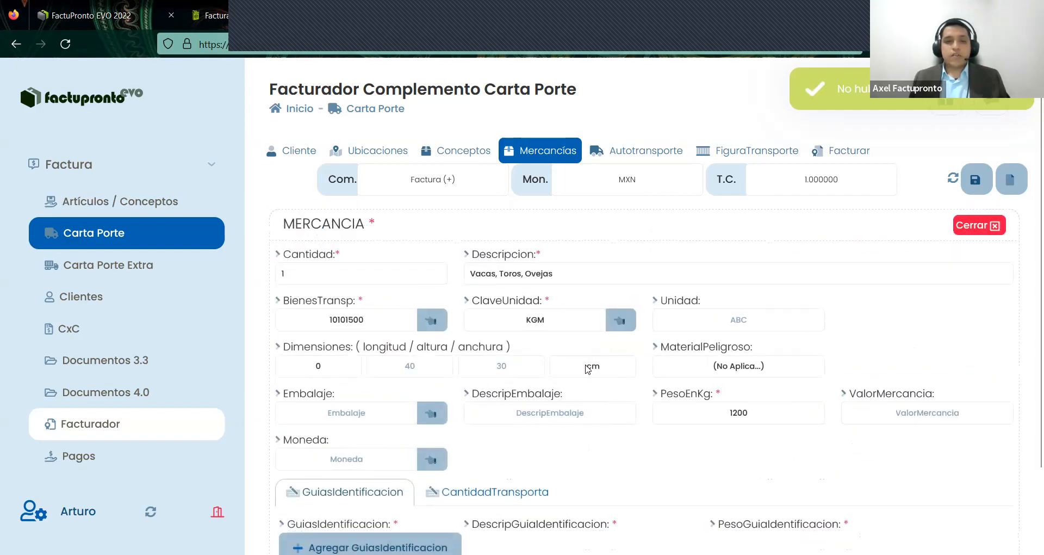
scroll(592, 370, "down", 1)
left_click(308, 286)
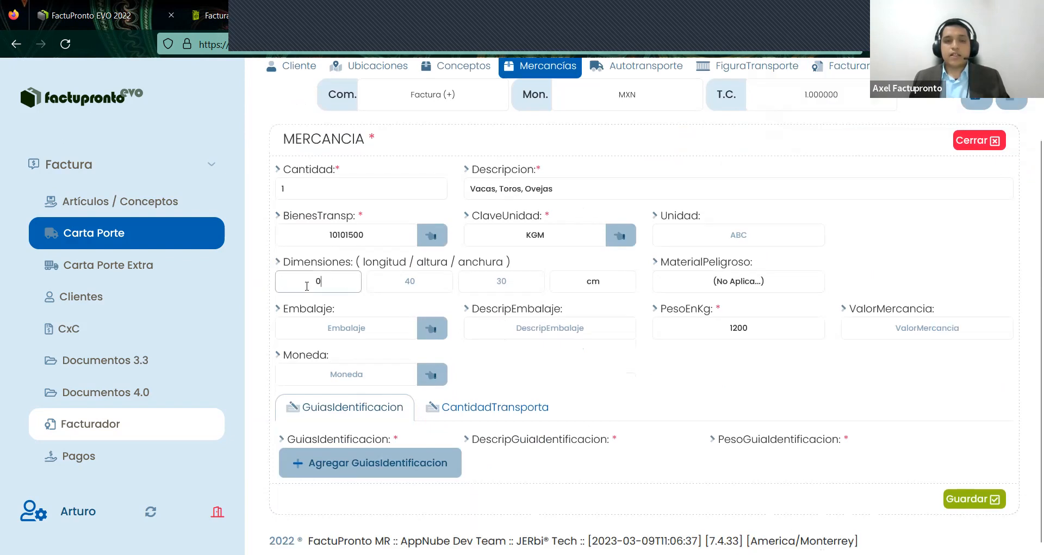
key("Tab")
key("Tab")
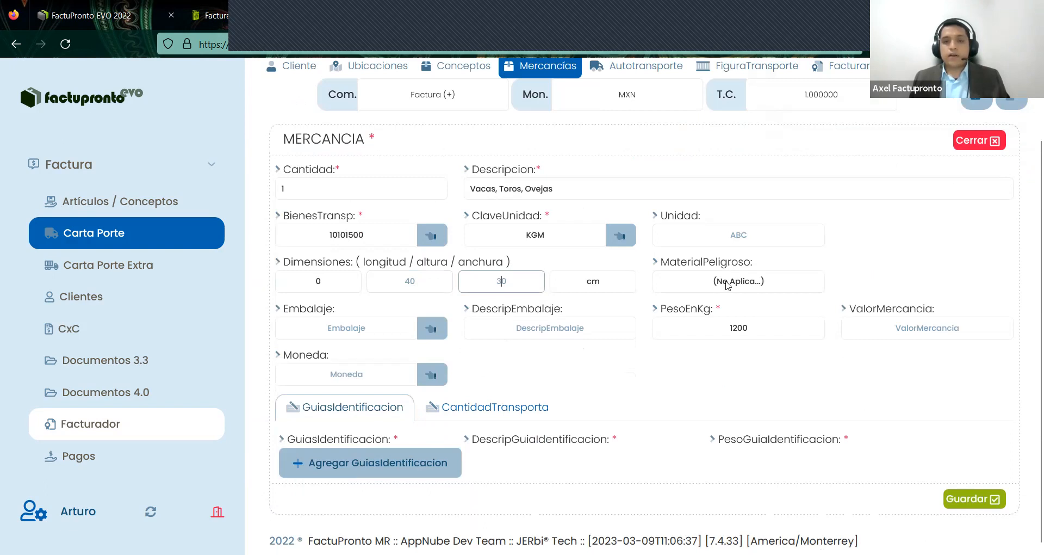
- Keep MaterialPeligroso as No Aplica and save the 10101500 goods entry and list
left_click(727, 284)
left_click(753, 284)
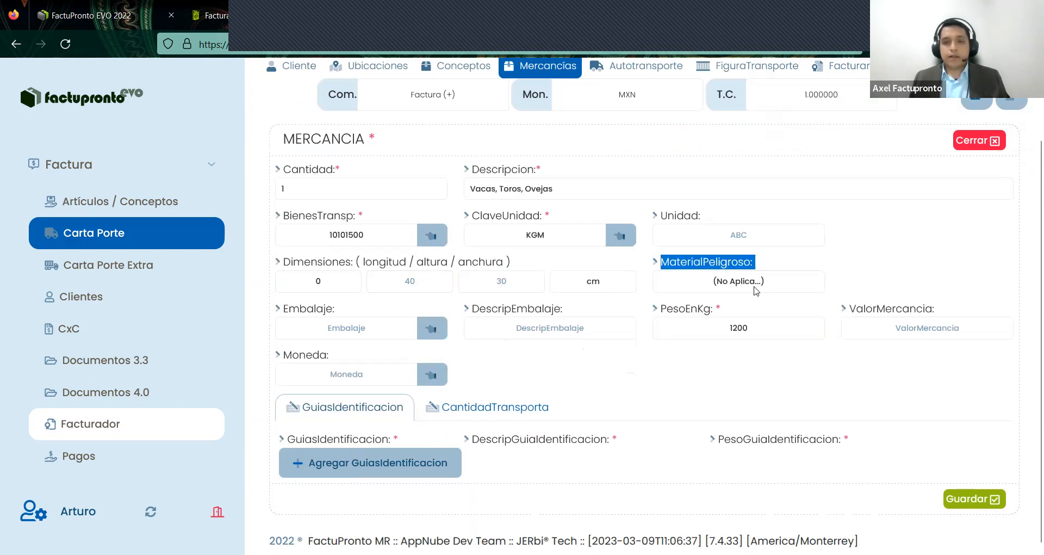
left_click(734, 289)
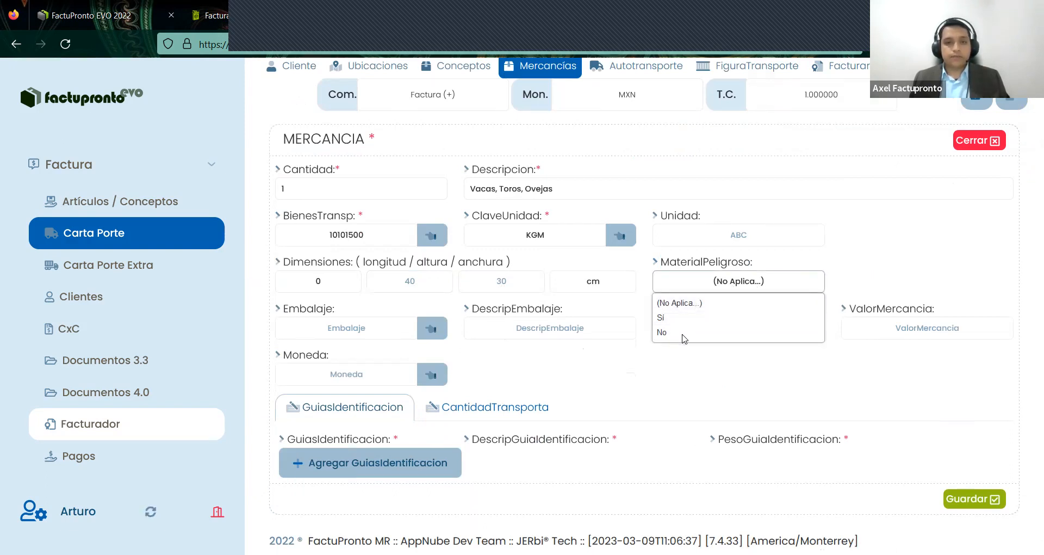
left_click(742, 287)
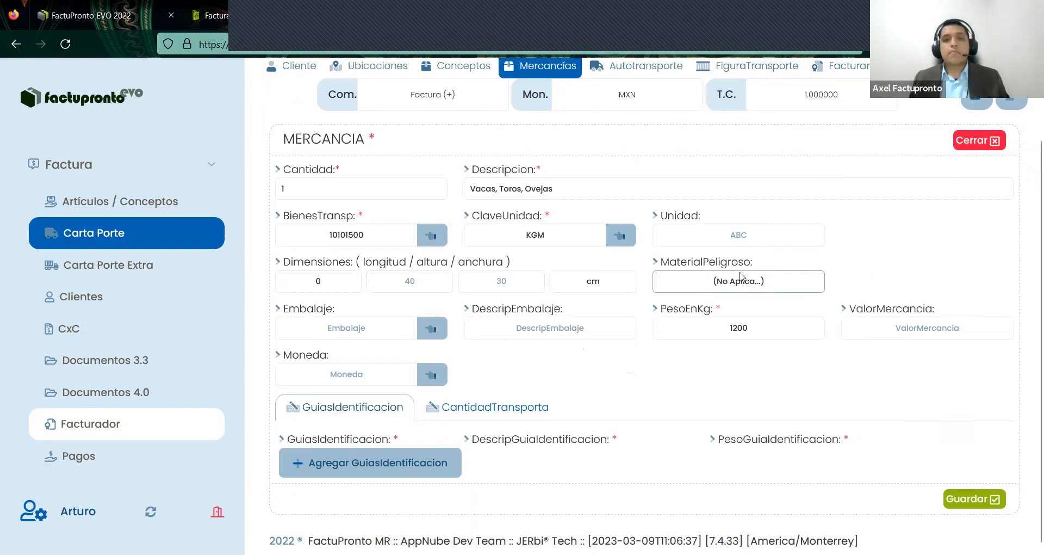
left_click_drag(756, 263, 669, 263)
double_click(411, 237)
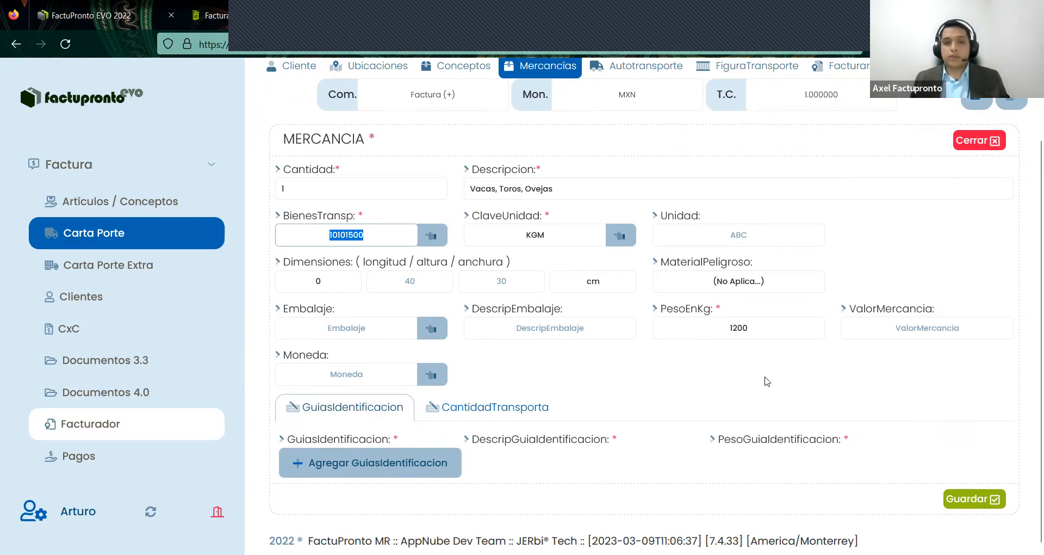
left_click(959, 501)
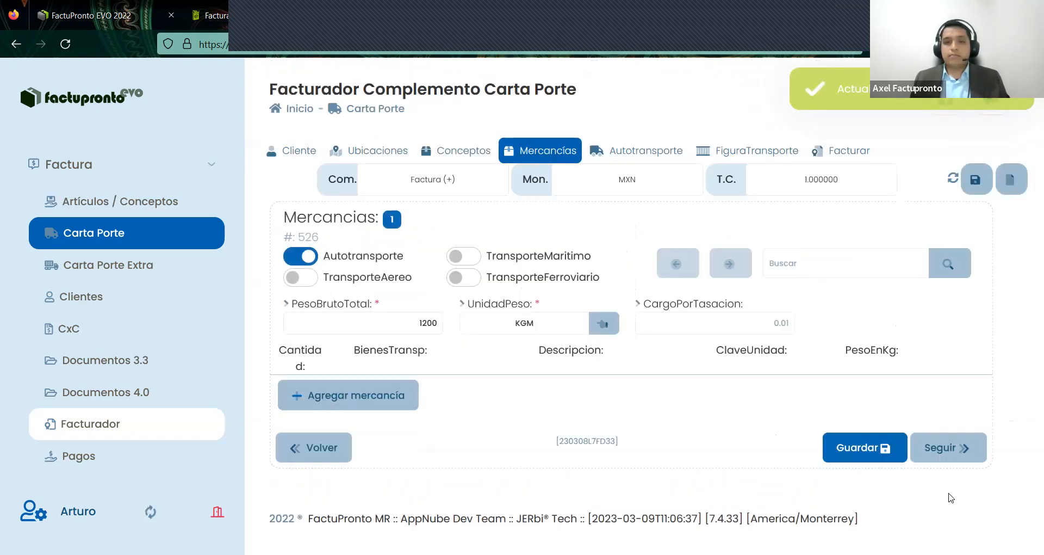
left_click(905, 463)
- On the transport figure step, set TipoFigura to 01 Operador from the catalog
left_click(960, 460)
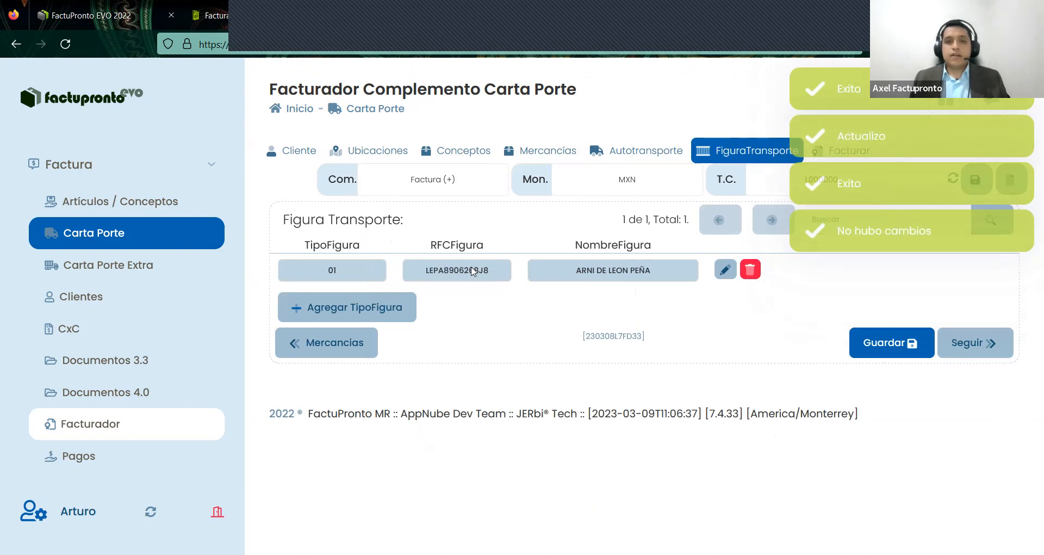
left_click(724, 269)
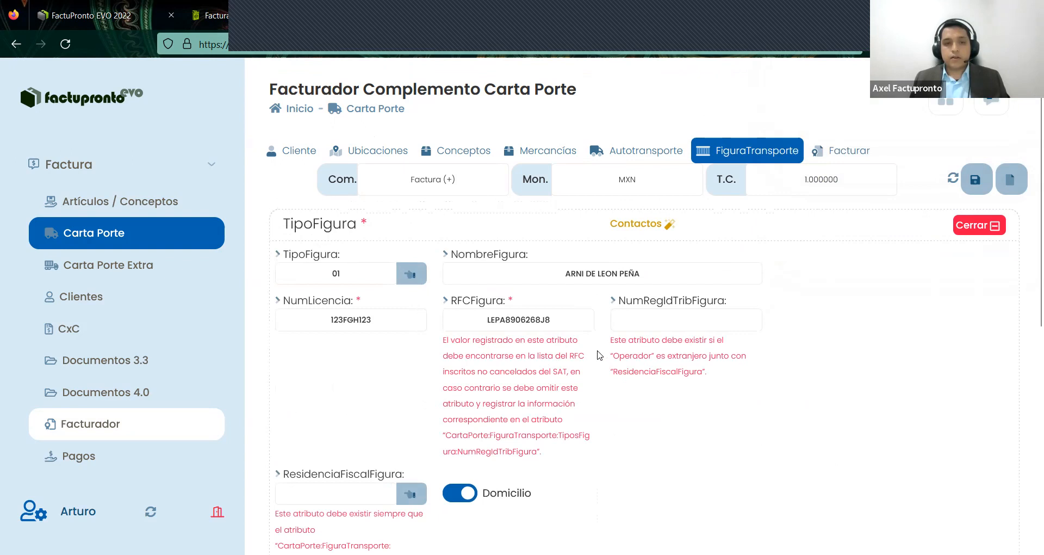
scroll(405, 244, "down", 2)
scroll(403, 243, "up", 1)
left_click_drag(298, 233, 381, 234)
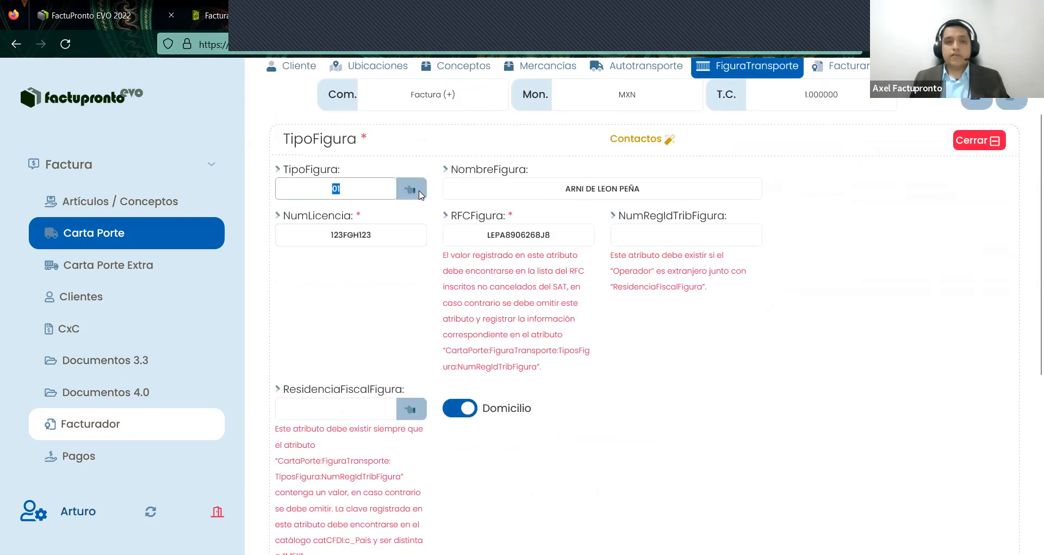
left_click(411, 189)
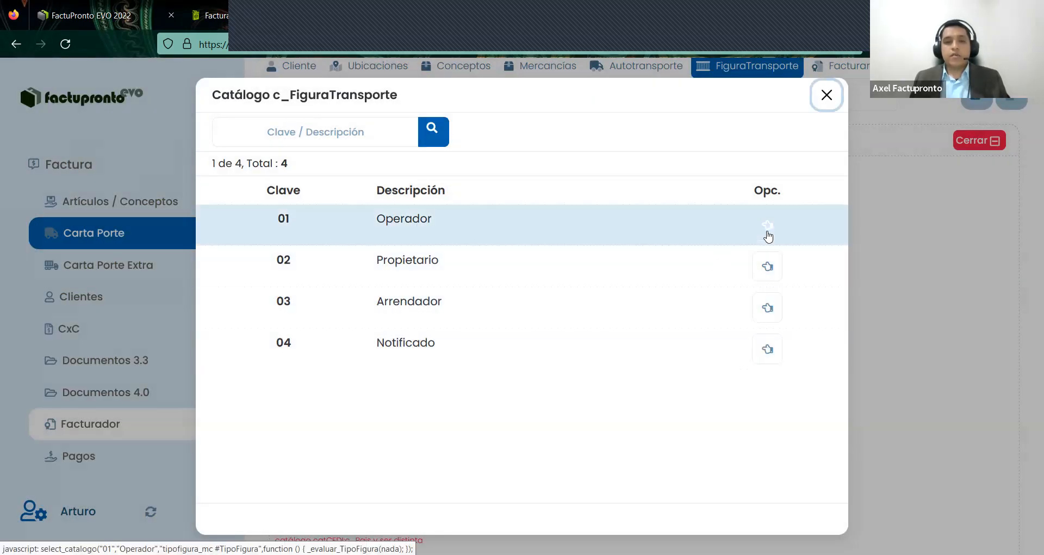
left_click(730, 215)
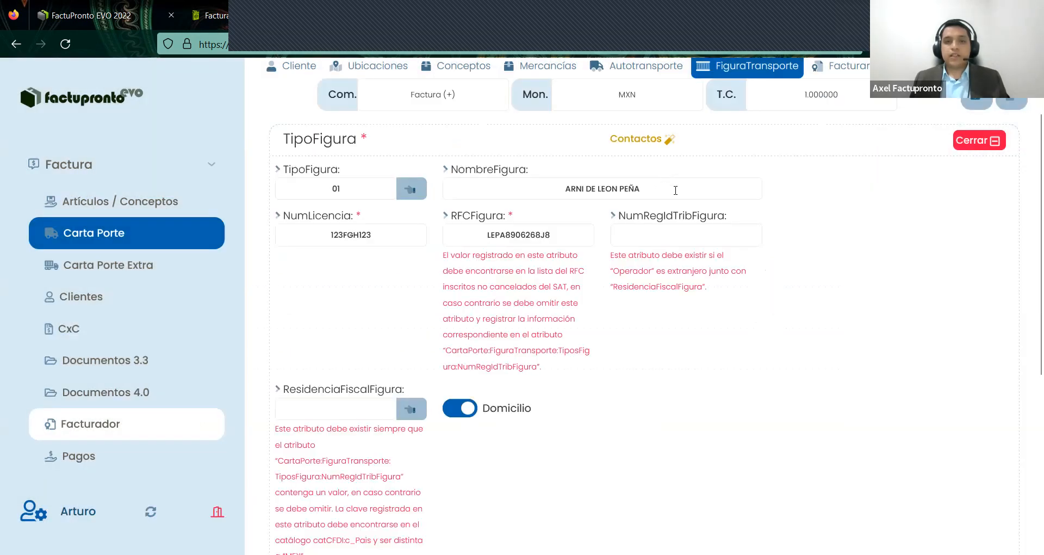
- Review the operator figure's name and identification fields
left_click_drag(555, 191, 807, 259)
left_click(806, 260)
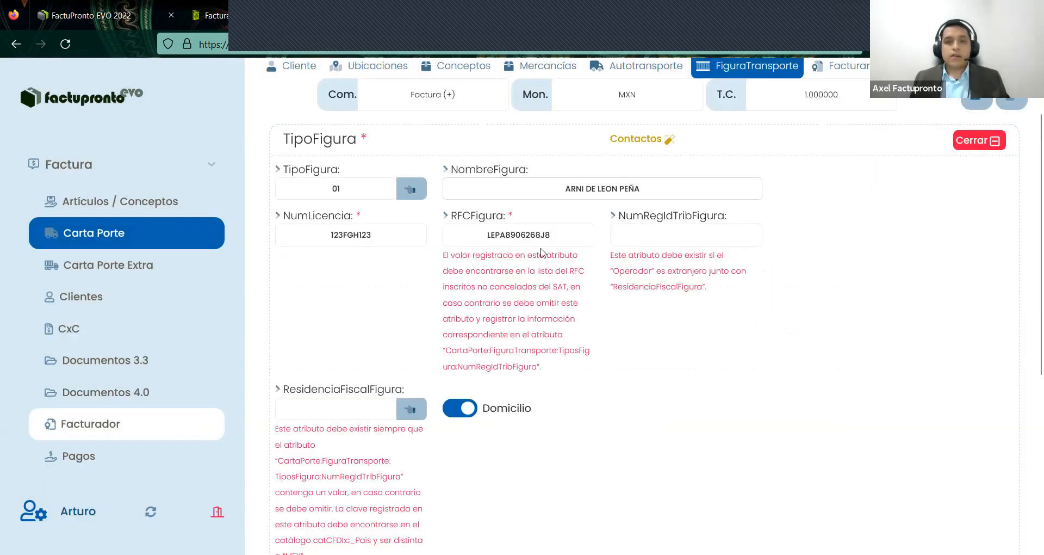
left_click_drag(507, 239, 628, 358)
scroll(628, 357, "down", 3)
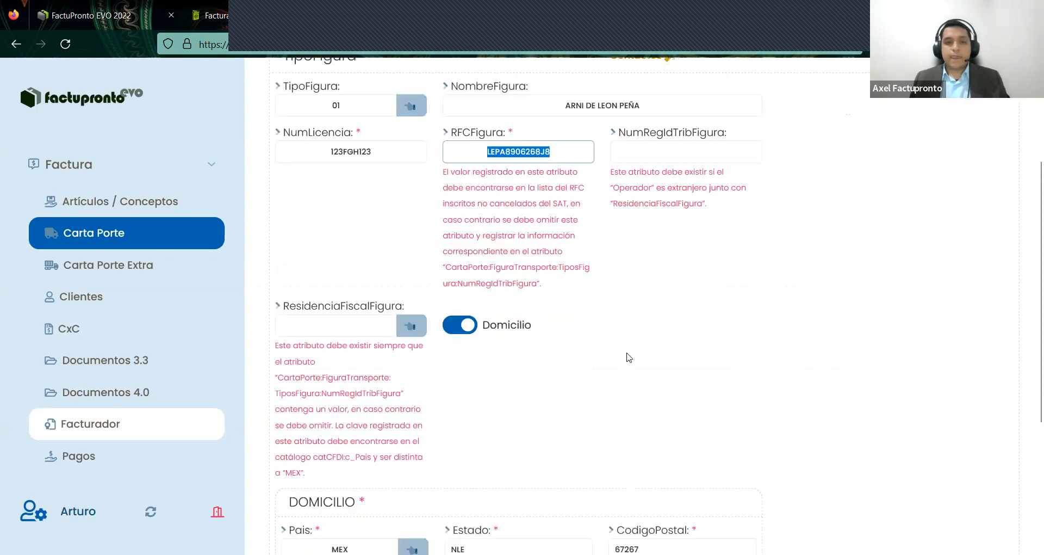
scroll(627, 353, "down", 2)
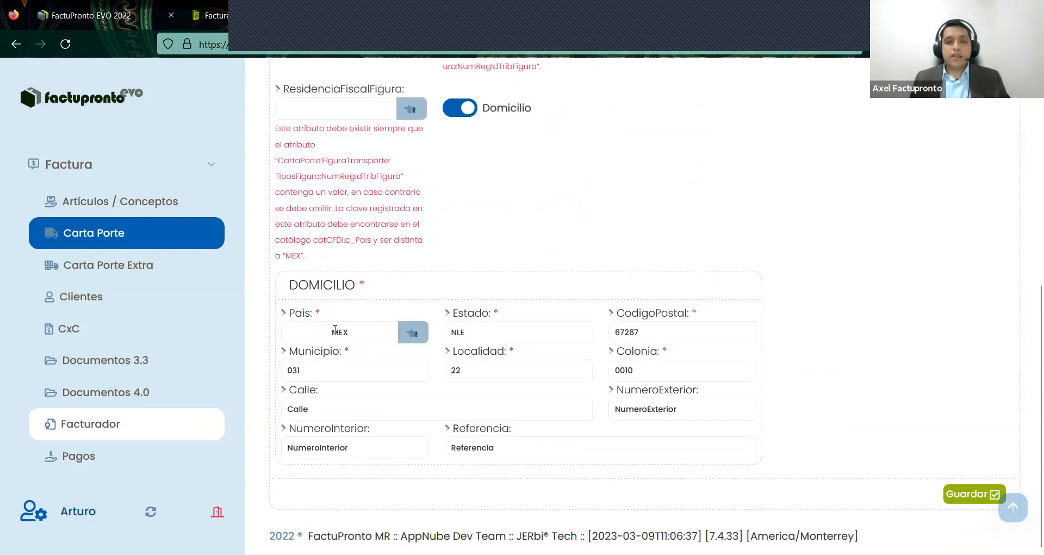
- Check the DOMICILIO fields (MEX, NLE, 67267, colonia 0010) and save the figure
left_click_drag(375, 331, 332, 331)
left_click(546, 331)
left_click(676, 334)
left_click_drag(351, 370, 266, 373)
left_click_drag(481, 373, 440, 371)
left_click_drag(648, 371, 557, 368)
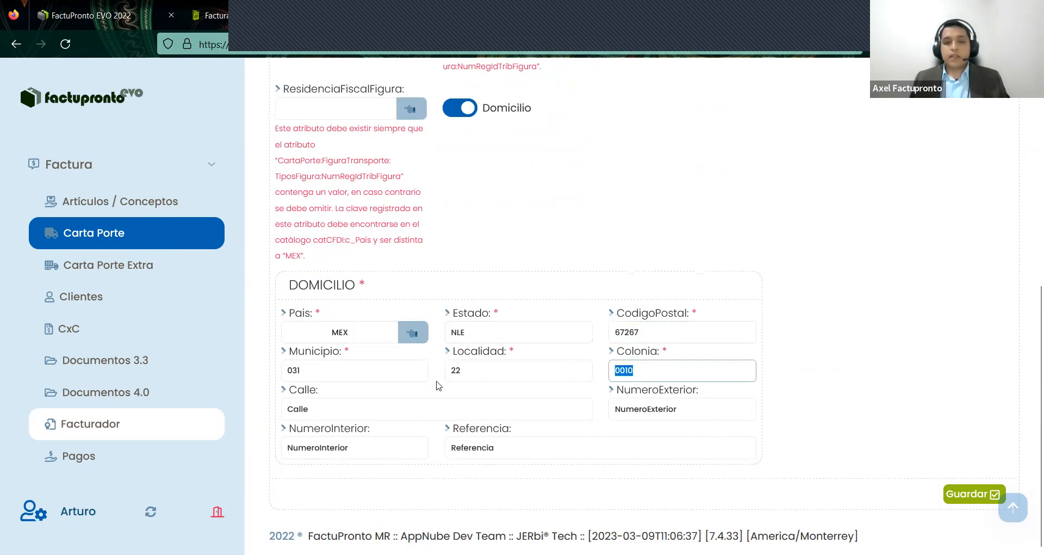
left_click(357, 373)
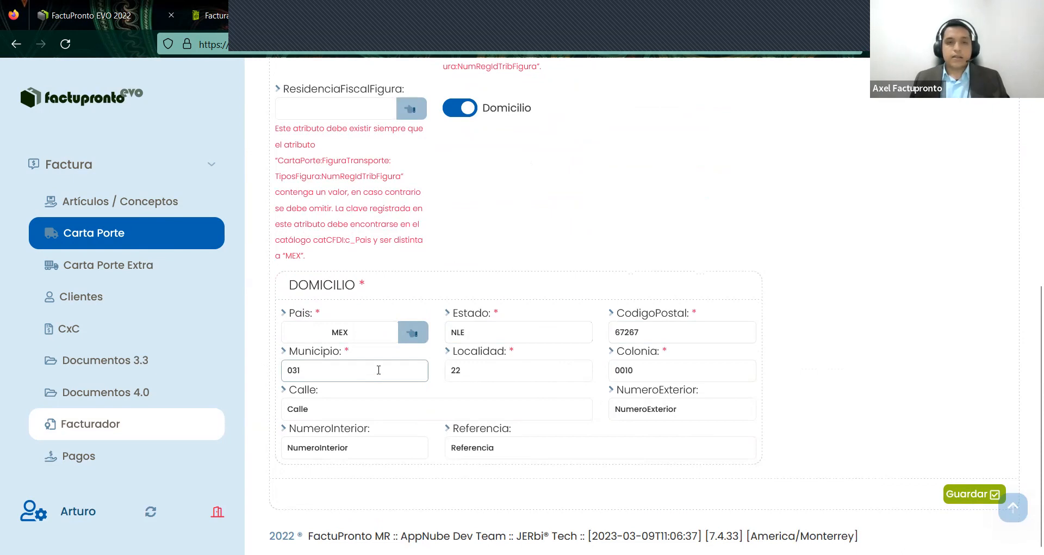
left_click(505, 373)
left_click_drag(644, 373, 616, 373)
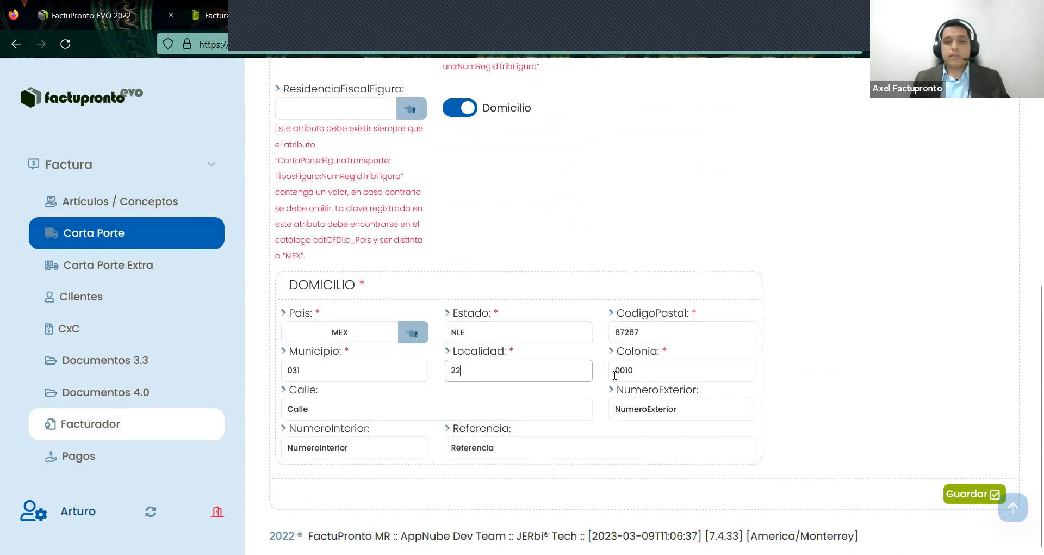
left_click(648, 335)
left_click(497, 332)
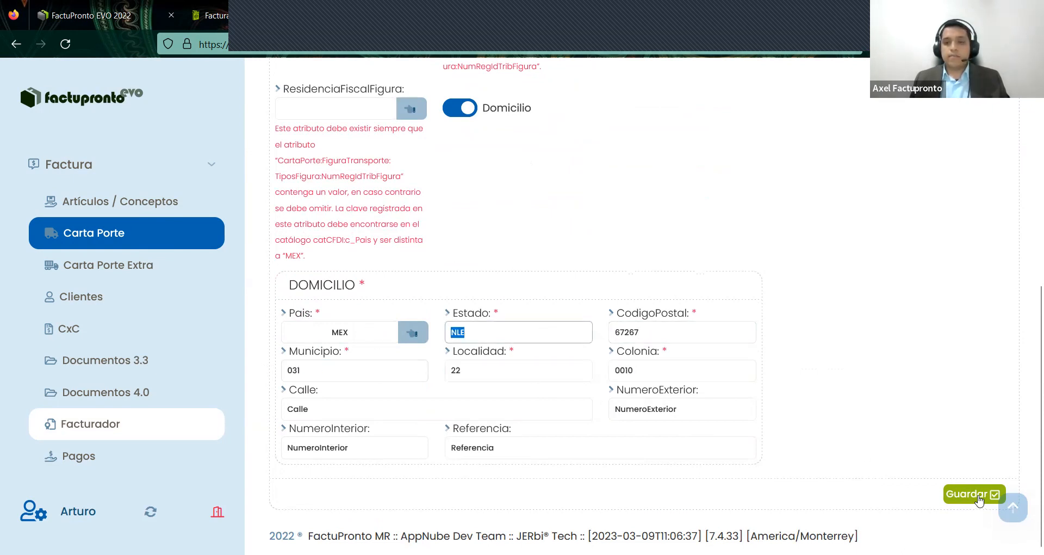
left_click(947, 484)
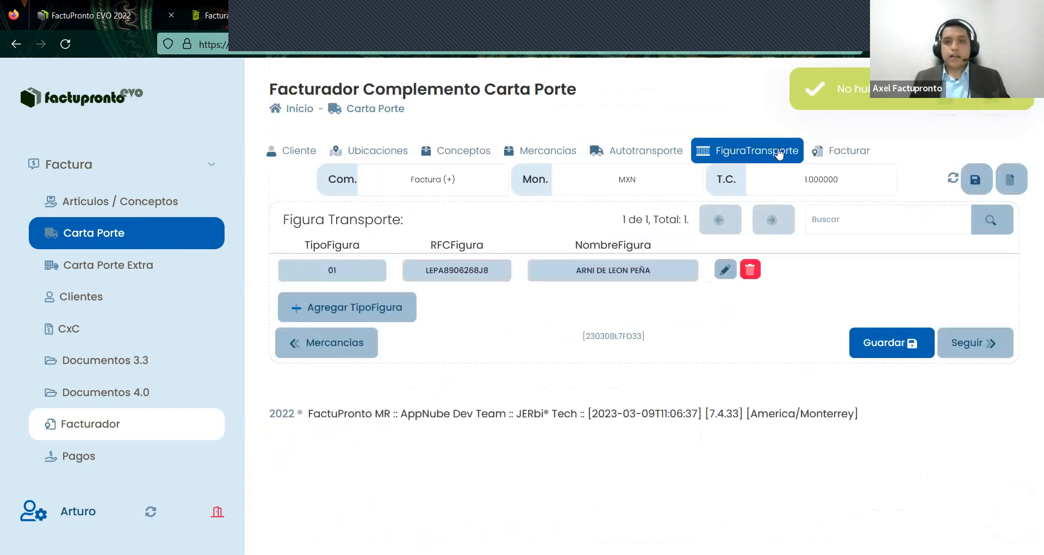
- In Autotransporte, browse the PermSCT and vehicle configuration catalogs without changes
left_click(659, 154)
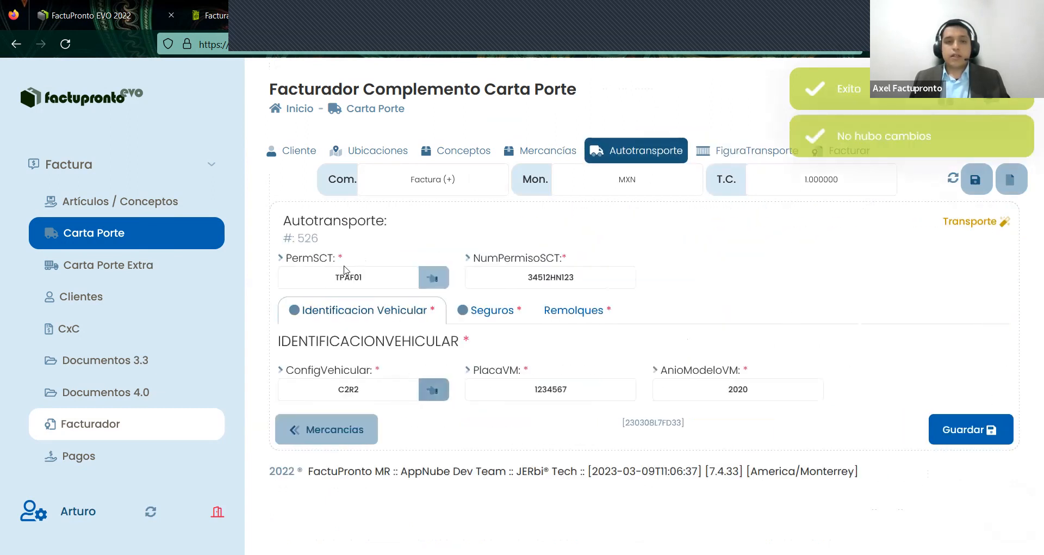
left_click(430, 278)
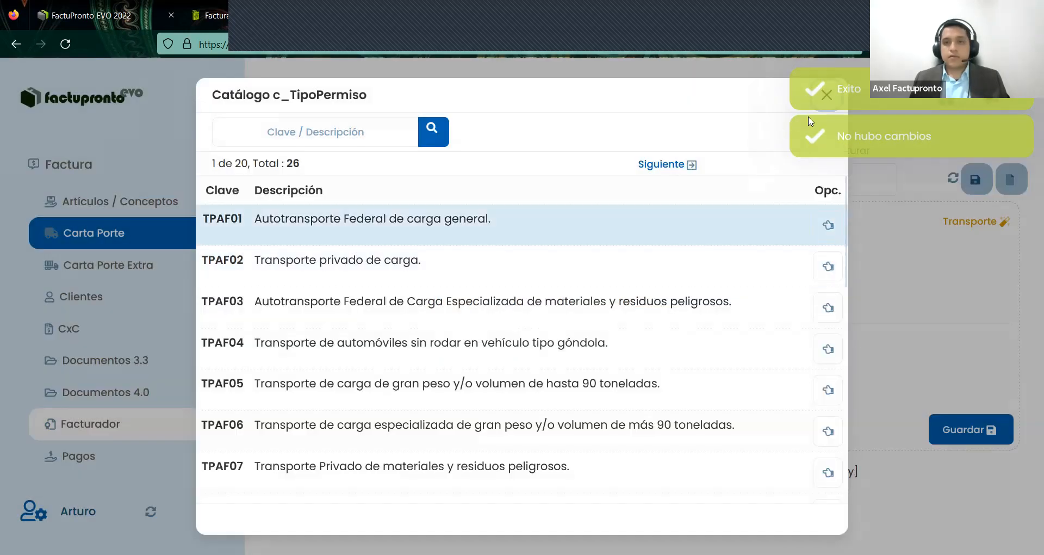
left_click(824, 93)
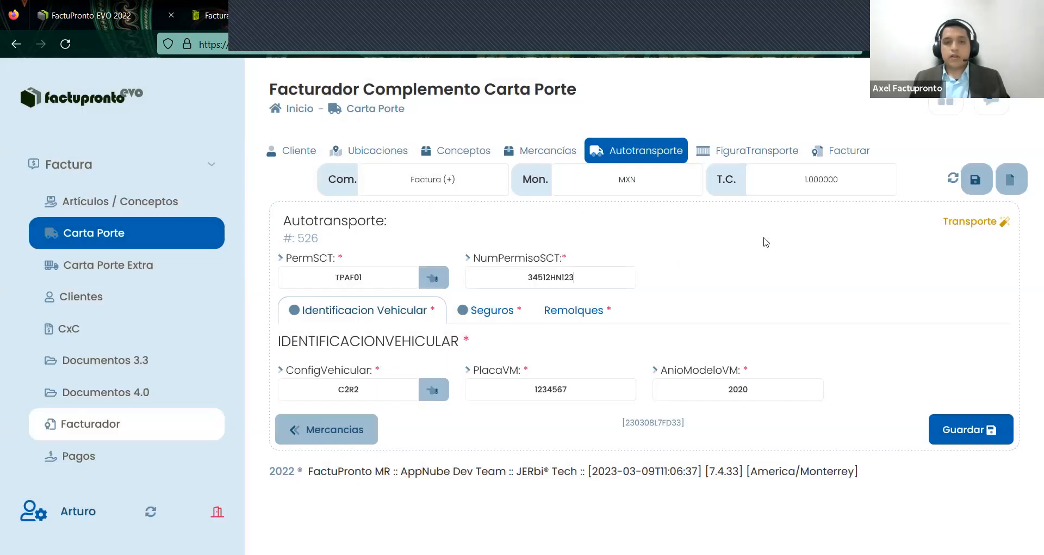
left_click(437, 393)
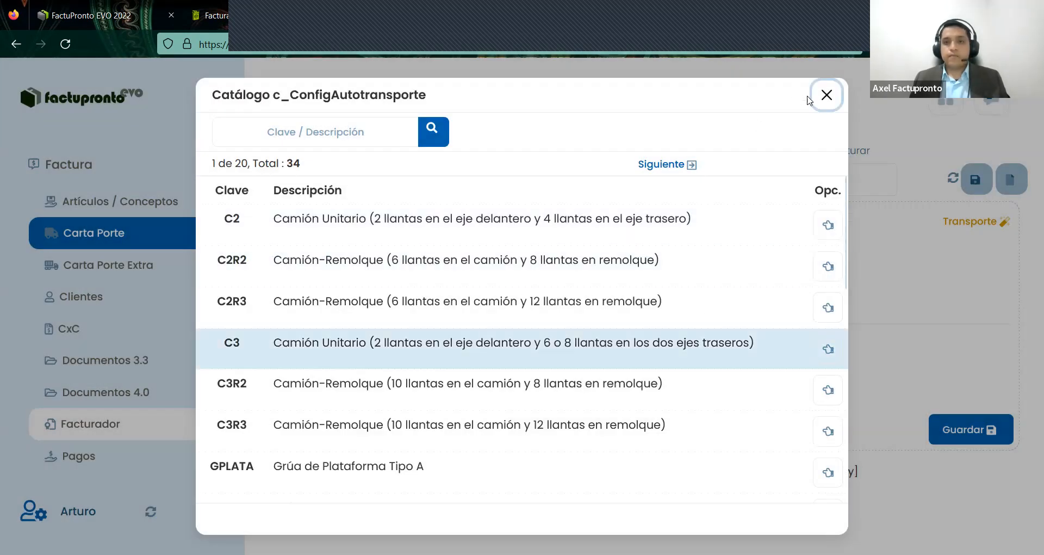
left_click(818, 97)
- Check the plate number, keep model year 2020, and bring up the Seguros section
left_click_drag(537, 389, 788, 387)
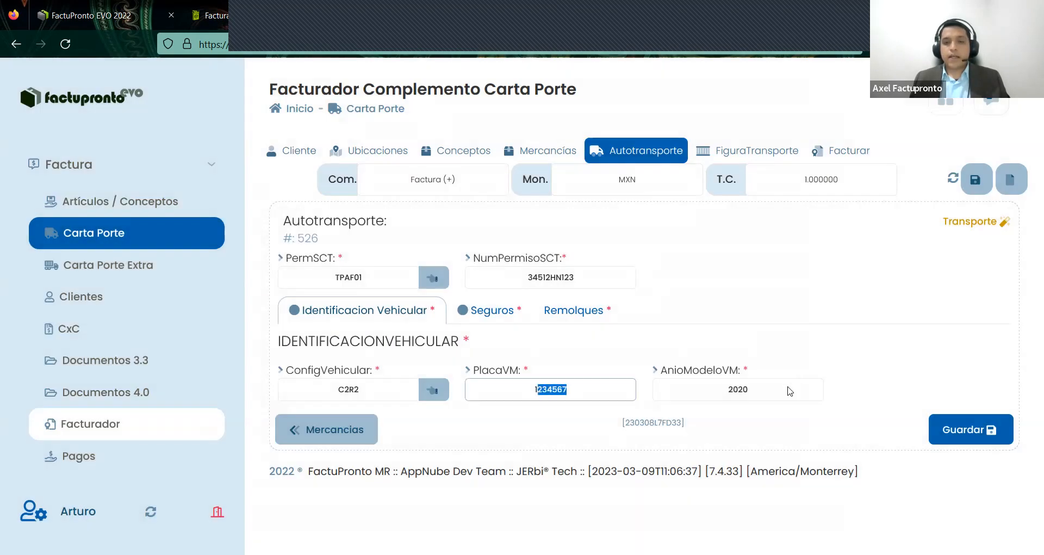
left_click(787, 393)
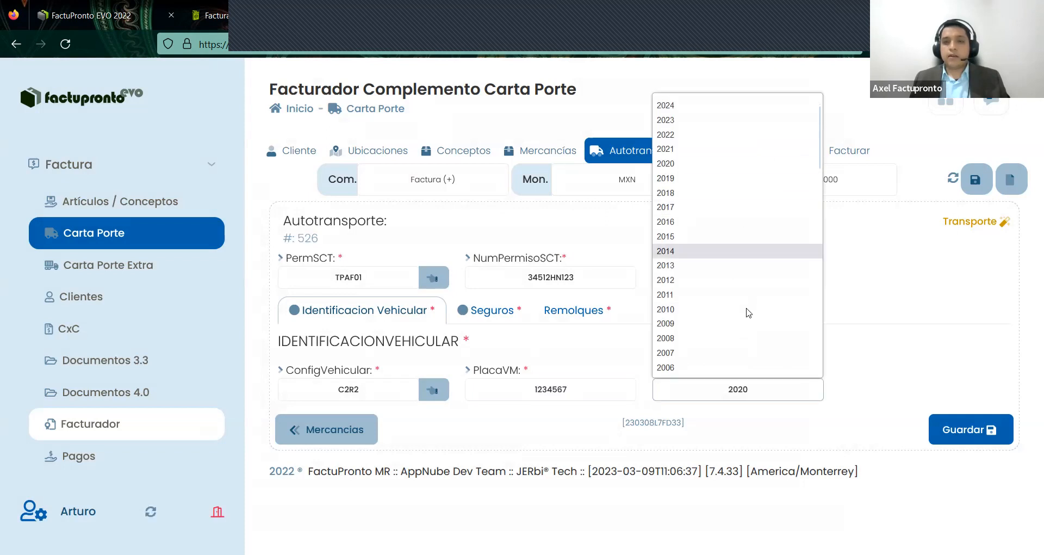
scroll(749, 312, "down", 5)
scroll(916, 291, "up", 5)
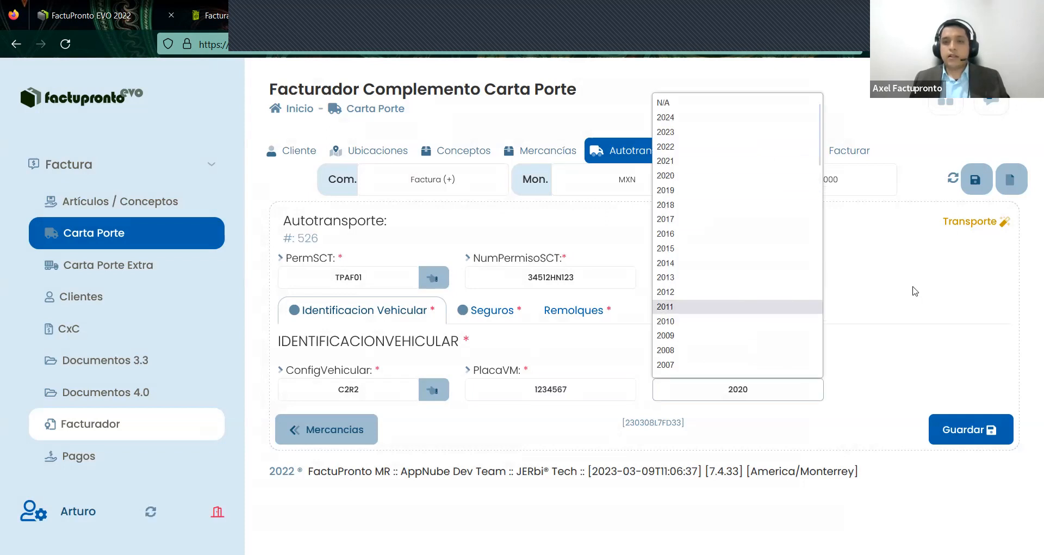
left_click(484, 325)
left_click(484, 323)
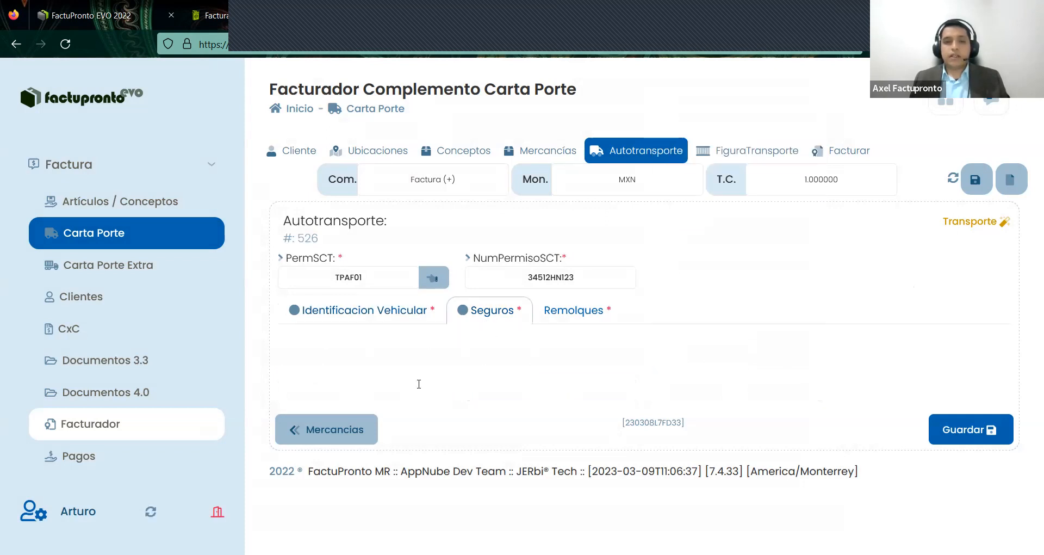
- Look over the civil liability and environmental insurer fields, then return to Identificacion Vehicular
triple_click(496, 392)
scroll(550, 344, "down", 3)
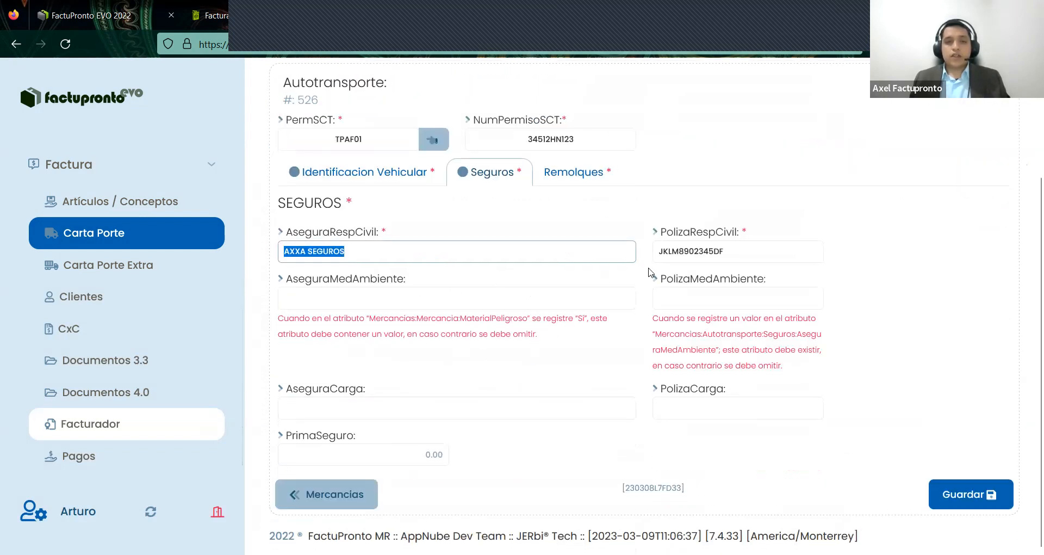
left_click_drag(746, 232, 298, 232)
left_click(349, 293)
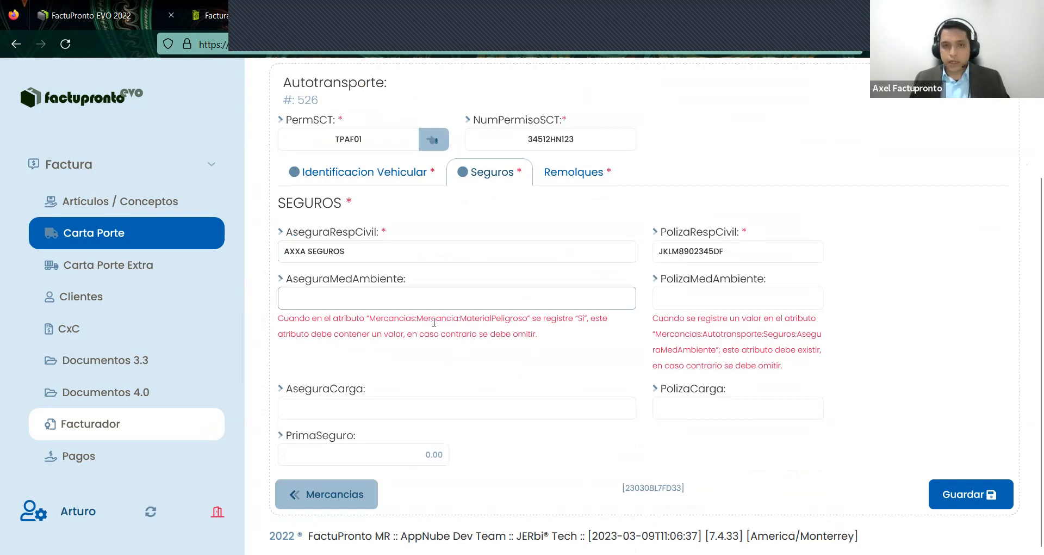
mouse_move(446, 333)
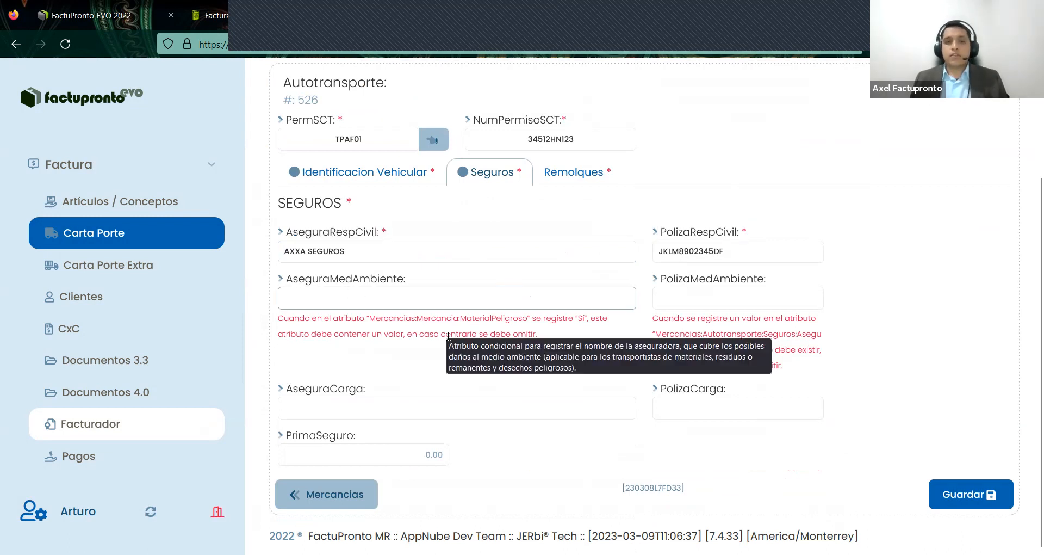
mouse_move(464, 362)
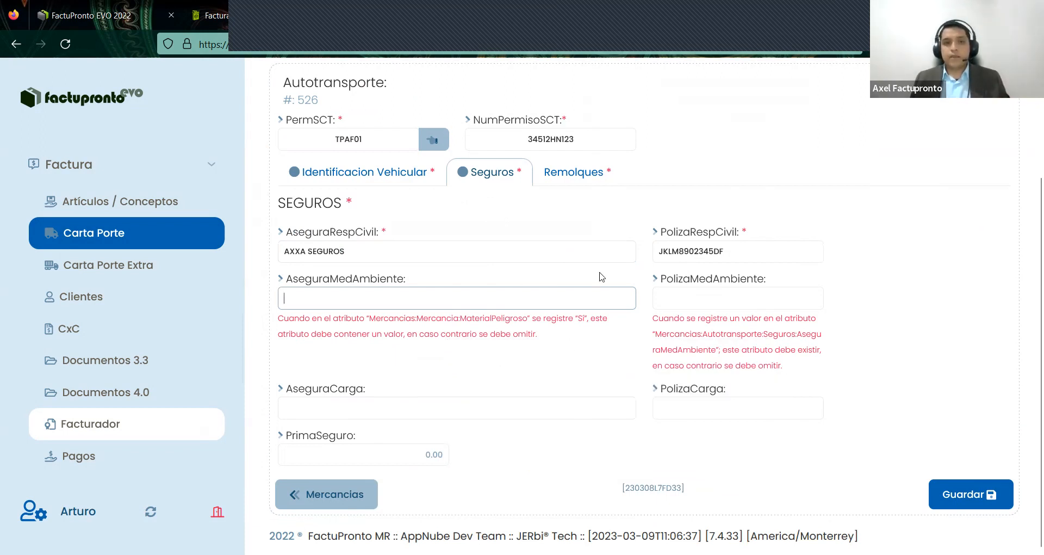
left_click(364, 172)
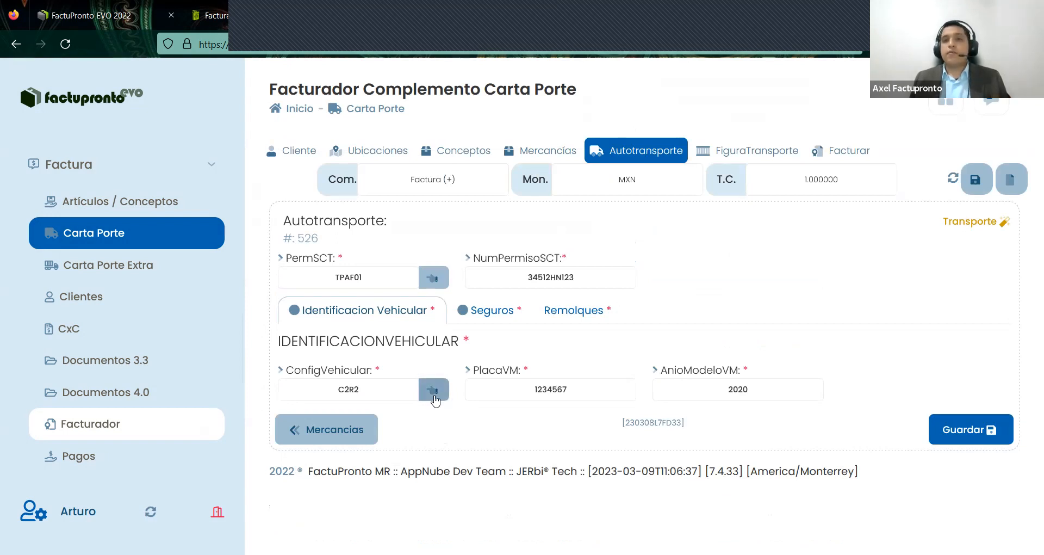
- Check the vehicle configuration catalog, then browse the trailer subtype catalog under Remolques
left_click(434, 397)
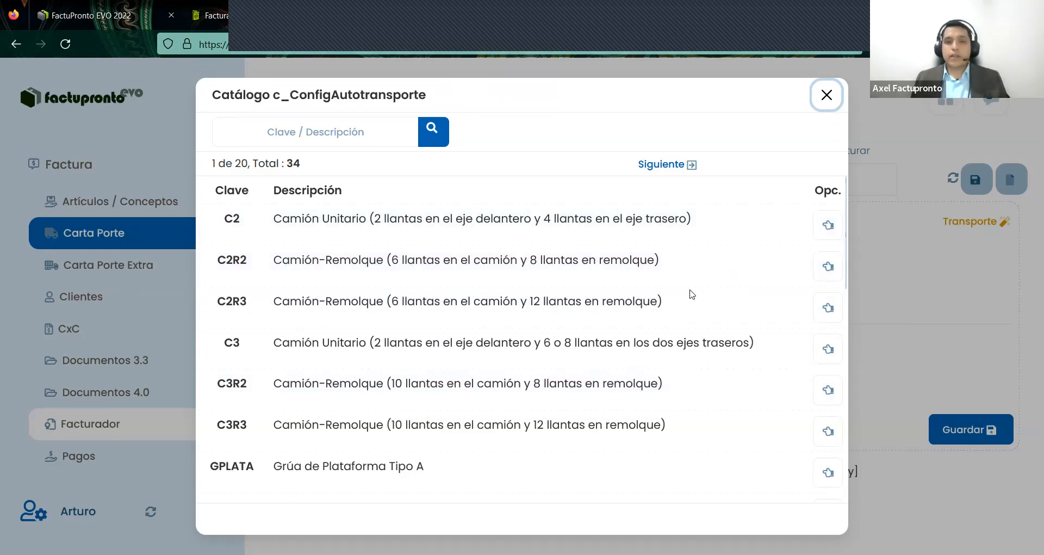
key("Escape")
left_click(569, 316)
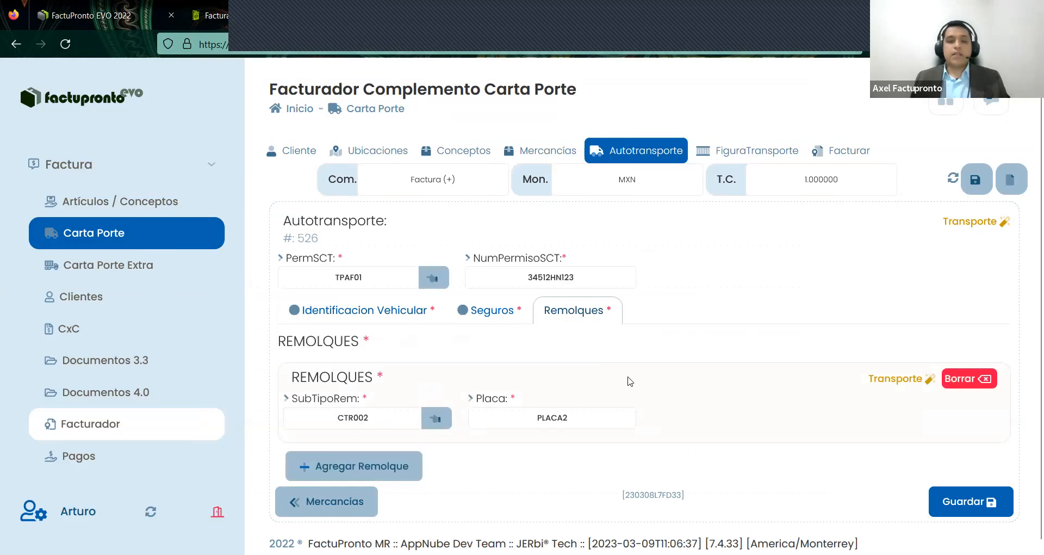
left_click(437, 419)
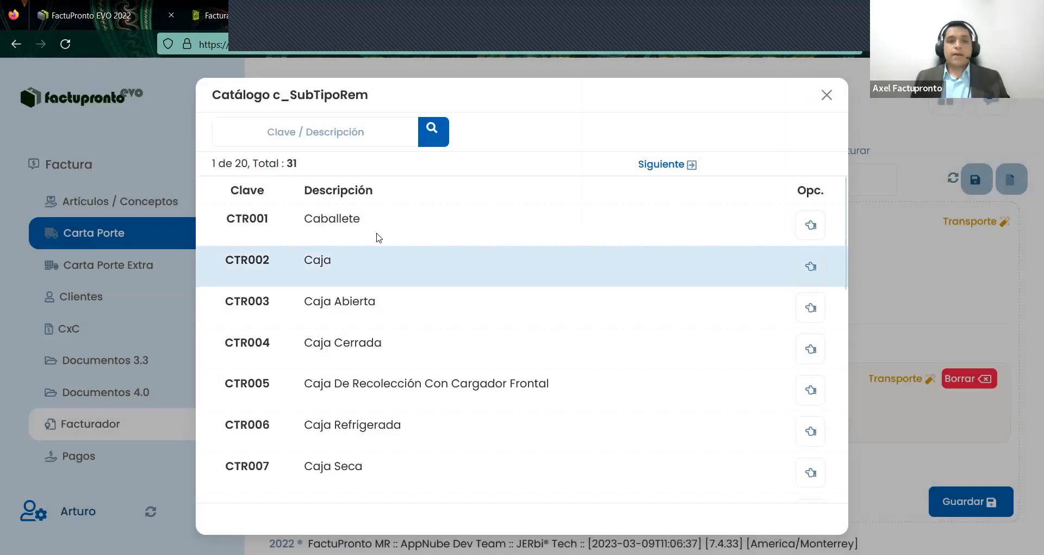
scroll(508, 417, "down", 5)
scroll(520, 414, "down", 5)
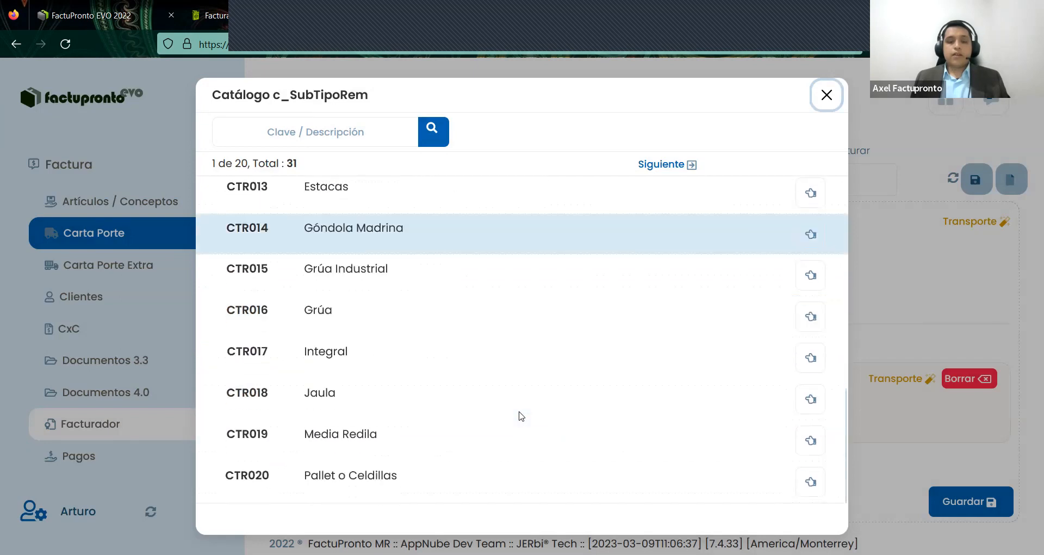
scroll(522, 413, "up", 9)
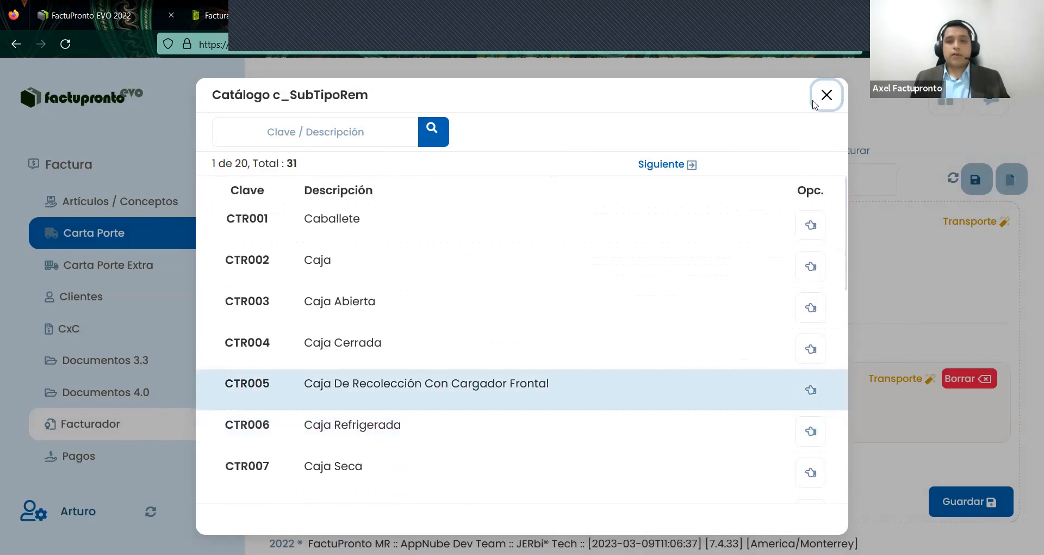
left_click(392, 409)
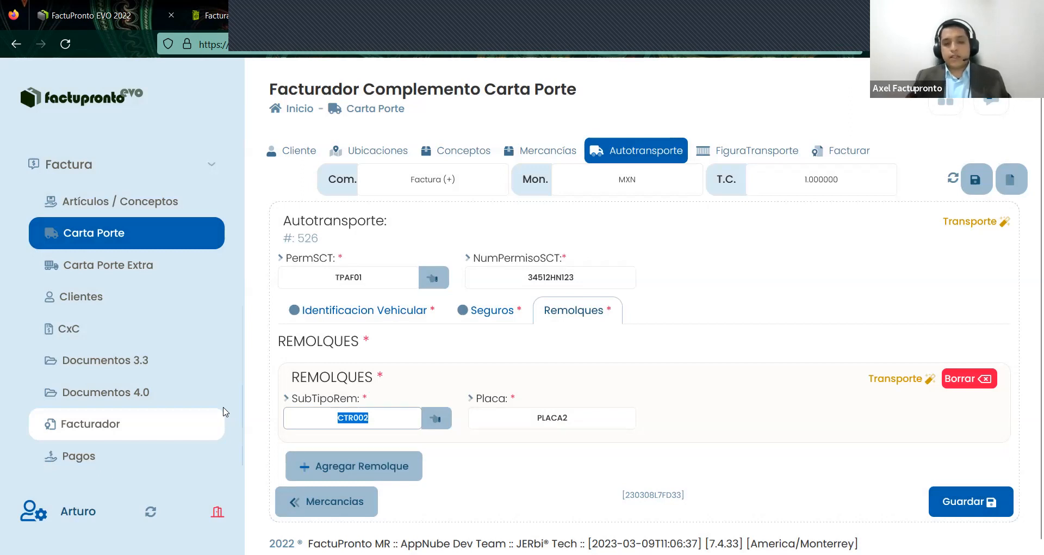
- Search CAJA, set trailer subtype CTR003, save the trailer, and go to Facturar
type("CAJA")
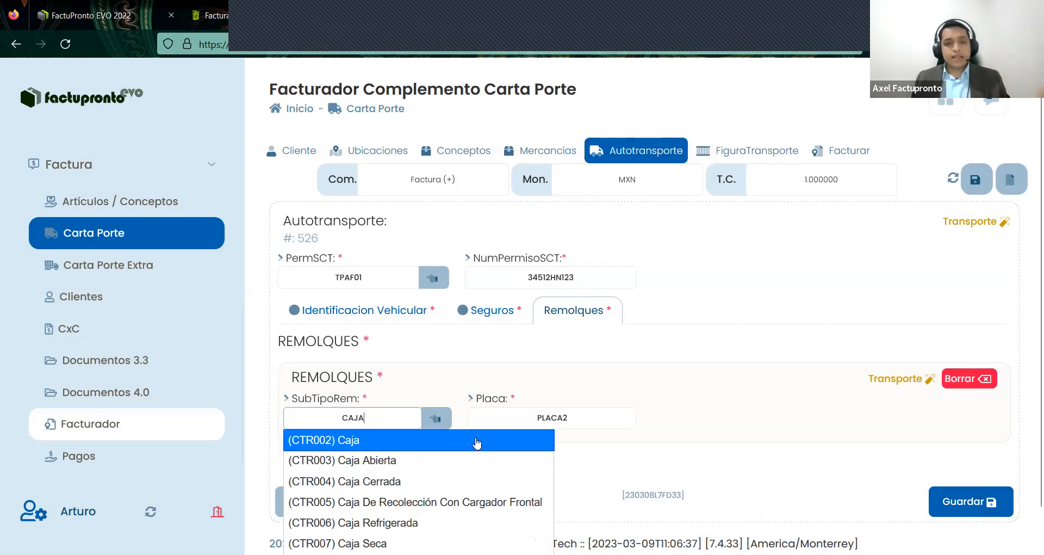
scroll(477, 443, "down", 1)
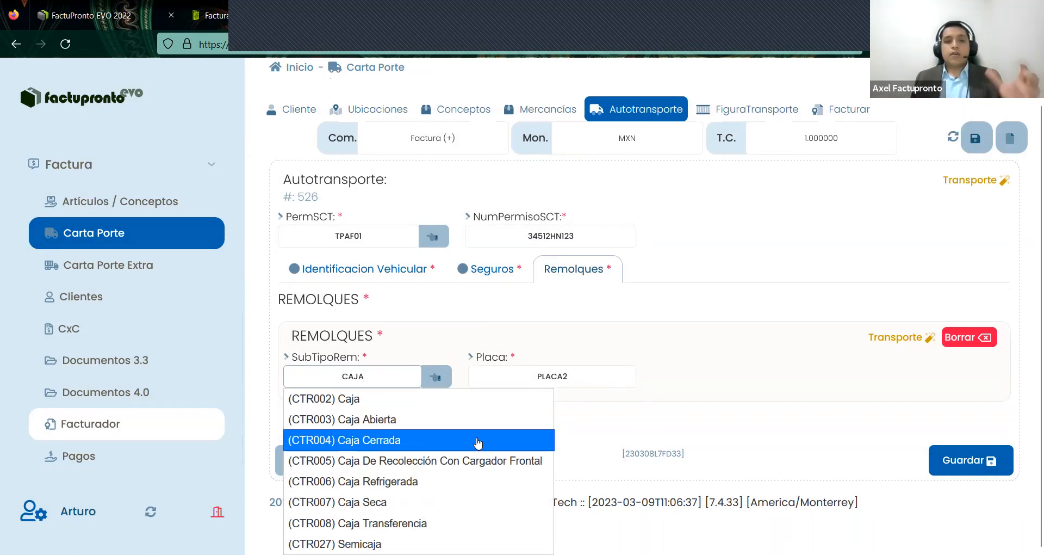
left_click(392, 420)
key("Tab")
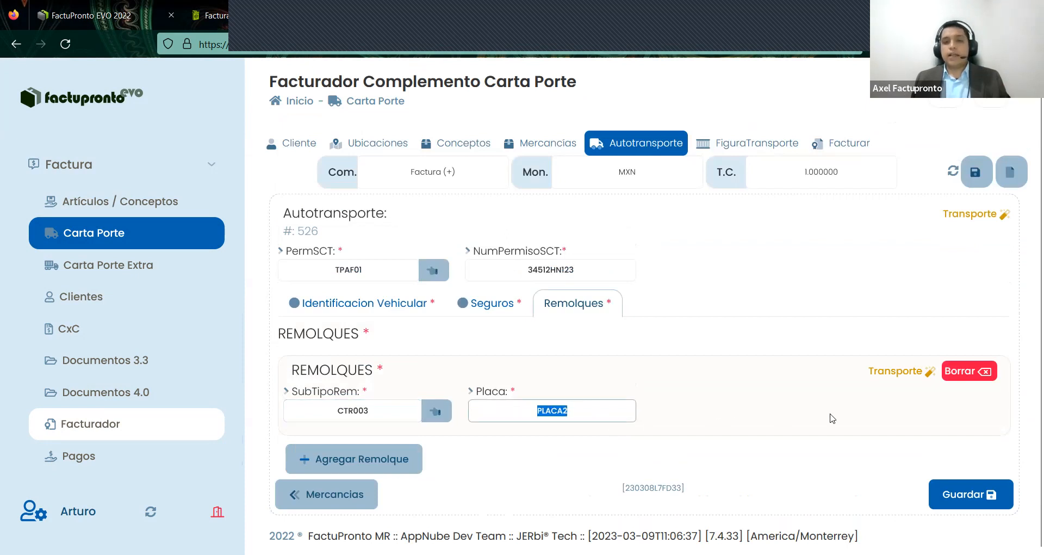
left_click(953, 493)
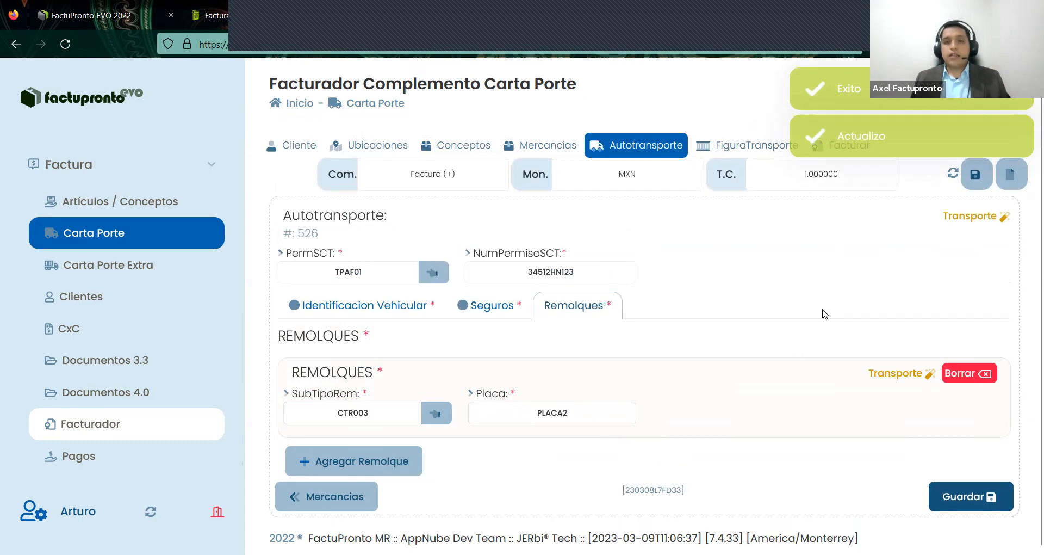
scroll(822, 244, "up", 1)
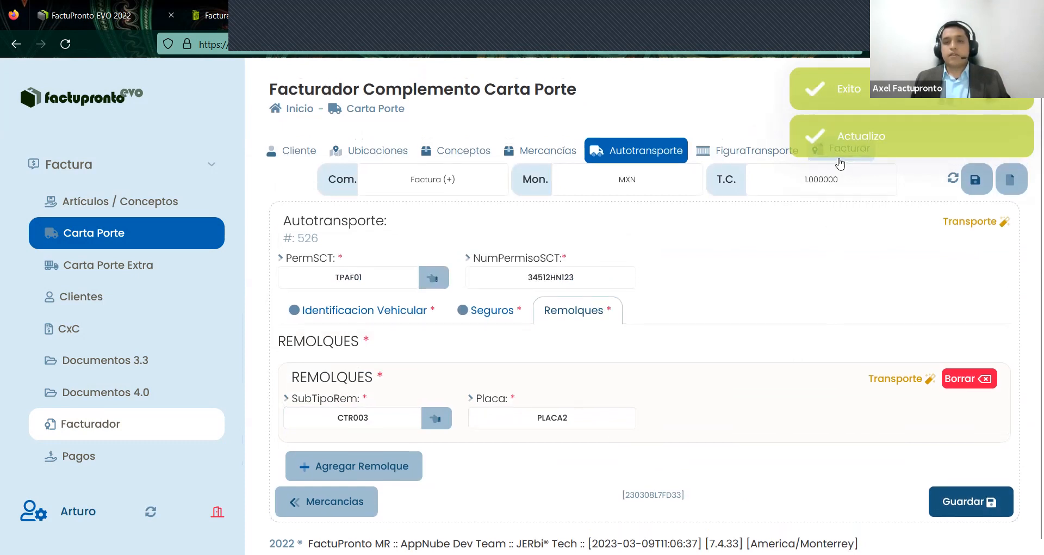
left_click(840, 160)
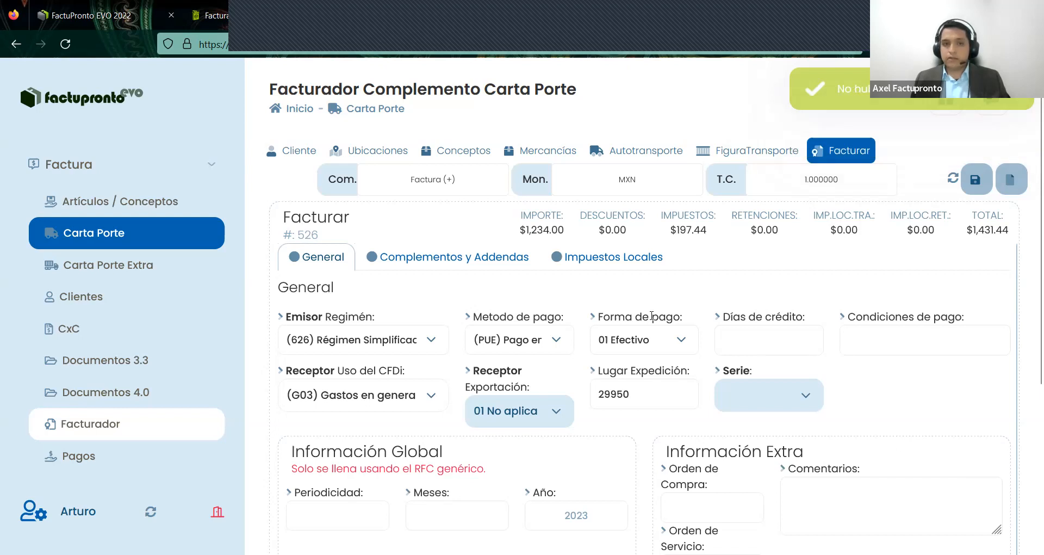
- Review the CFDI use, keep export type 01 No aplica, and return to Ubicaciones
left_click_drag(345, 372, 426, 374)
left_click(423, 374)
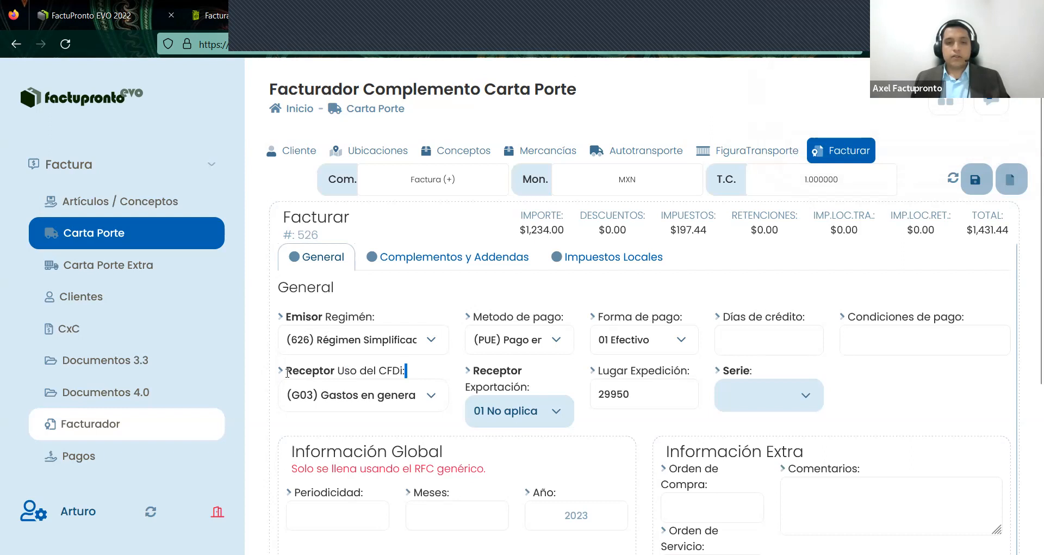
left_click_drag(566, 396, 518, 413)
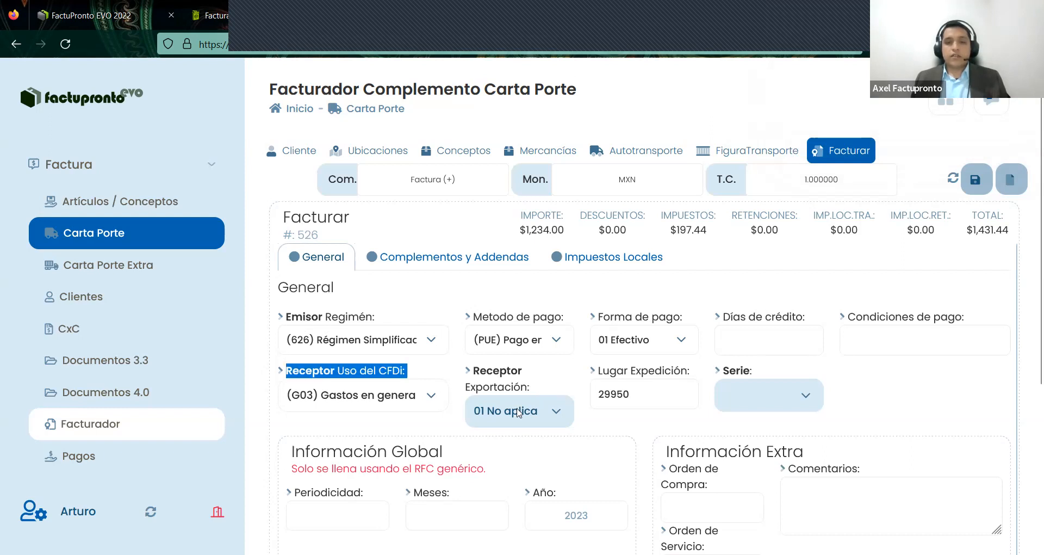
left_click(518, 413)
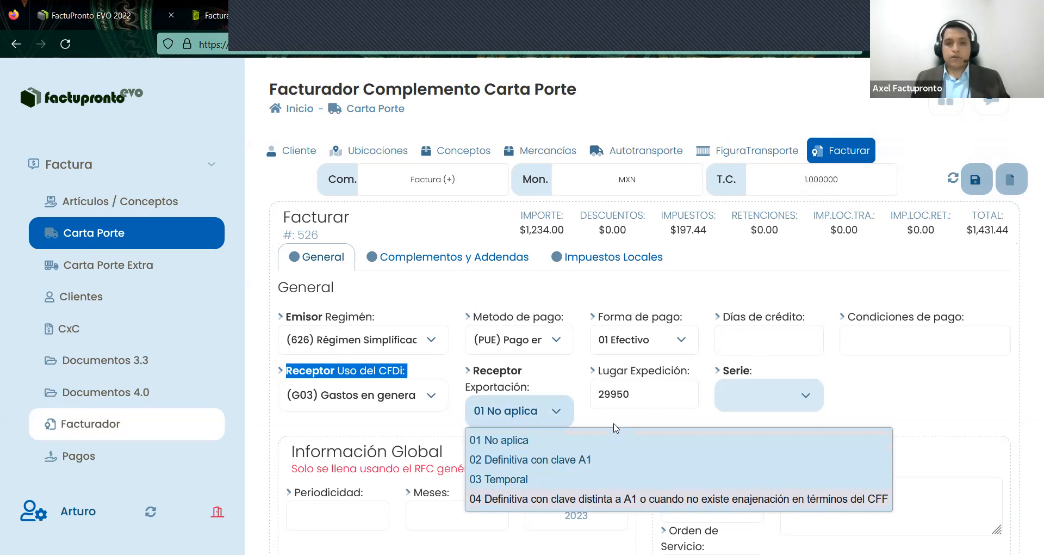
left_click(516, 423)
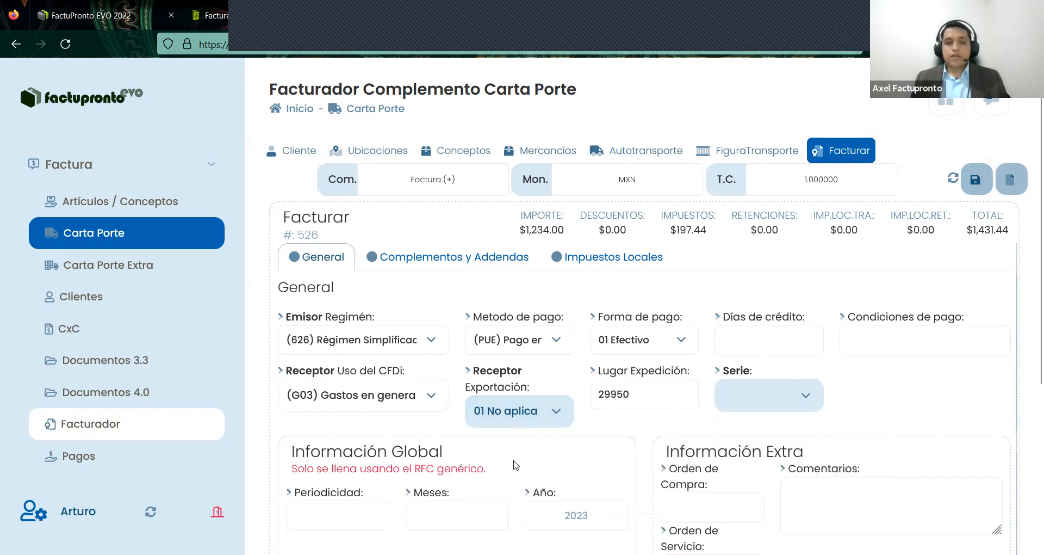
left_click(518, 420)
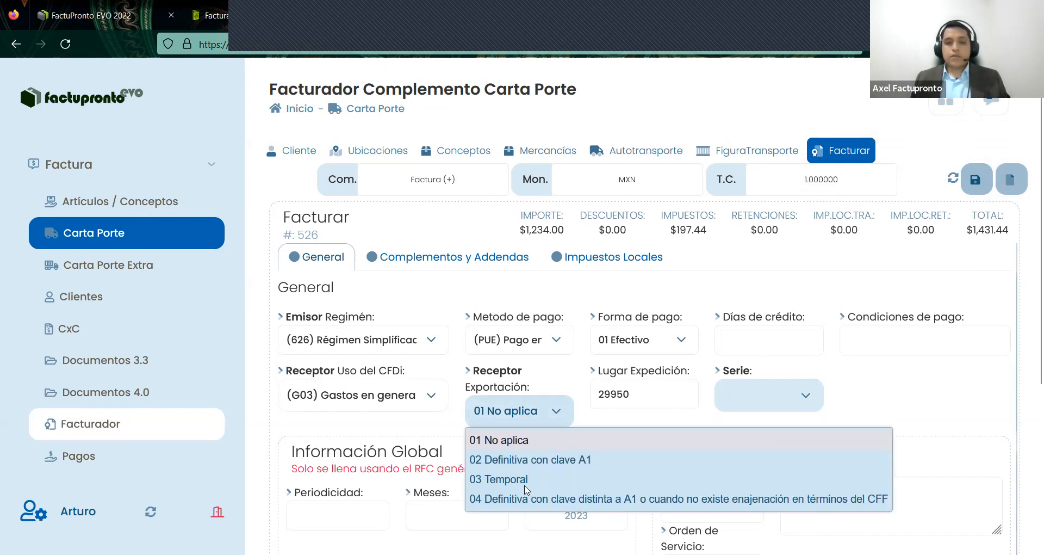
left_click(334, 155)
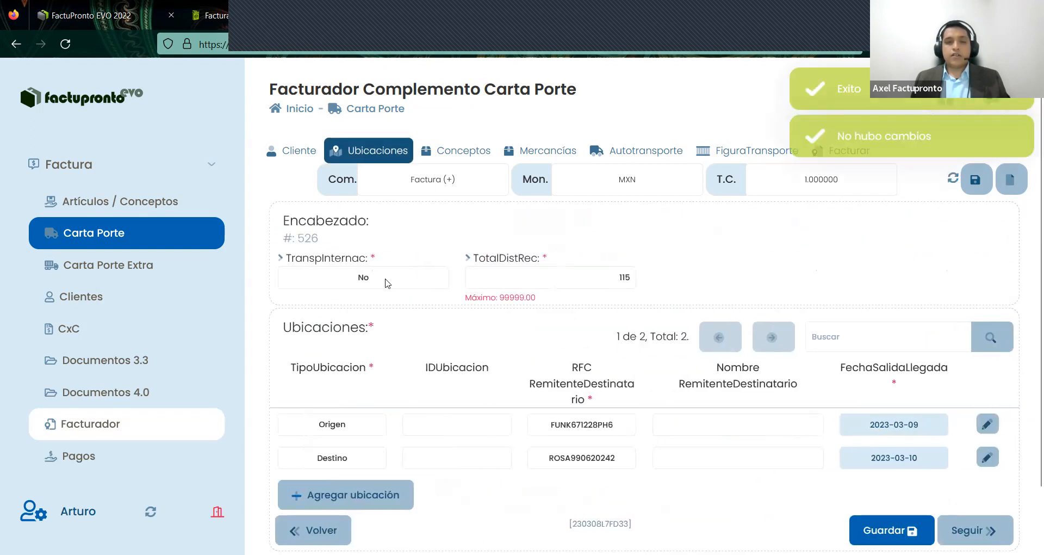
- Toggle TranspInternac to Sí and back to No, then return to Facturar
left_click(326, 279)
left_click(338, 311)
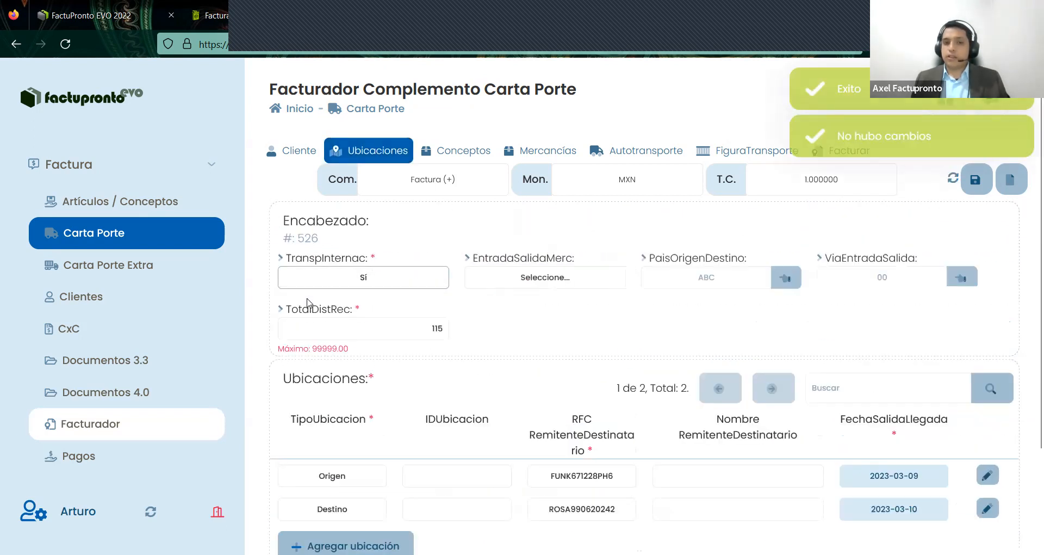
left_click(366, 279)
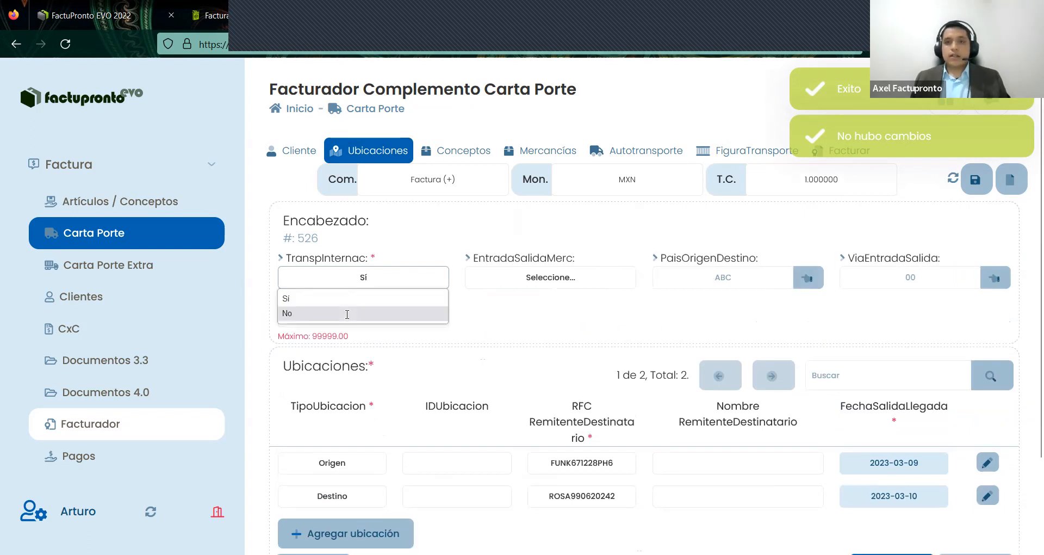
left_click(818, 157)
left_click(818, 157)
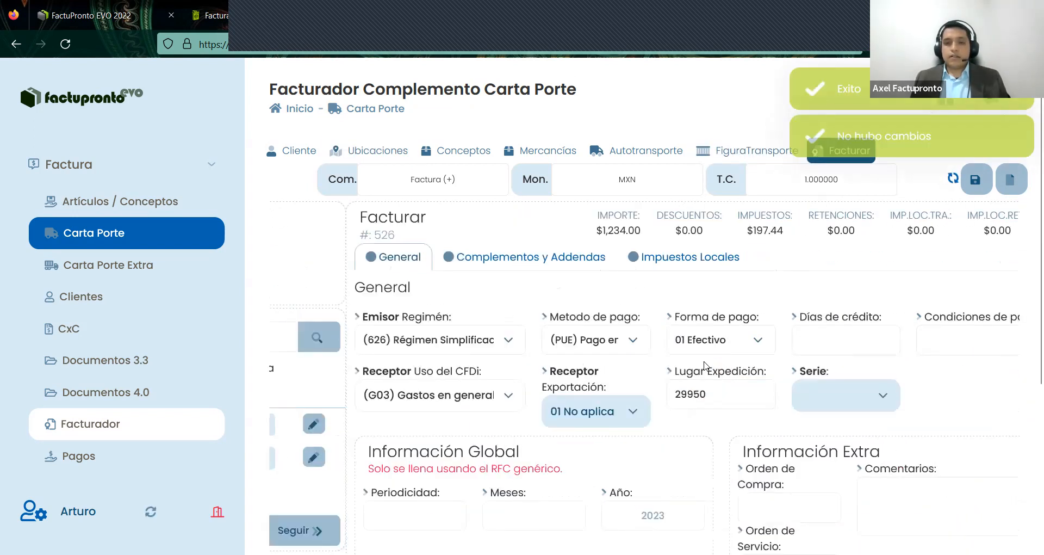
- Choose series F PRUEBA (498), save the invoice, and submit it to SAT for stamping
scroll(660, 385, "down", 1)
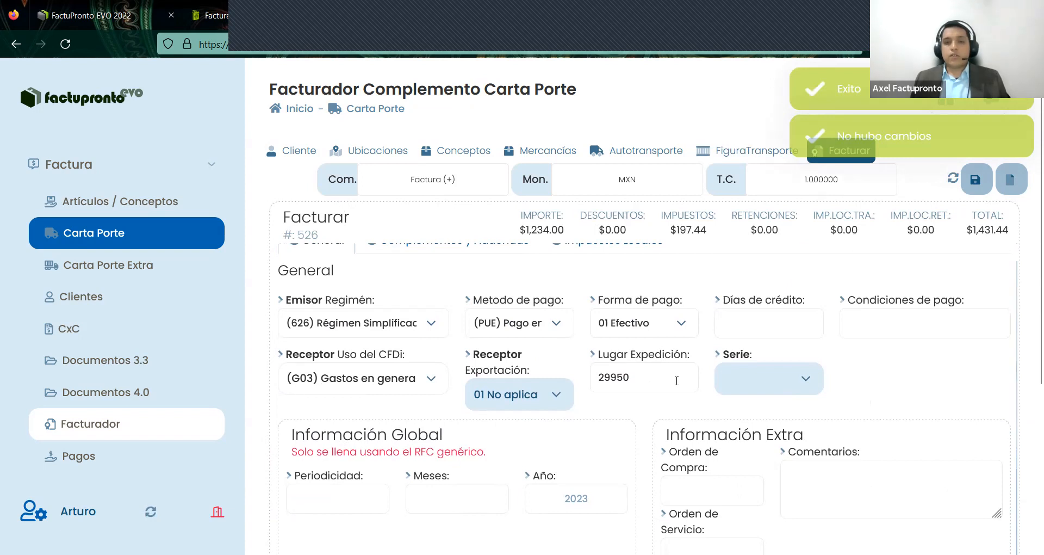
double_click(591, 382)
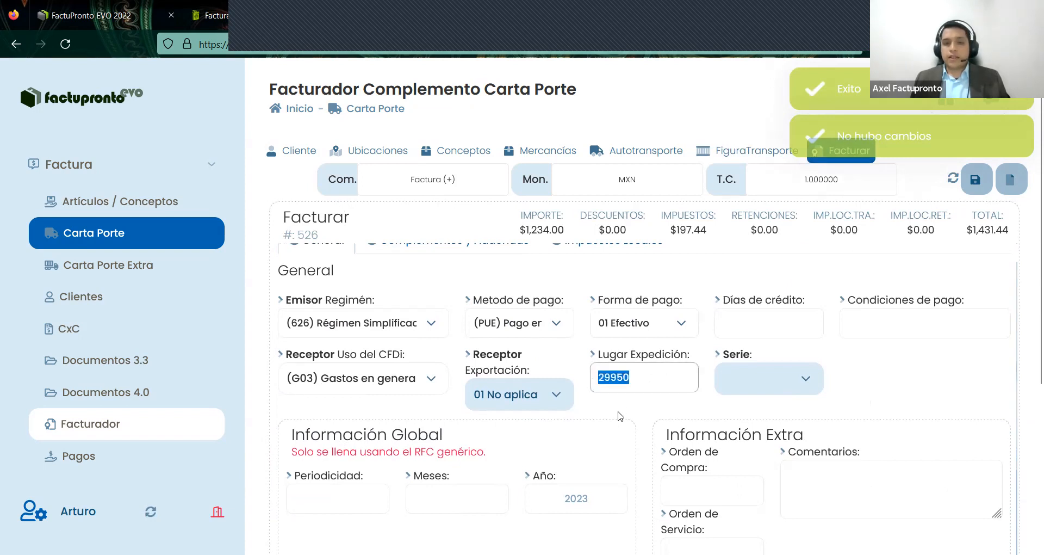
left_click(771, 379)
left_click(771, 379)
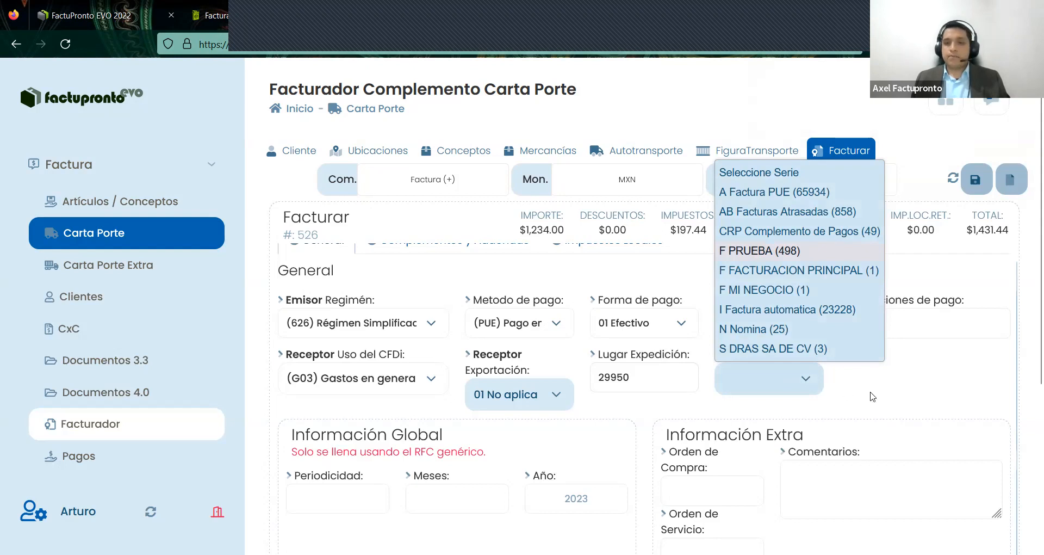
key("Return")
scroll(875, 414, "down", 5)
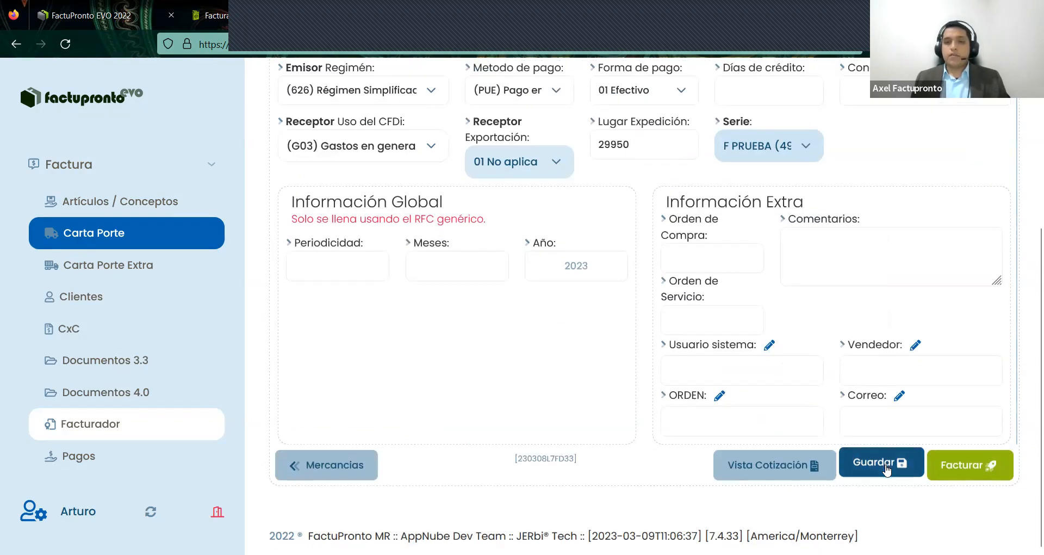
left_click(887, 468)
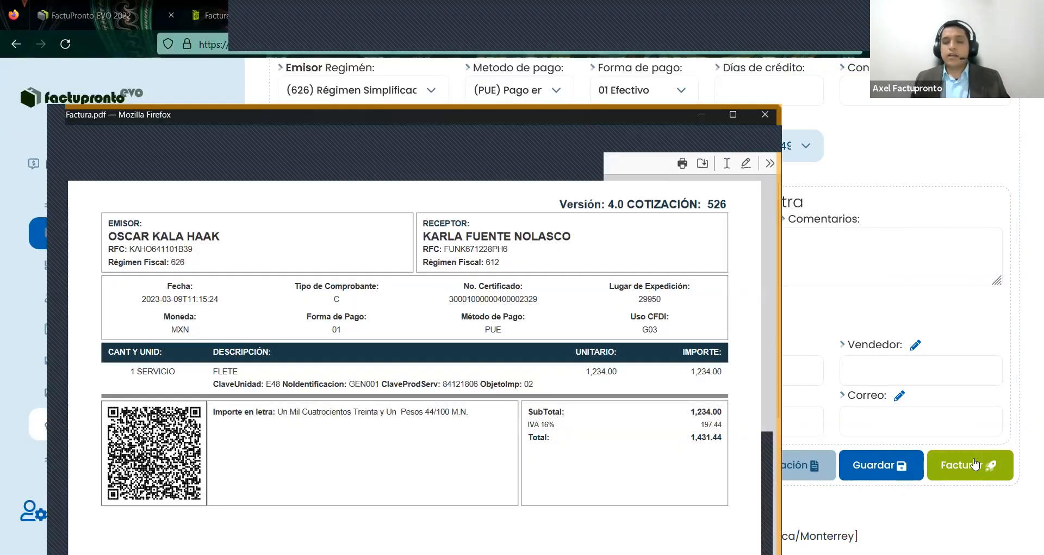
left_click(996, 371)
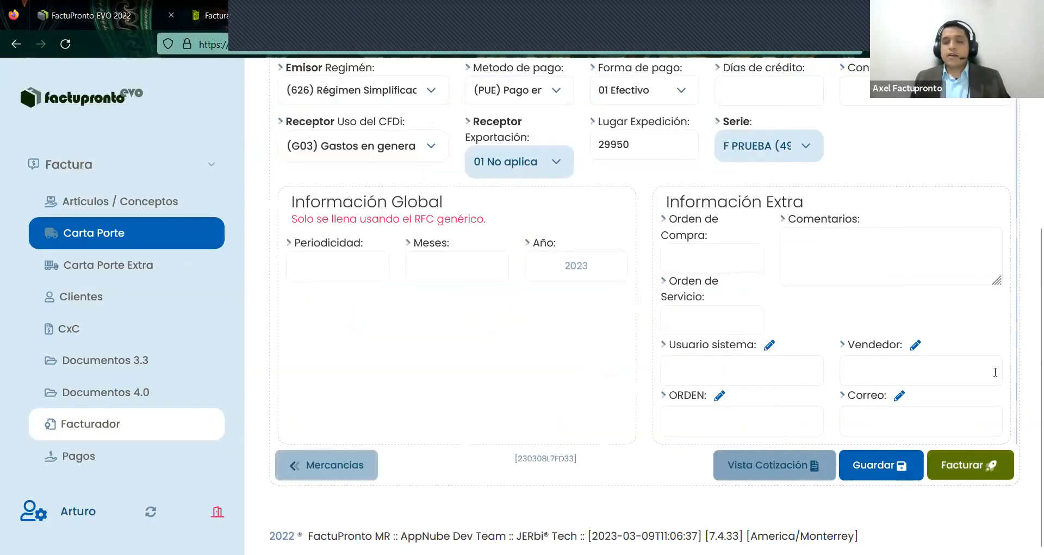
left_click(982, 477)
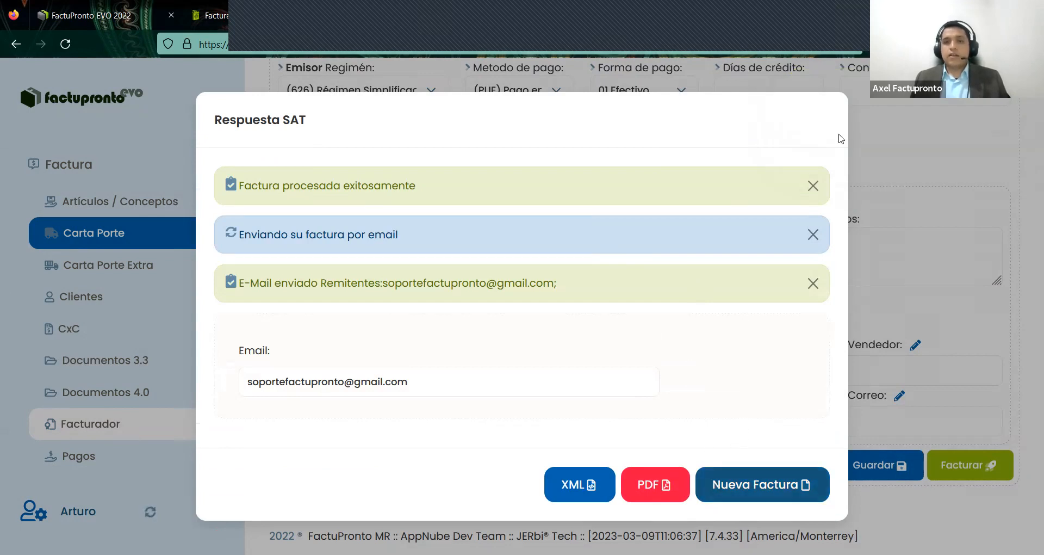
- View the stamped invoice's PDF, then begin a new Carta Porte invoice
left_click(638, 496)
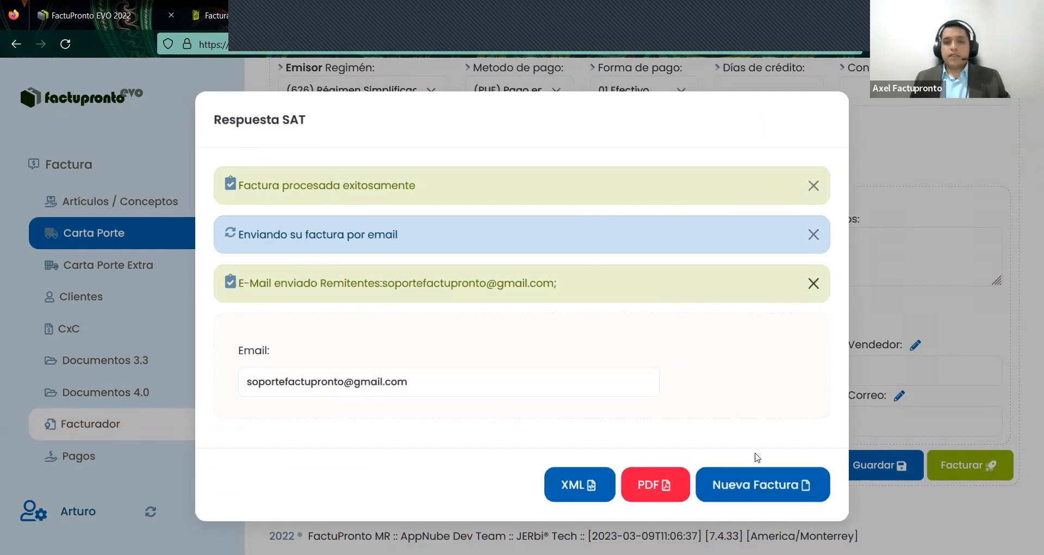
left_click(727, 487)
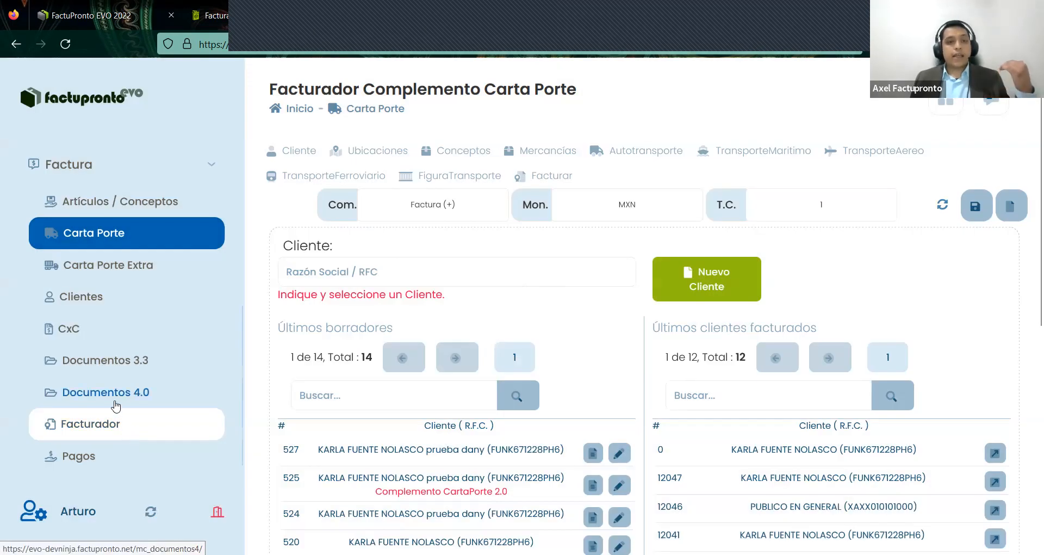
- Filter the Documentos 4.0 list to documents from 2023-03-09
left_click(114, 403)
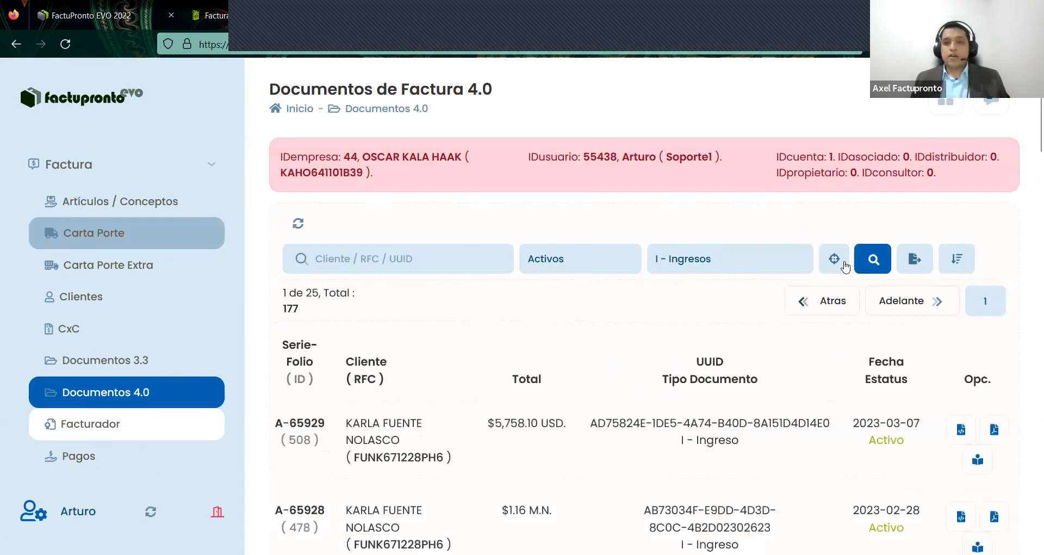
left_click(838, 261)
left_click(712, 305)
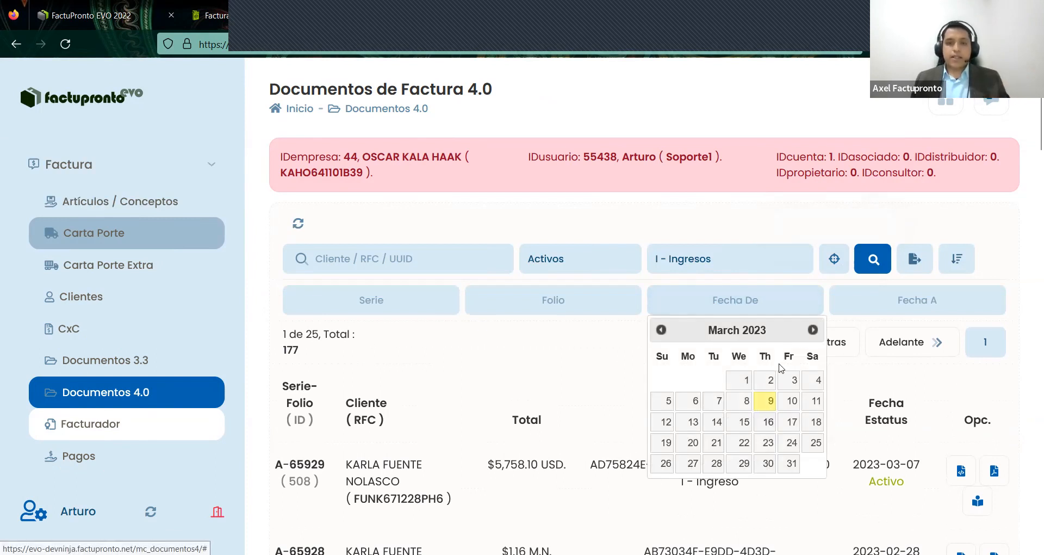
left_click(768, 401)
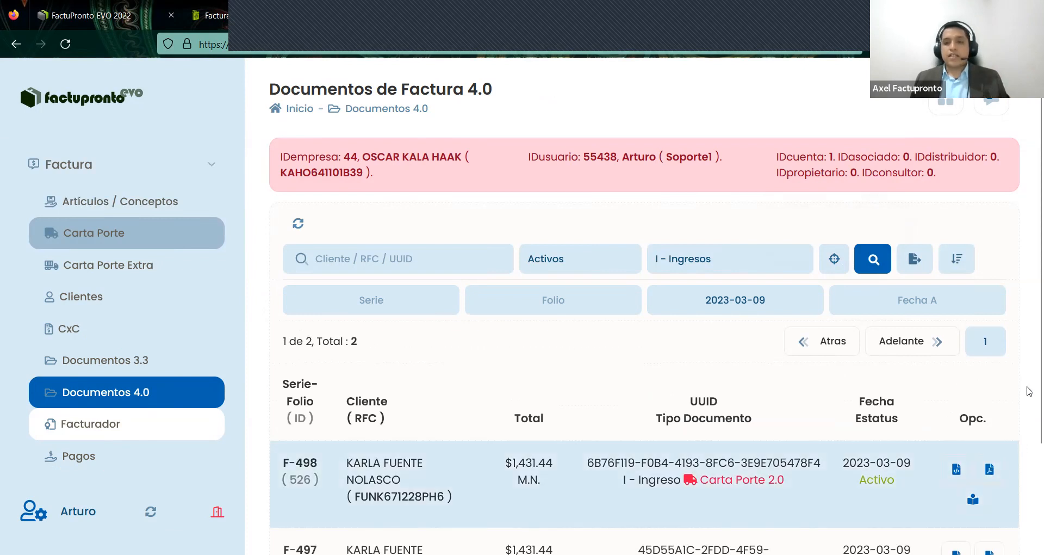
- Open the F-498 row's details and scroll through its seal, issuer and receiver data
scroll(994, 381, "down", 2)
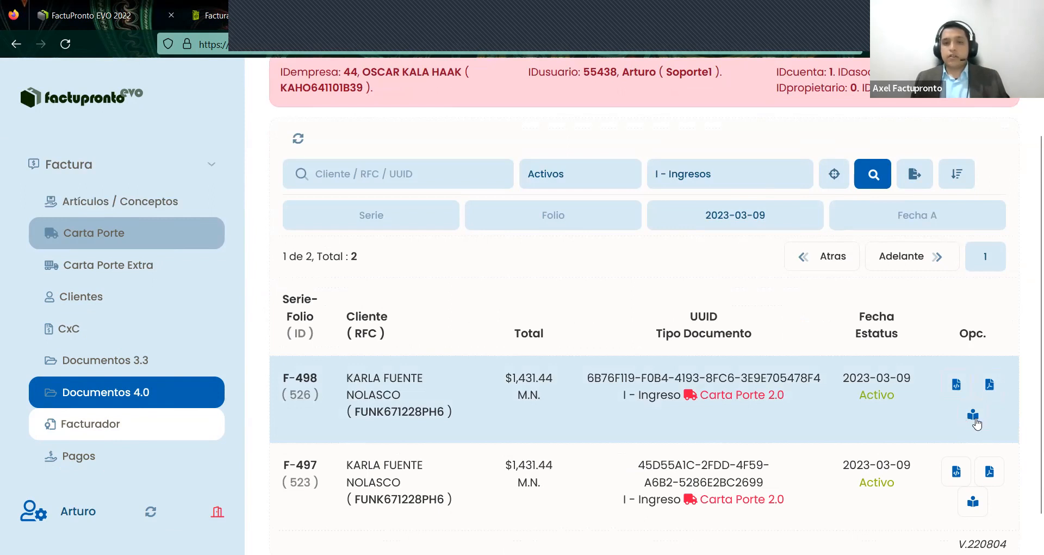
left_click_drag(281, 375, 972, 424)
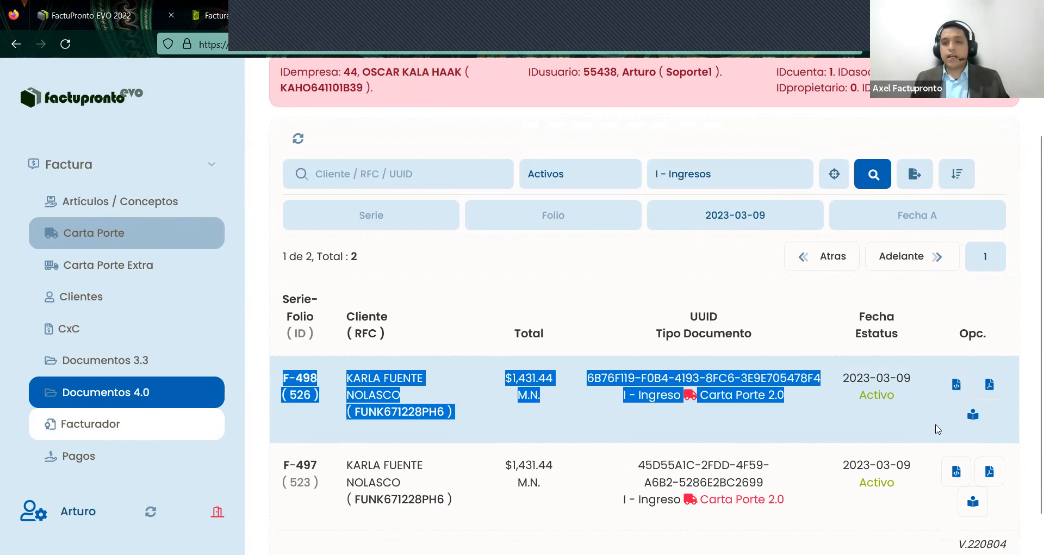
left_click(973, 420)
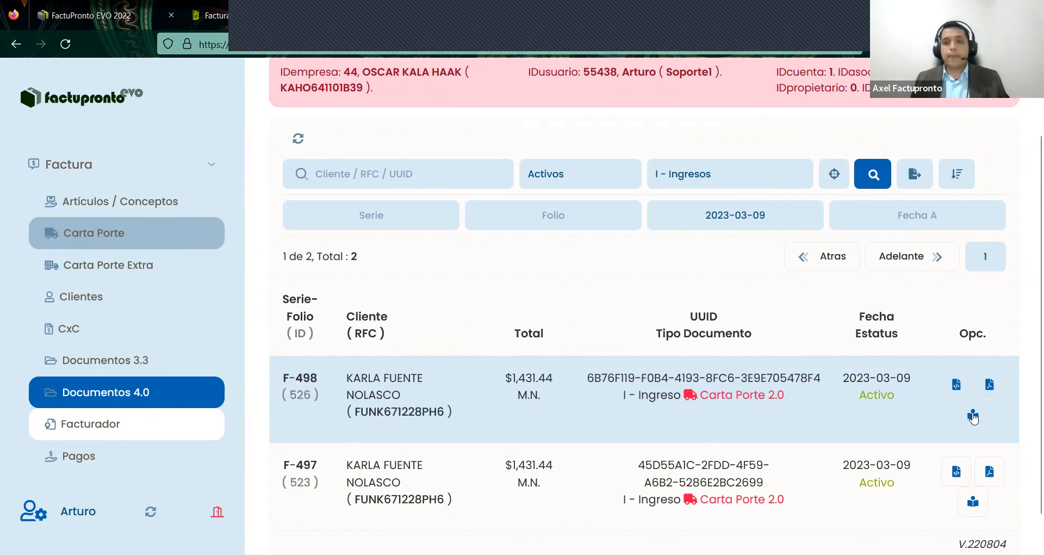
scroll(658, 285, "down", 4)
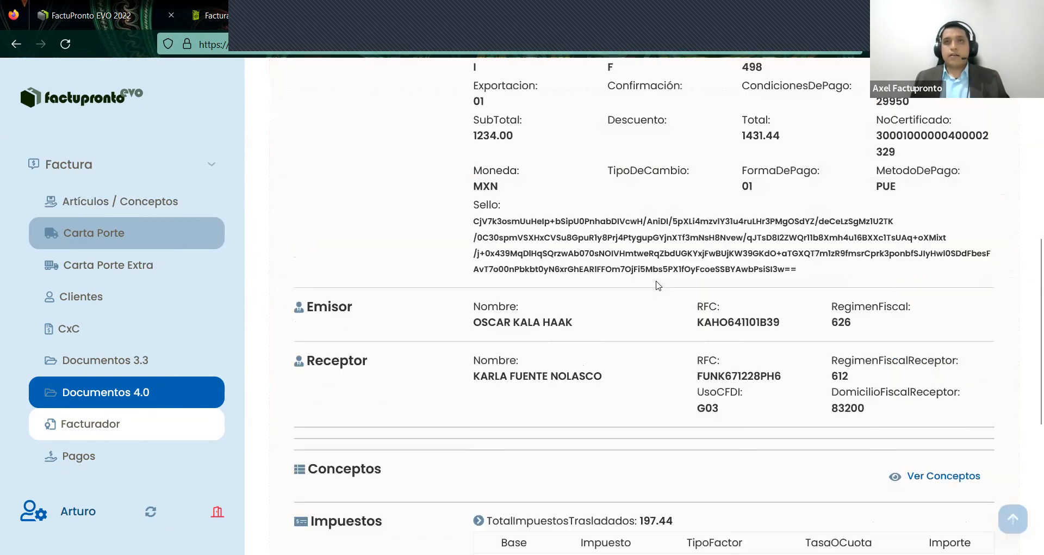
- Scroll through F-498's driver PDF to check its Carta Porte 2.0 complement, goods and operator
scroll(658, 285, "down", 5)
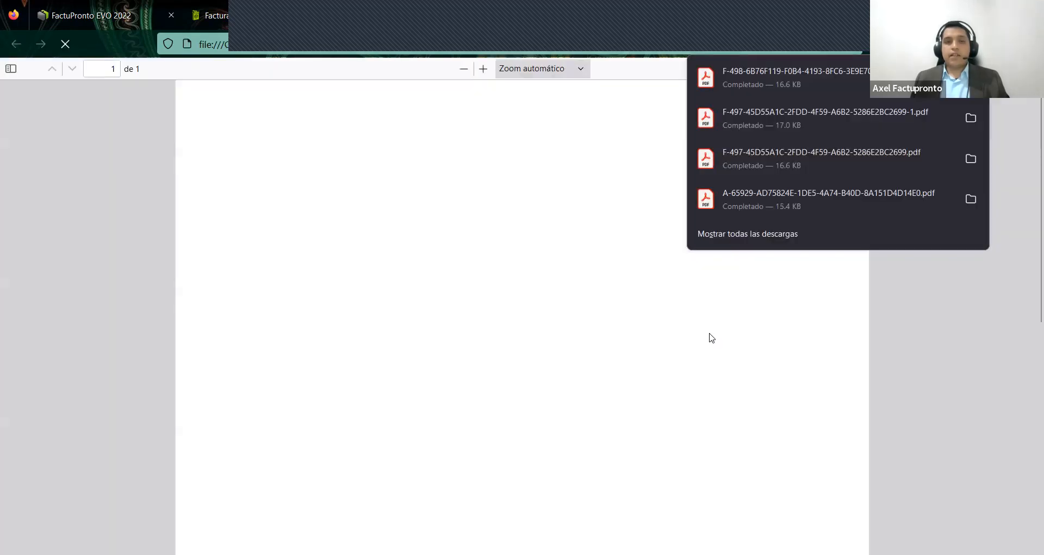
scroll(746, 332, "down", 3)
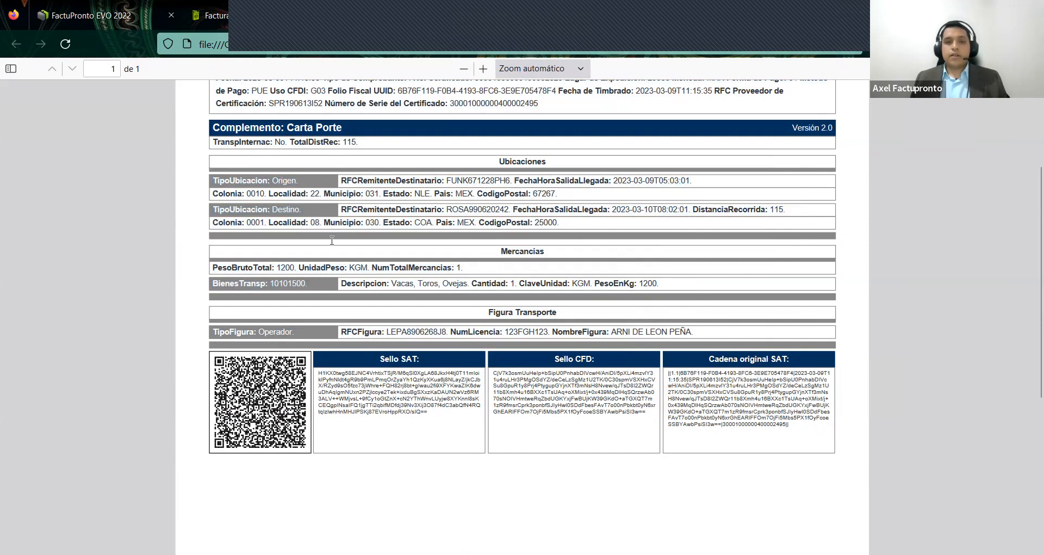
scroll(331, 240, "up", 3)
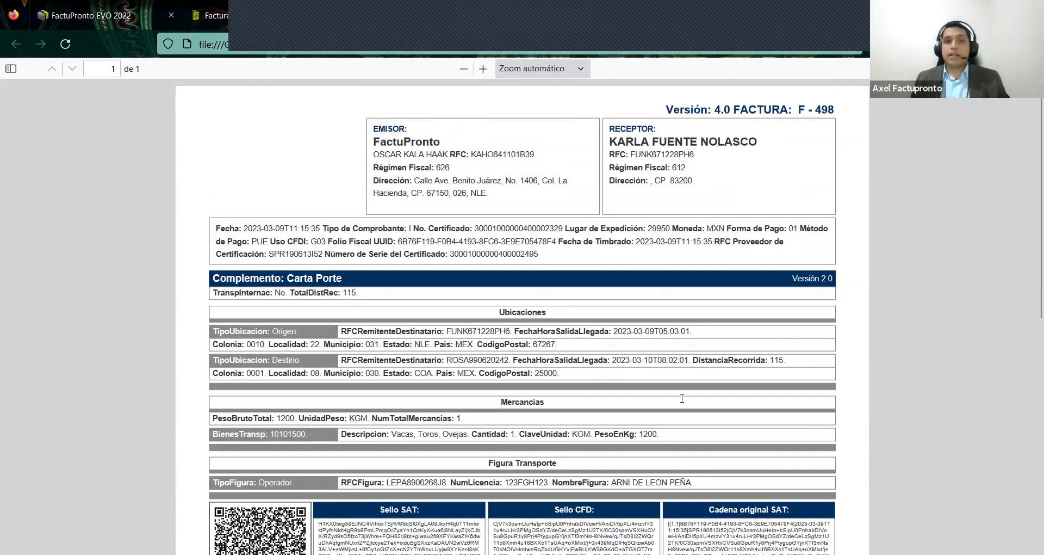
scroll(834, 147, "down", 3)
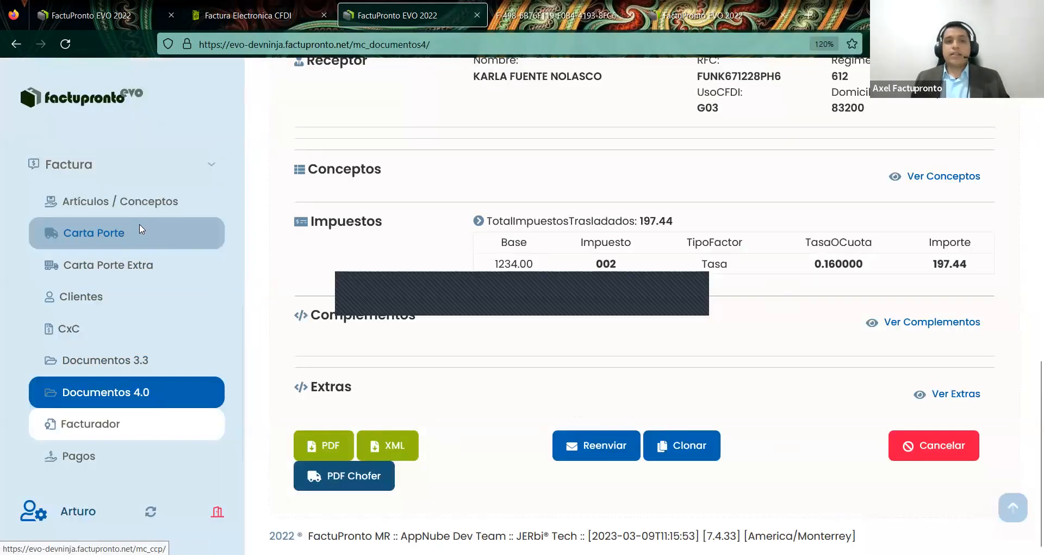
- Open Carta Porte draft 525 for editing and view its Autotransporte vehicle section
left_click(141, 232)
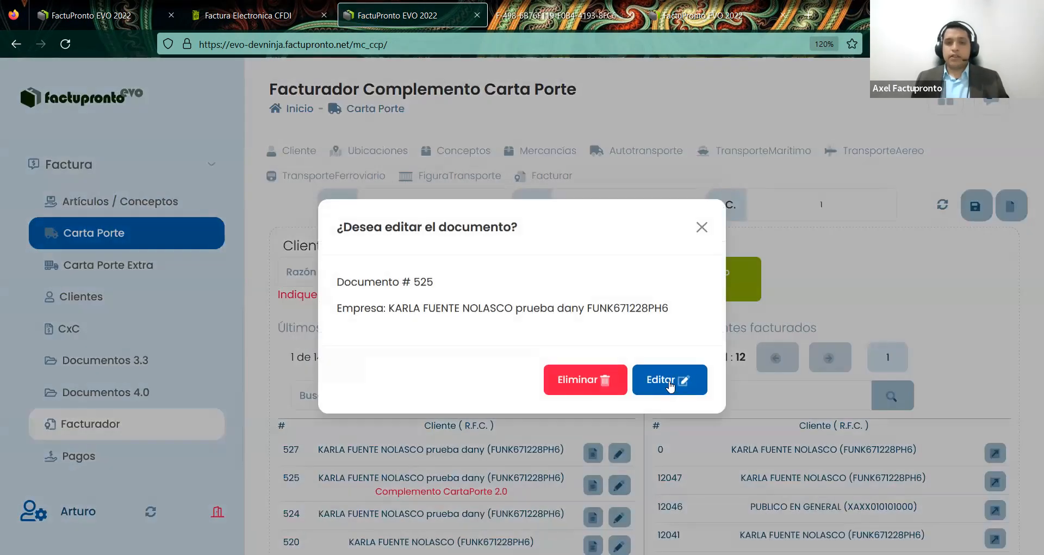
left_click(681, 390)
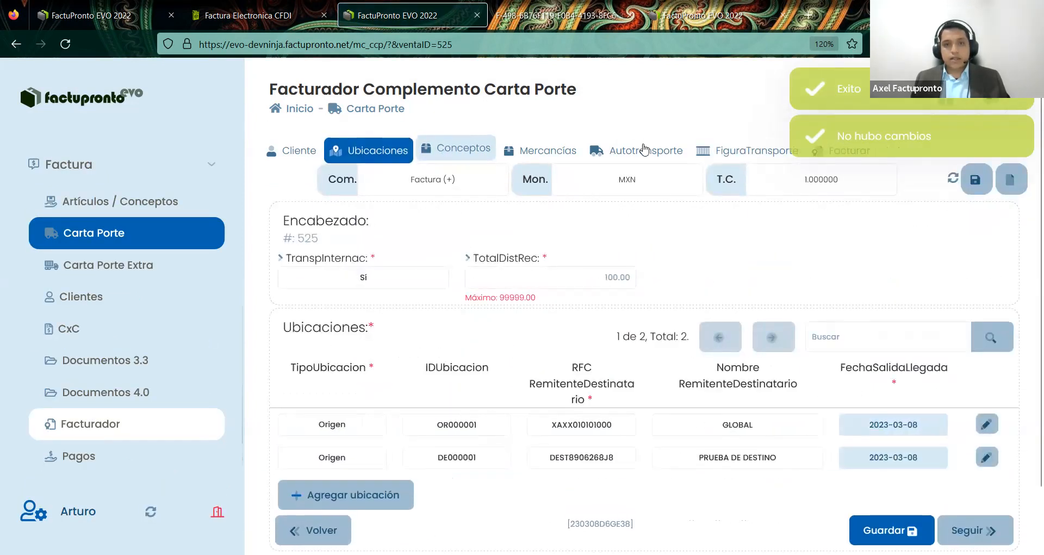
left_click(636, 150)
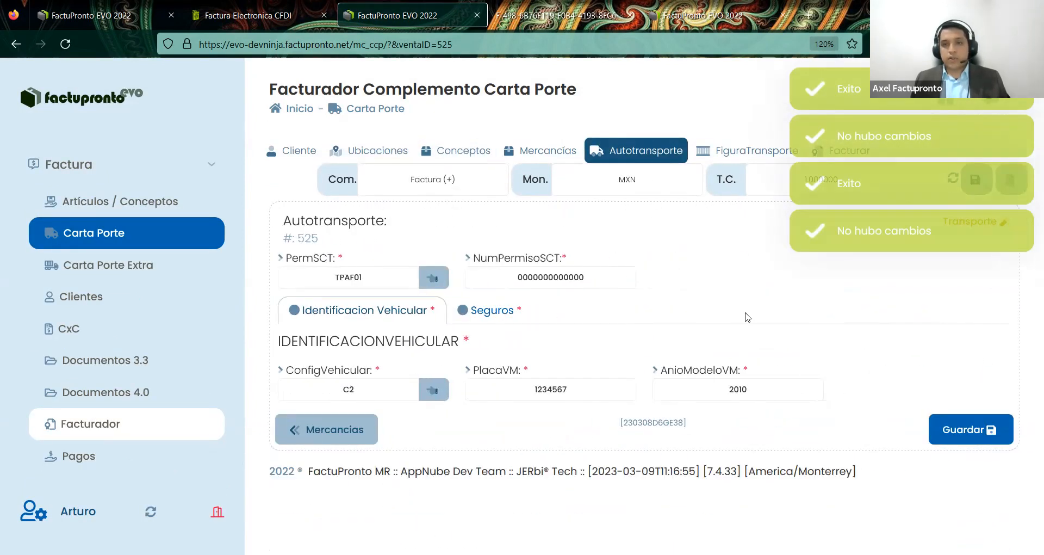
- Inspect the operator entry in the FiguraTransporte section, then close its edit form
left_click(732, 150)
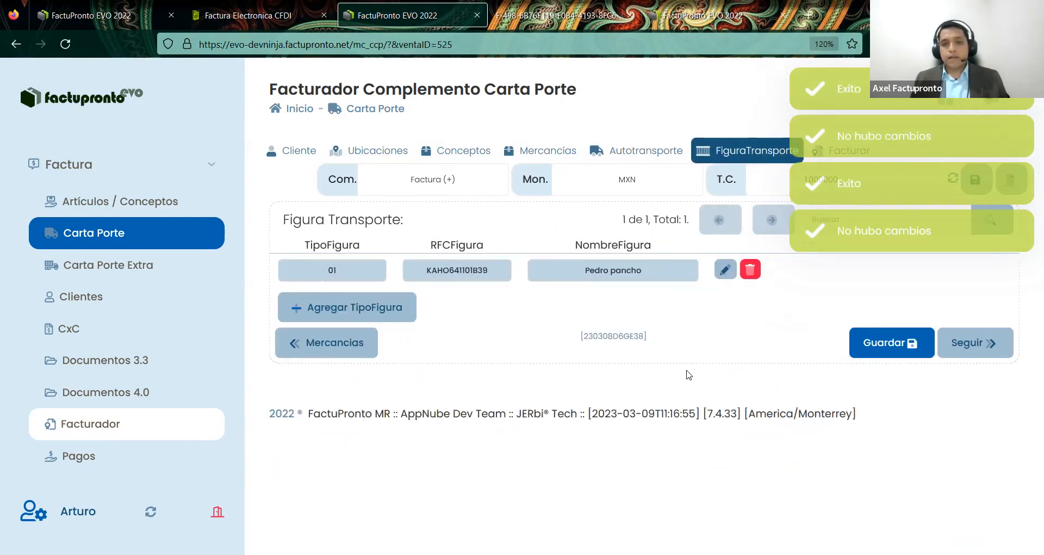
left_click(725, 269)
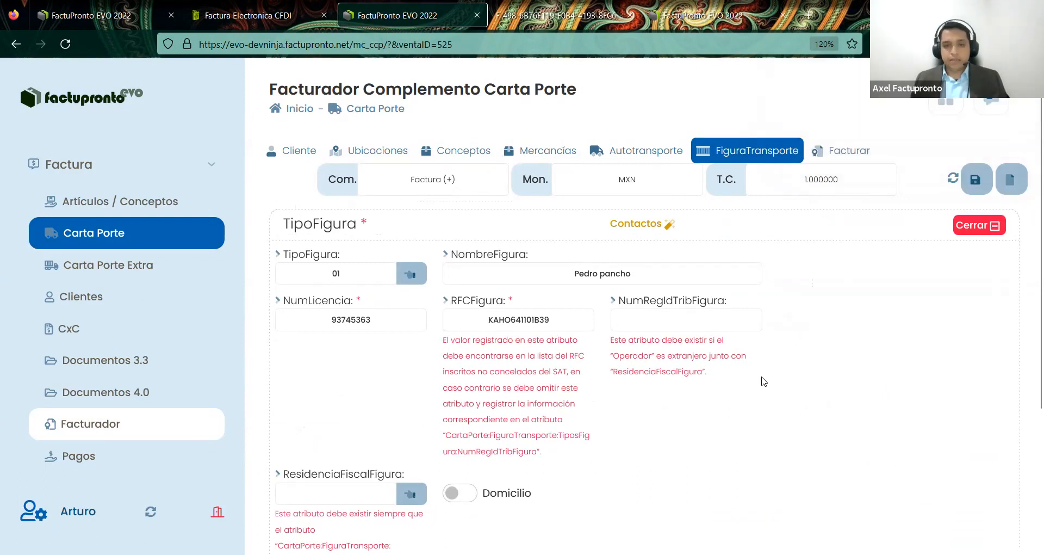
scroll(811, 405, "down", 3)
scroll(977, 233, "up", 3)
left_click(977, 231)
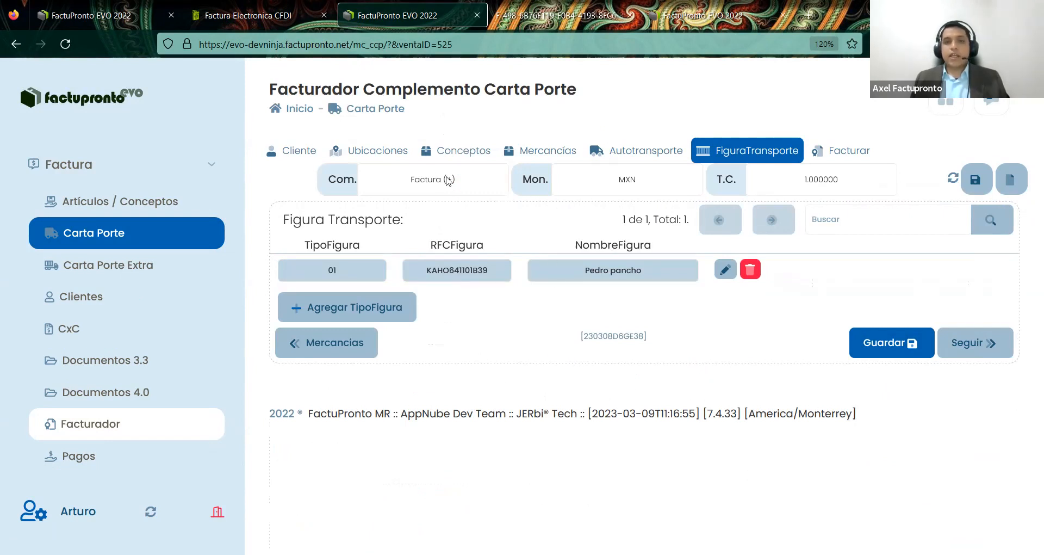
- Review the locations listed in draft 525's Ubicaciones section
left_click(384, 153)
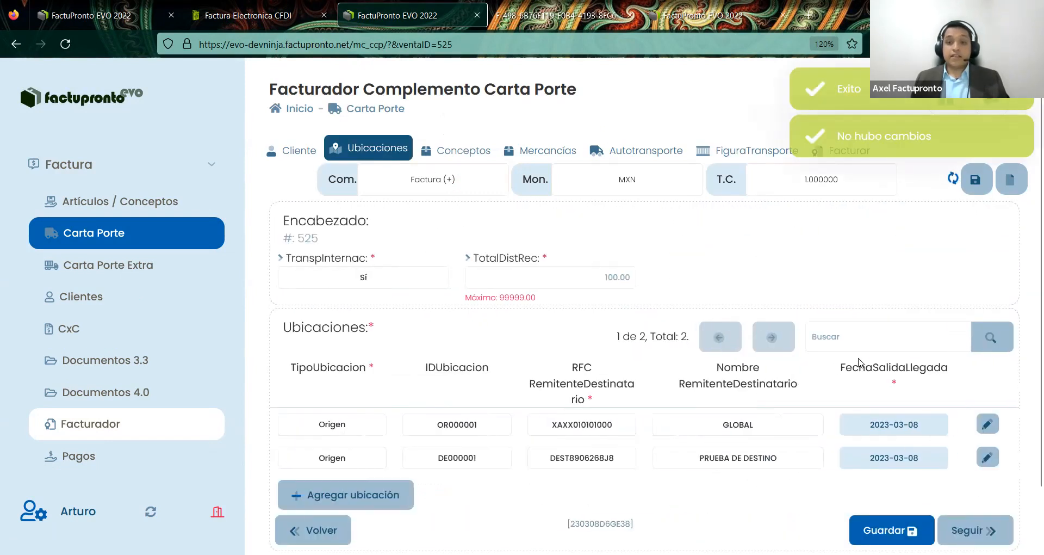
scroll(163, 310, "down", 1)
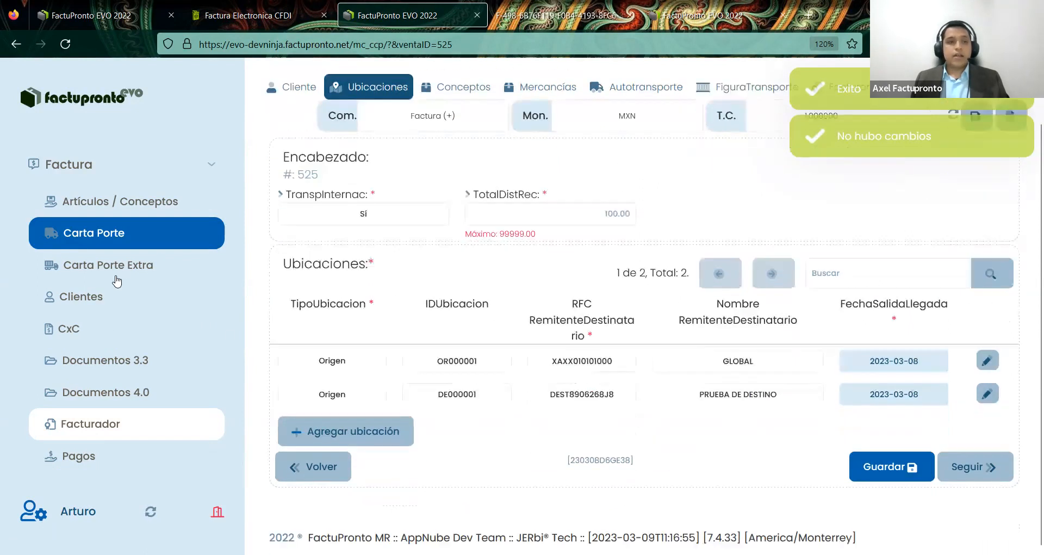
scroll(134, 425, "up", 5)
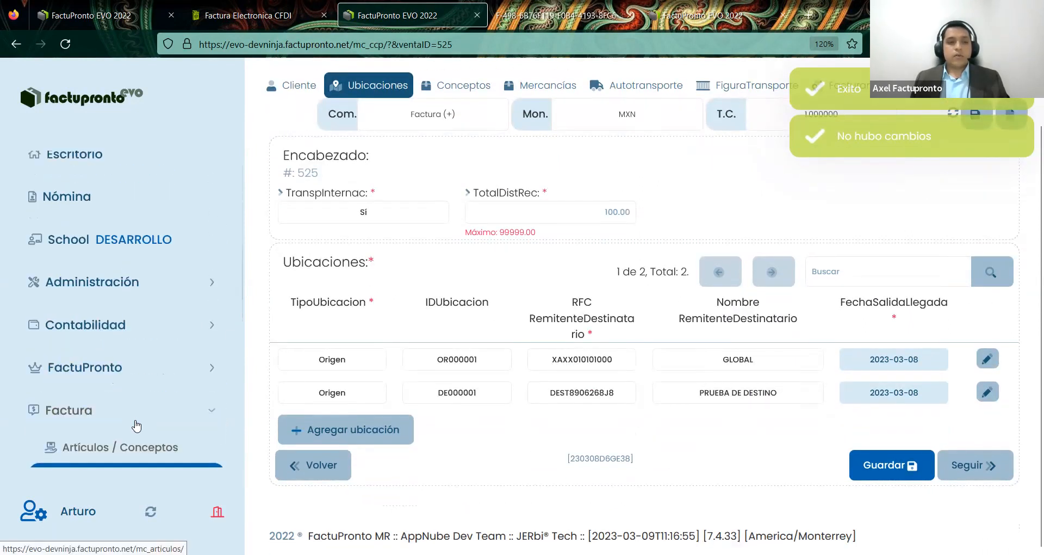
scroll(139, 429, "down", 1)
- Open the Carta Porte Extra catalogs and expand the TRANSPORTES vehicle list
left_click(141, 440)
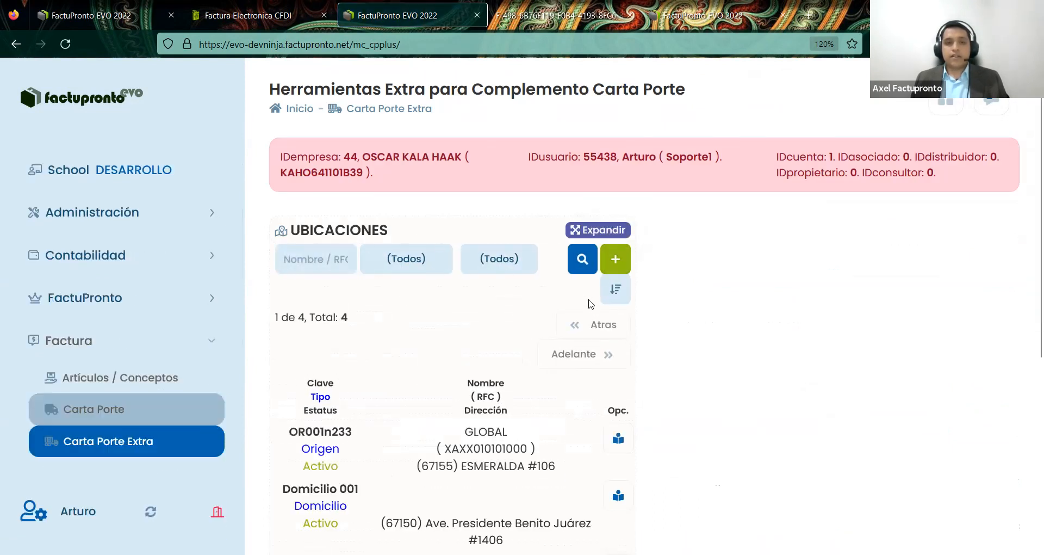
scroll(620, 342, "down", 5)
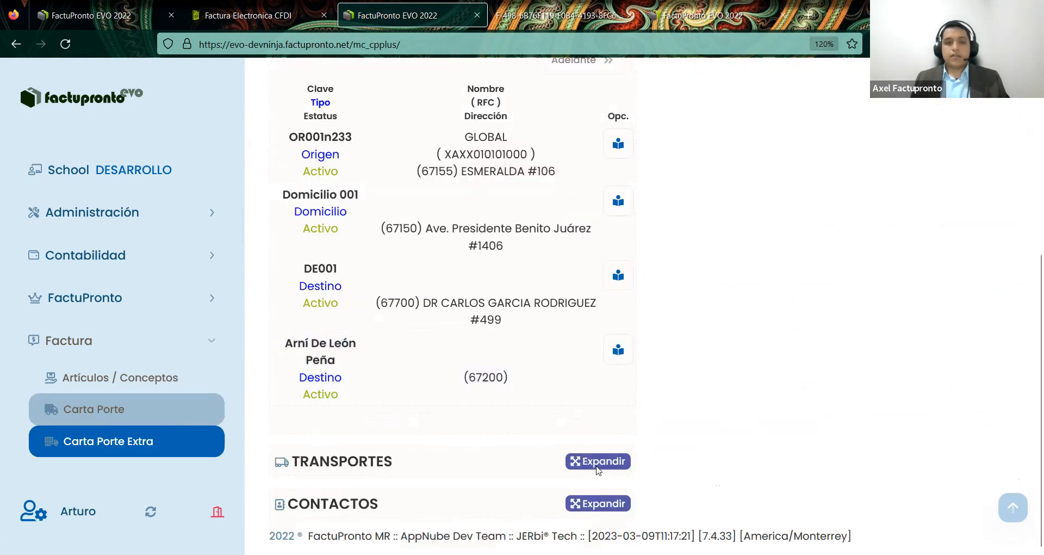
left_click(599, 468)
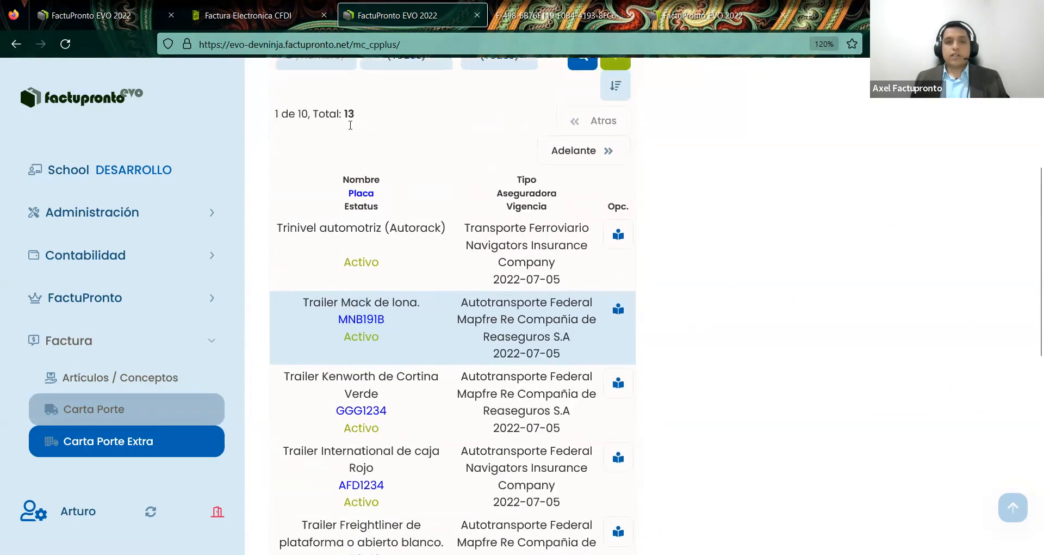
scroll(350, 125, "up", 1)
left_click_drag(294, 105, 438, 111)
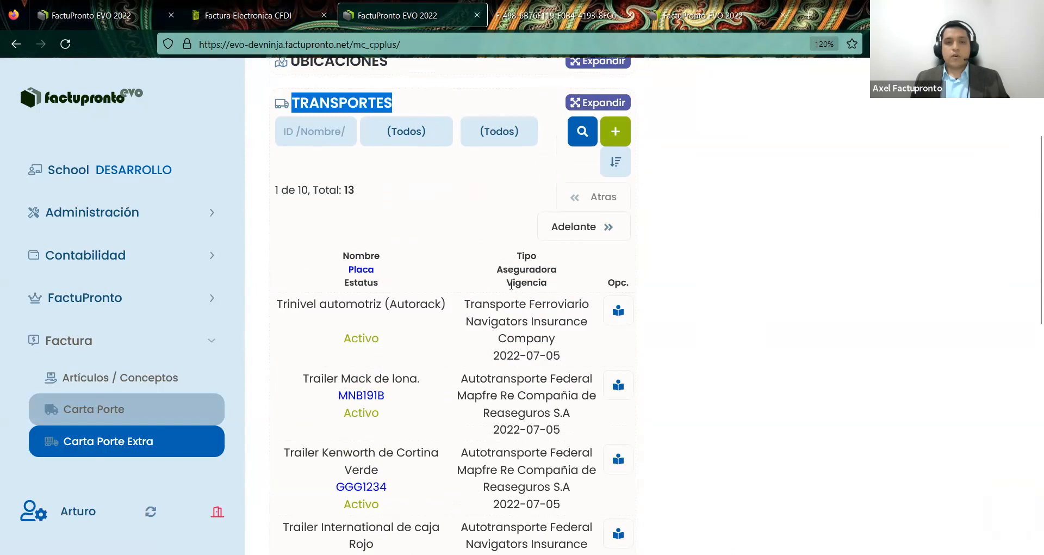
left_click(526, 316)
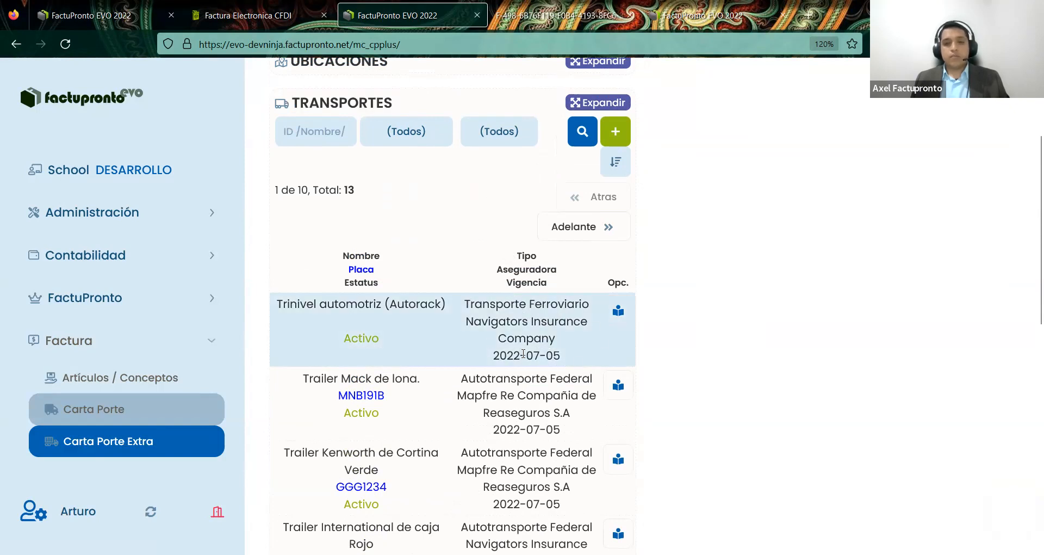
- Expand the CONTACTOS catalog and scroll back up to the Ubicaciones list of 4 entries
scroll(529, 354, "down", 3)
scroll(528, 338, "down", 5)
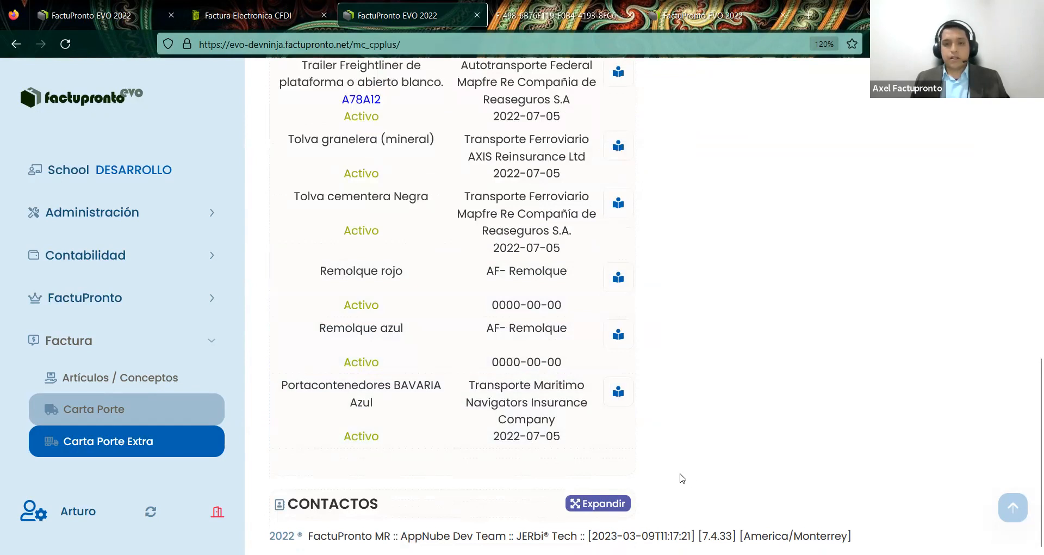
left_click(621, 505)
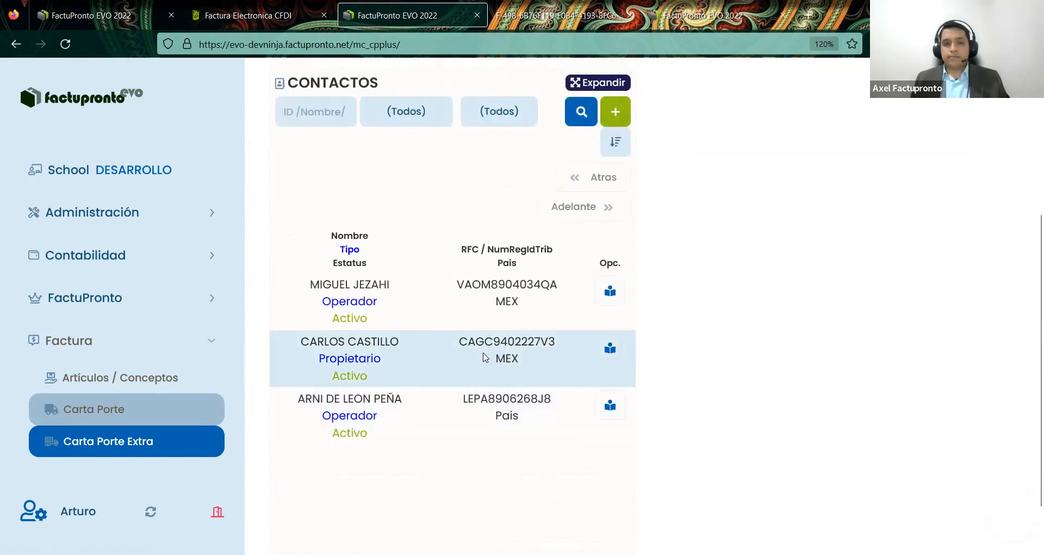
scroll(558, 359, "up", 5)
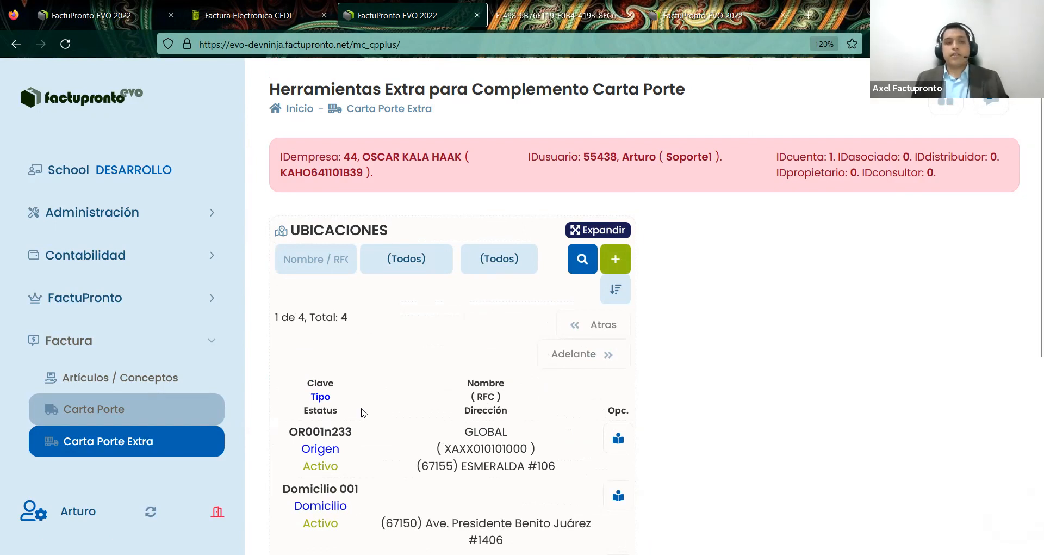
- Reopen Carta Porte draft 525 in the editor
left_click(140, 420)
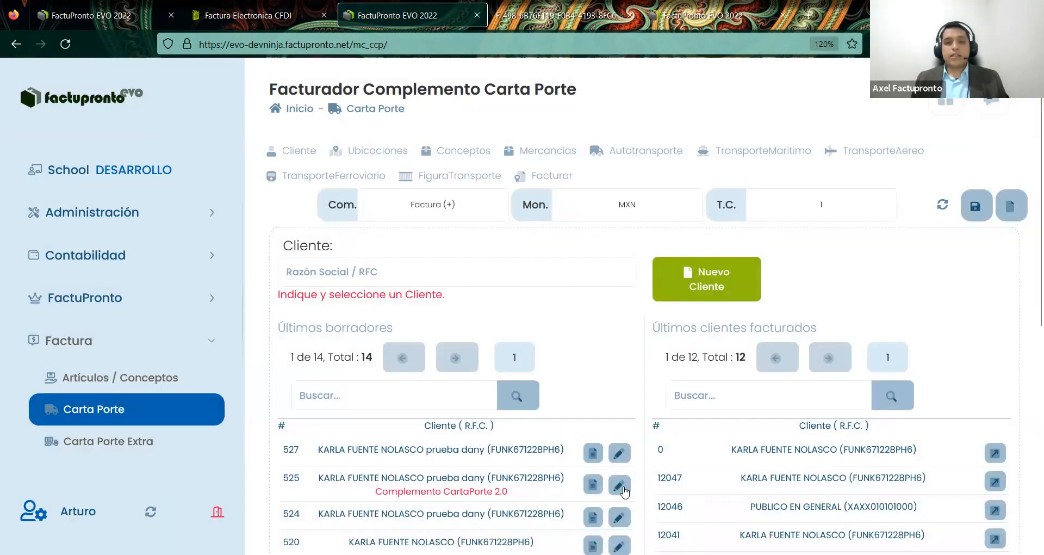
left_click(609, 480)
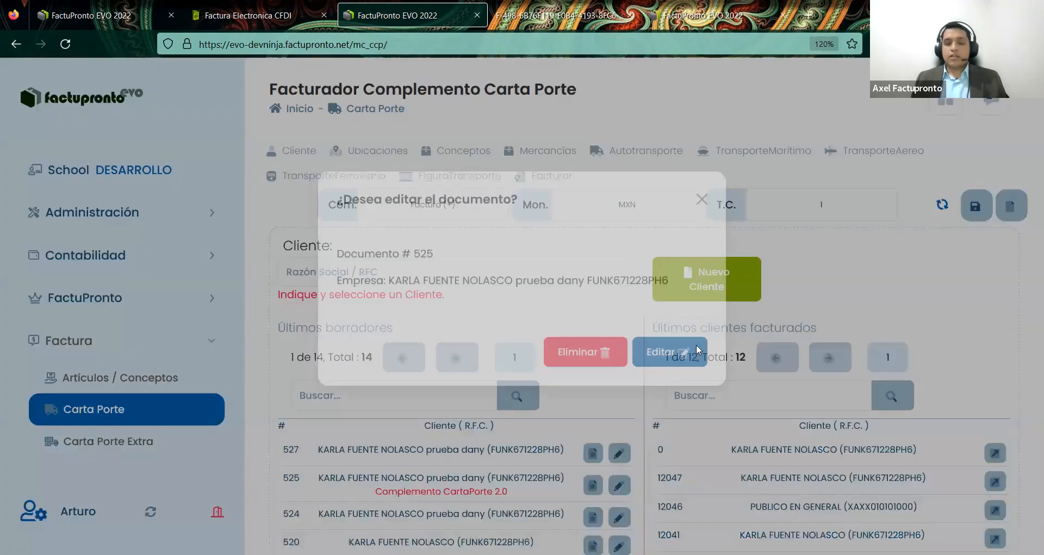
left_click(683, 380)
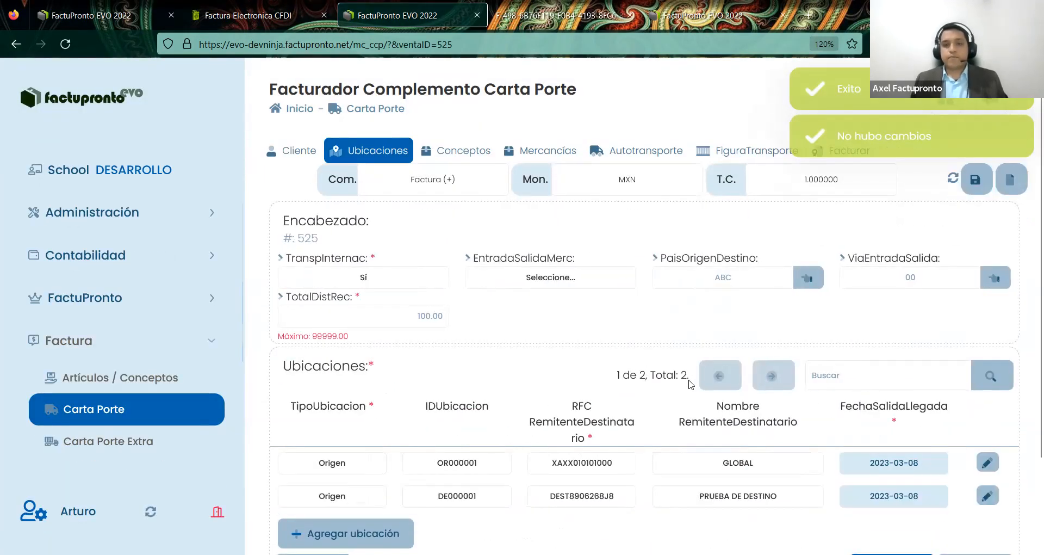
- Save the Ubicaciones section with locations OR000001 and DE000001 unchanged
scroll(690, 385, "down", 2)
left_click(884, 464)
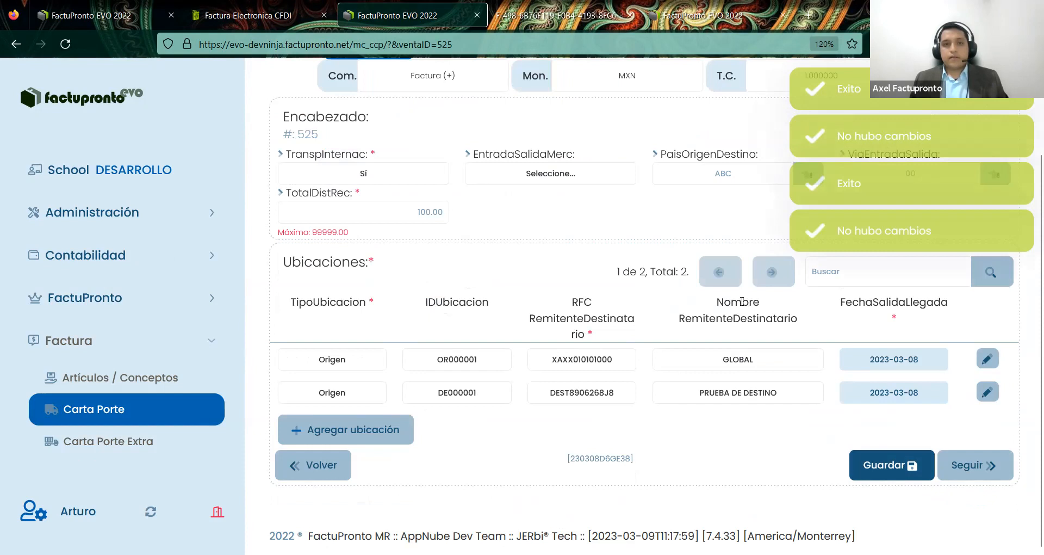
scroll(645, 304, "up", 2)
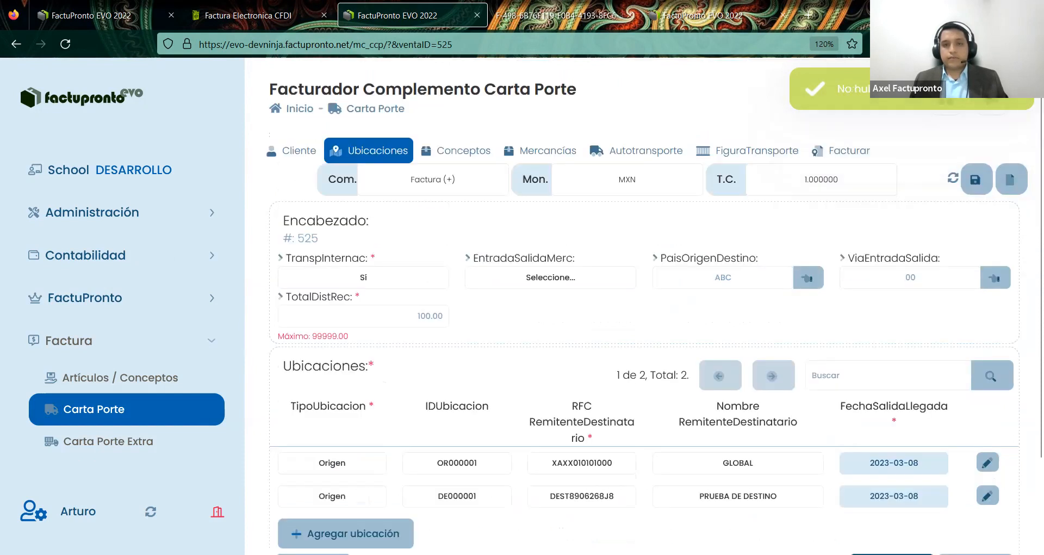
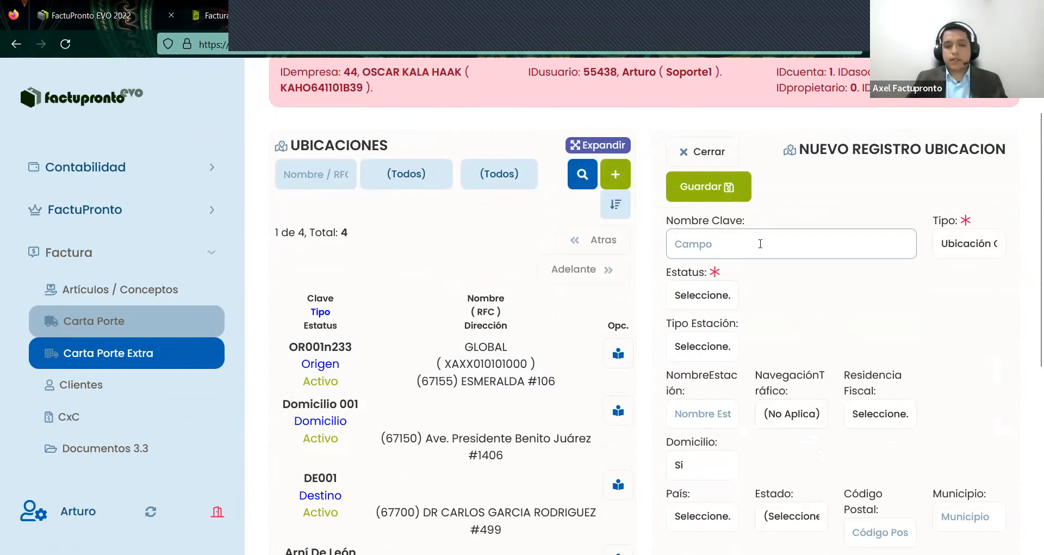
- Name the new location COAHUILA, with type Ubicación Destino and status Activo
type("COAHUILA")
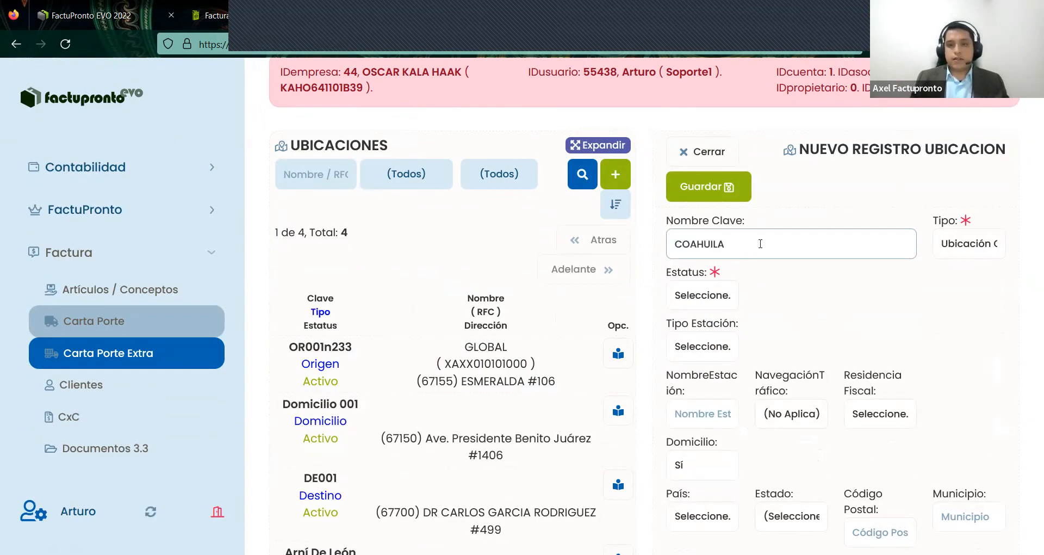
left_click(999, 250)
left_click(996, 250)
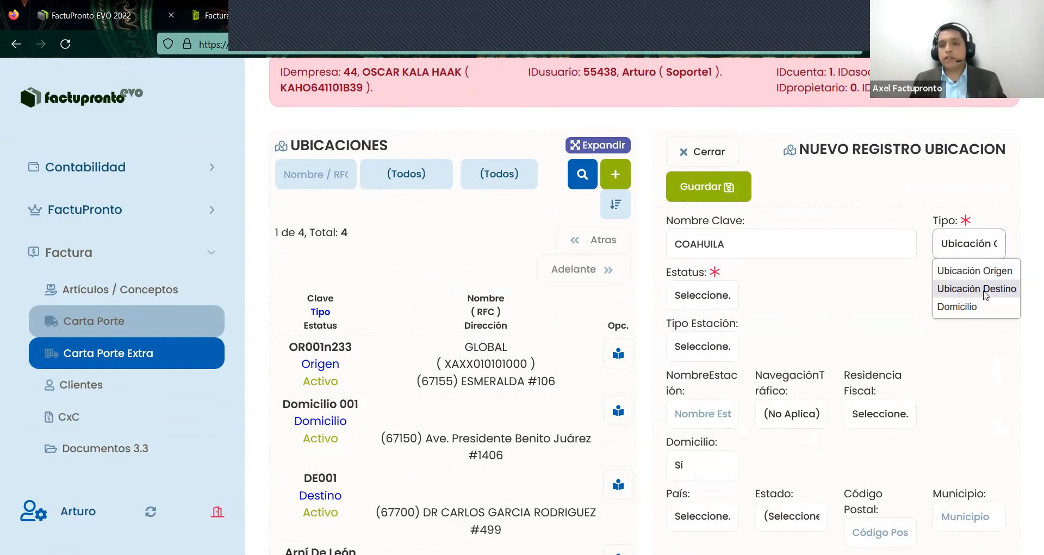
left_click(977, 289)
scroll(765, 298, "down", 1)
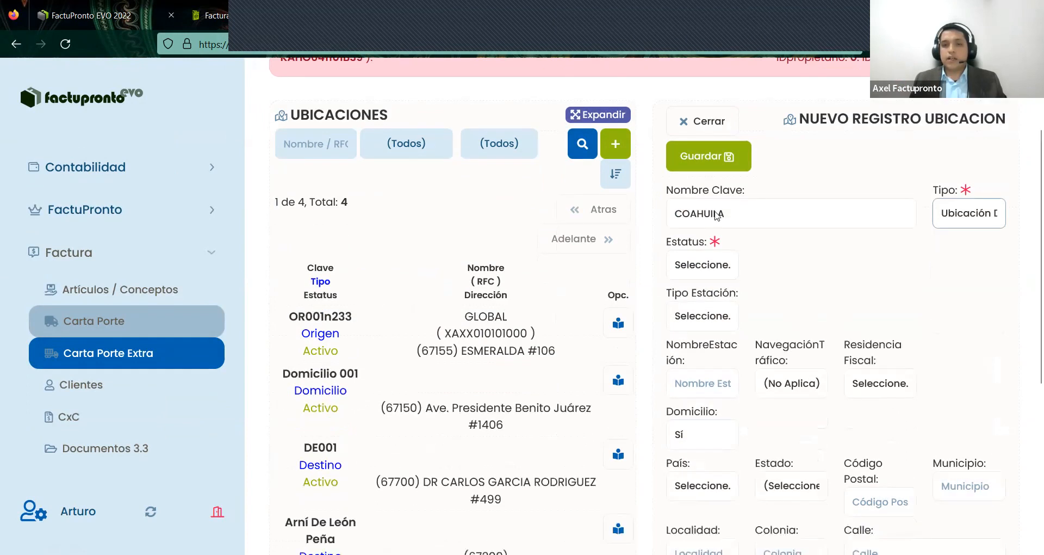
left_click(705, 262)
scroll(706, 262, "down", 2)
left_click(706, 257)
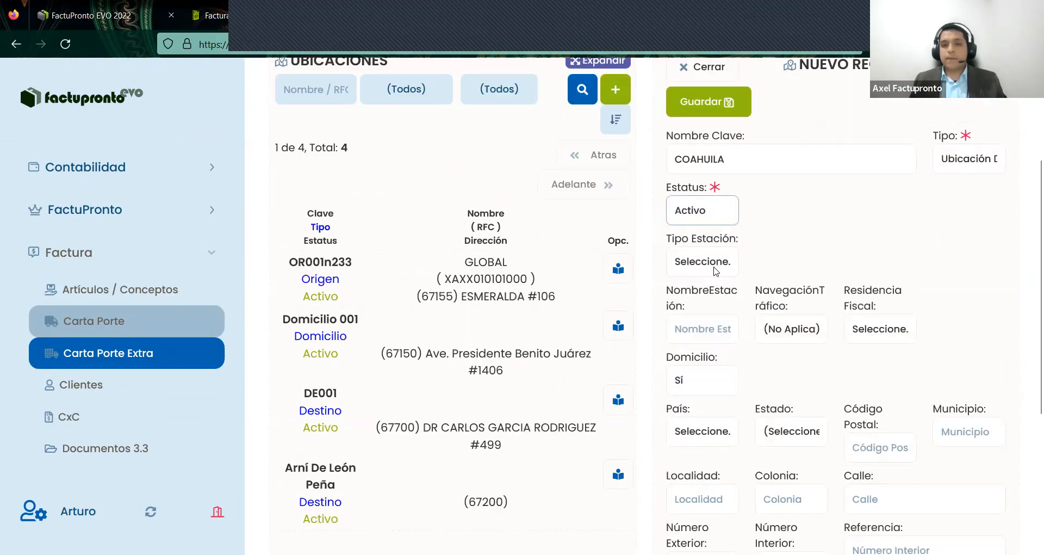
left_click(716, 270)
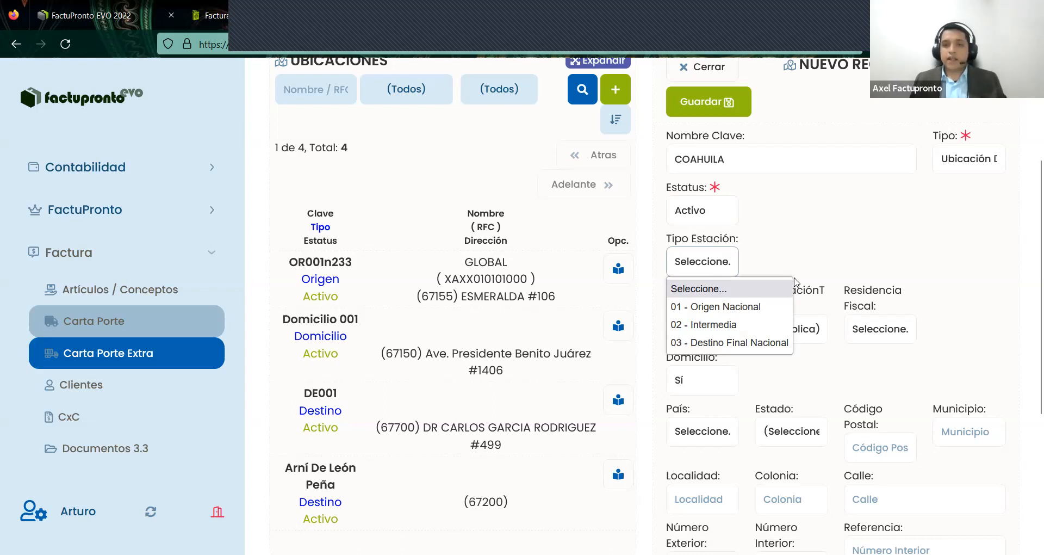
left_click(678, 324)
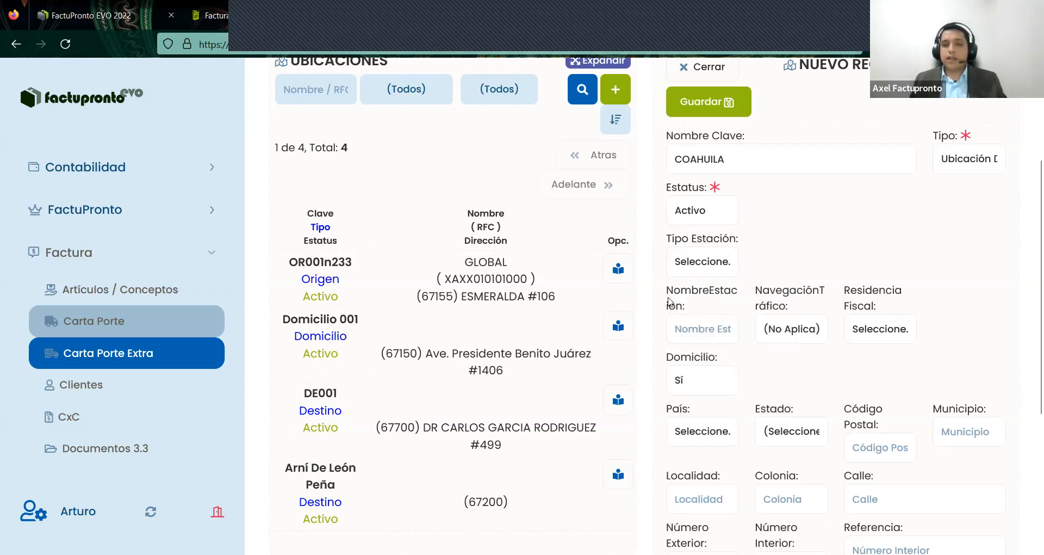
double_click(818, 305)
left_click(816, 374)
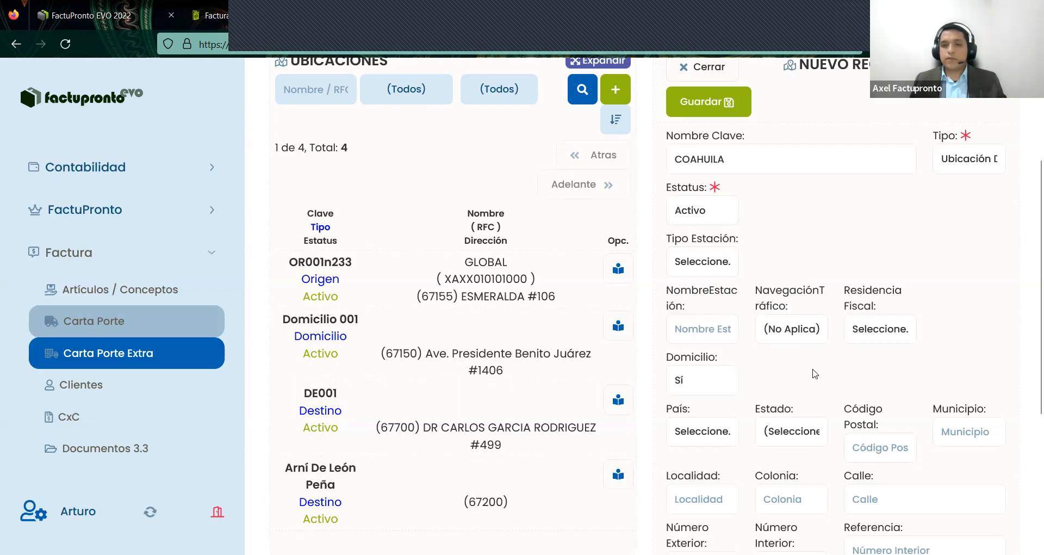
scroll(814, 374, "down", 3)
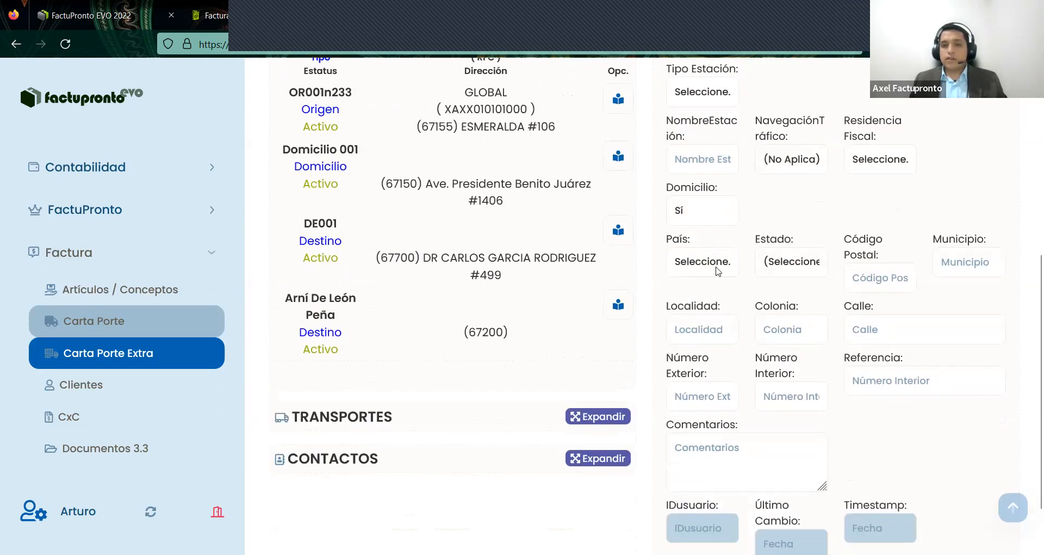
- Set the location's country to Mexico, state to Coahuila and postal code to 25000
left_click(718, 271)
left_click(718, 271)
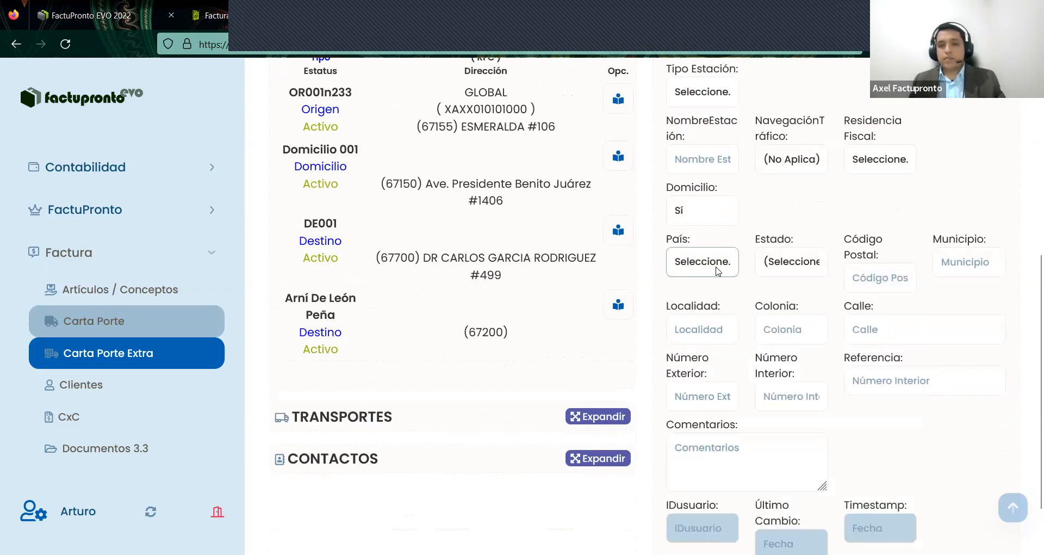
left_click(718, 271)
key("m")
key("m")
key("m")
key("m")
key("m")
key("m")
key("m")
key("m")
key("m")
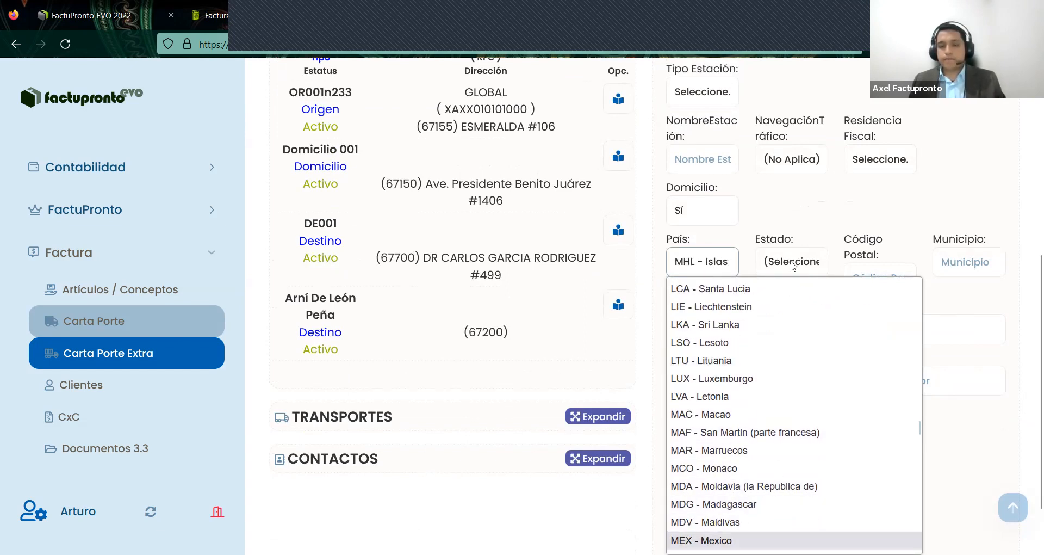
left_click(718, 540)
left_click(793, 266)
key("n")
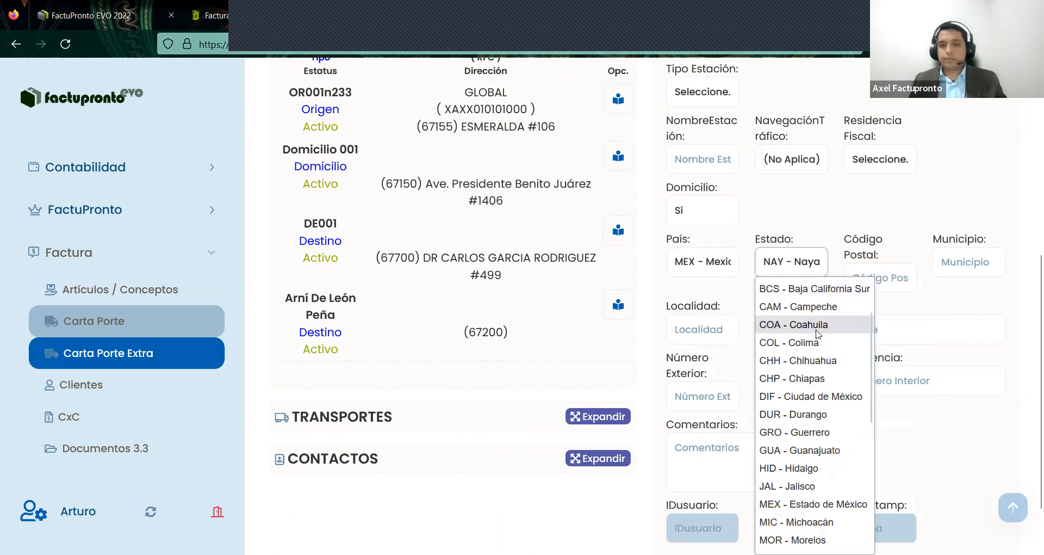
left_click(881, 276)
type("25000")
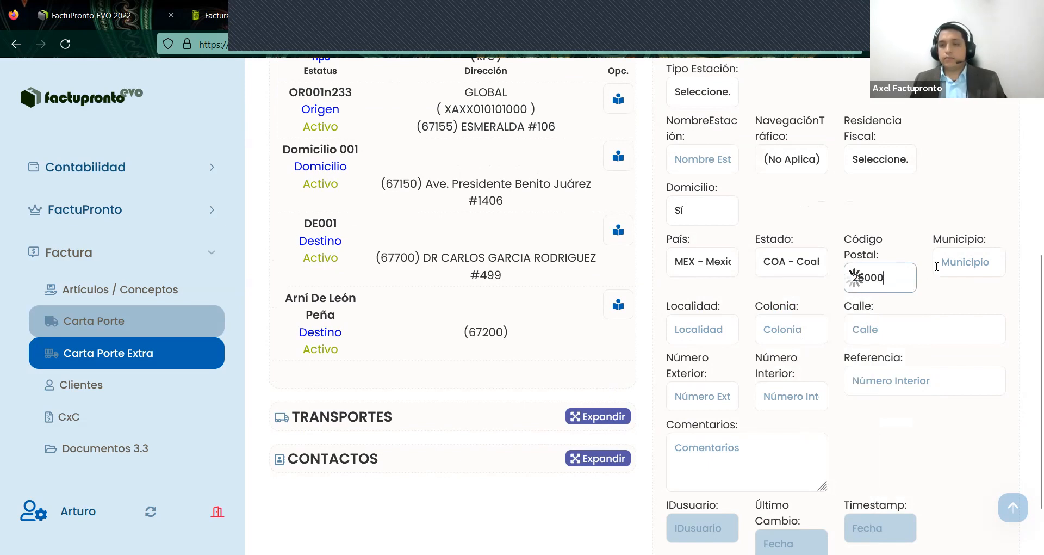
left_click(919, 307)
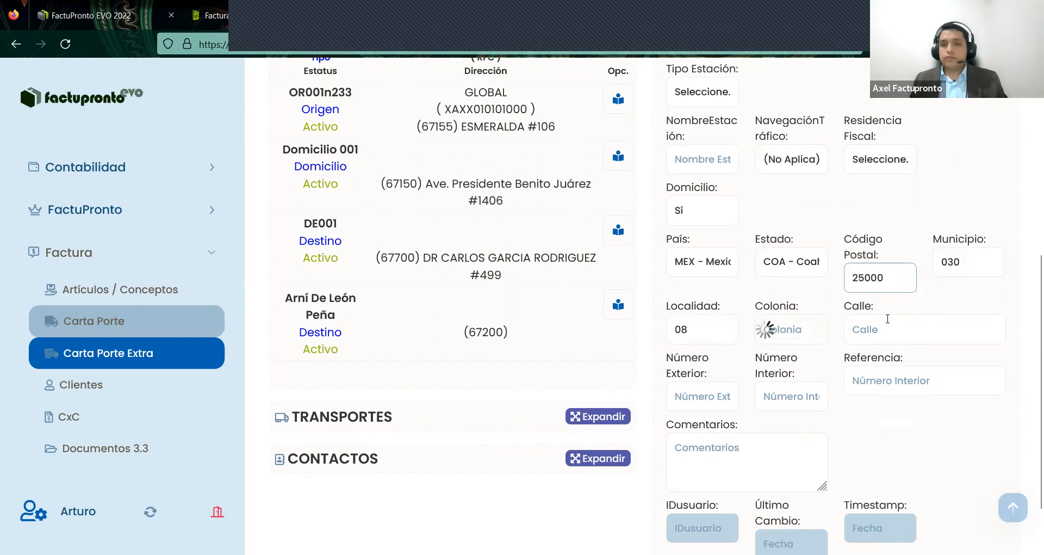
- Fill in colonia 0001 after reselecting the 25000 postal code
left_click(802, 334)
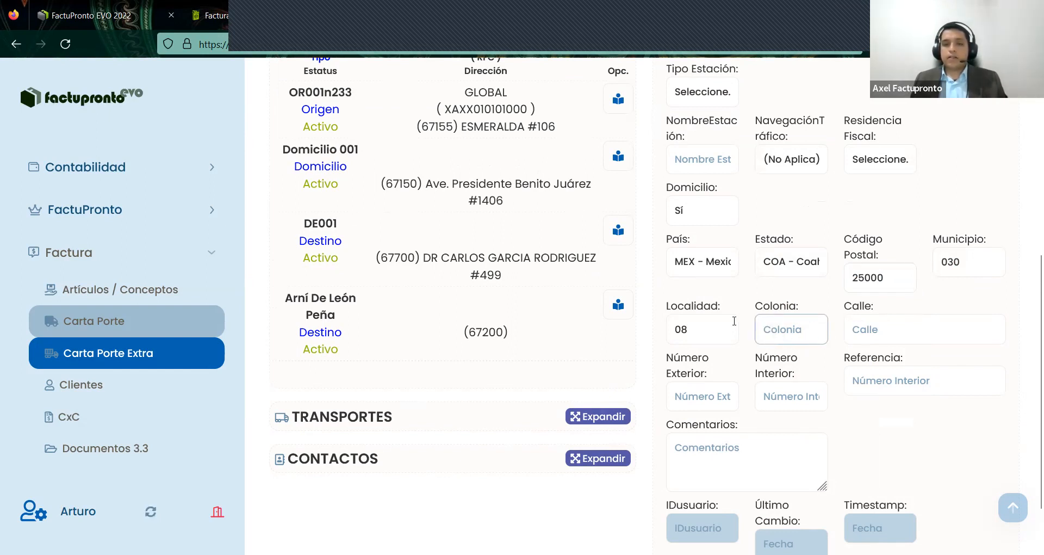
left_click(759, 307)
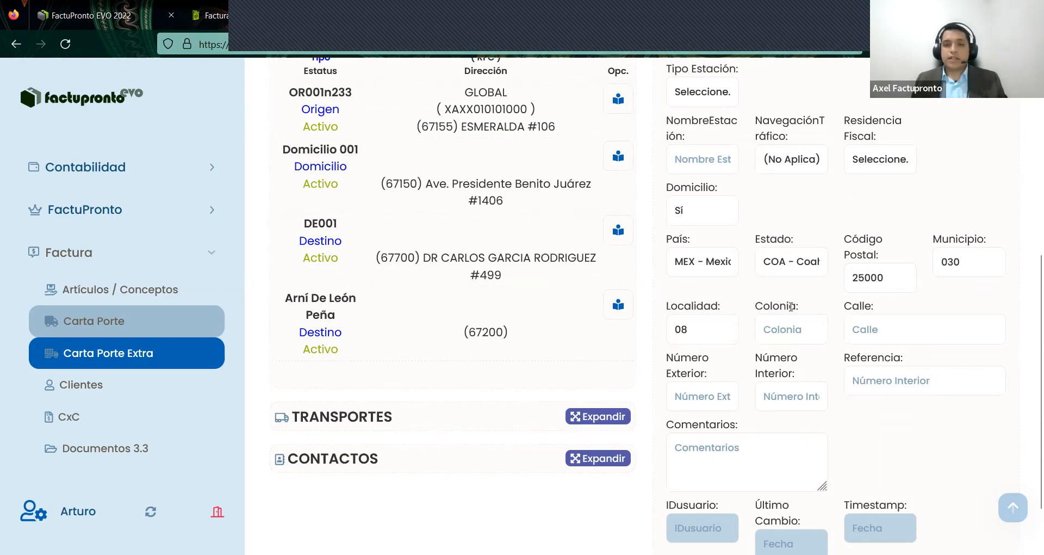
left_click_drag(792, 306, 812, 311)
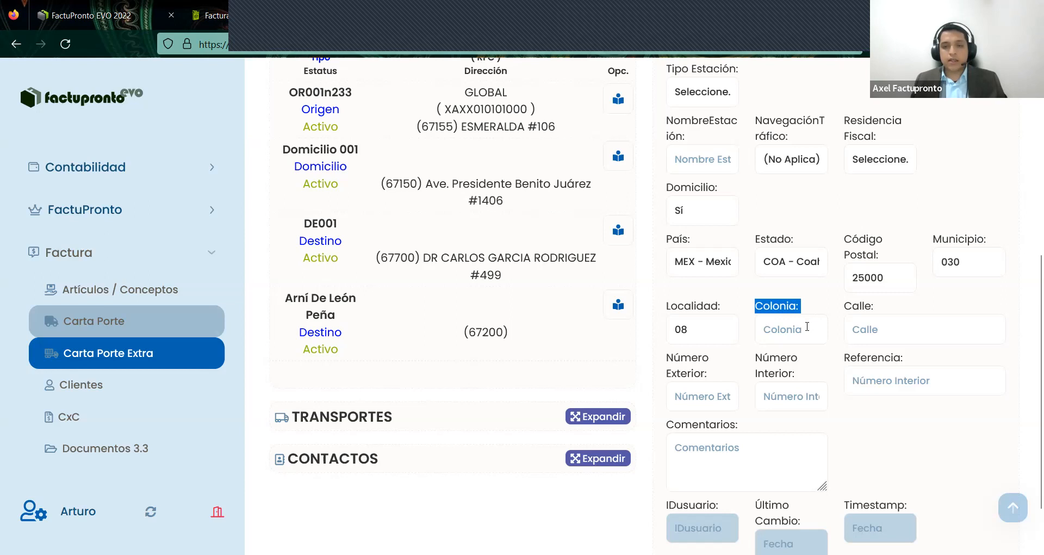
left_click(805, 324)
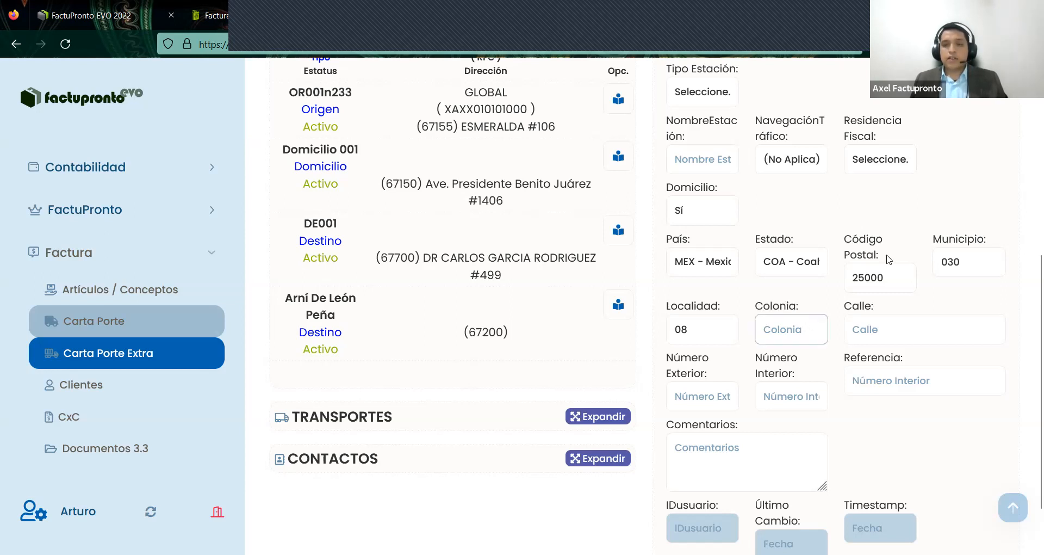
double_click(863, 279)
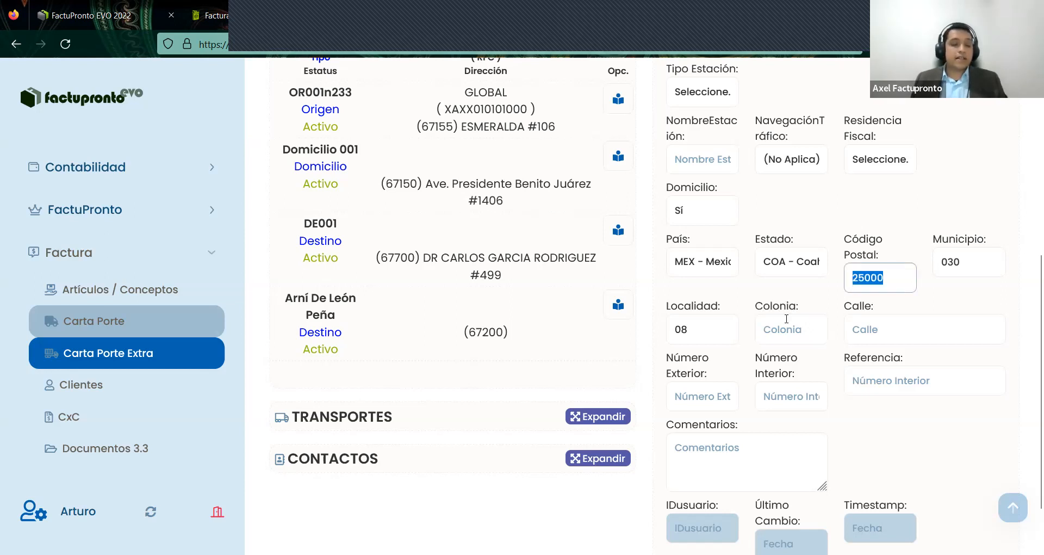
left_click(807, 333)
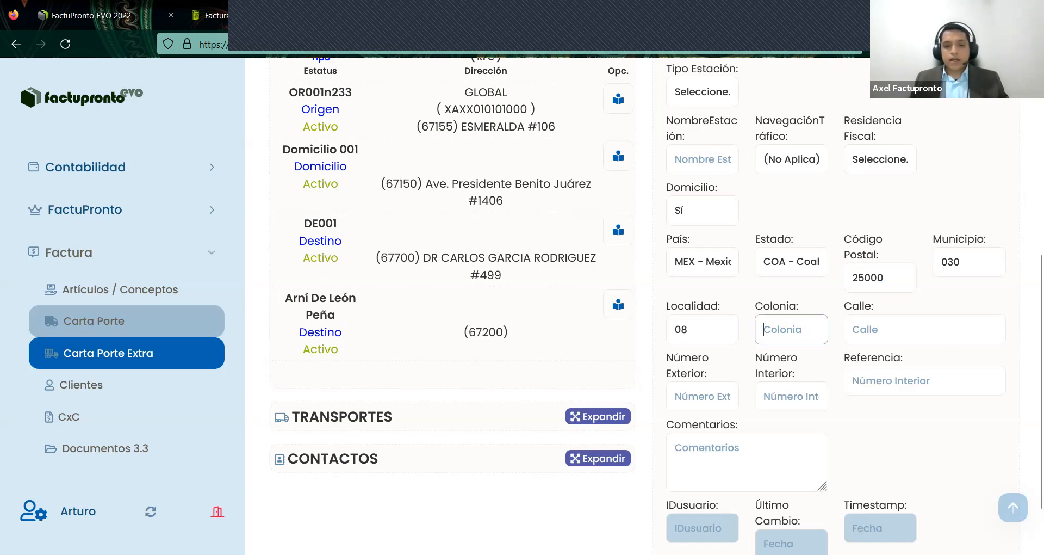
type("0001")
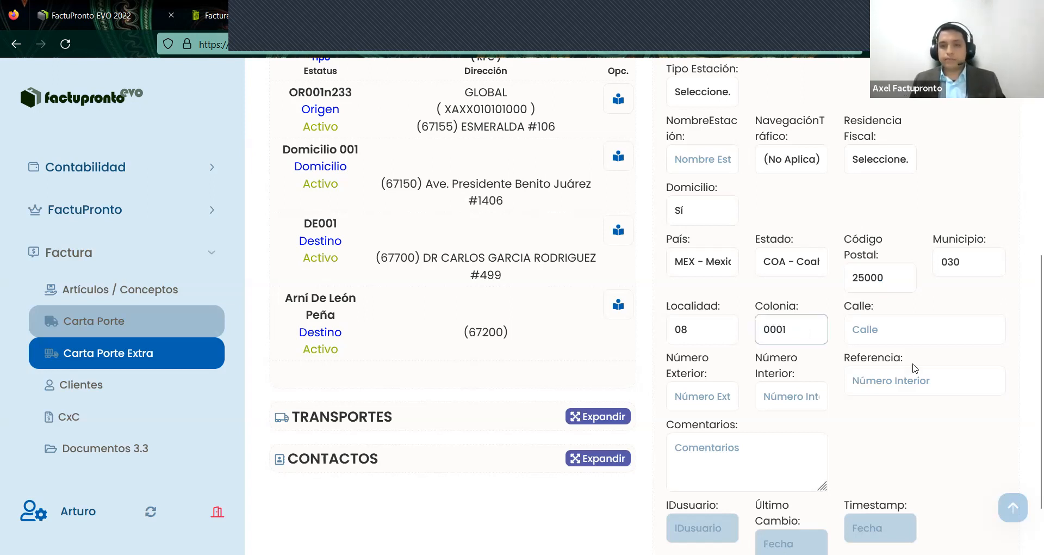
left_click(912, 336)
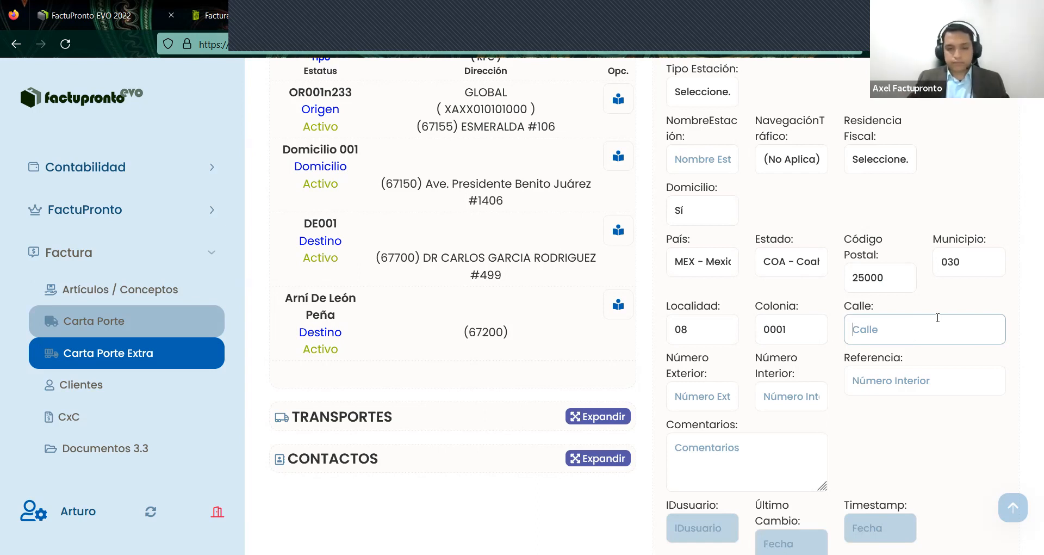
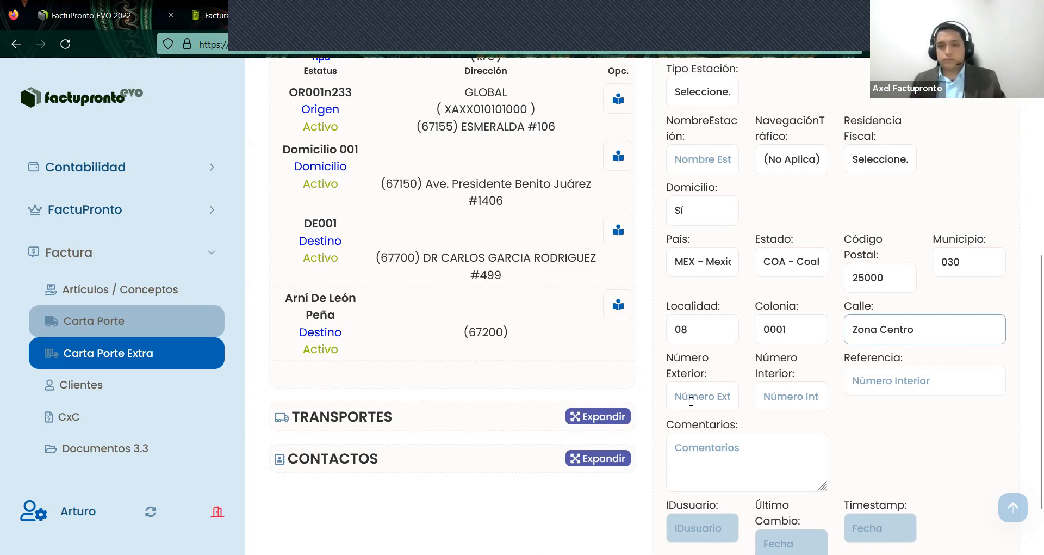
left_click(692, 401)
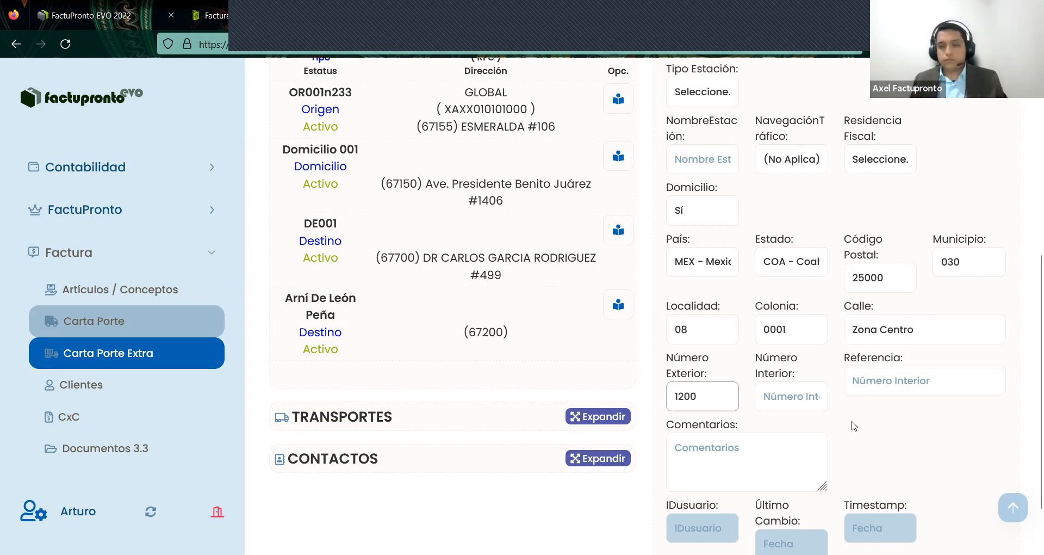
left_click(800, 398)
type("B")
scroll(897, 430, "down", 2)
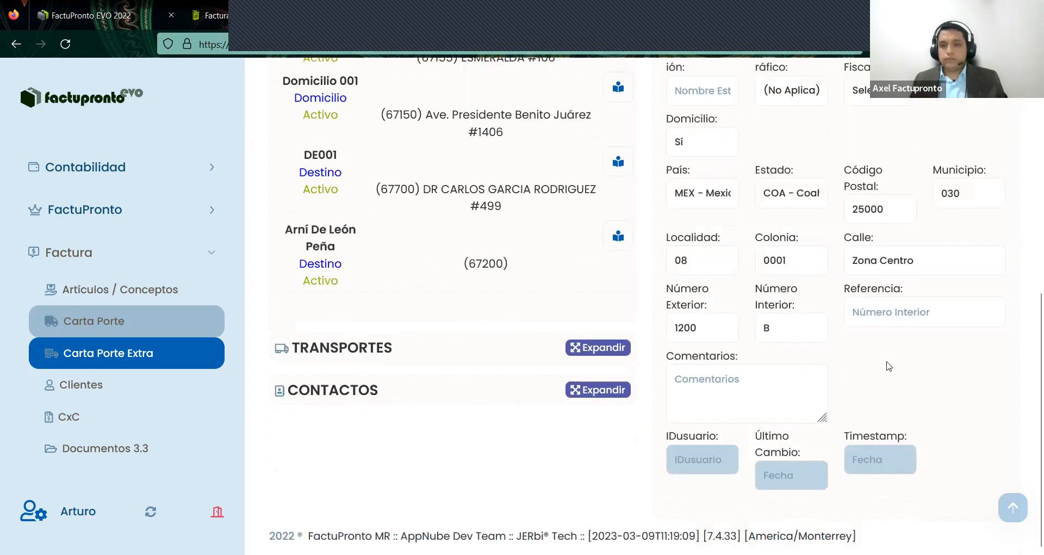
scroll(892, 367, "up", 2)
scroll(934, 323, "up", 4)
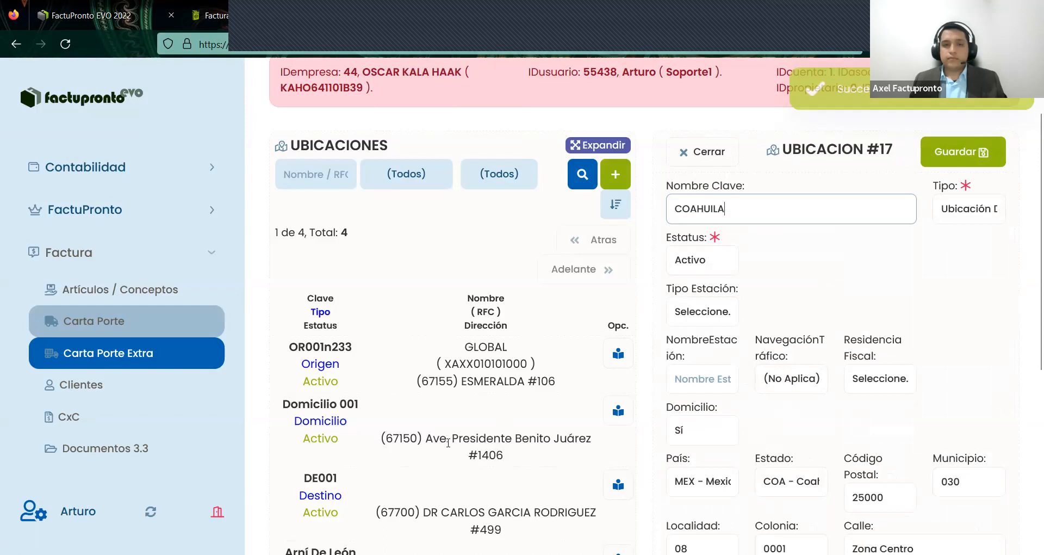
scroll(515, 394, "down", 2)
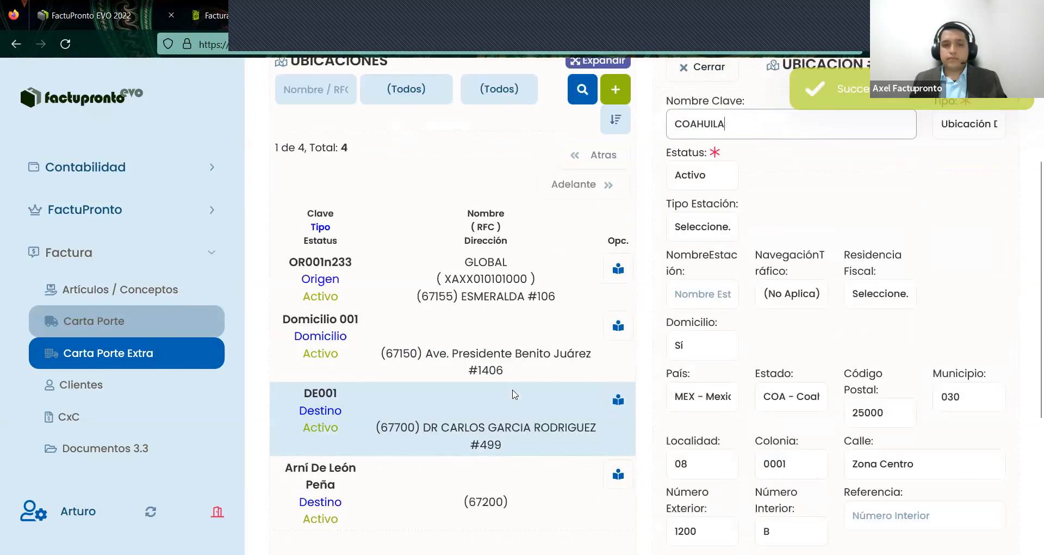
scroll(515, 394, "down", 2)
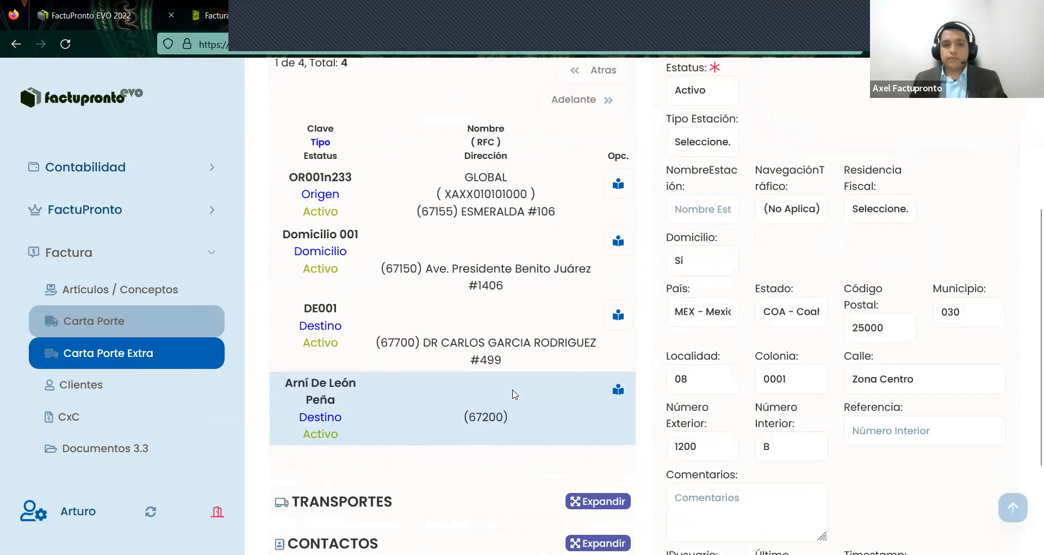
scroll(514, 393, "up", 3)
- Close the Ubicación #17 form, collapse Ubicaciones and start a new record under Transportes
left_click(709, 237)
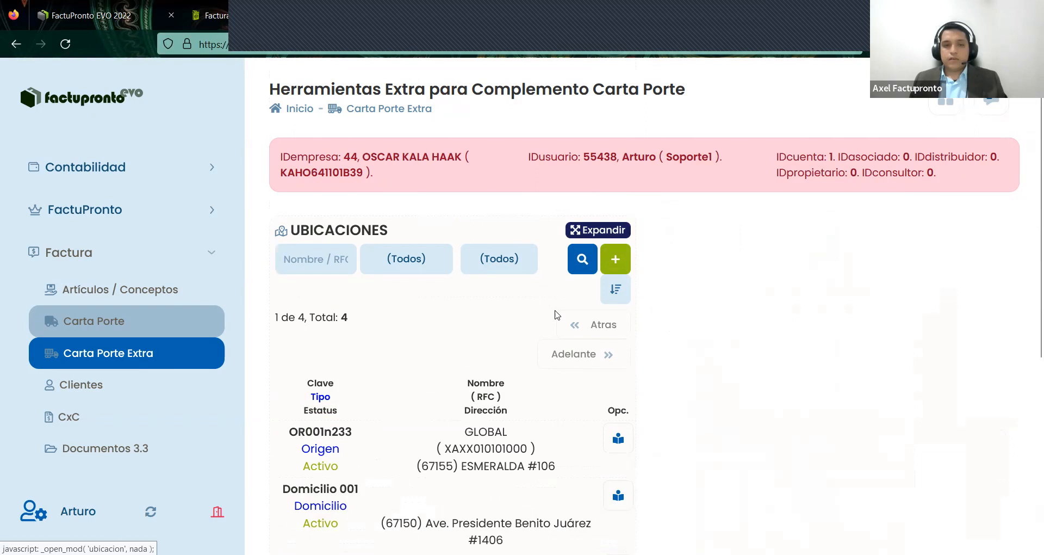
scroll(557, 315, "down", 5)
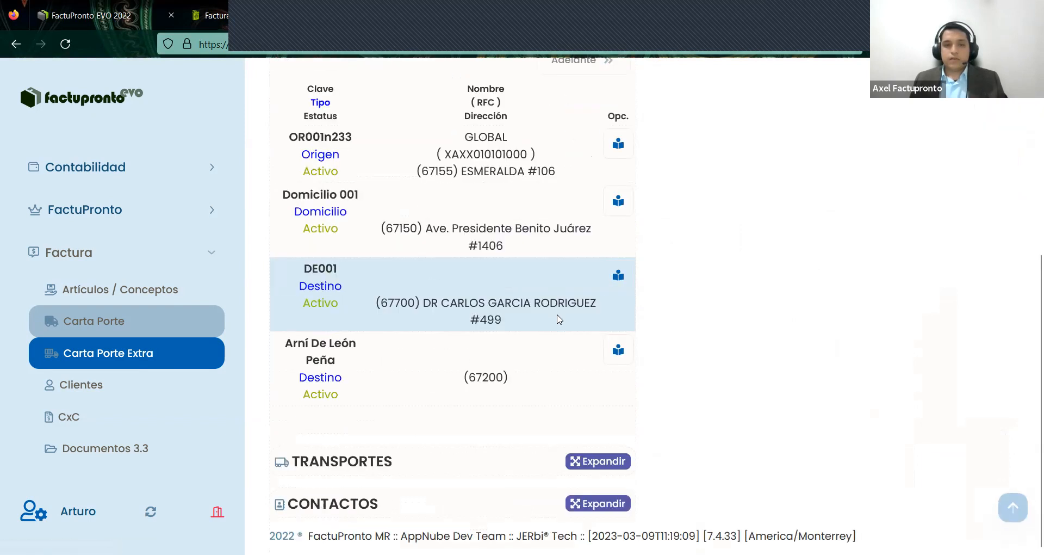
scroll(560, 318, "up", 5)
left_click(601, 233)
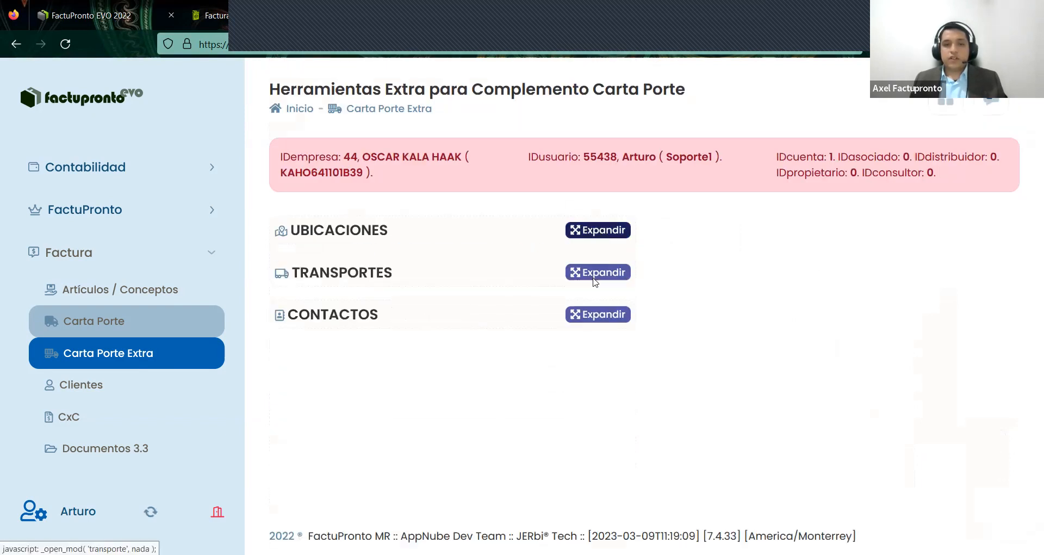
left_click(593, 273)
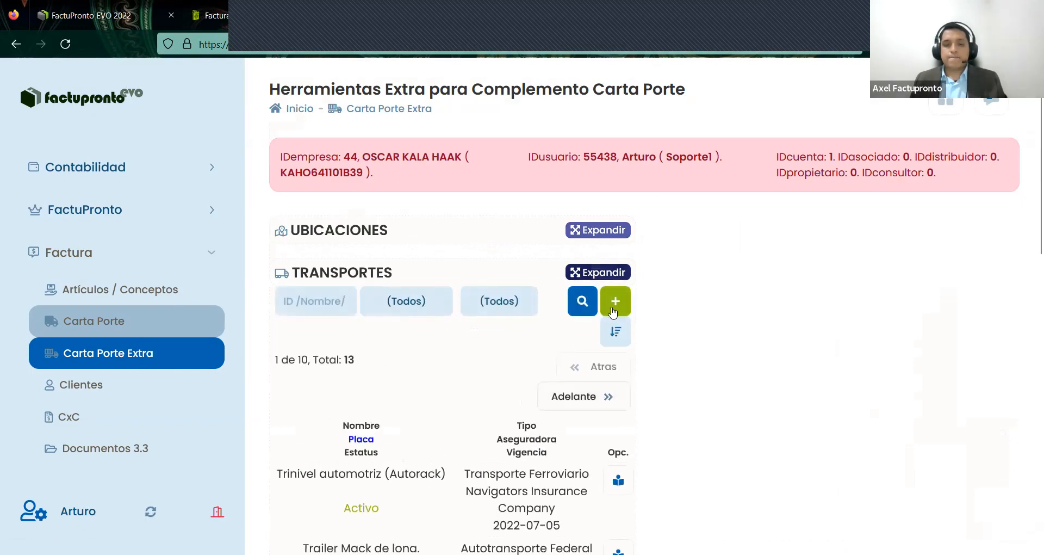
left_click(614, 305)
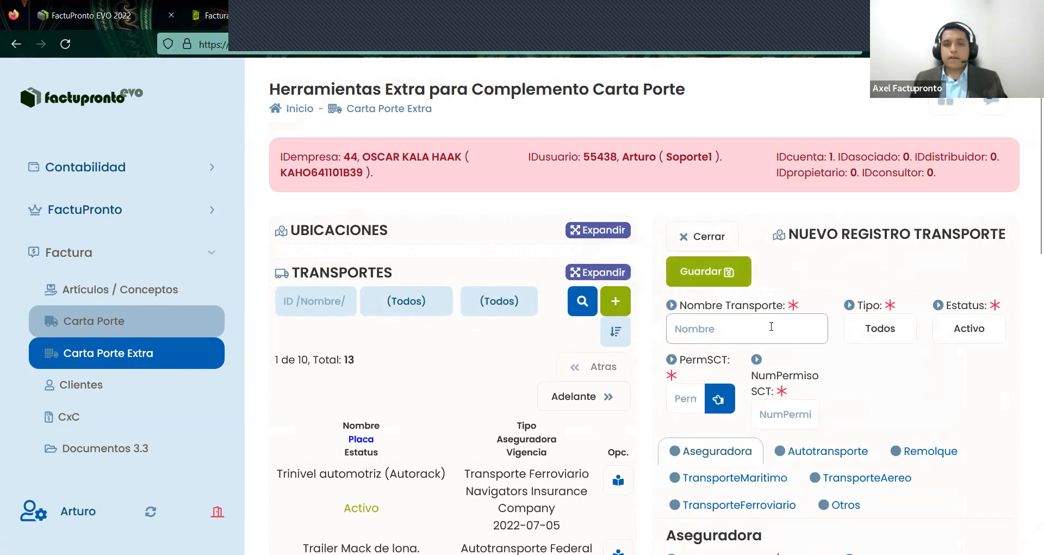
scroll(771, 326, "down", 2)
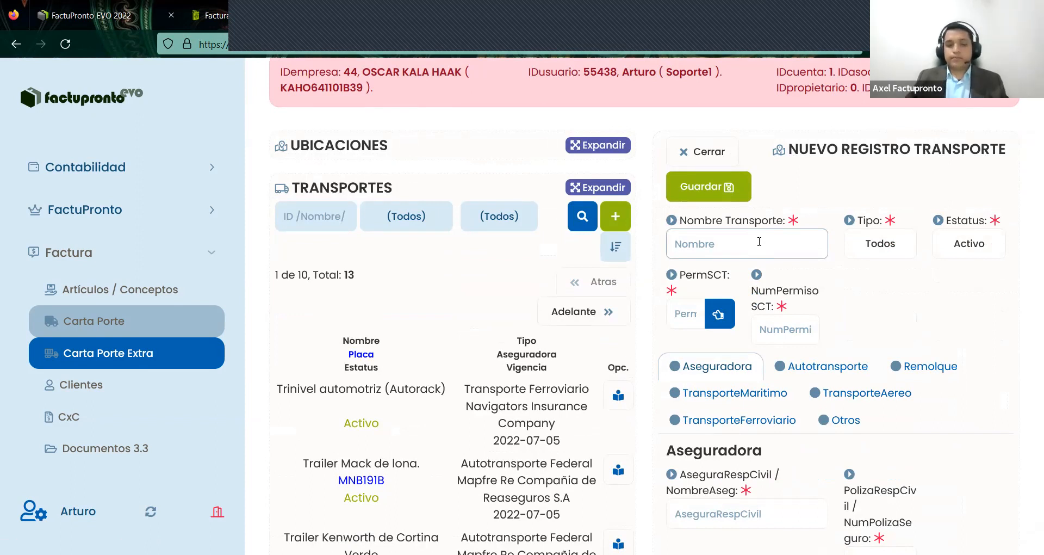
- Name the new transport CAMION MERCEDES BENZ MOD 2022
type("C")
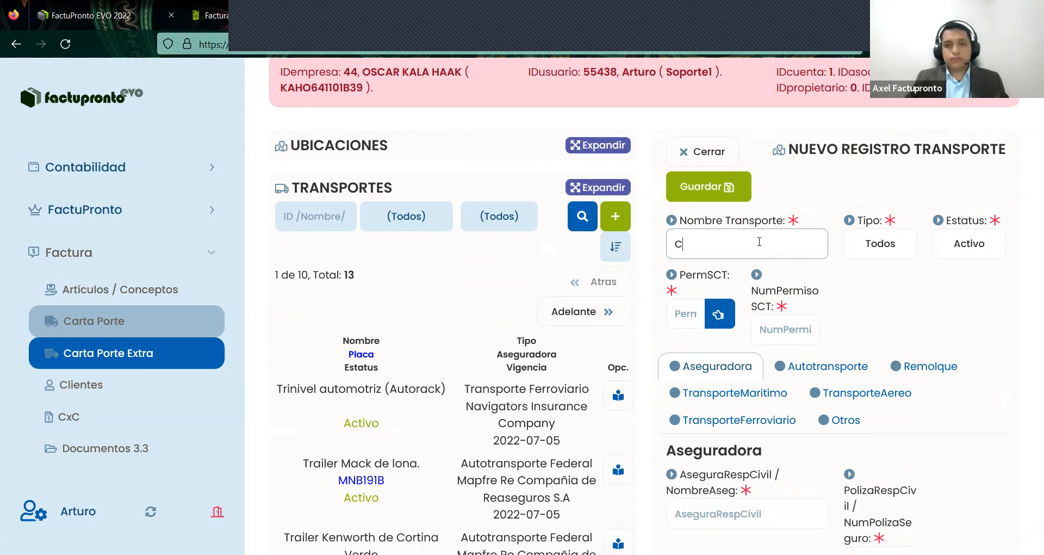
type("AMION MERCEDES BENZ MOD 2022")
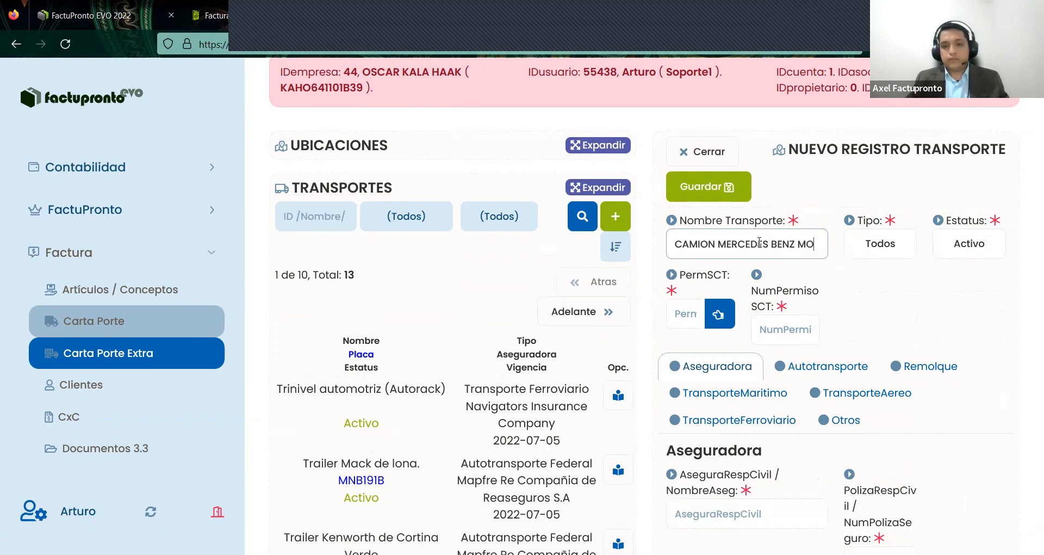
left_click(862, 255)
left_click(861, 255)
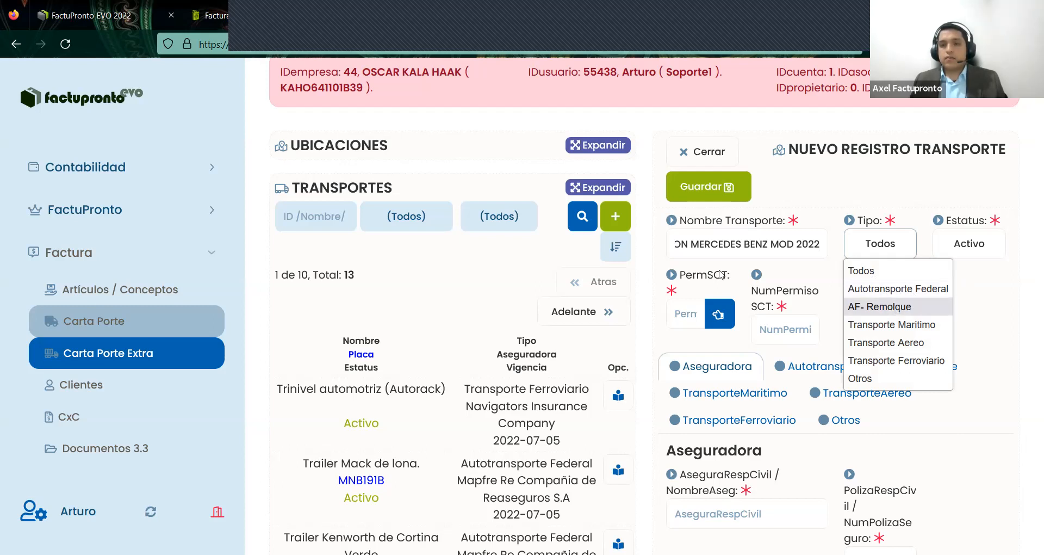
- Set the transport type to Autotransporte Federal with SCT permit type TPAF01
left_click(895, 307)
left_click(685, 259)
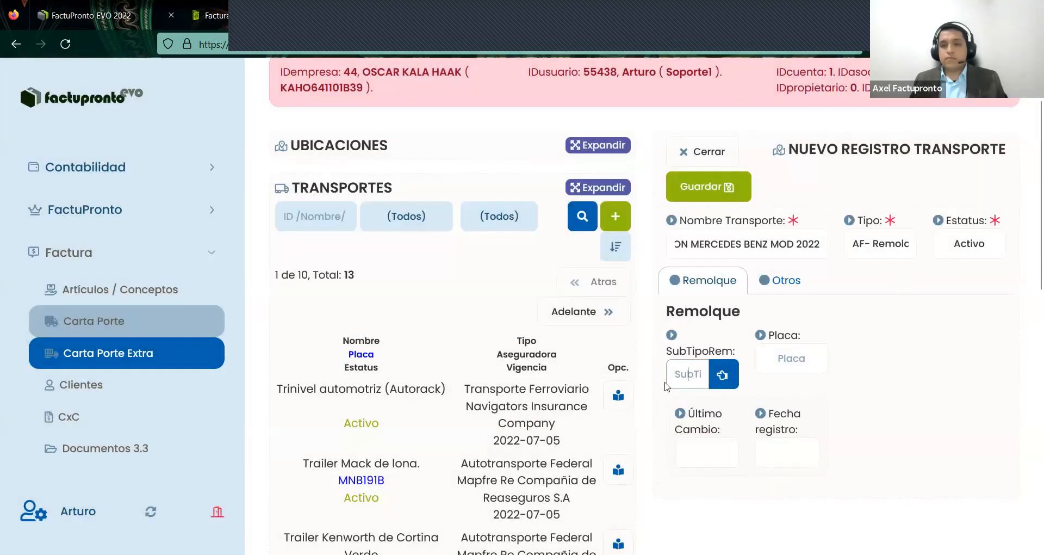
left_click(876, 250)
left_click(866, 286)
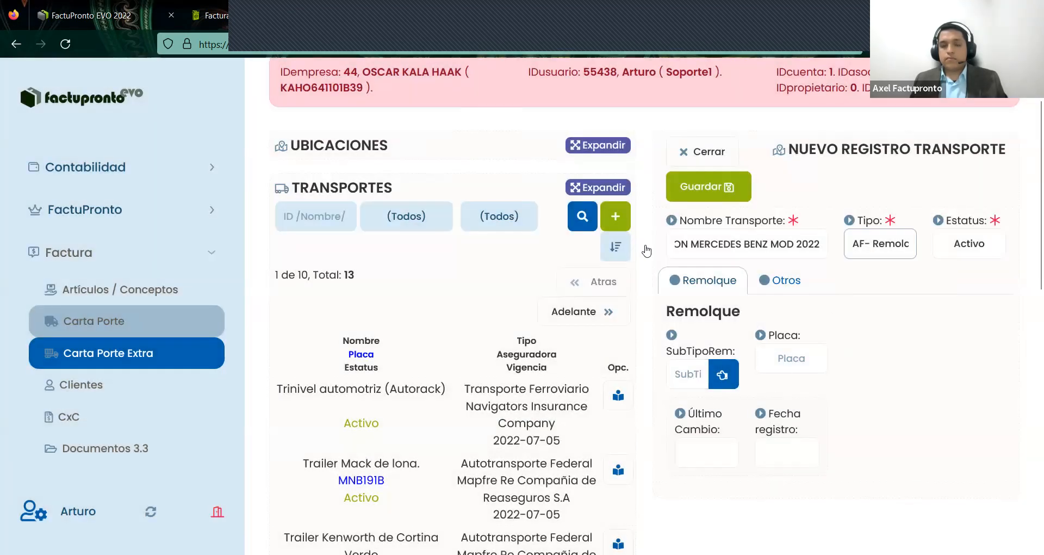
left_click(649, 252)
left_click(718, 314)
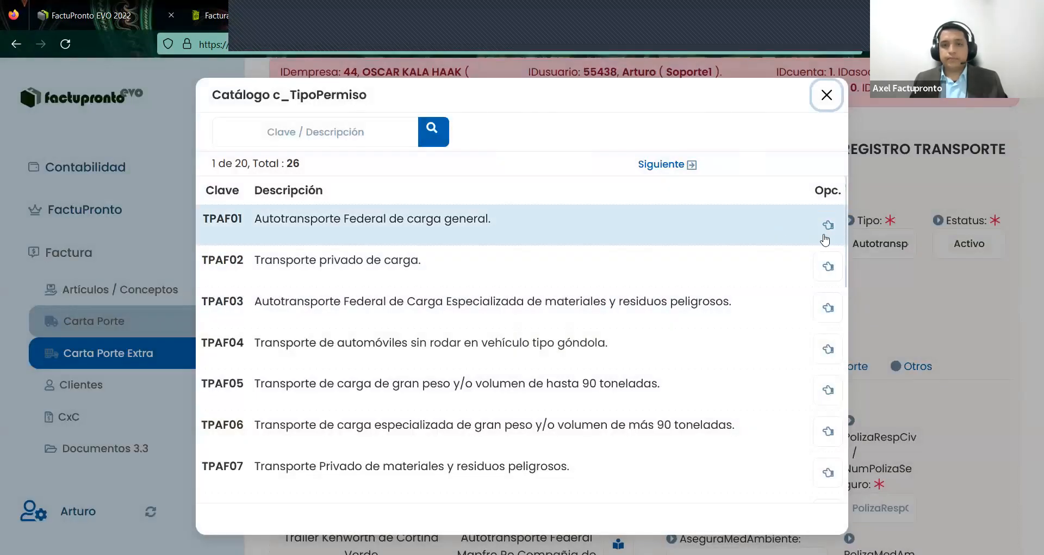
left_click(826, 227)
- Enter SCT permit 89034HN, insurer AXXA SEGUROS and the liability policy number
left_click(791, 333)
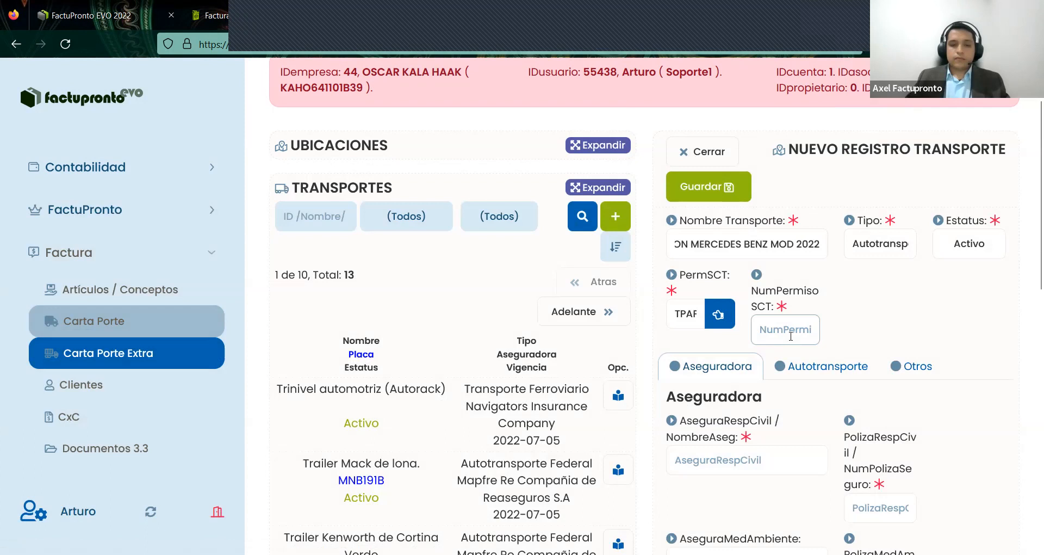
type("89034")
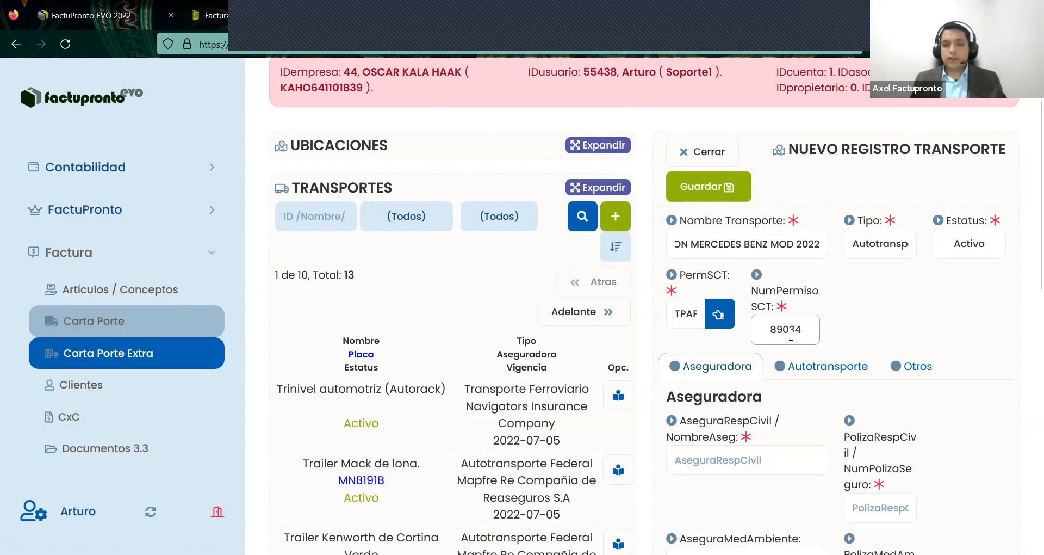
type("HN")
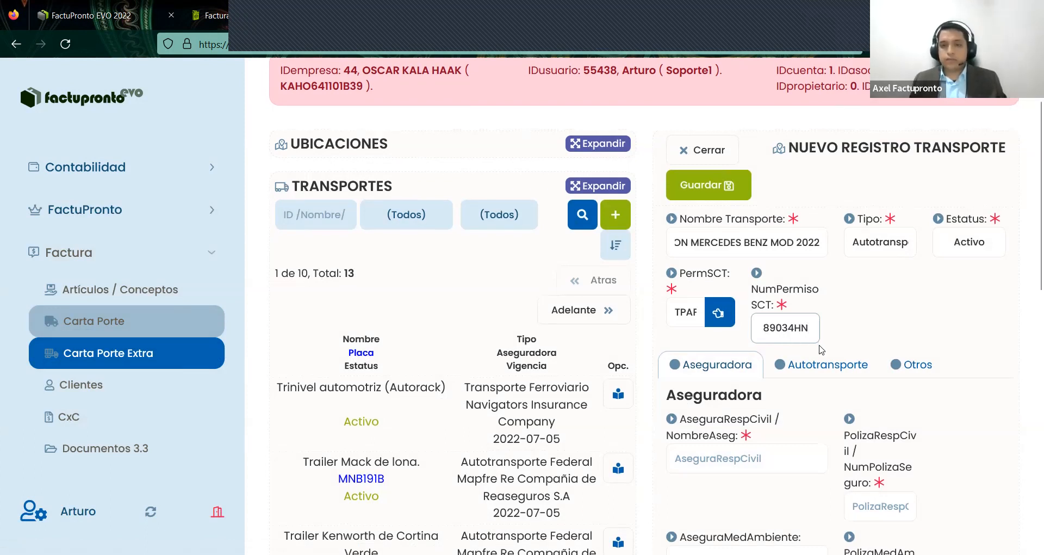
scroll(750, 294, "down", 3)
left_click(750, 294)
type("AXXA SEGUROS")
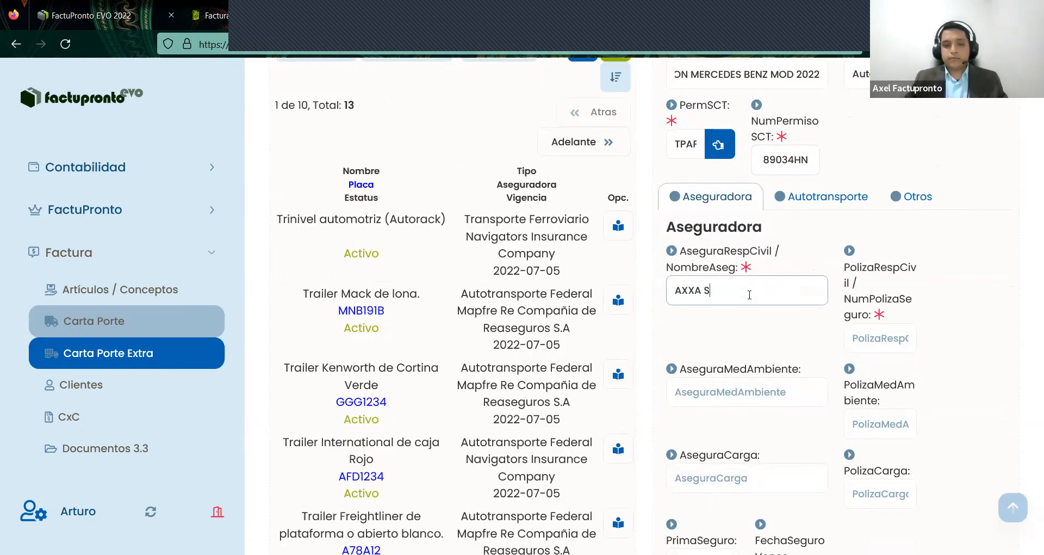
left_click(877, 351)
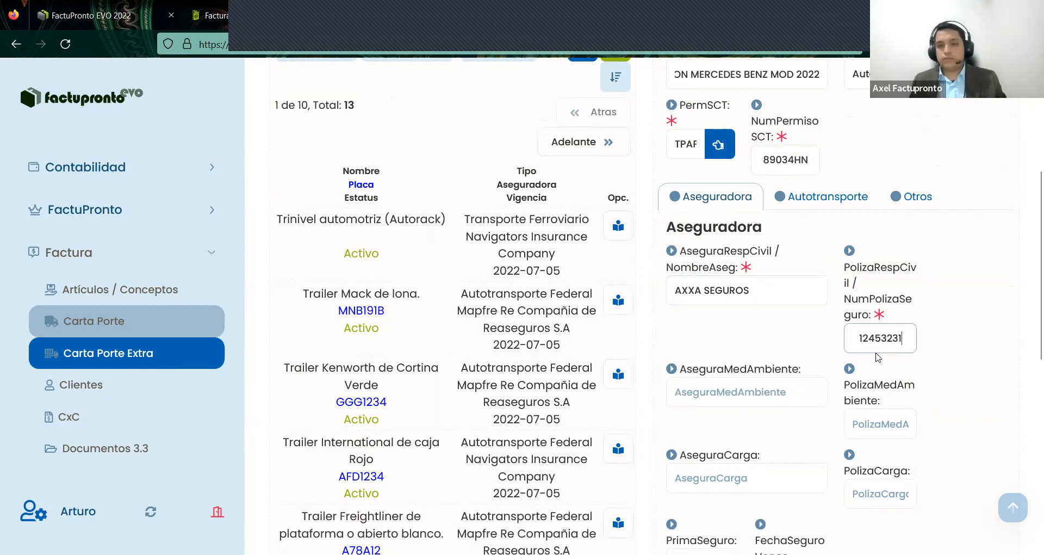
- Set vehicle configuration C2R2, plate 1234567 and model year 2022
scroll(877, 356, "down", 4)
scroll(849, 327, "up", 5)
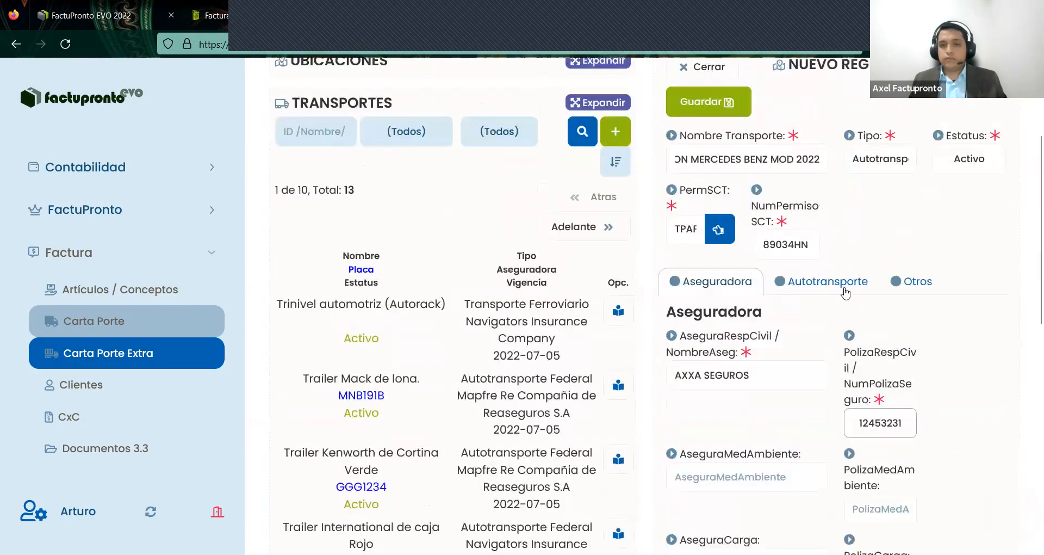
left_click(843, 288)
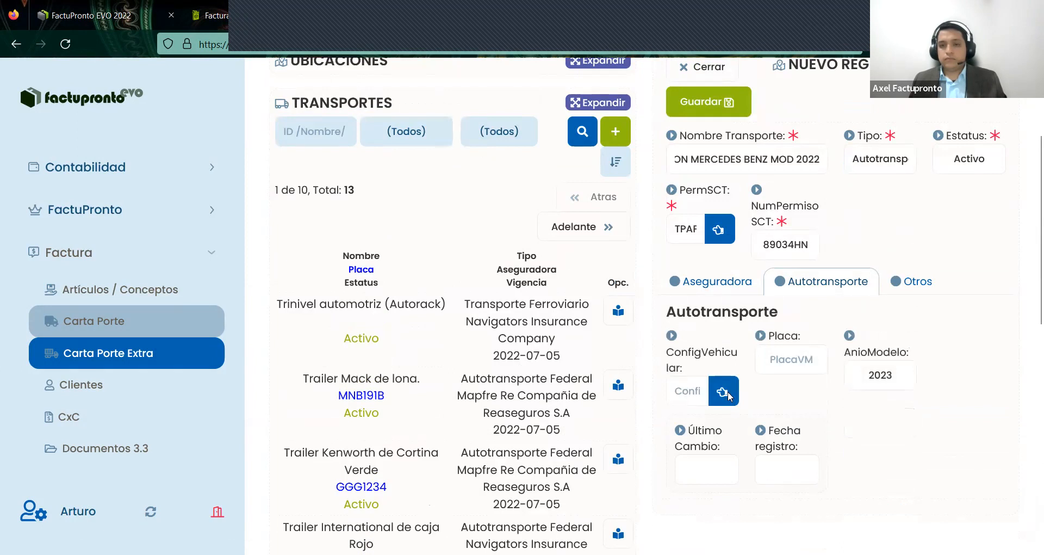
left_click(723, 393)
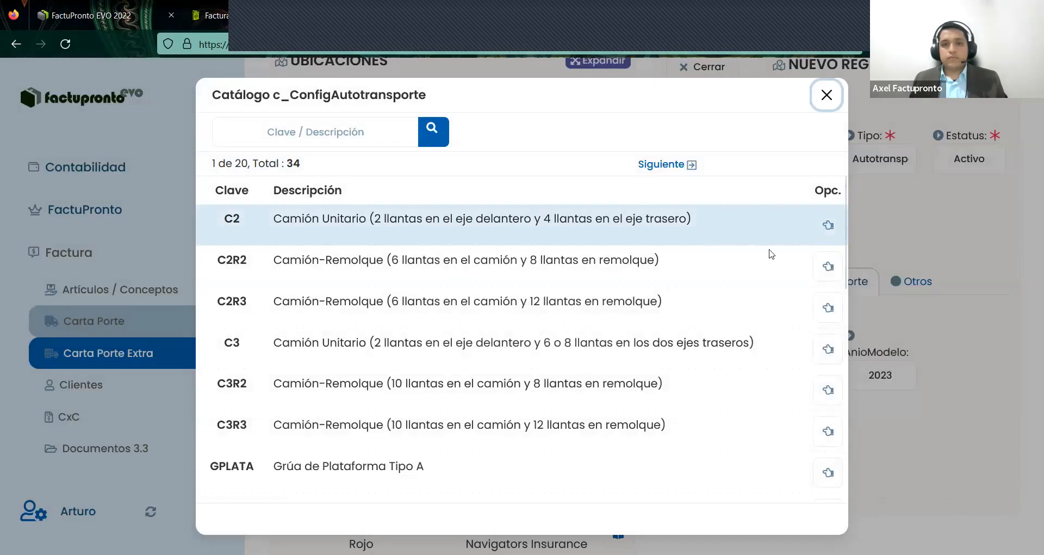
left_click(828, 266)
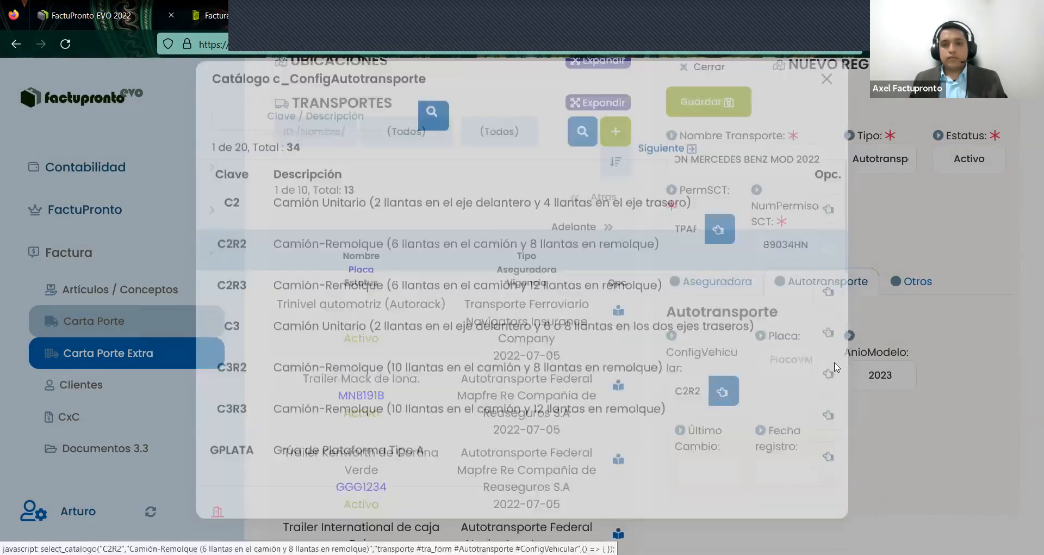
left_click(795, 358)
type("1234567")
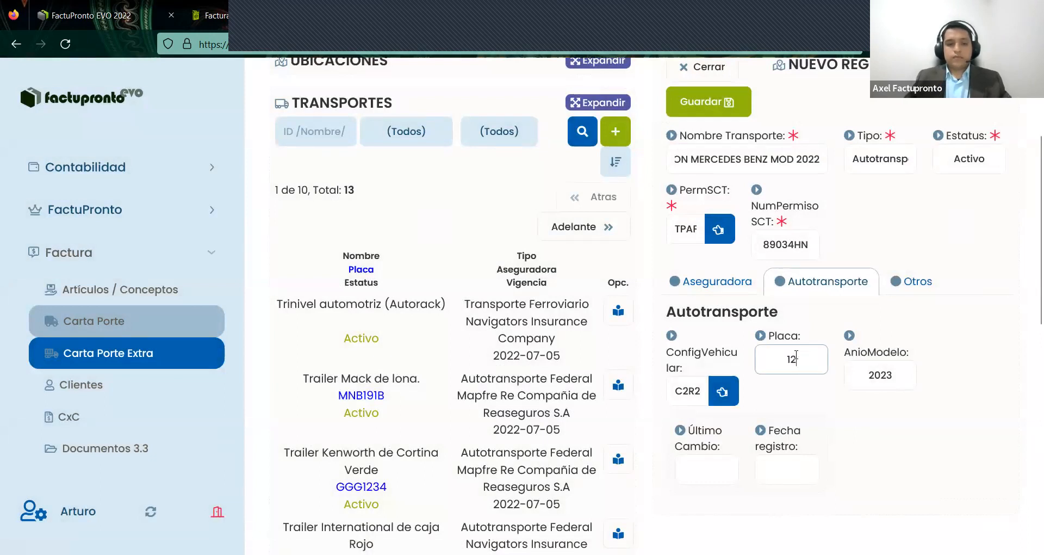
left_click(869, 403)
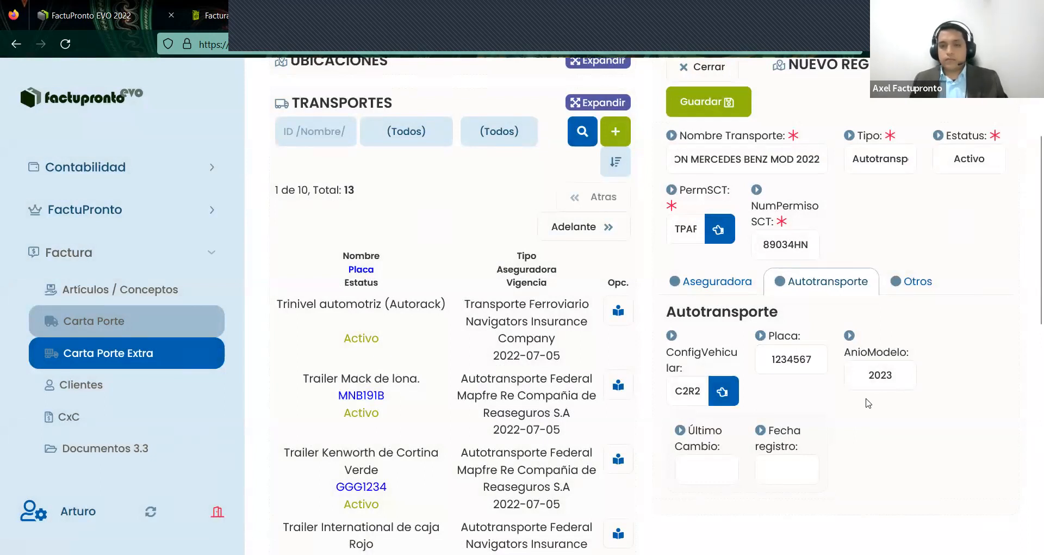
left_click(898, 373)
left_click(859, 82)
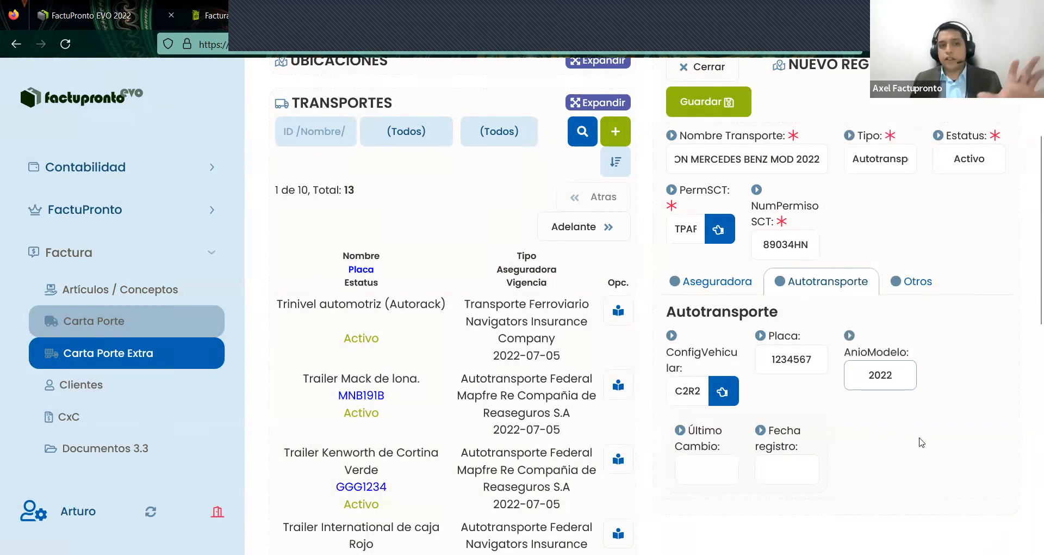
- Save the transport as Transporte #24 and close its detail panel
left_click(916, 284)
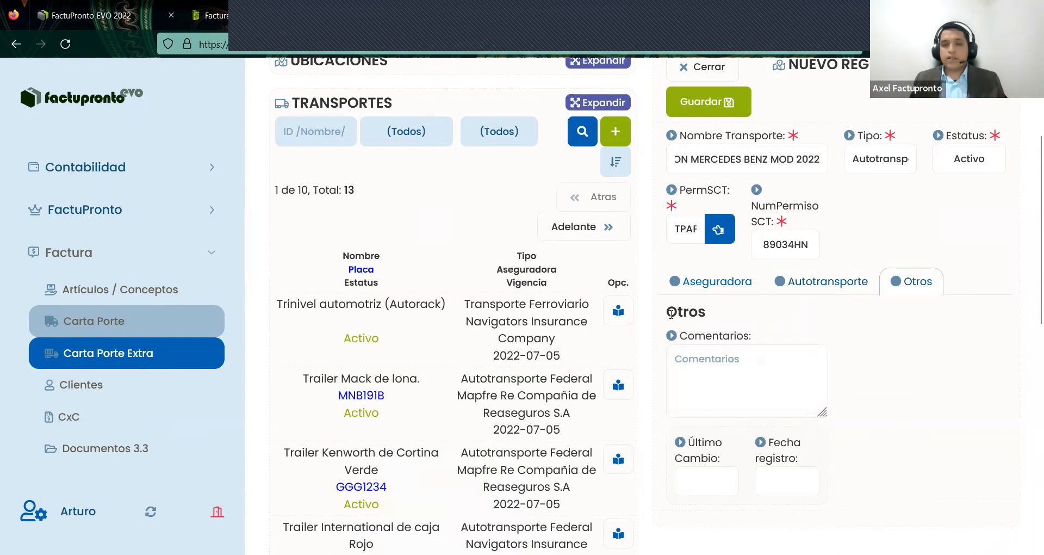
left_click(780, 384)
scroll(848, 389, "down", 3)
scroll(871, 342, "up", 5)
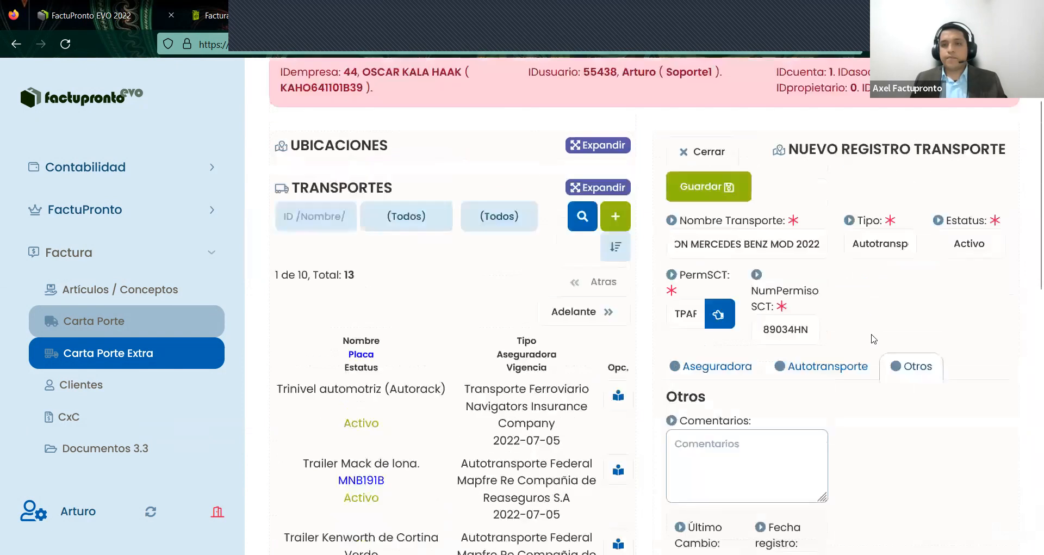
left_click(723, 188)
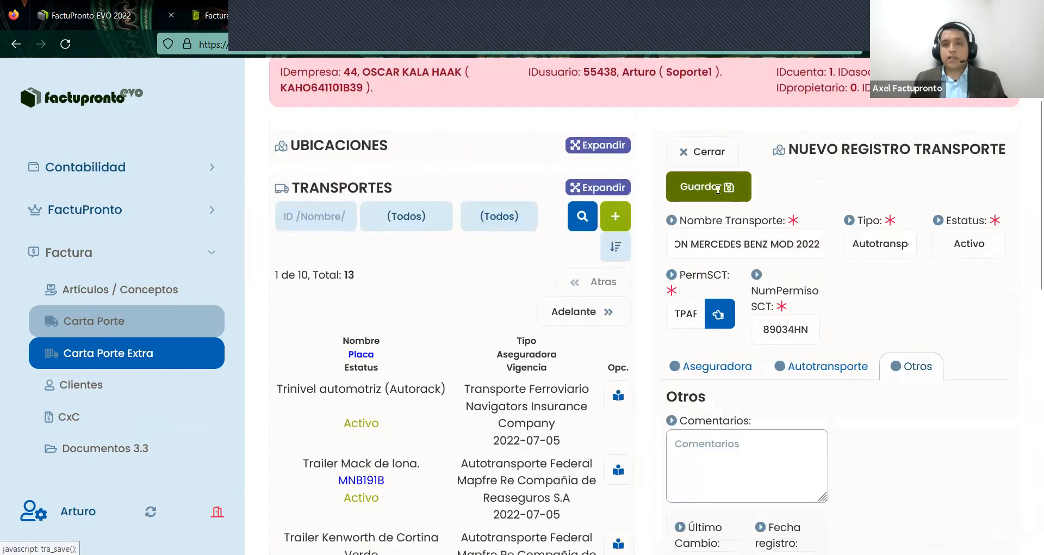
left_click(718, 158)
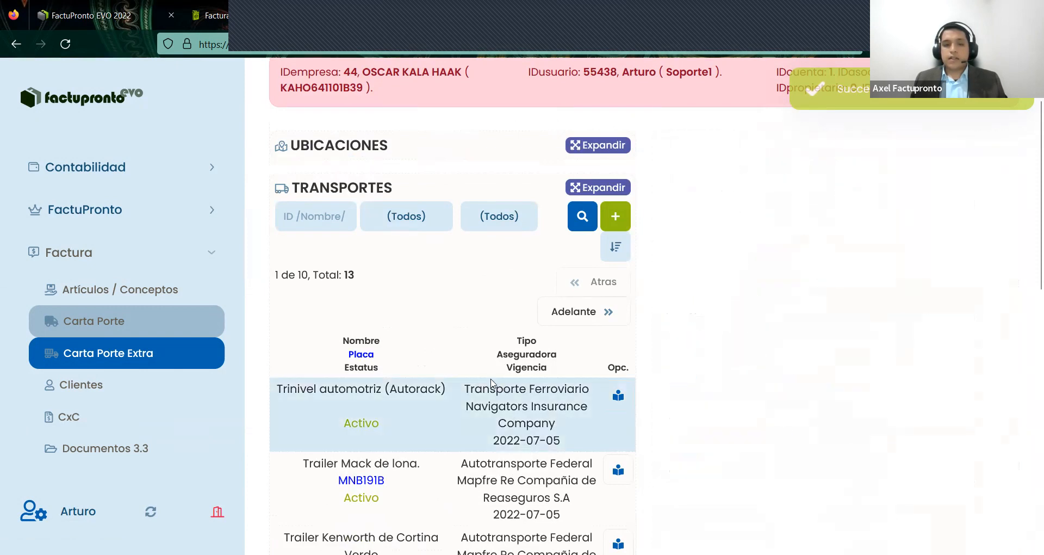
- Start a new contact under Contactos and enter the driver's full name
scroll(503, 367, "down", 2)
scroll(503, 367, "down", 2)
scroll(544, 283, "up", 6)
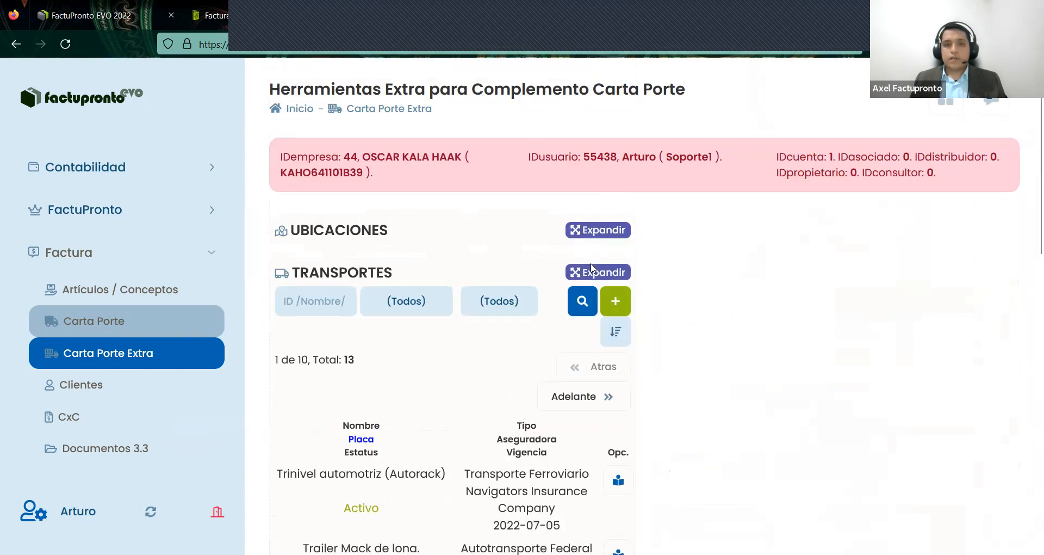
left_click(592, 272)
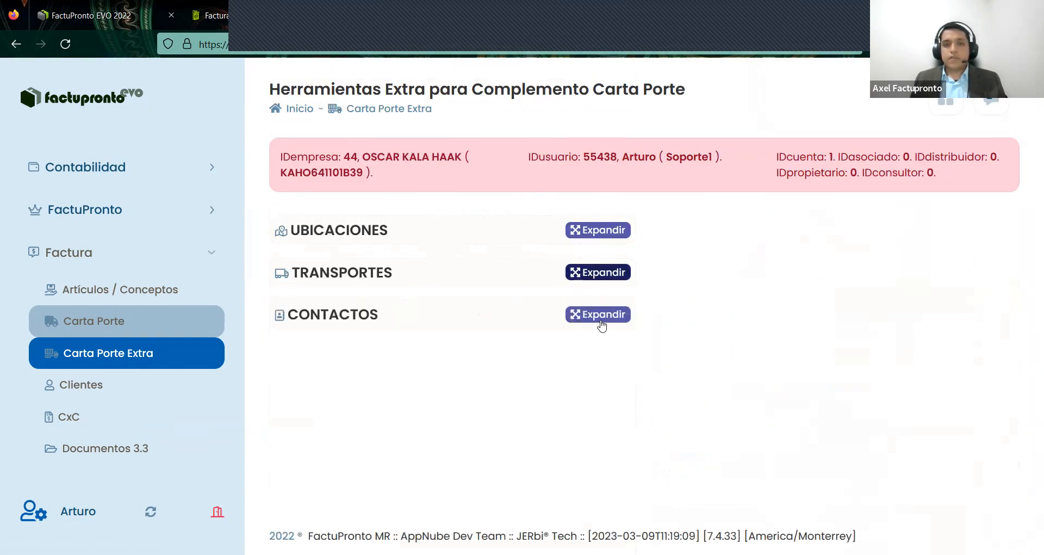
left_click(602, 325)
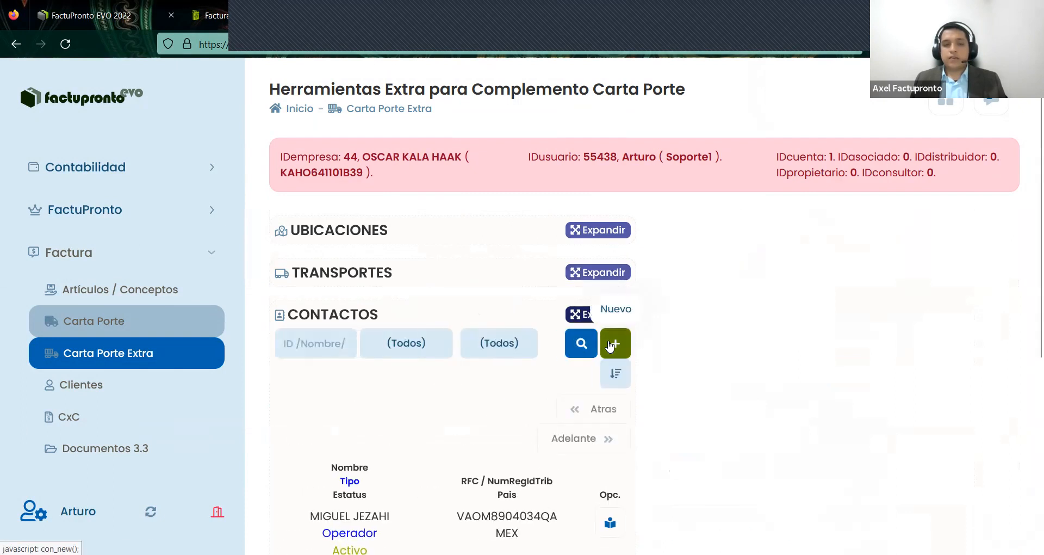
left_click(609, 346)
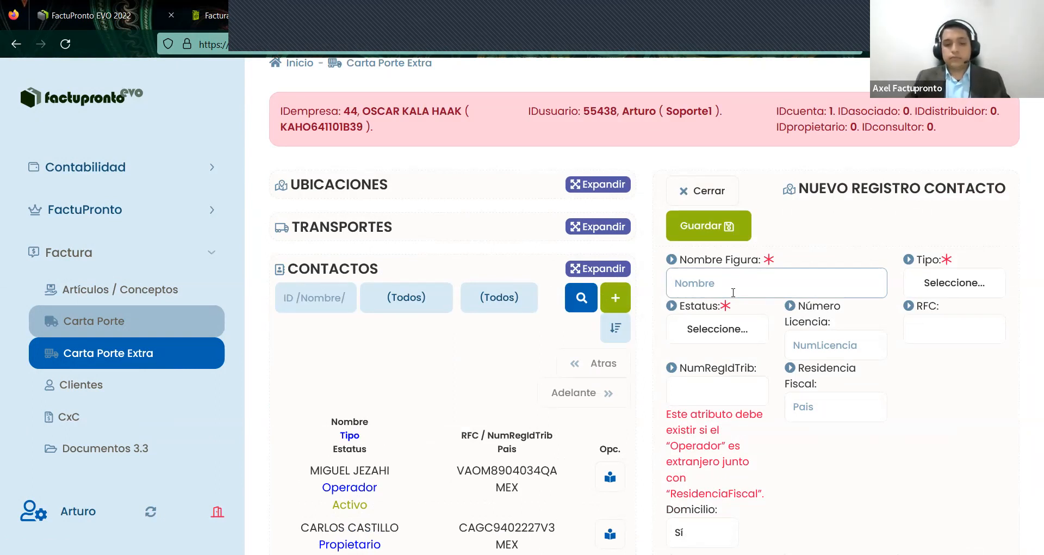
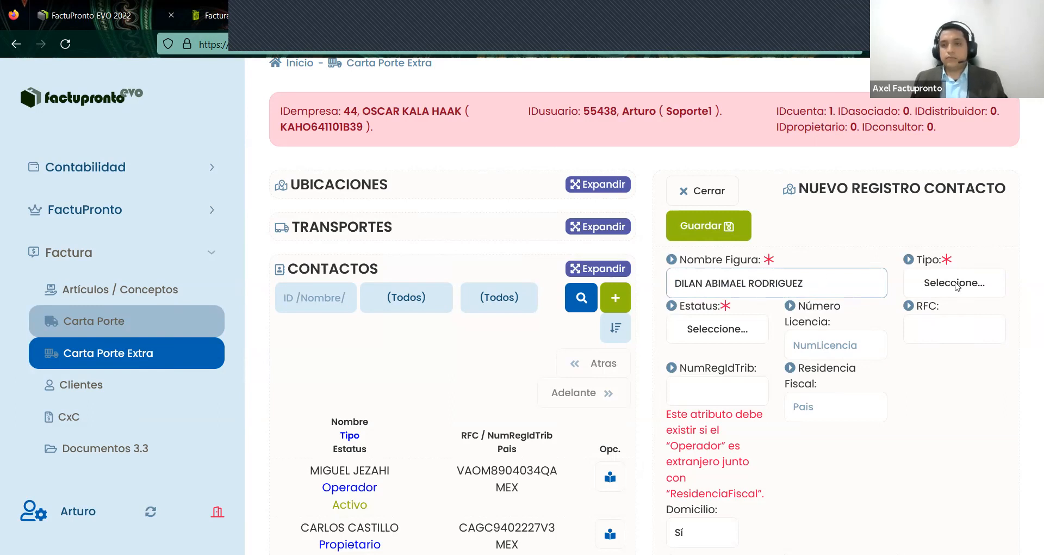
- Set the contact type to Operador and status to Activo
left_click(969, 285)
left_click(969, 285)
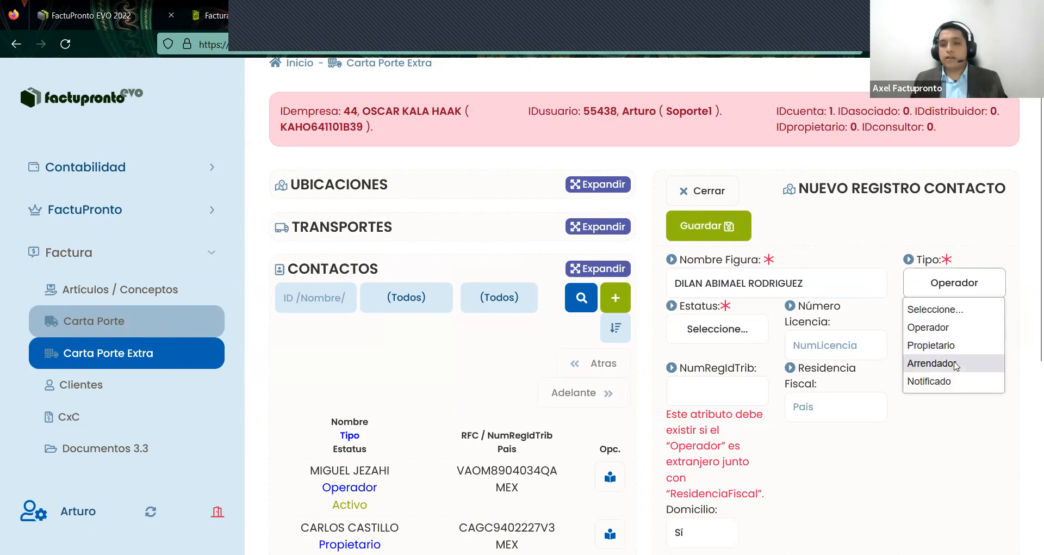
left_click(951, 329)
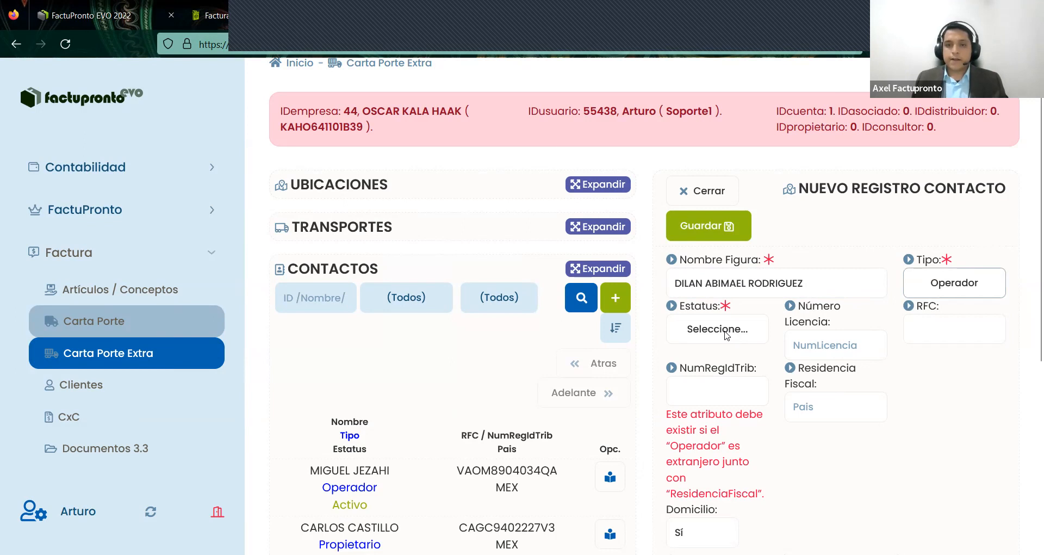
left_click(725, 331)
left_click(722, 374)
- Enter the driver's licence number and RFC
left_click(848, 349)
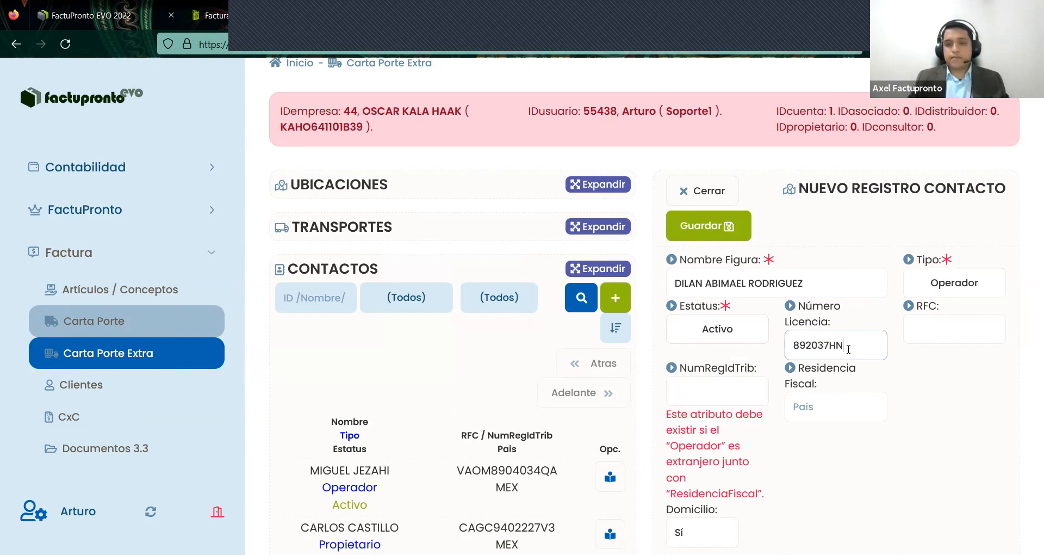
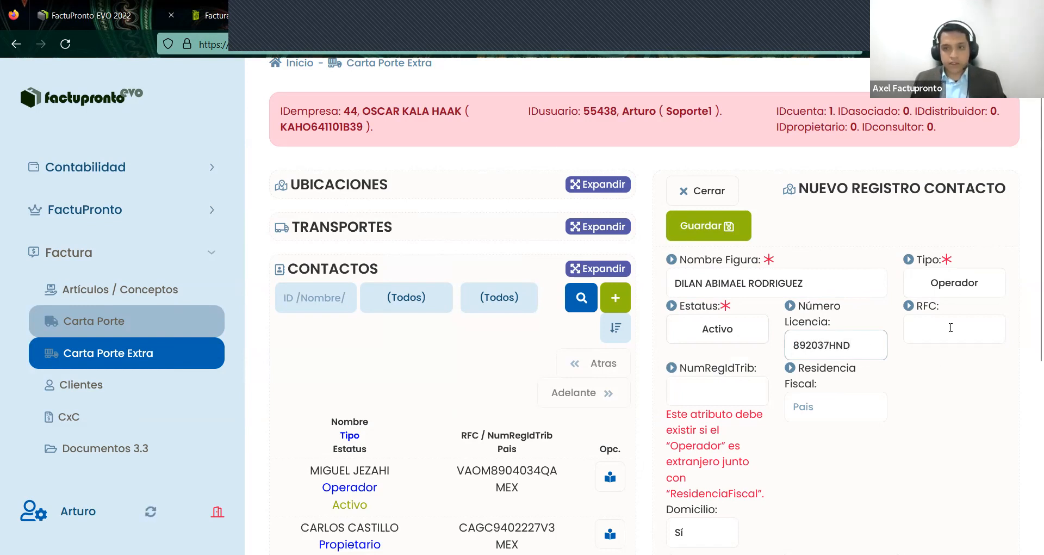
scroll(932, 275, "down", 3)
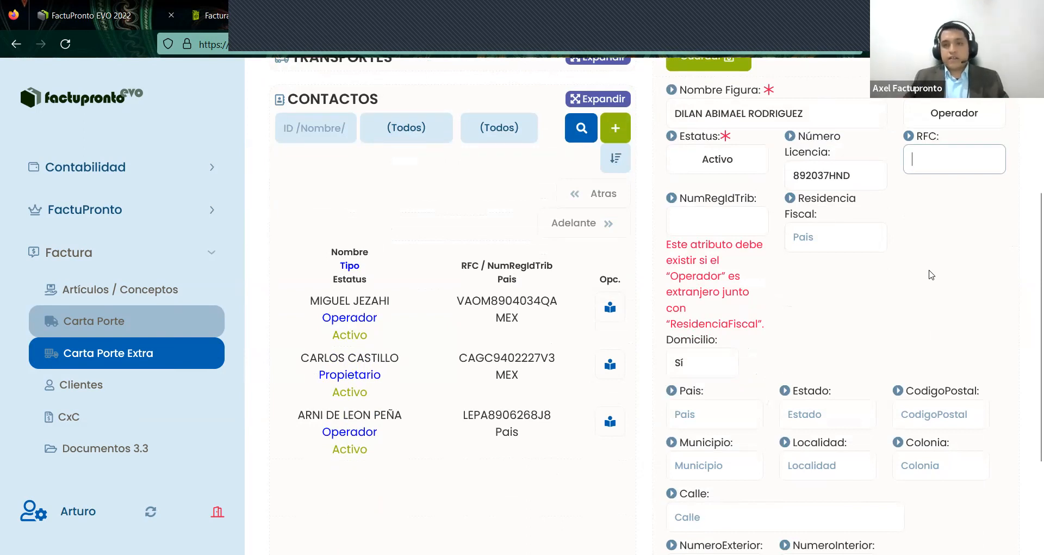
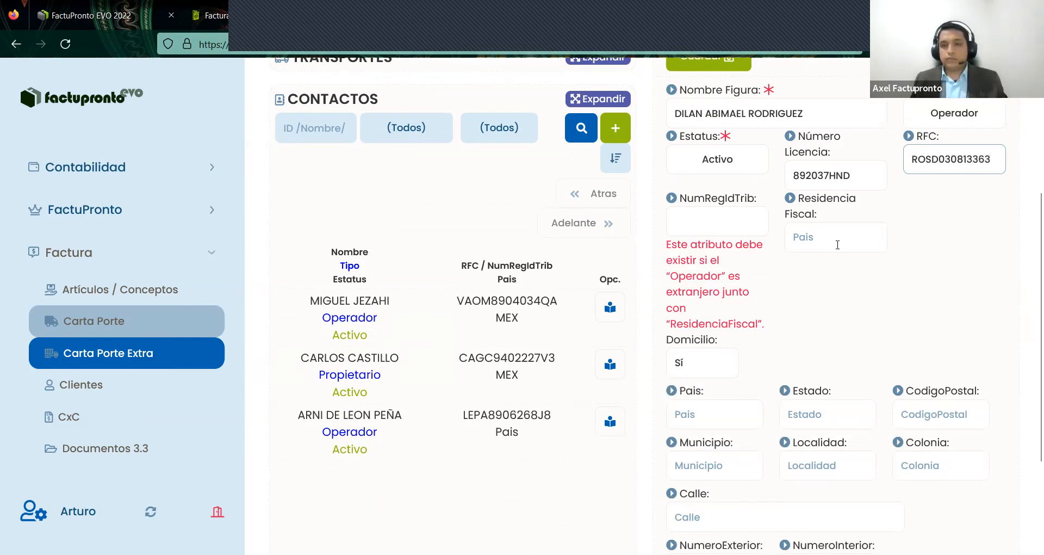
left_click(838, 245)
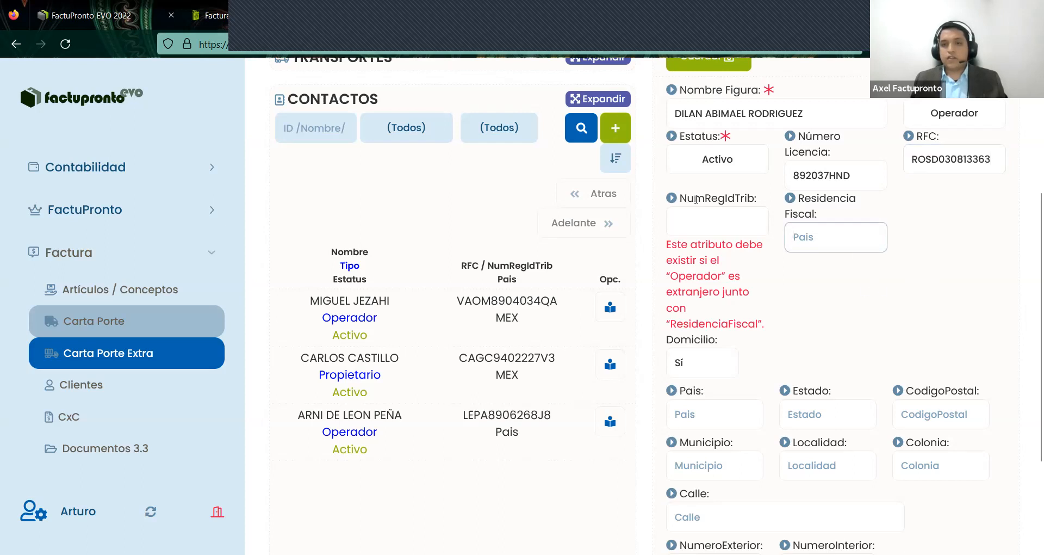
left_click_drag(820, 217, 802, 201)
left_click(859, 284)
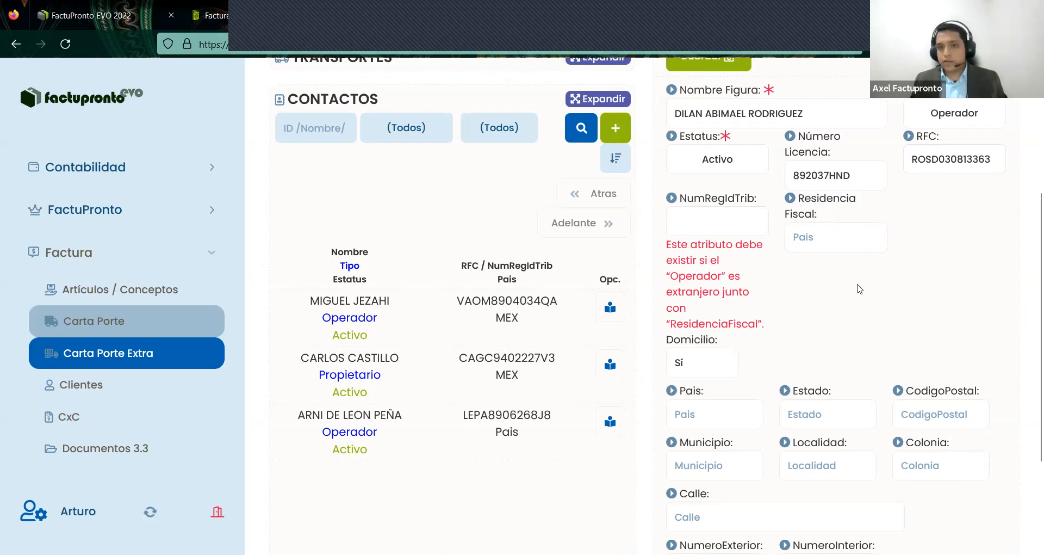
left_click(818, 231)
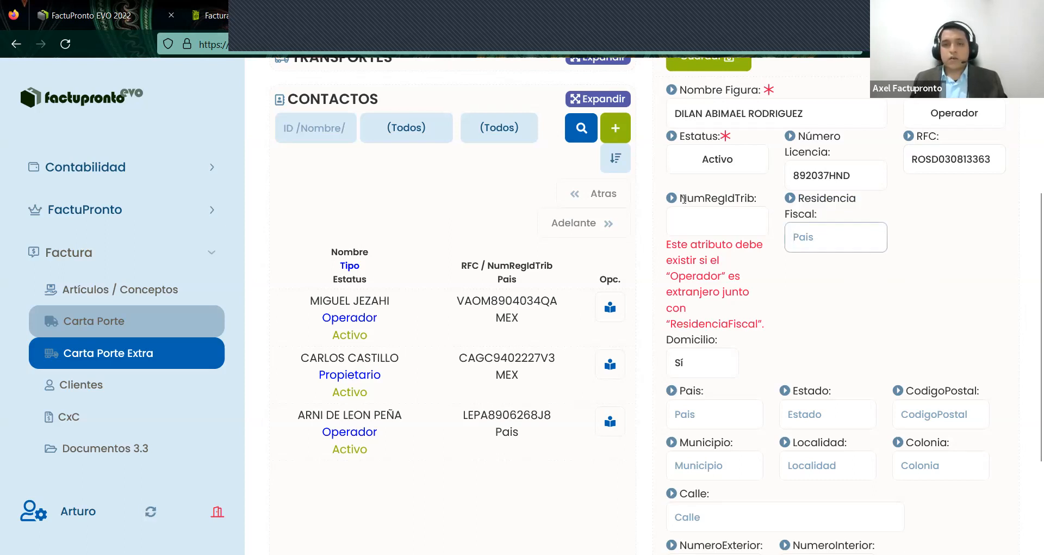
left_click_drag(680, 198, 758, 198)
left_click(855, 310)
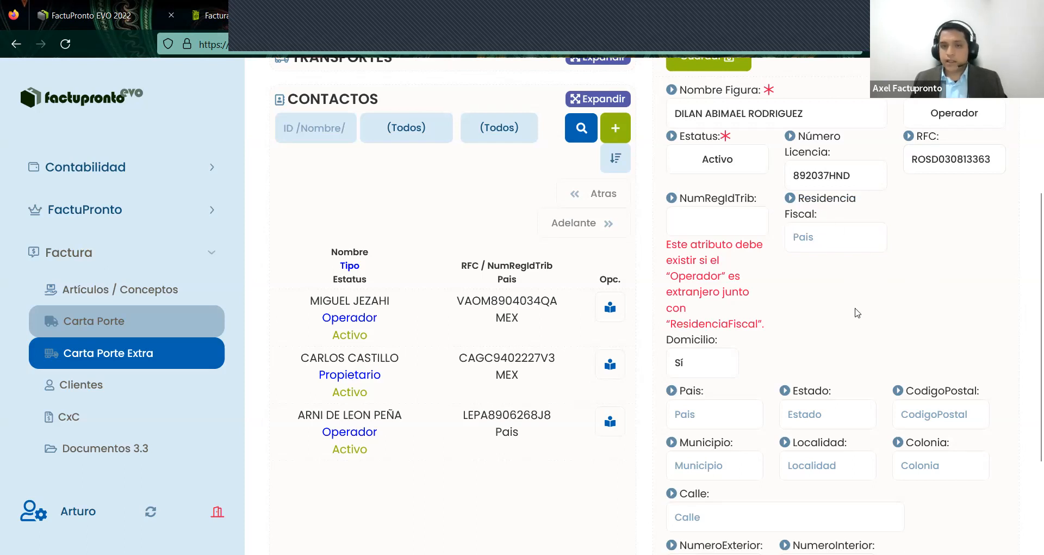
scroll(853, 310, "down", 1)
scroll(853, 310, "down", 1)
- Enter the operator's address: country MEX, state NLE, postal code, municipality 023, locality 010, colonia 0010
left_click(716, 330)
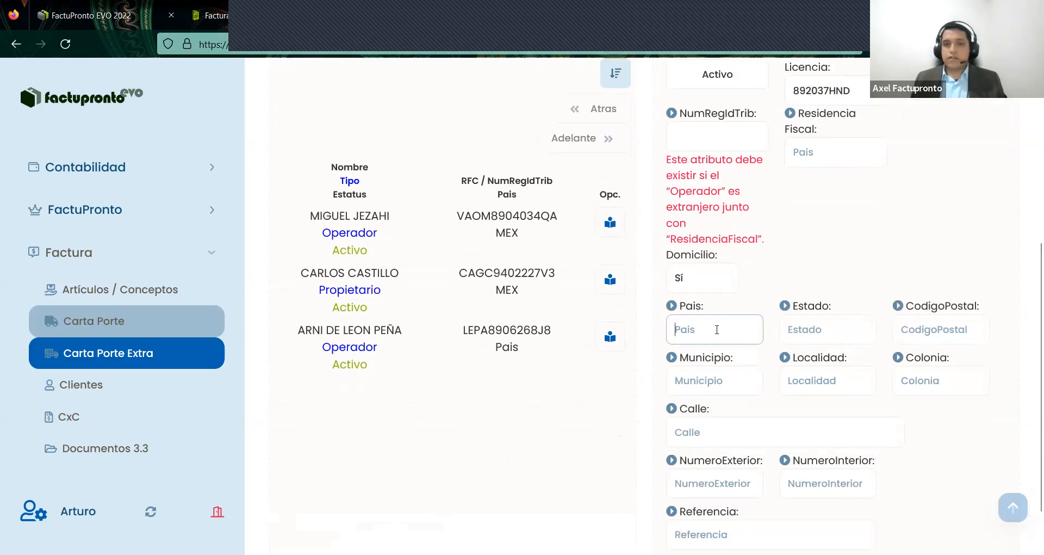
type("MEX")
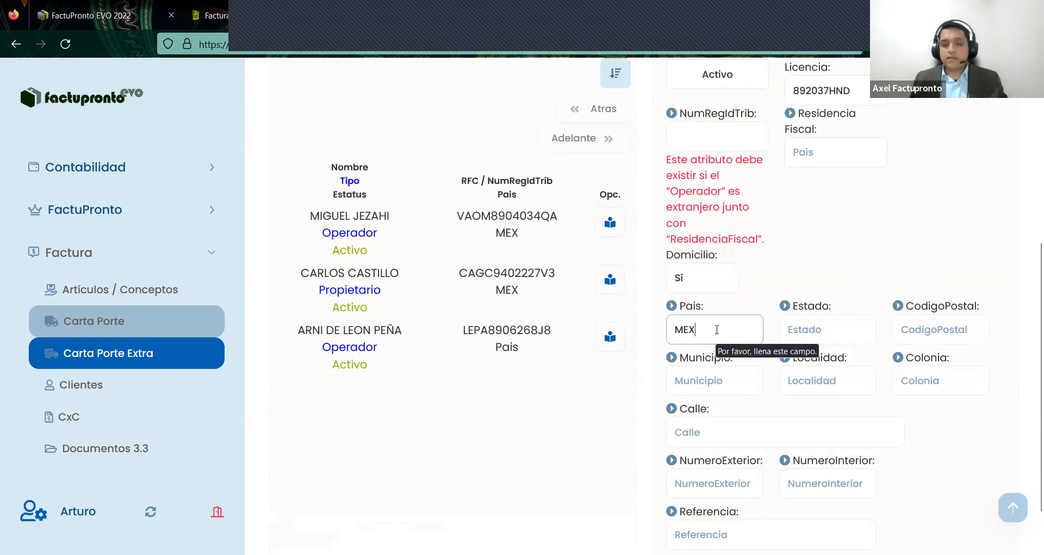
left_click(810, 331)
type("NLE")
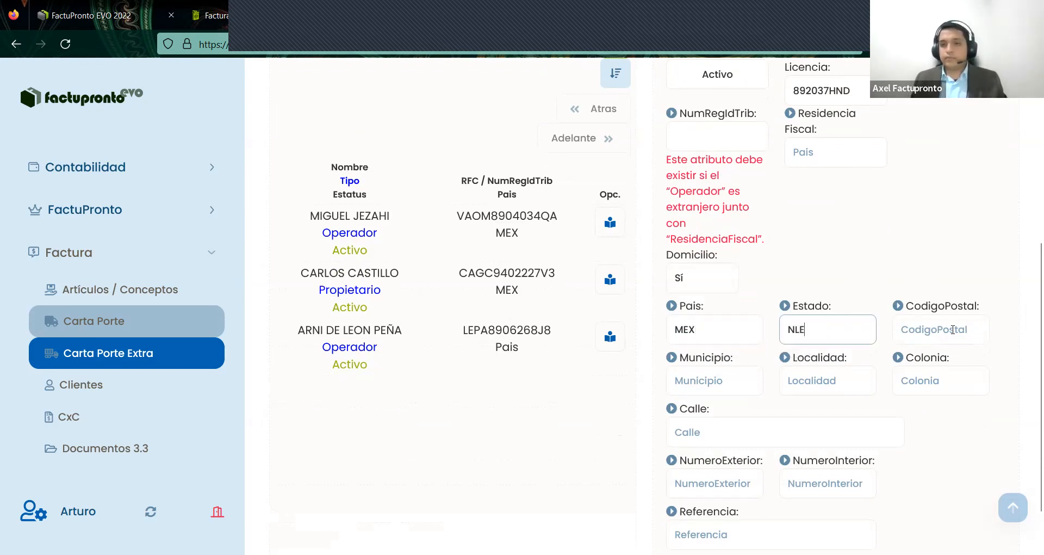
left_click(953, 330)
type("67267")
left_click(718, 383)
type("0")
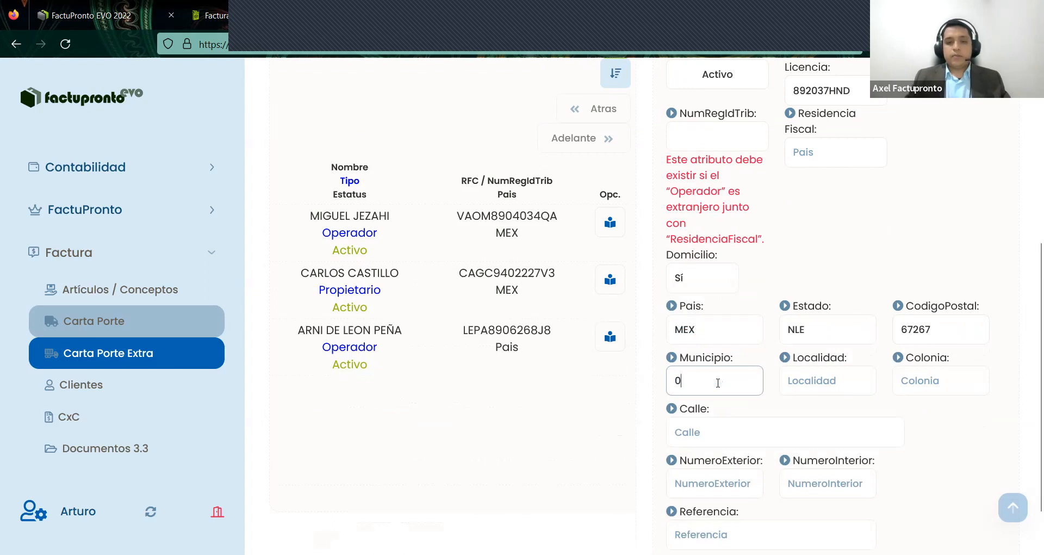
type("23")
left_click(816, 386)
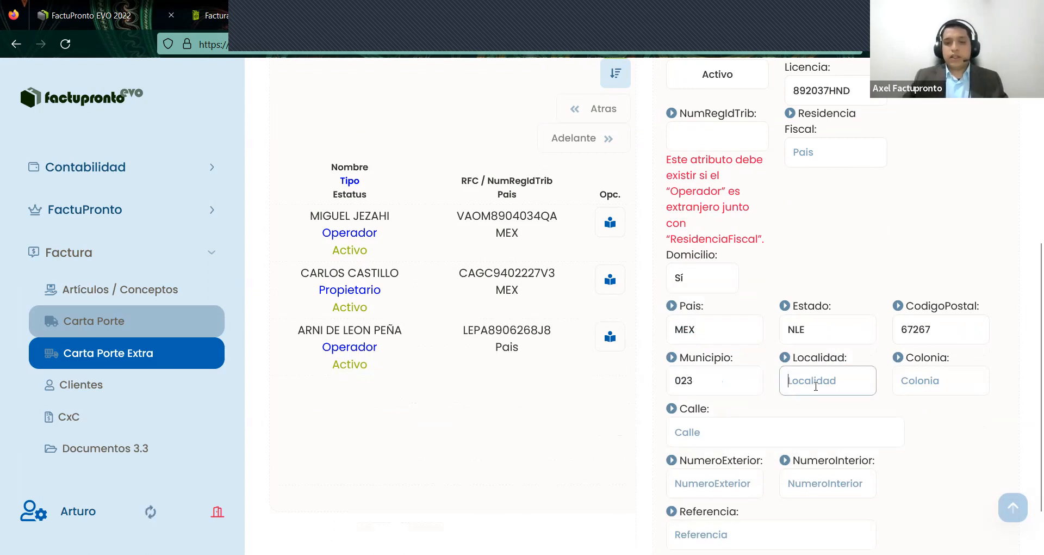
type("010")
left_click(933, 388)
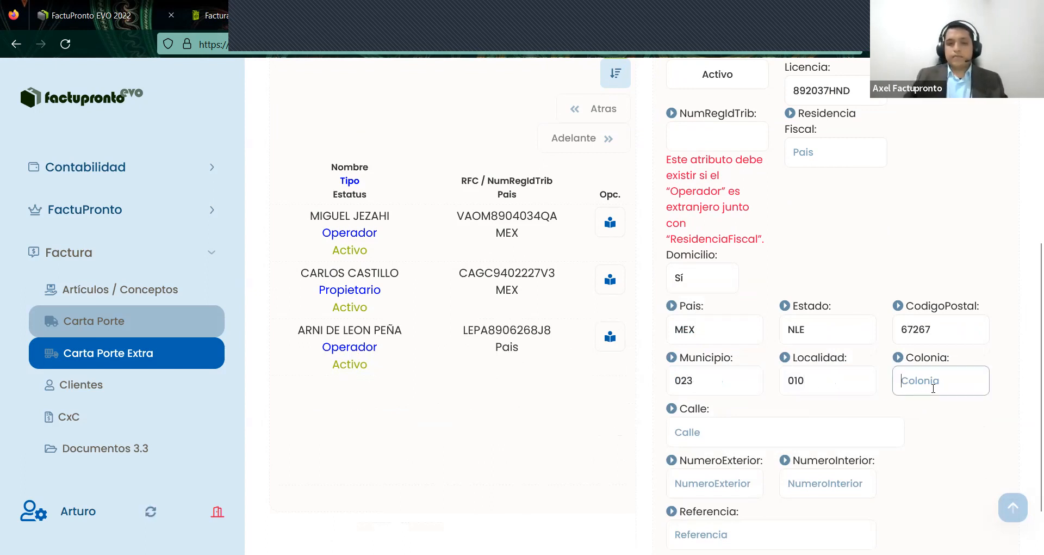
type("0010")
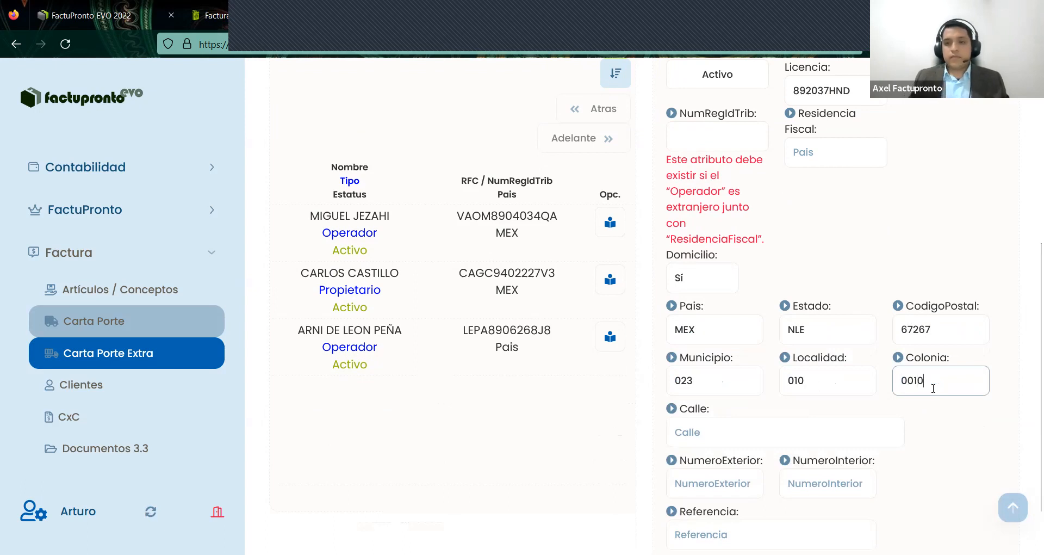
- Add the street and exterior/interior numbers, then save as Contacto #6
left_click(845, 427)
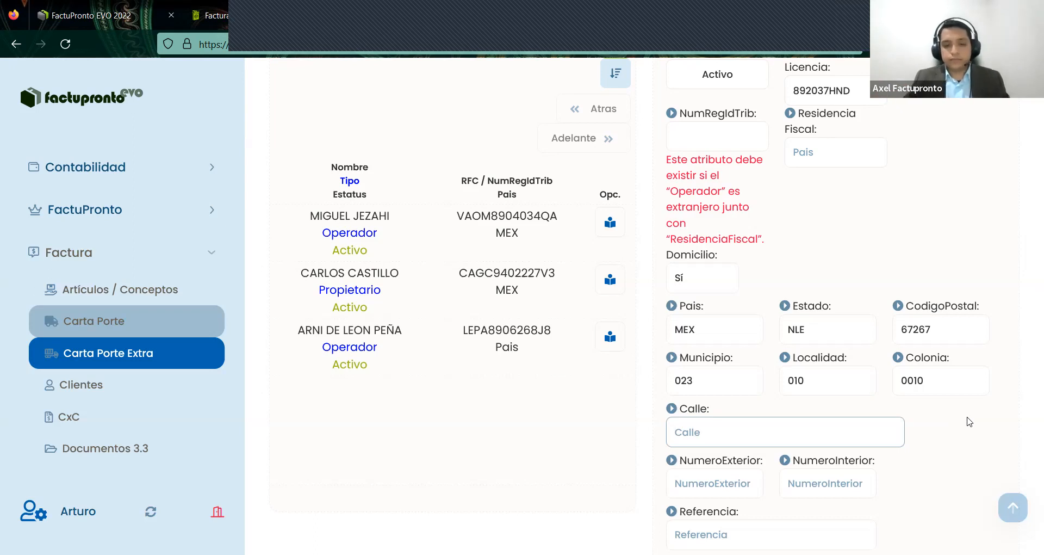
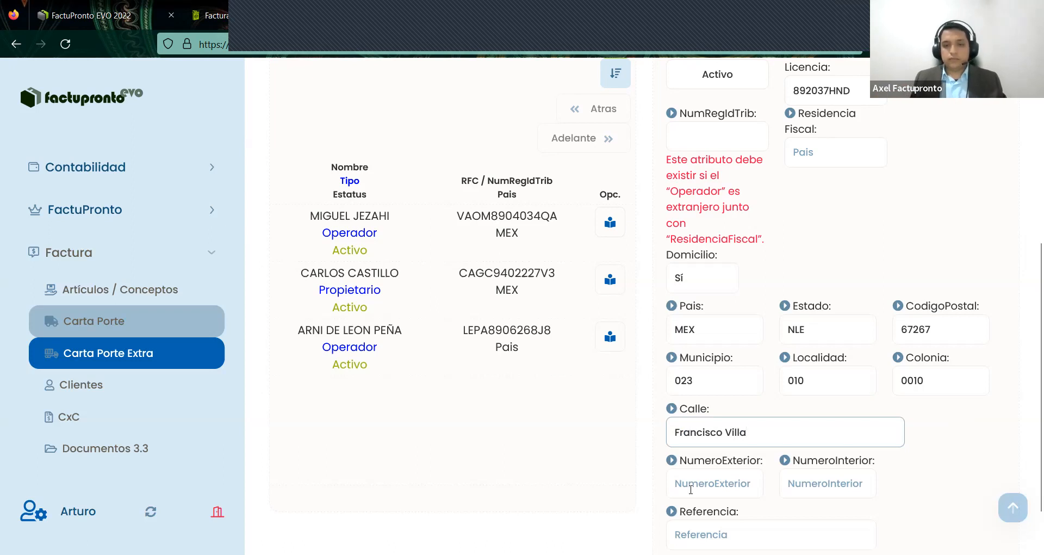
left_click(692, 489)
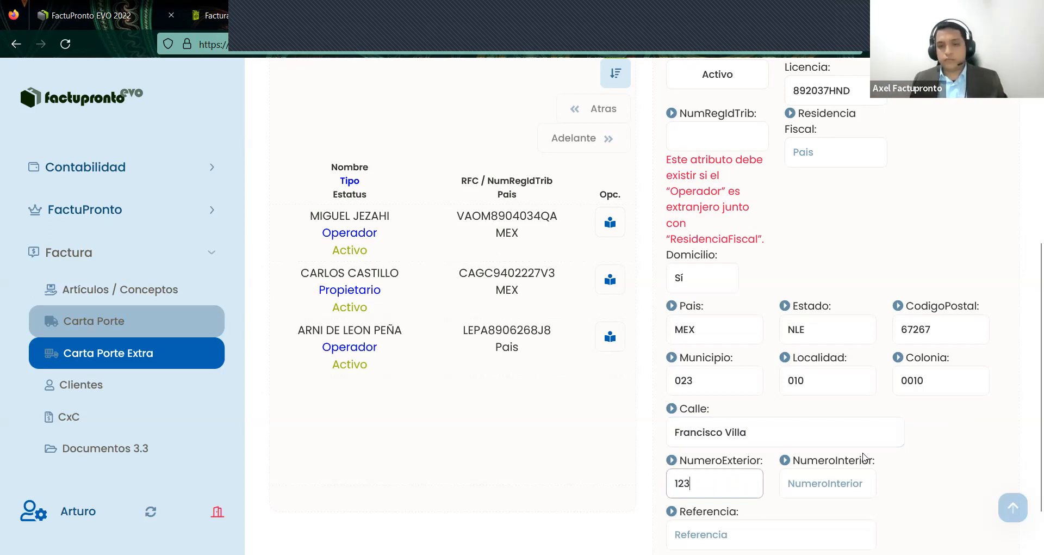
scroll(865, 457, "down", 2)
left_click(838, 428)
type("B")
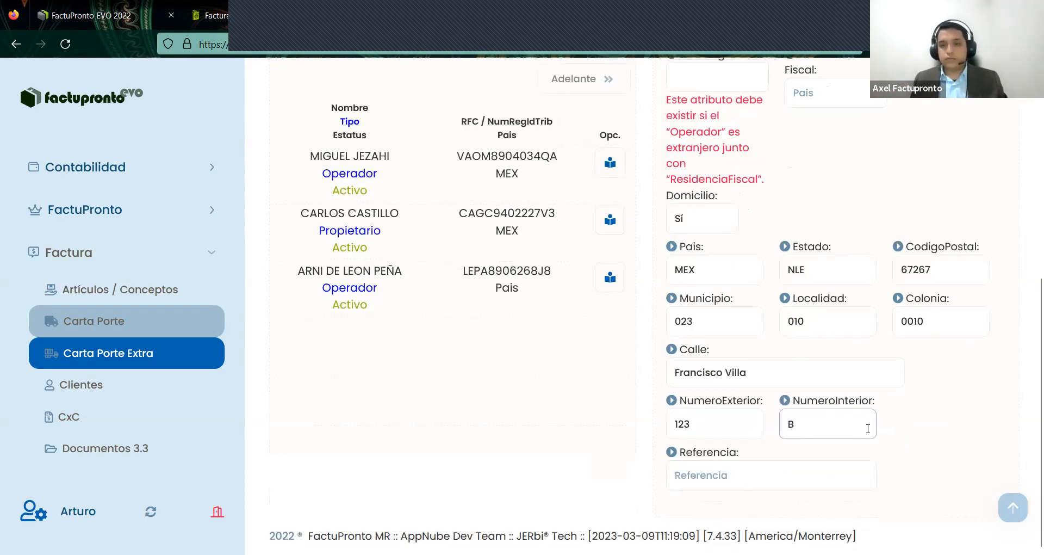
scroll(930, 414, "up", 6)
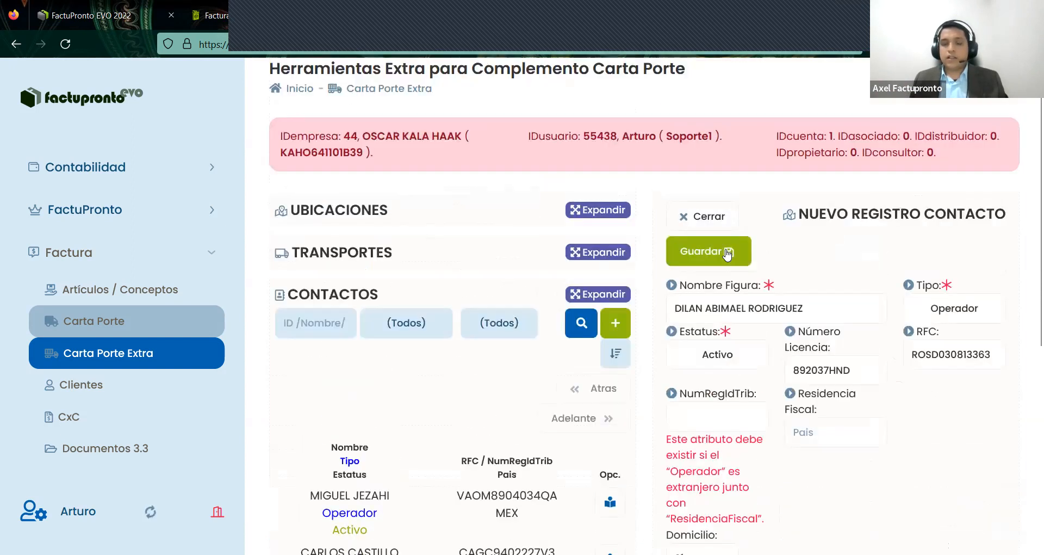
left_click(728, 251)
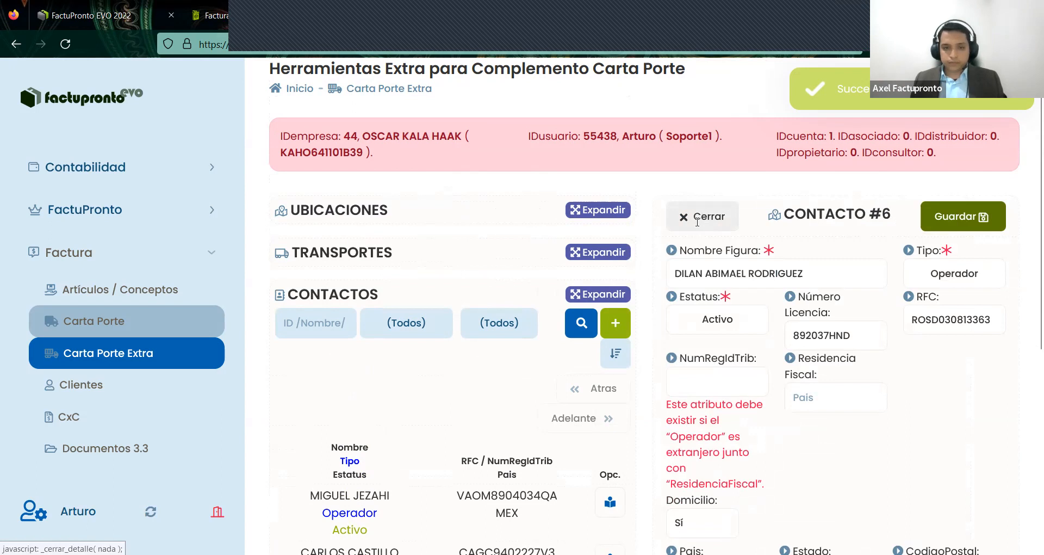
- Close the saved contact's details and collapse the Contactos section
left_click(706, 219)
scroll(489, 424, "down", 3)
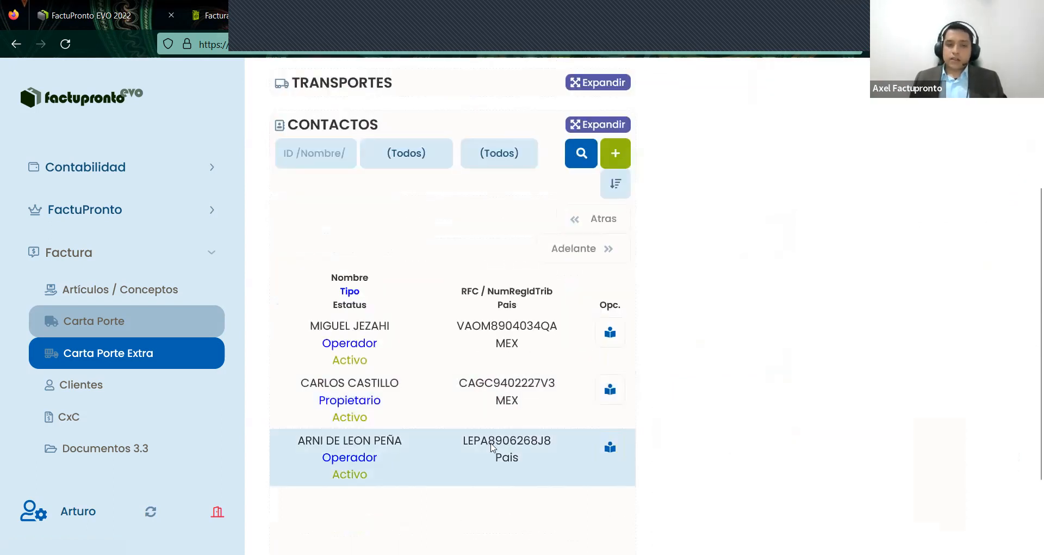
scroll(525, 432, "down", 2)
scroll(580, 241, "up", 2)
scroll(580, 234, "up", 1)
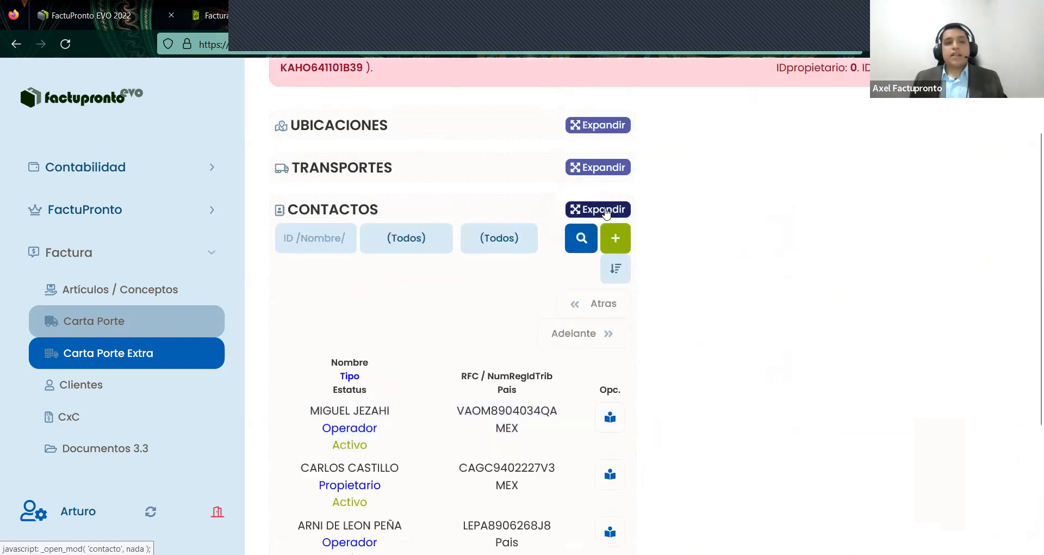
left_click(599, 207)
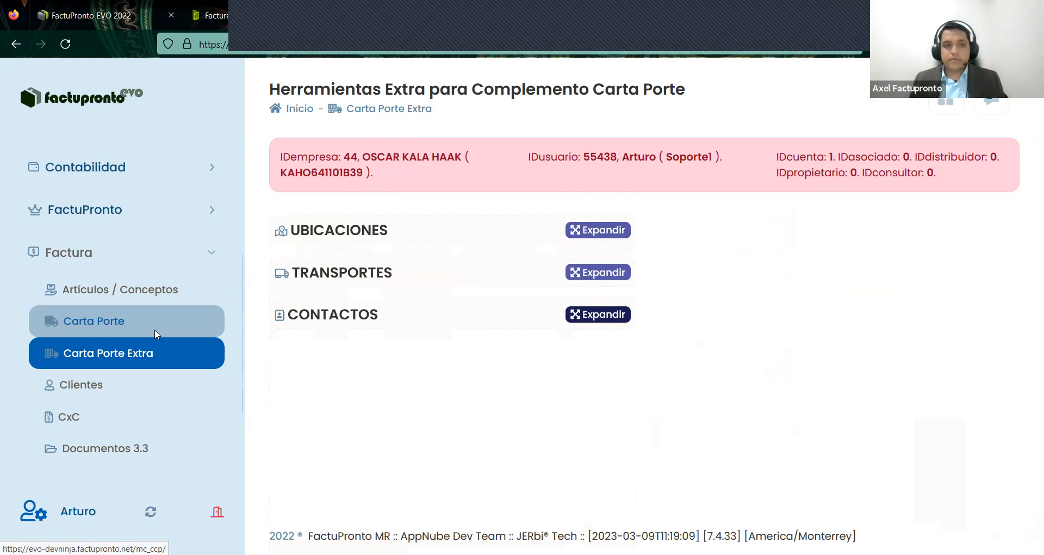
- Open Carta Porte draft 525 for editing from the Carta Porte page
left_click(154, 330)
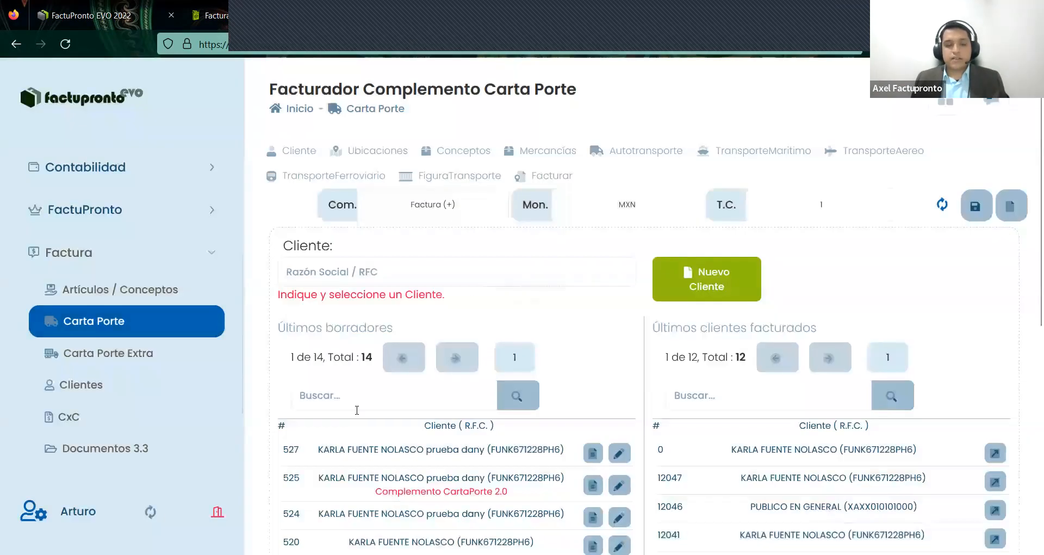
scroll(523, 431, "down", 2)
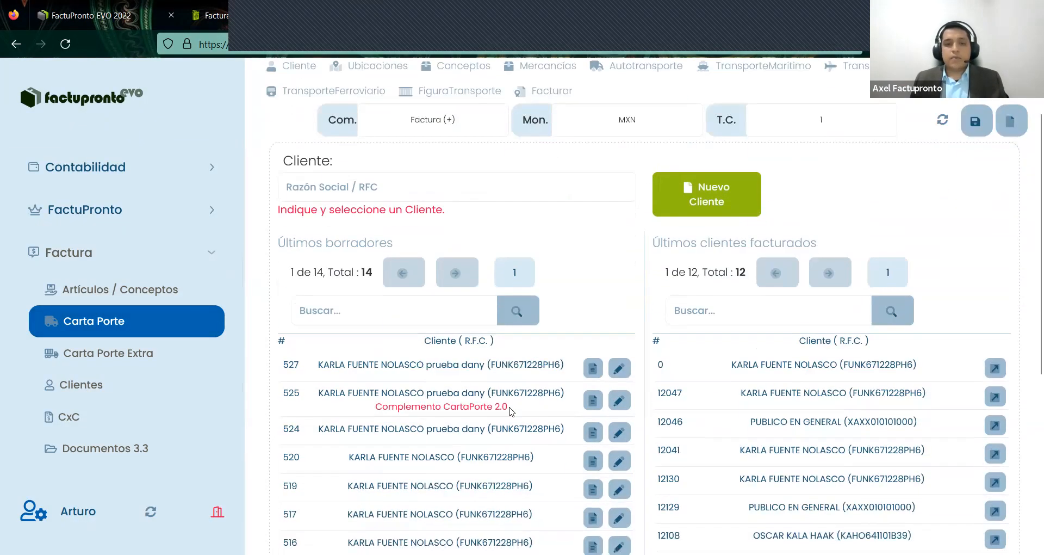
left_click(618, 403)
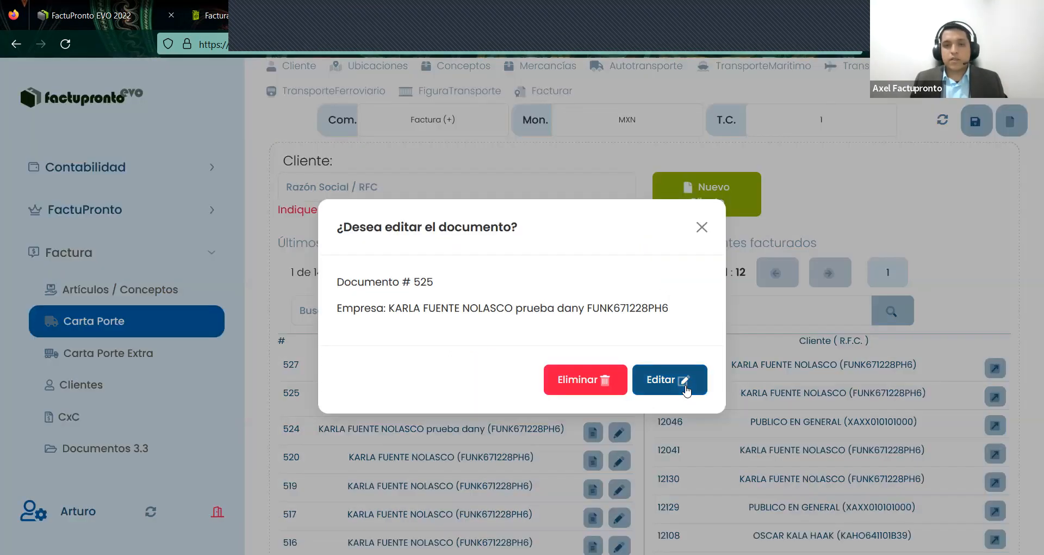
left_click(686, 387)
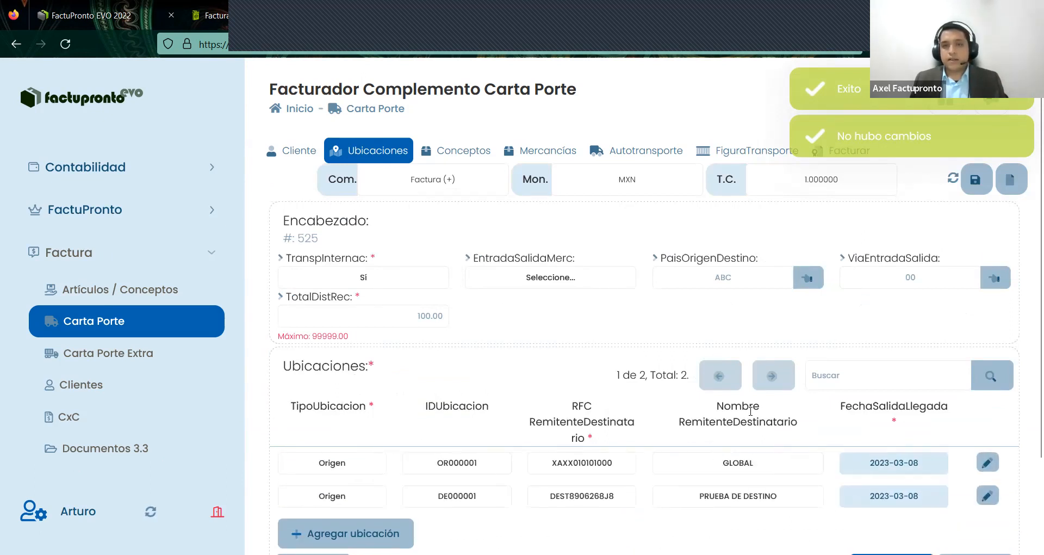
- Set the Origen location to the first saved foreign location (country AGA) and save it
scroll(921, 401, "down", 2)
left_click(987, 374)
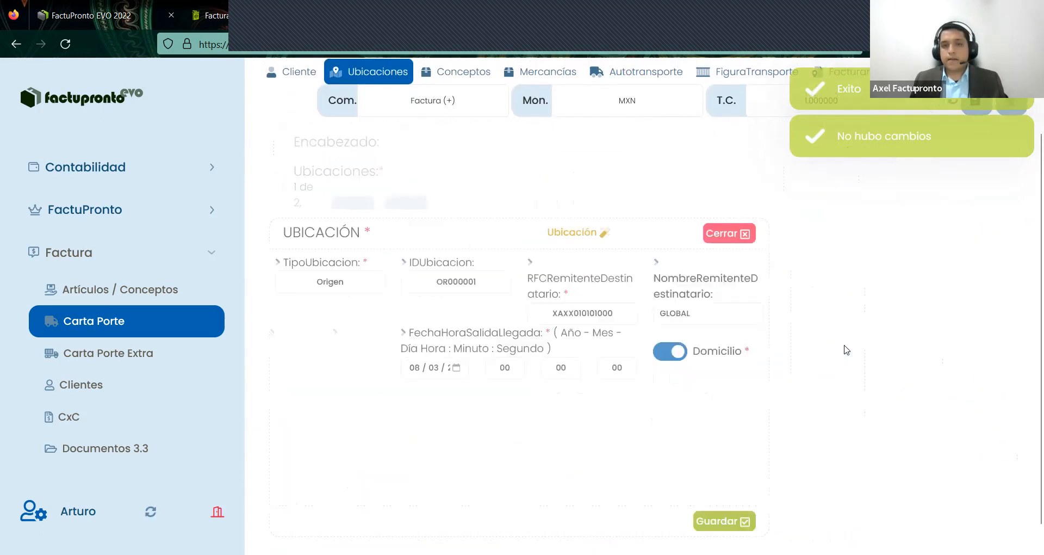
left_click(745, 148)
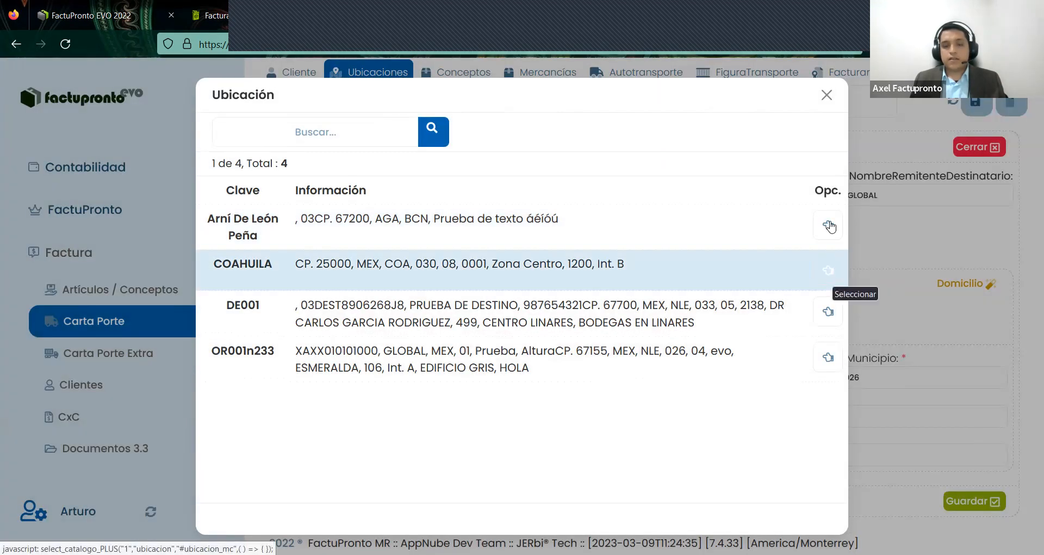
left_click(828, 225)
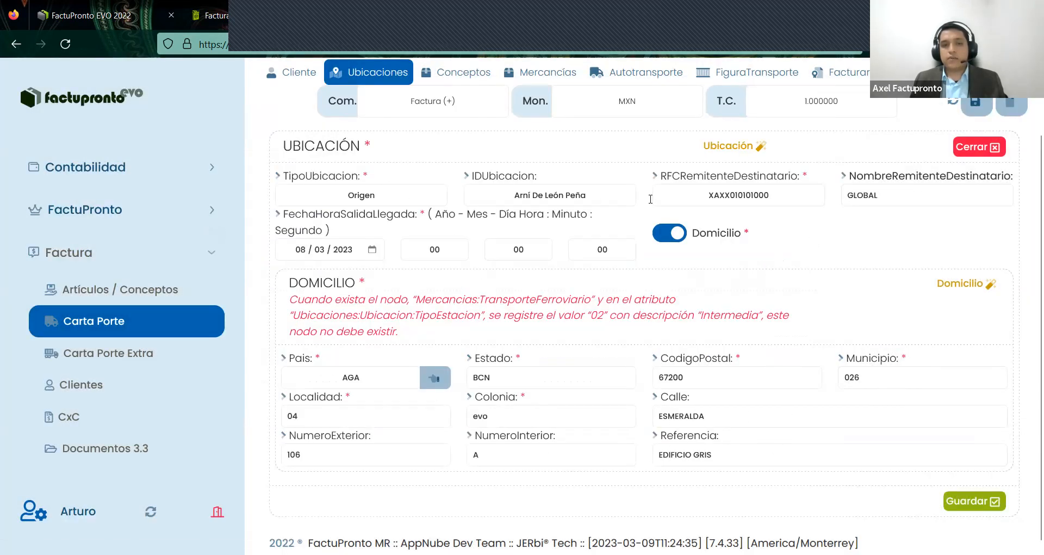
left_click(979, 508)
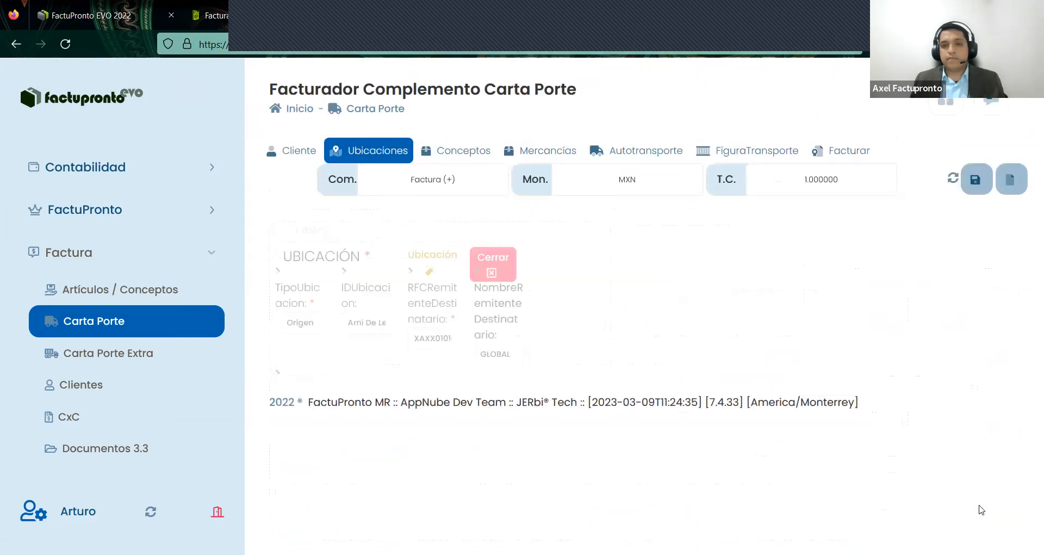
- Make the second location a Destino using the saved COAHUILA location and save it
scroll(989, 430, "down", 2)
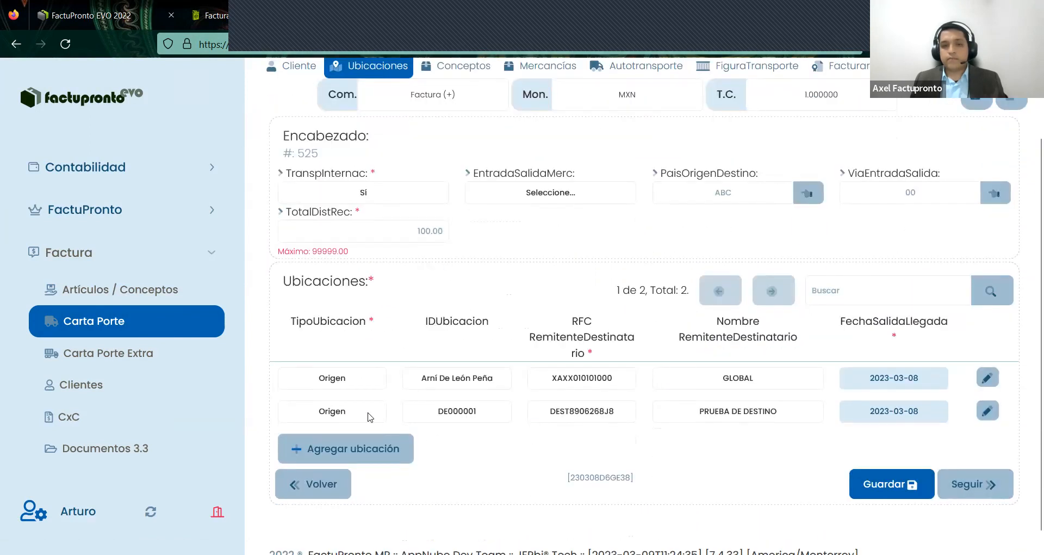
left_click(366, 414)
left_click(312, 447)
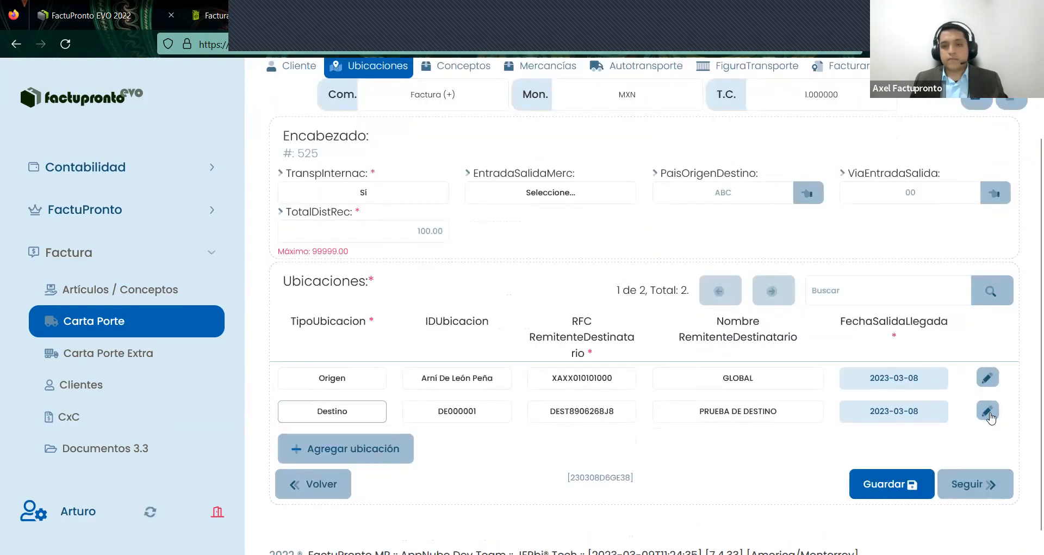
left_click(988, 409)
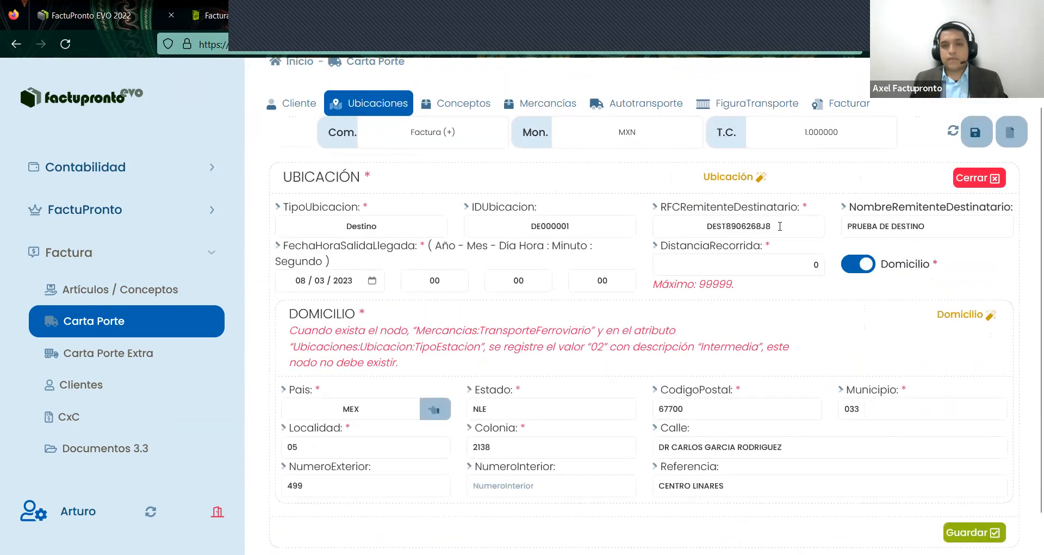
left_click(749, 178)
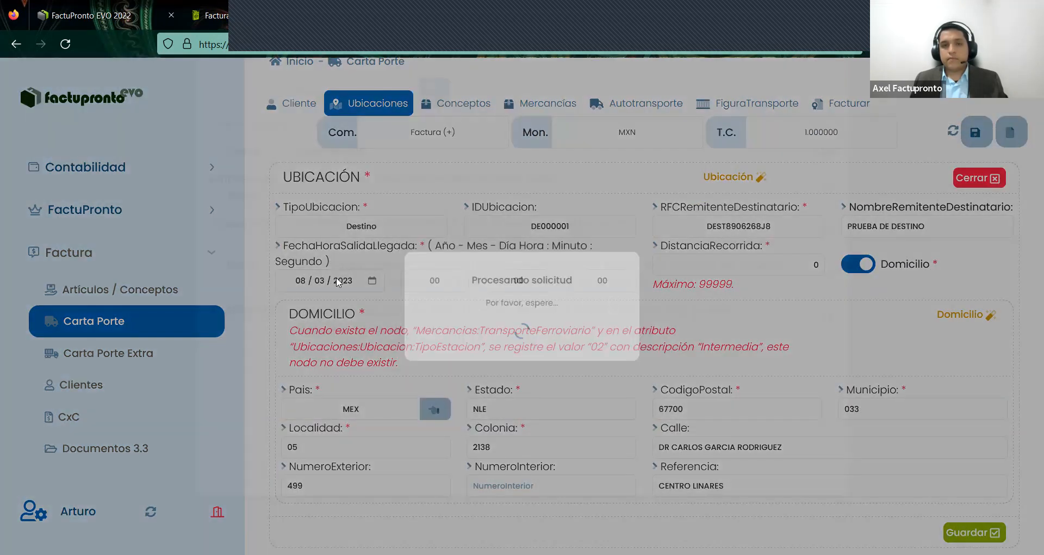
left_click(827, 271)
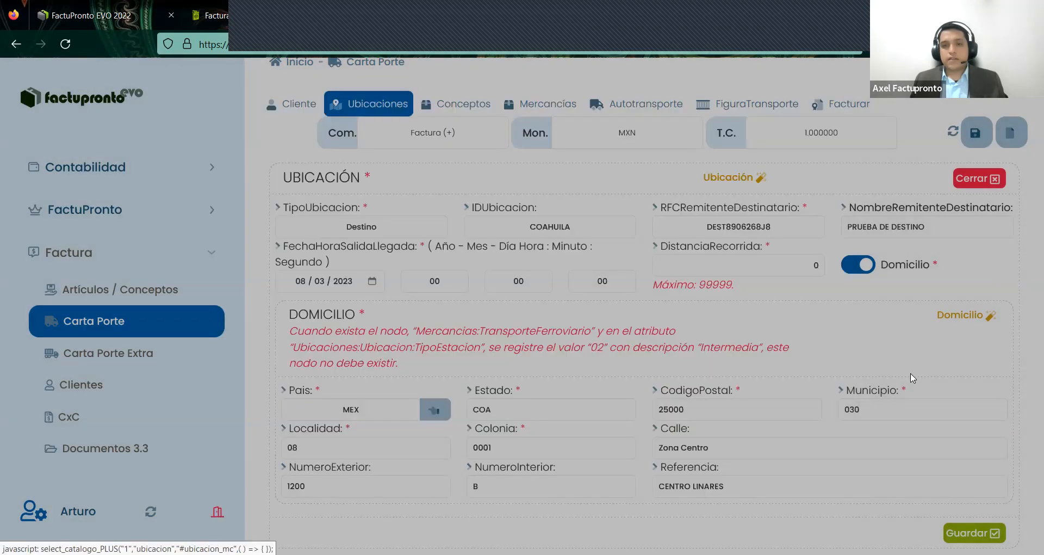
scroll(329, 358, "down", 1)
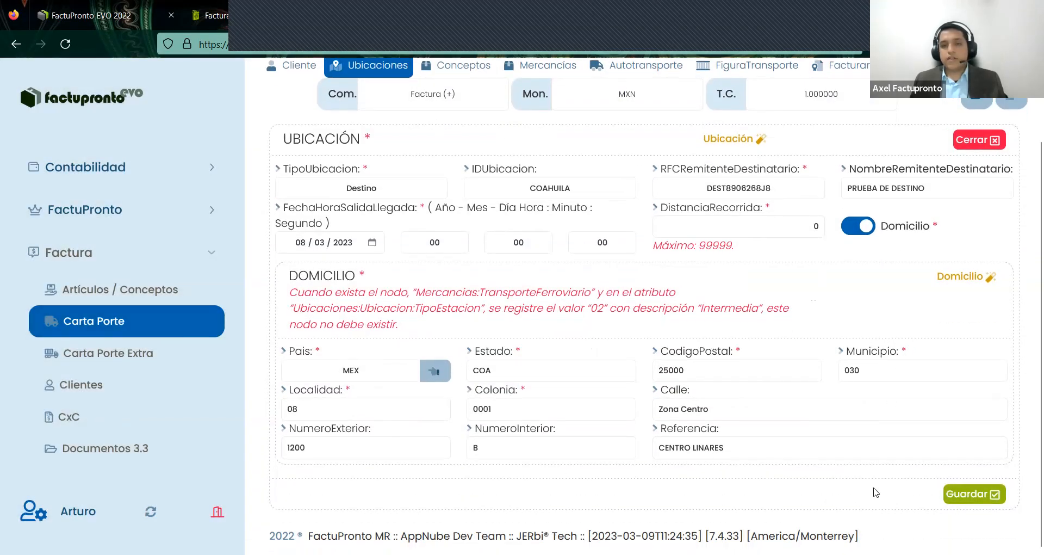
left_click(975, 493)
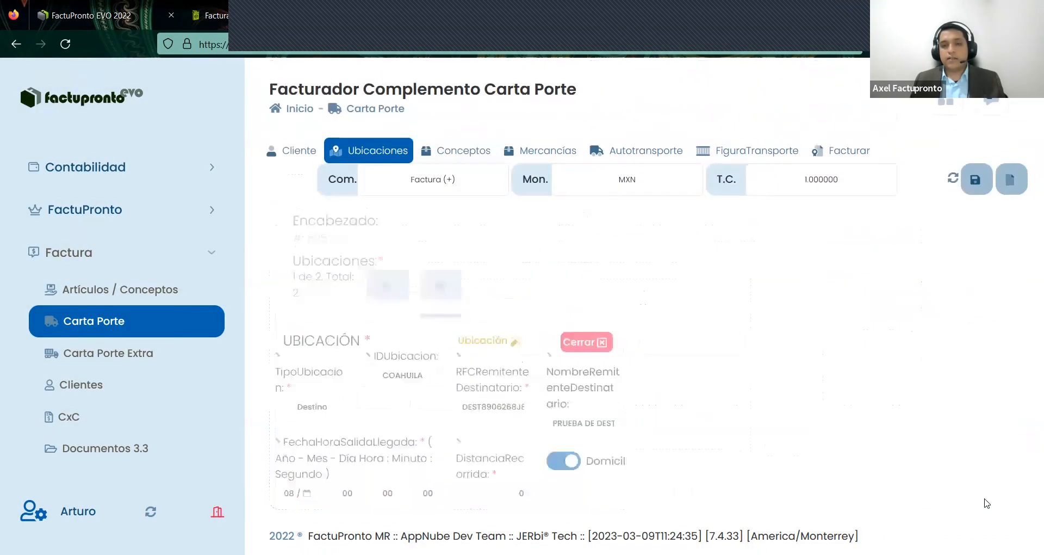
scroll(717, 446, "down", 2)
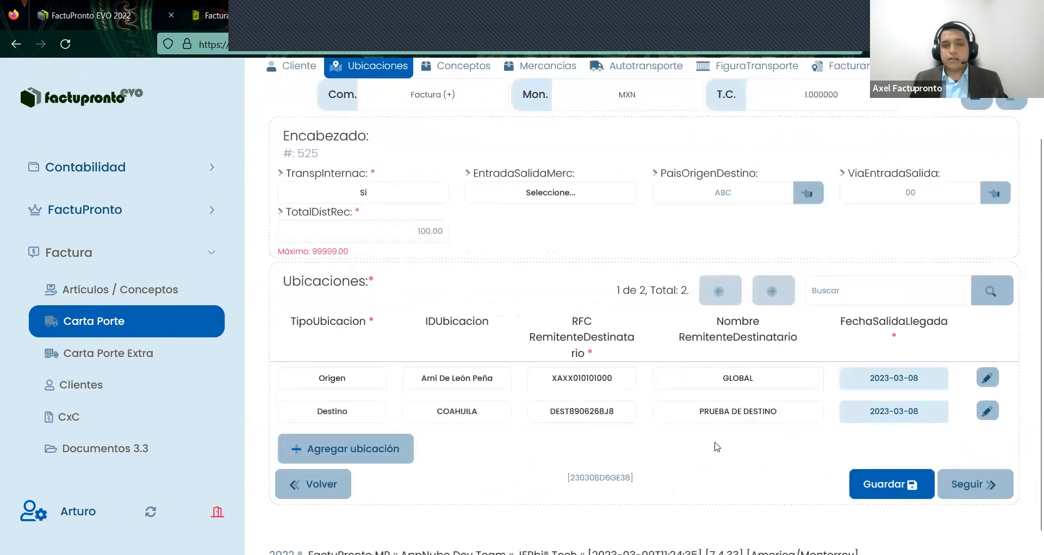
scroll(717, 446, "up", 2)
- Fill Autotransporte with the saved 2022 Mercedes Benz truck (C2R2, plate 1234567) and save
left_click(544, 149)
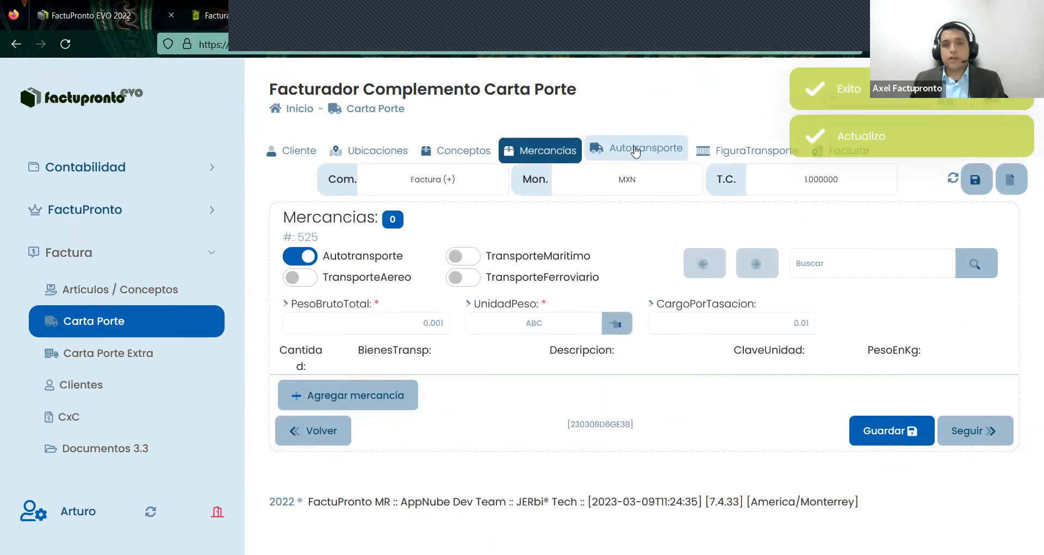
left_click(635, 152)
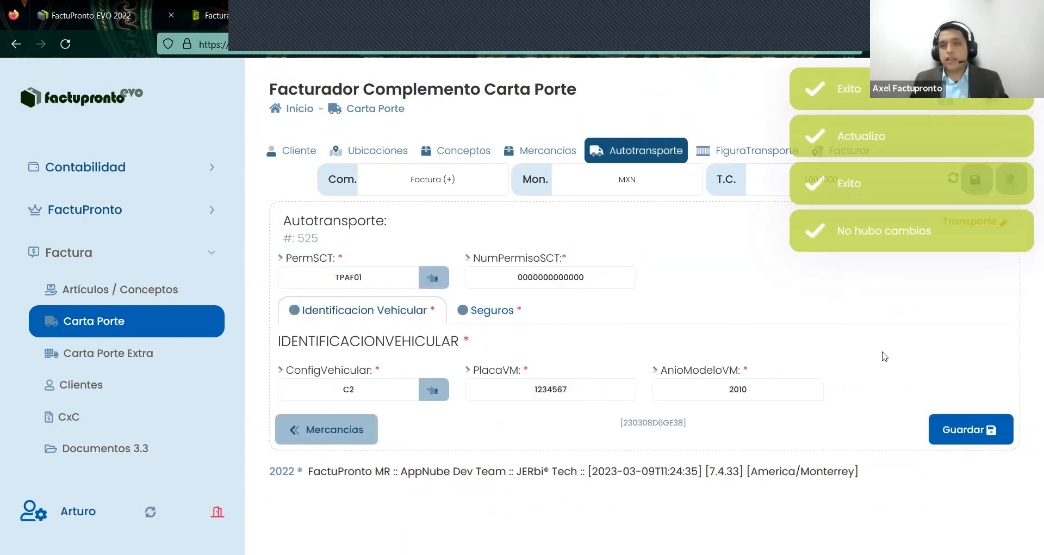
left_click(983, 224)
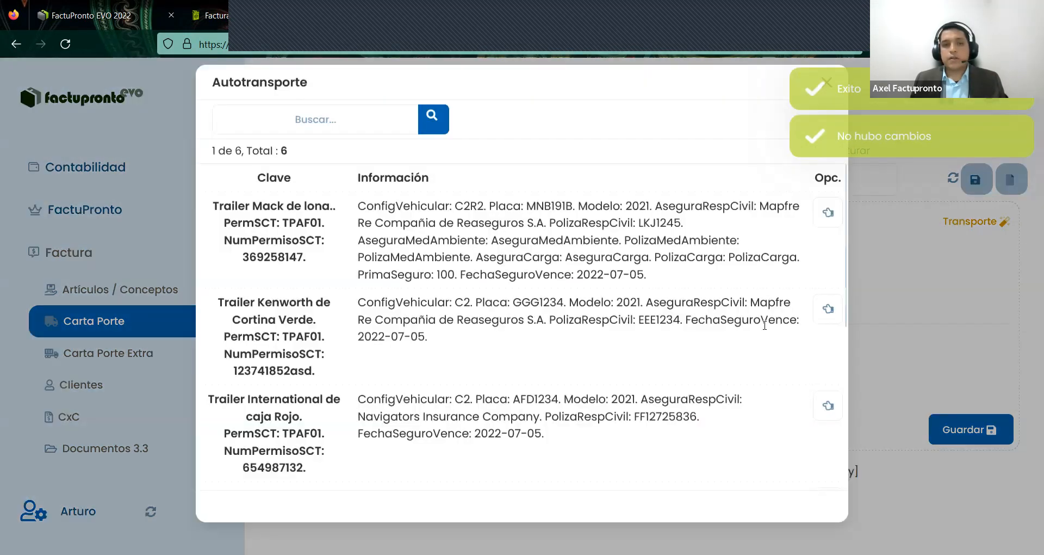
scroll(602, 346, "down", 5)
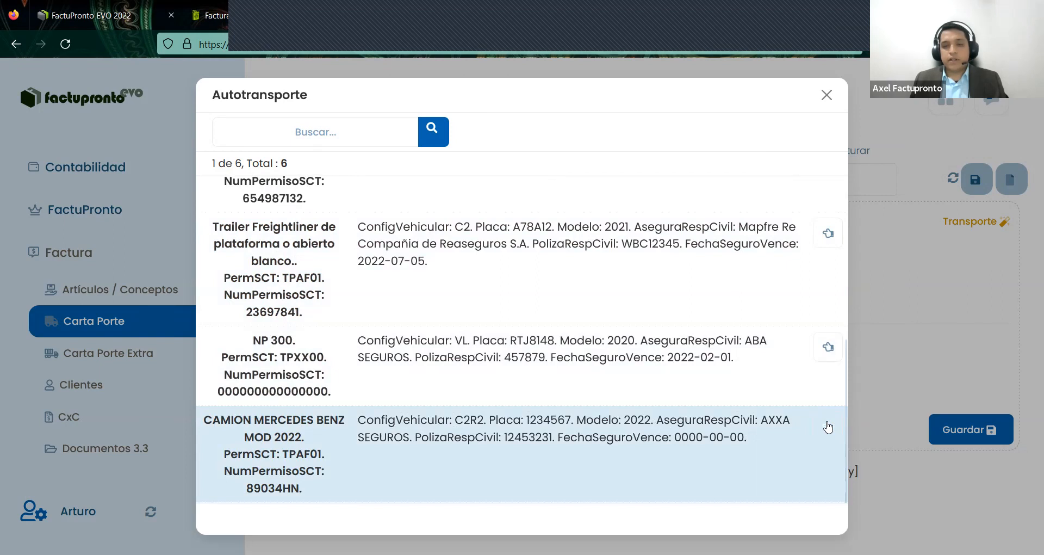
left_click(828, 430)
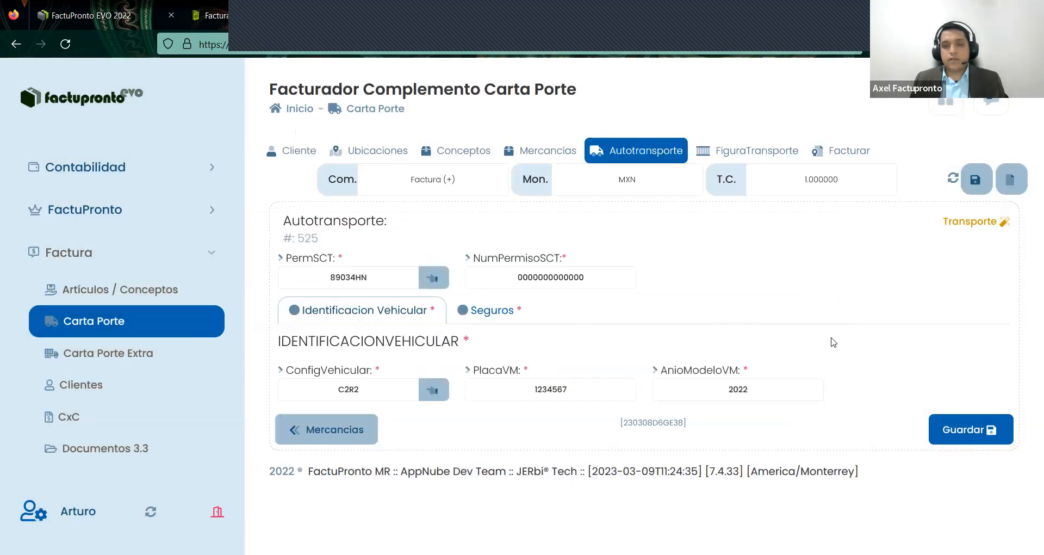
left_click(984, 441)
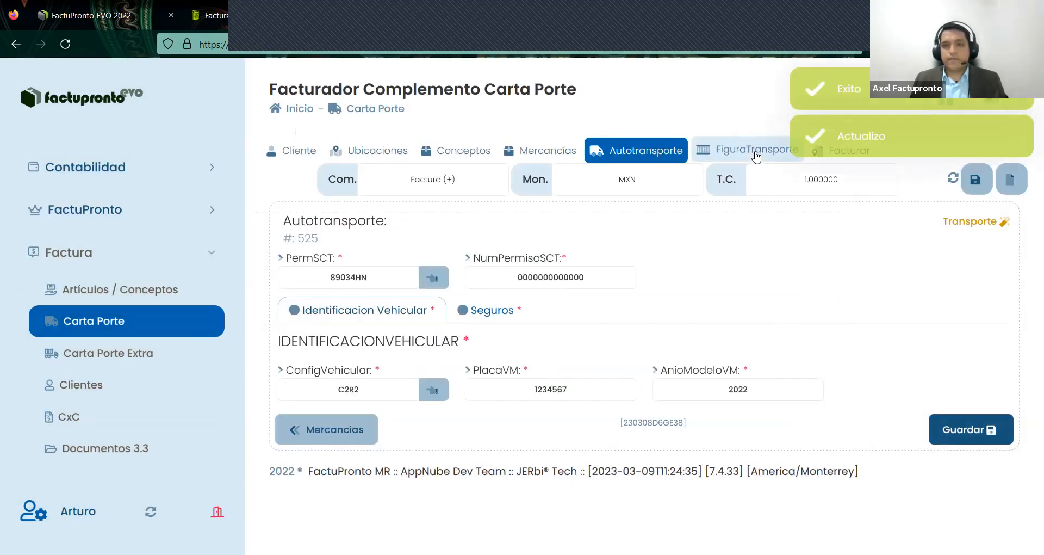
left_click(759, 152)
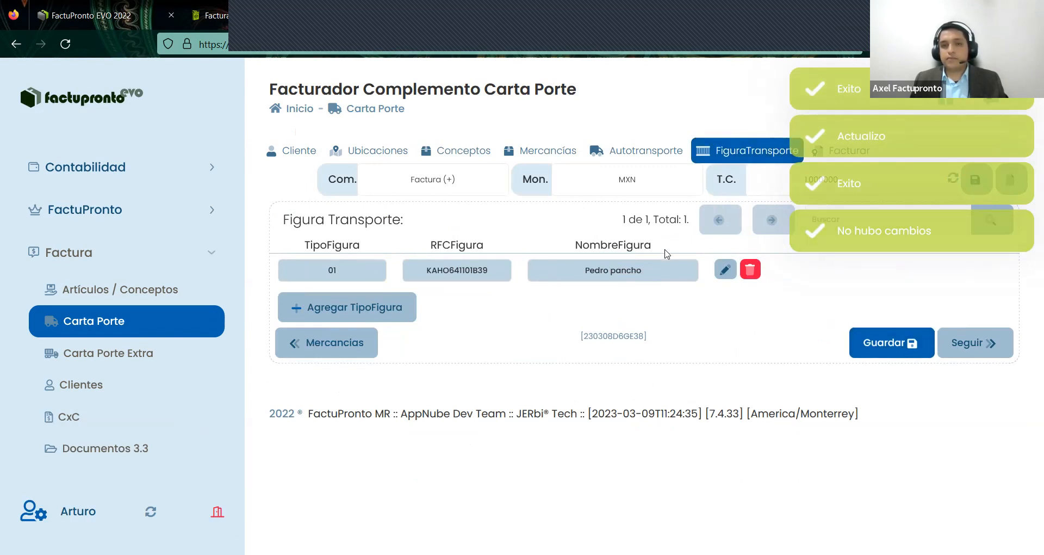
- Set the transport figure to the second saved operator contact and save its address
left_click(723, 269)
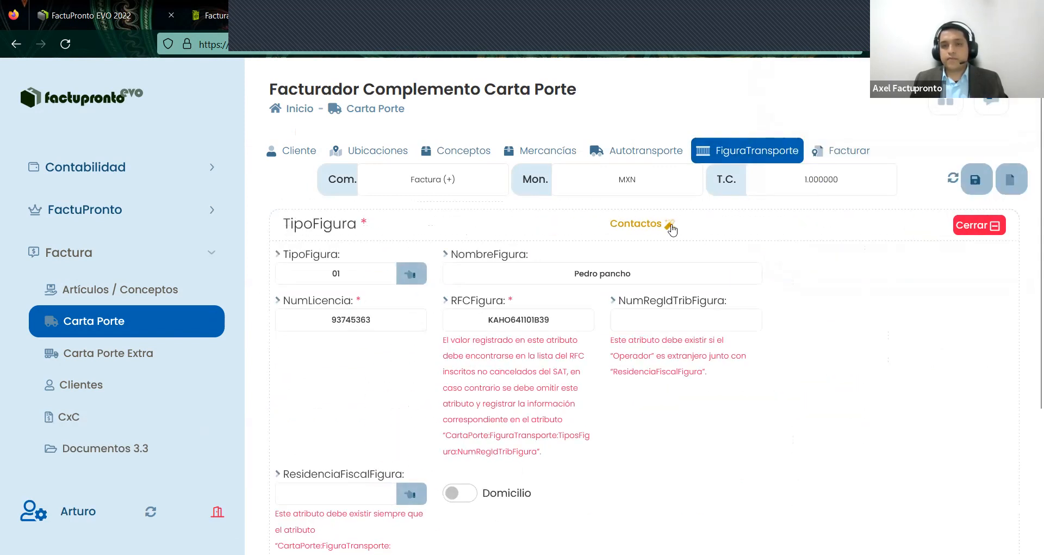
left_click(670, 225)
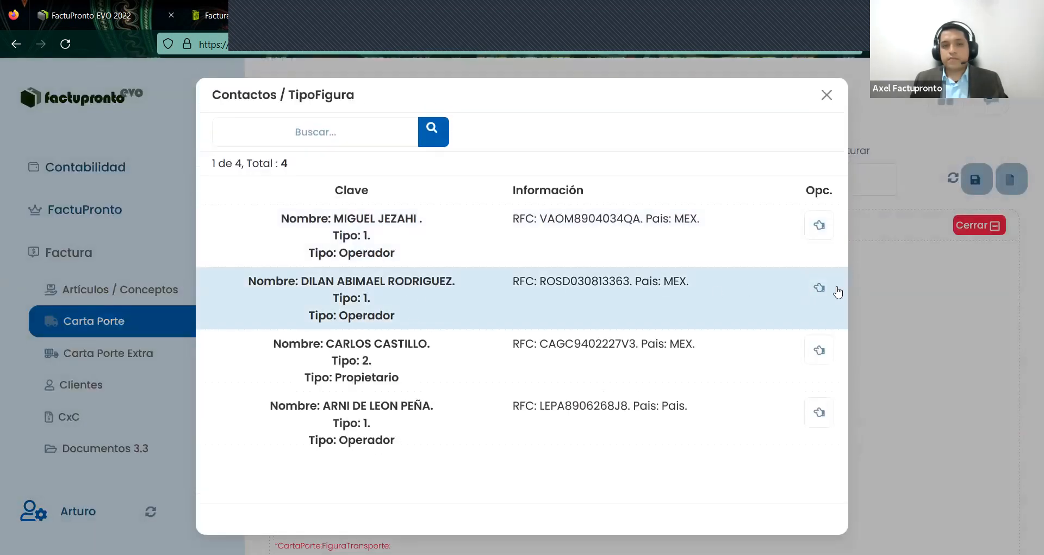
left_click(823, 297)
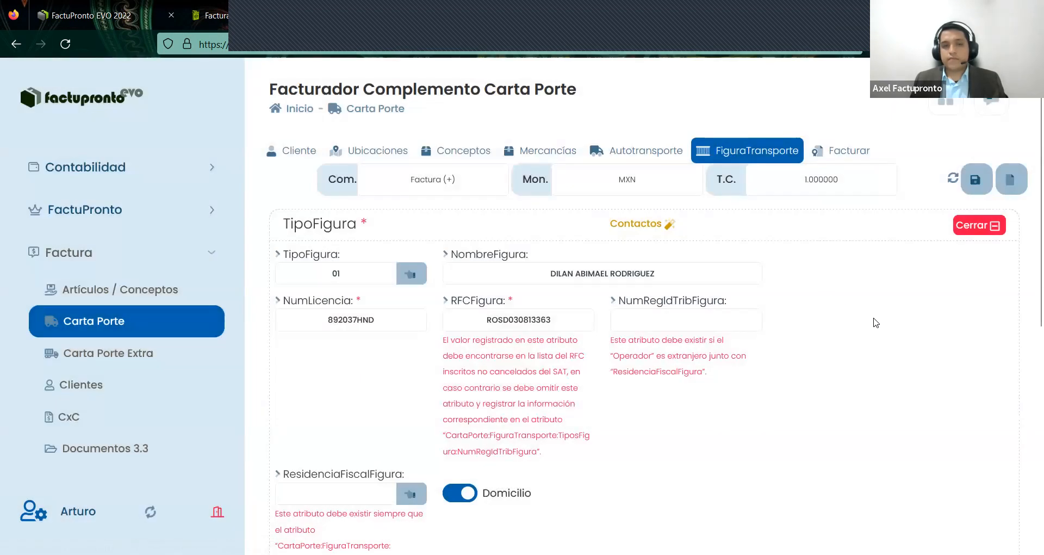
scroll(892, 353, "down", 5)
scroll(401, 250, "up", 4)
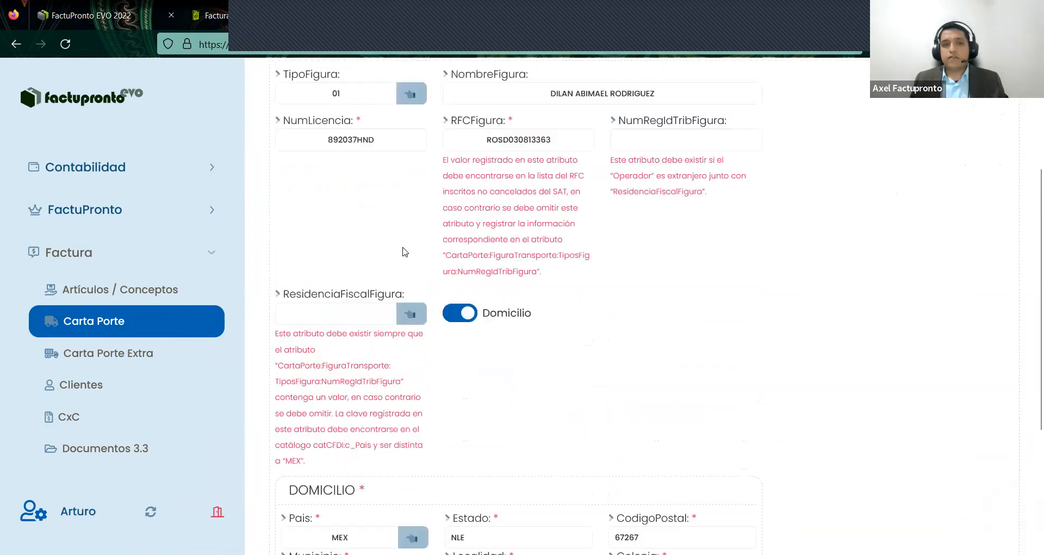
scroll(789, 312, "down", 5)
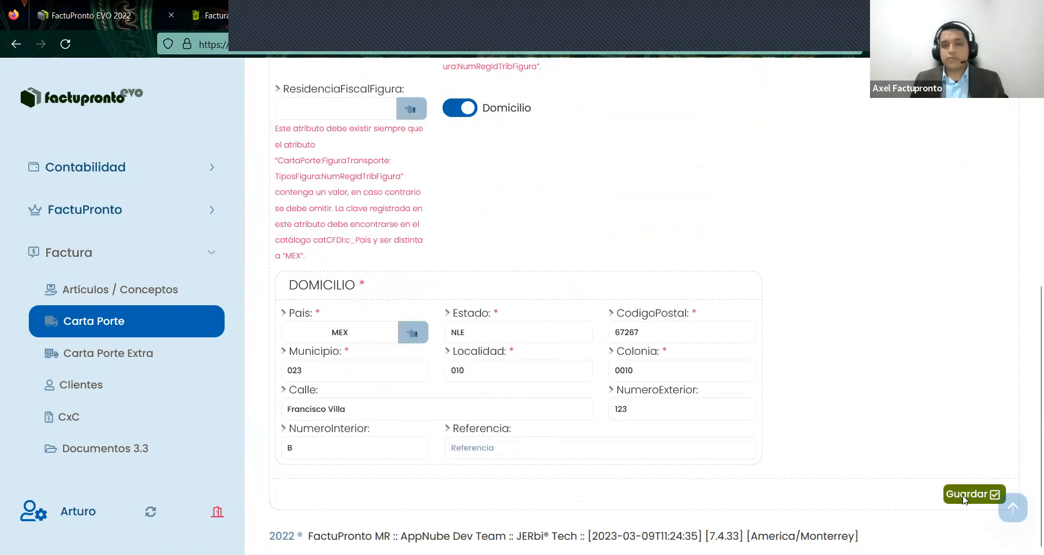
left_click(965, 495)
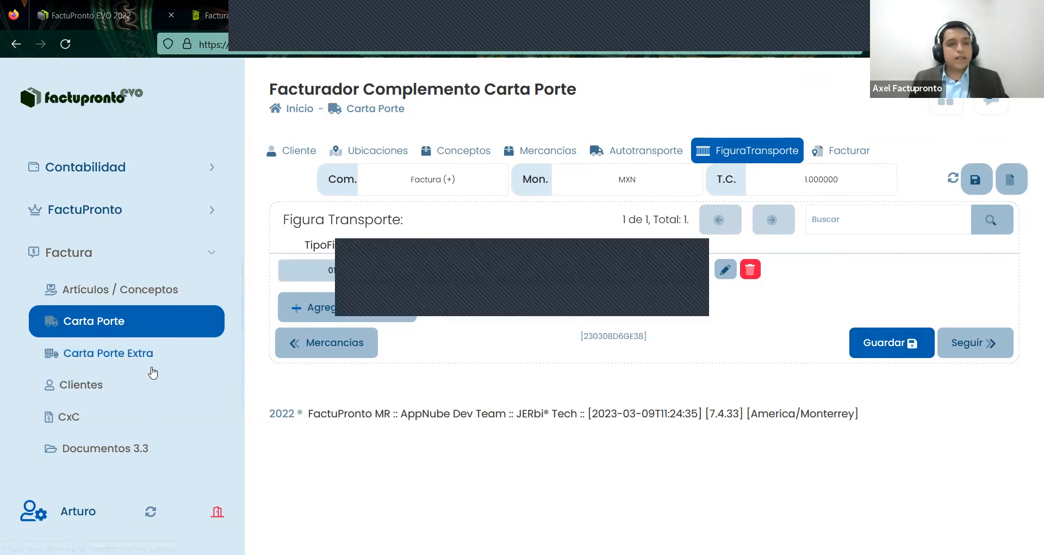
scroll(150, 381, "down", 3)
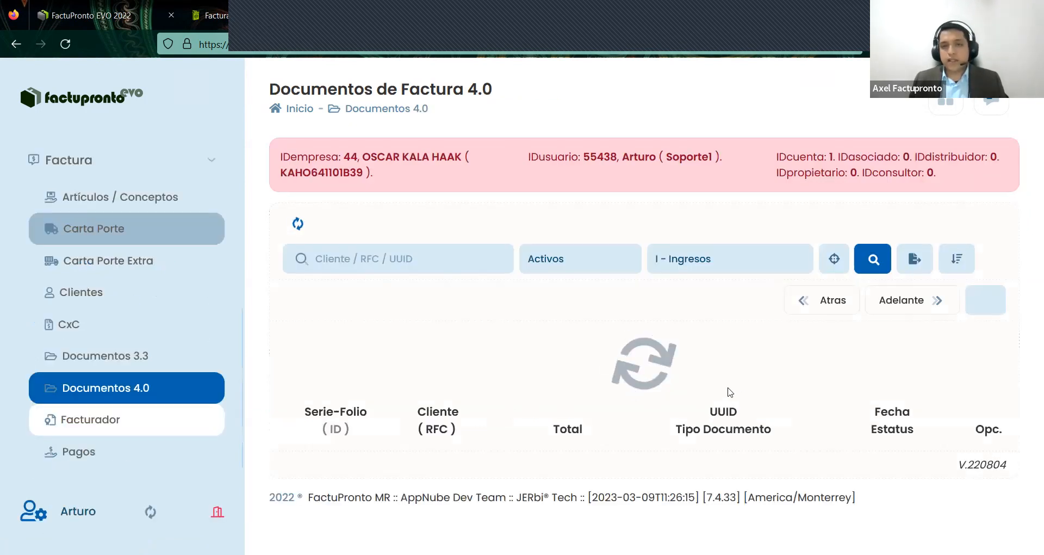
- Filter documents to 2023-03-09, open F-498 (#526) and clone it into a new draft
left_click(835, 270)
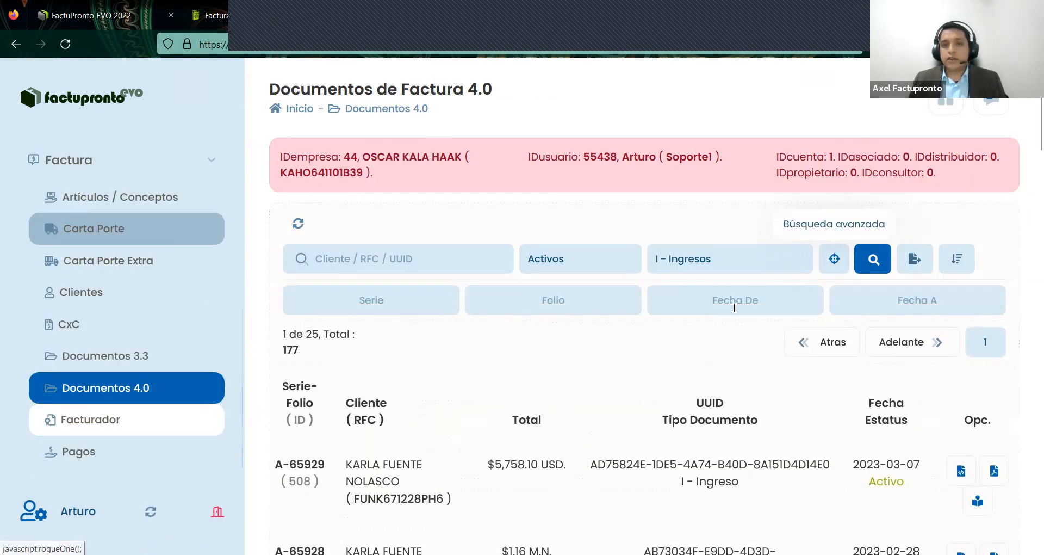
left_click(736, 300)
left_click(767, 402)
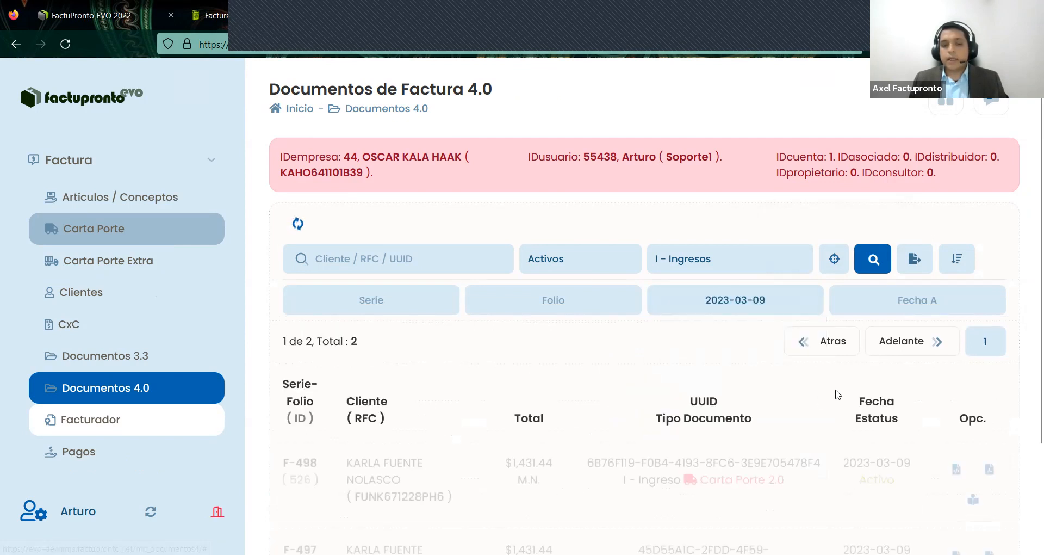
scroll(979, 349, "down", 2)
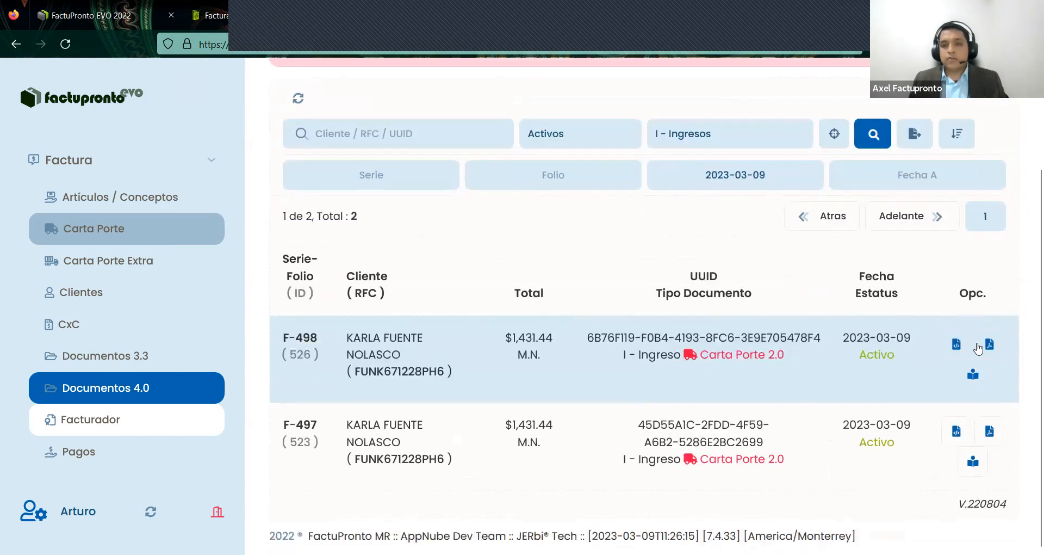
left_click(970, 379)
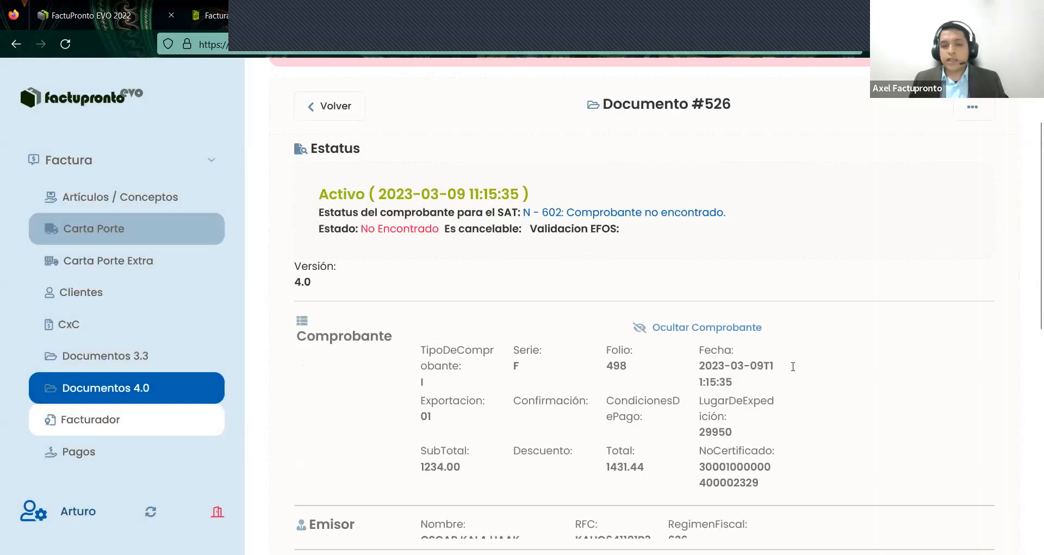
scroll(794, 366, "down", 10)
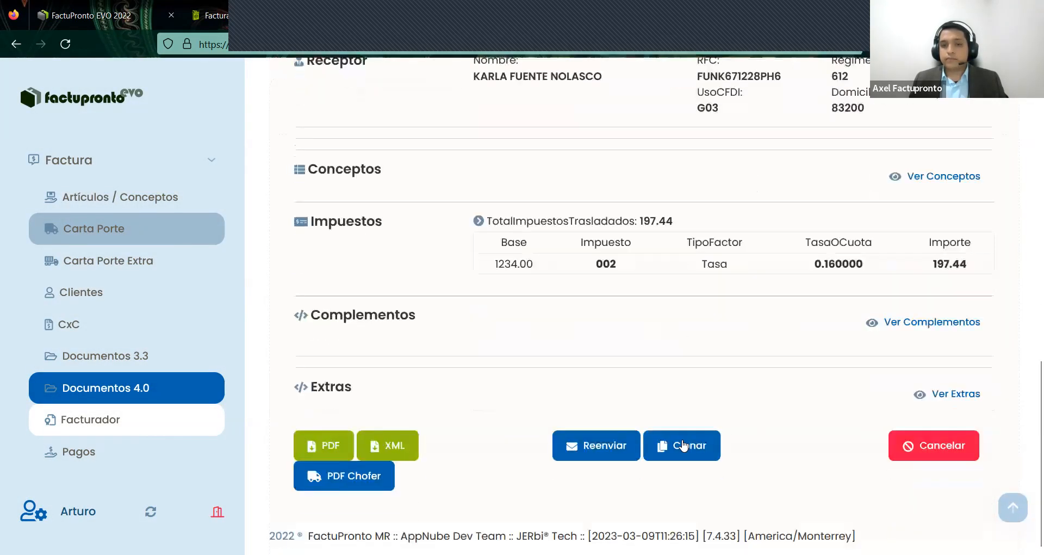
left_click(684, 445)
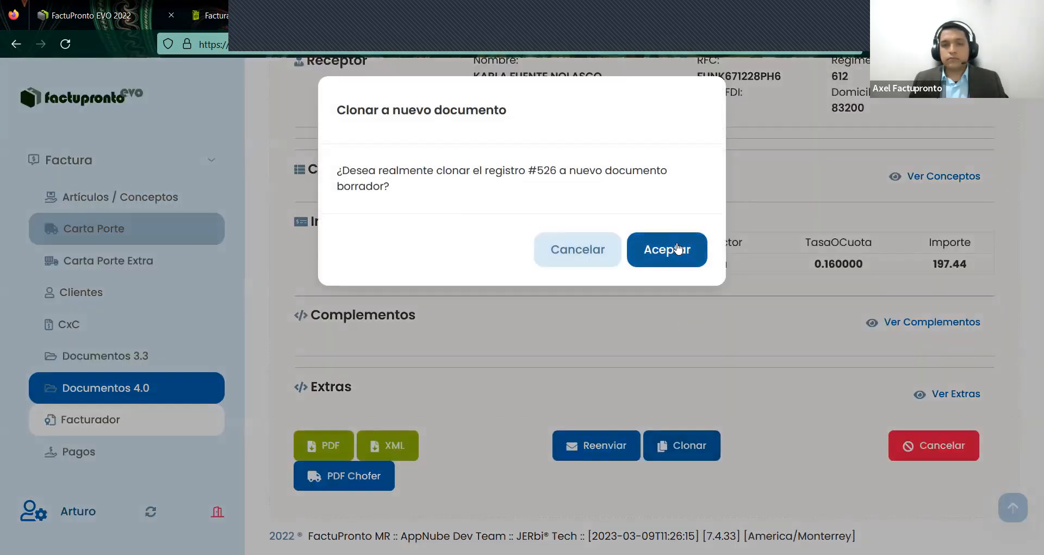
left_click(678, 248)
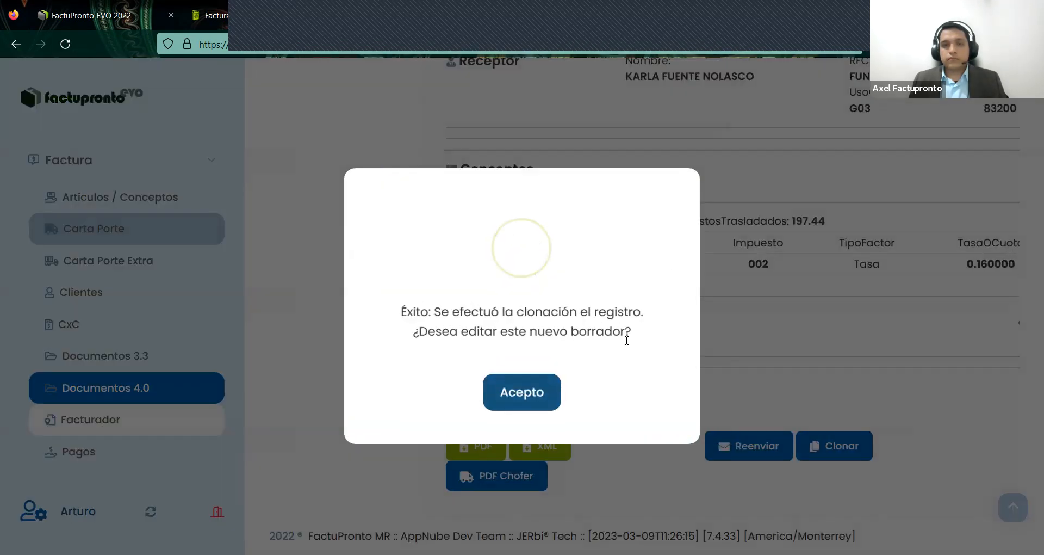
- Open the new draft 528 for editing from the Carta Porte invoicing page
left_click(543, 387)
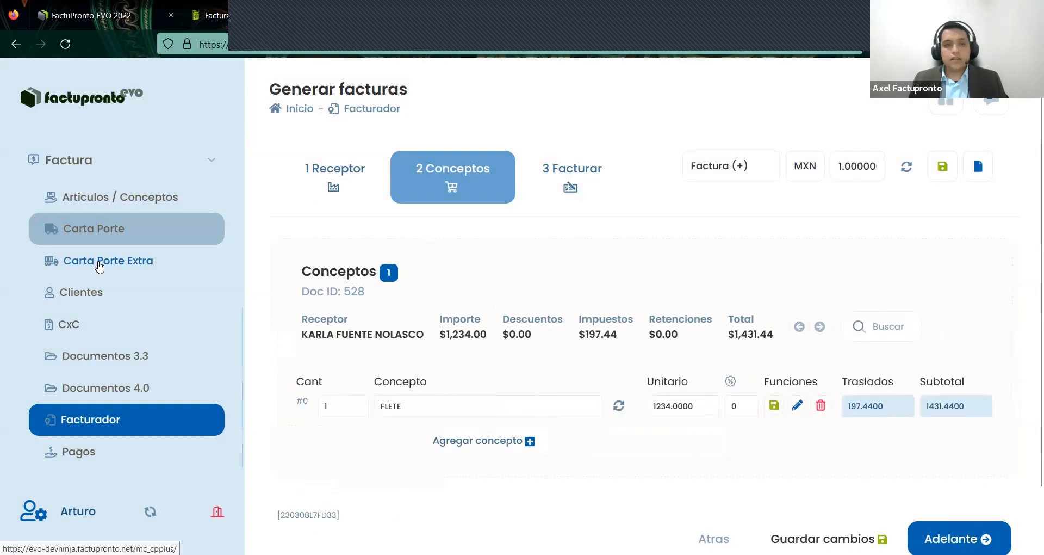
left_click(99, 267)
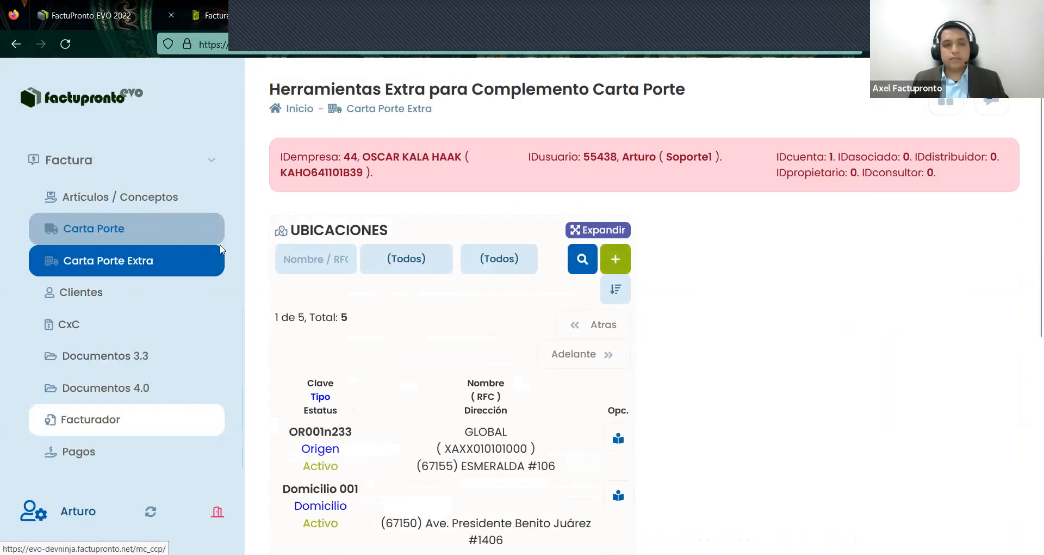
left_click(93, 229)
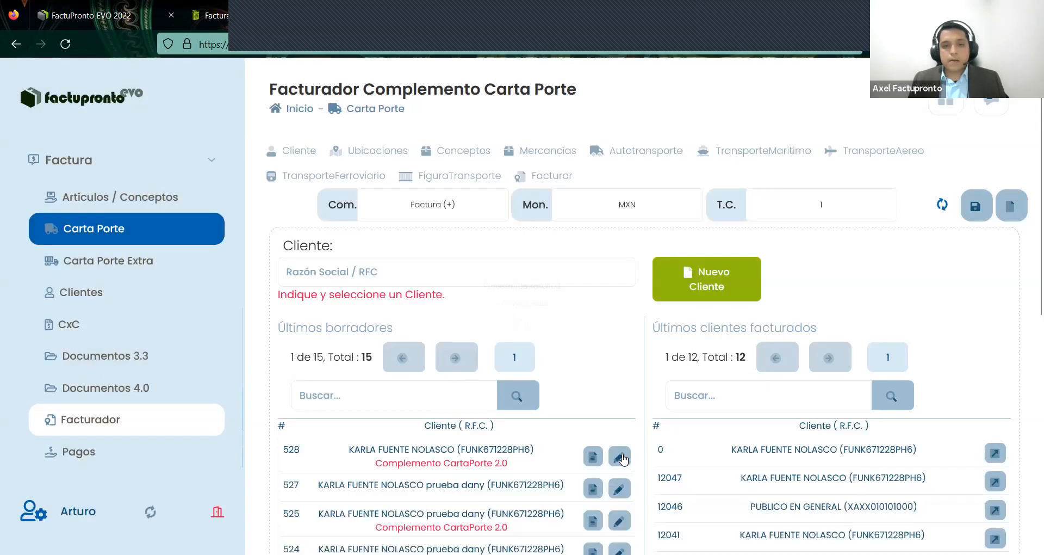
left_click(618, 456)
left_click(663, 381)
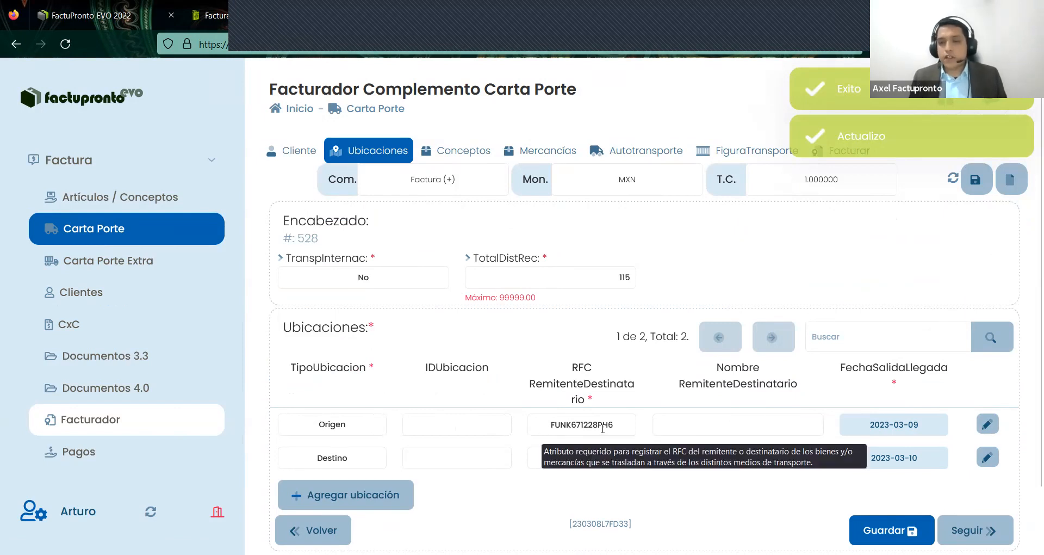
left_click(988, 424)
scroll(664, 377, "down", 2)
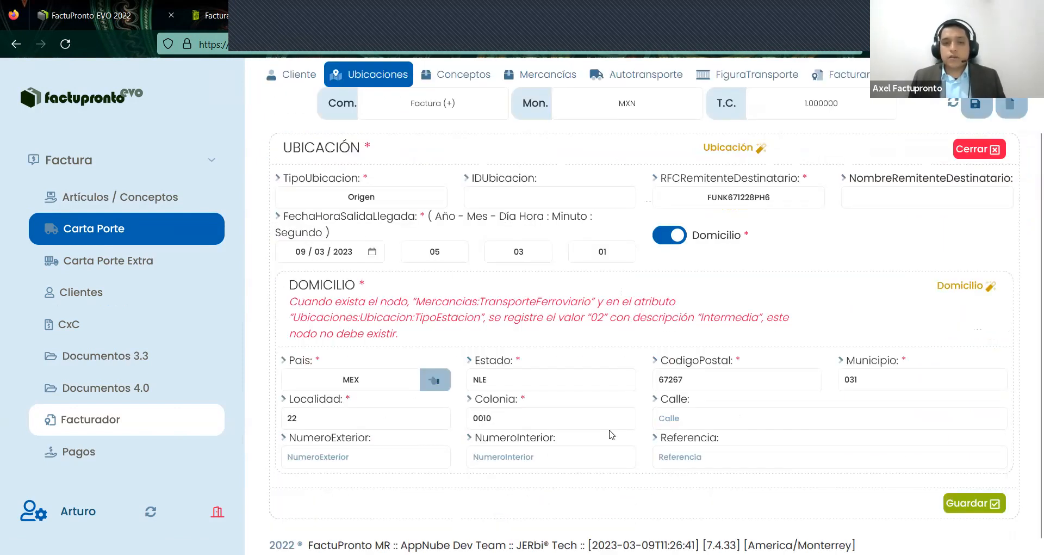
left_click_drag(485, 412, 466, 413)
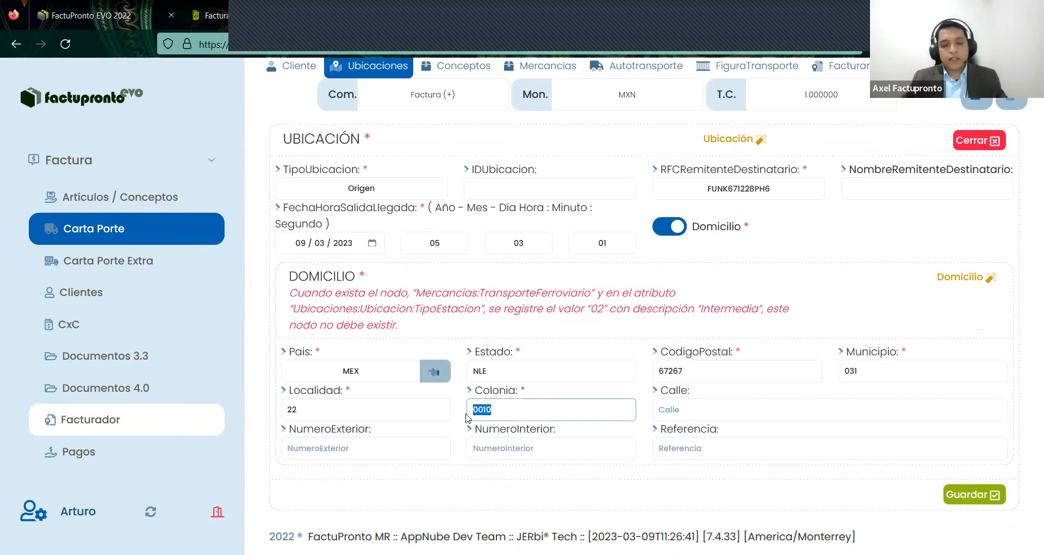
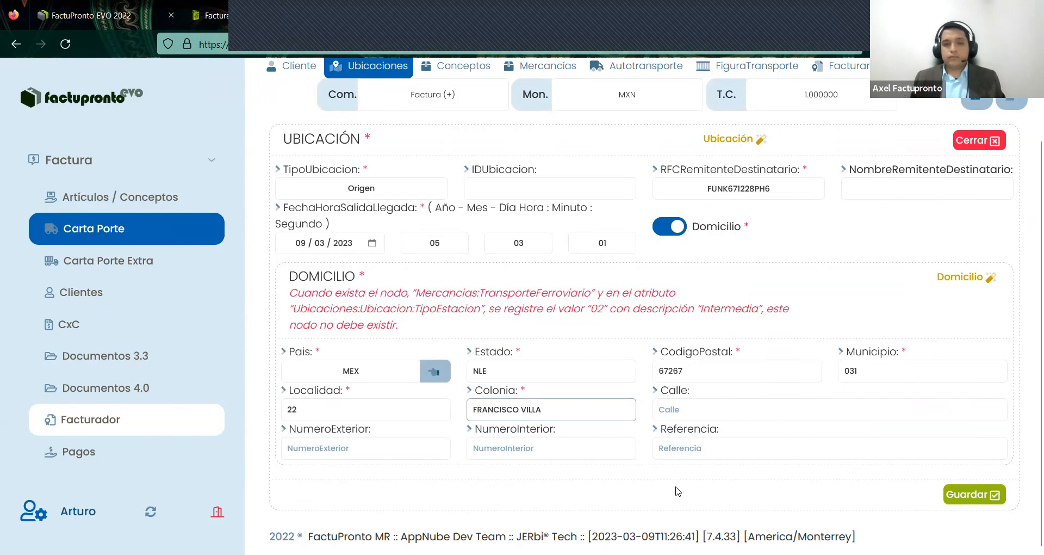
left_click(676, 488)
left_click_drag(546, 411, 490, 390)
left_click(541, 394)
left_click(706, 350)
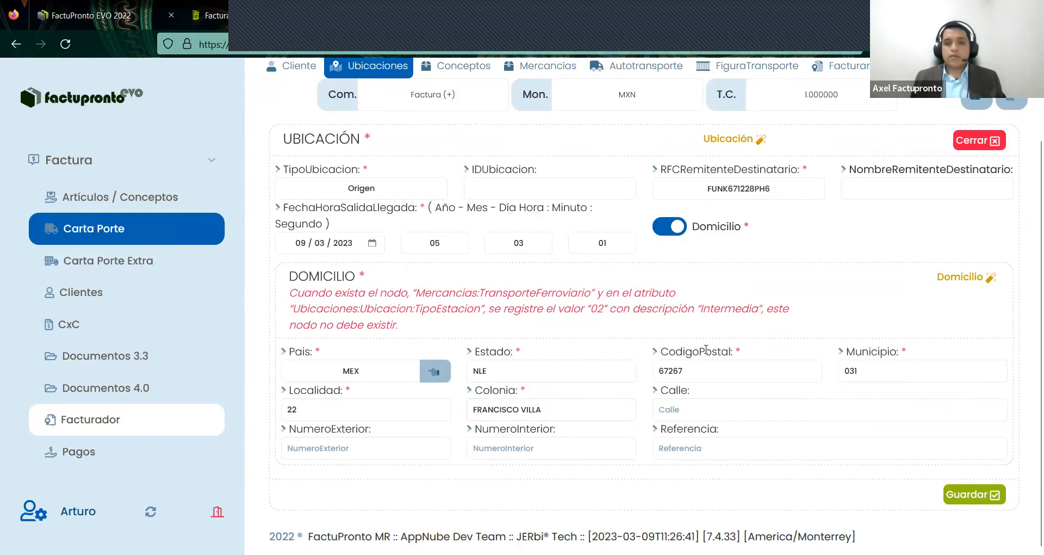
left_click_drag(343, 391, 300, 390)
left_click(604, 410)
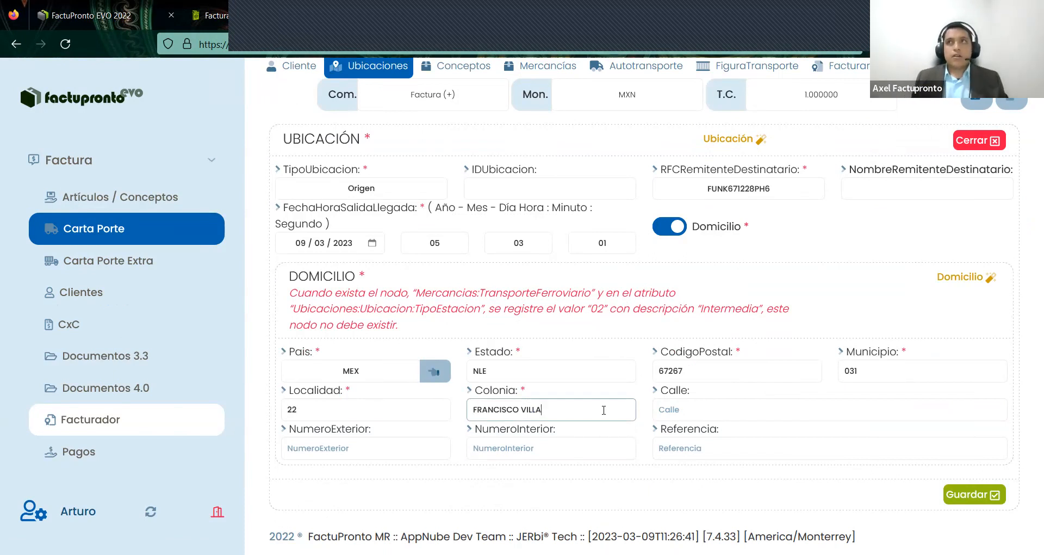
left_click_drag(577, 411, 467, 416)
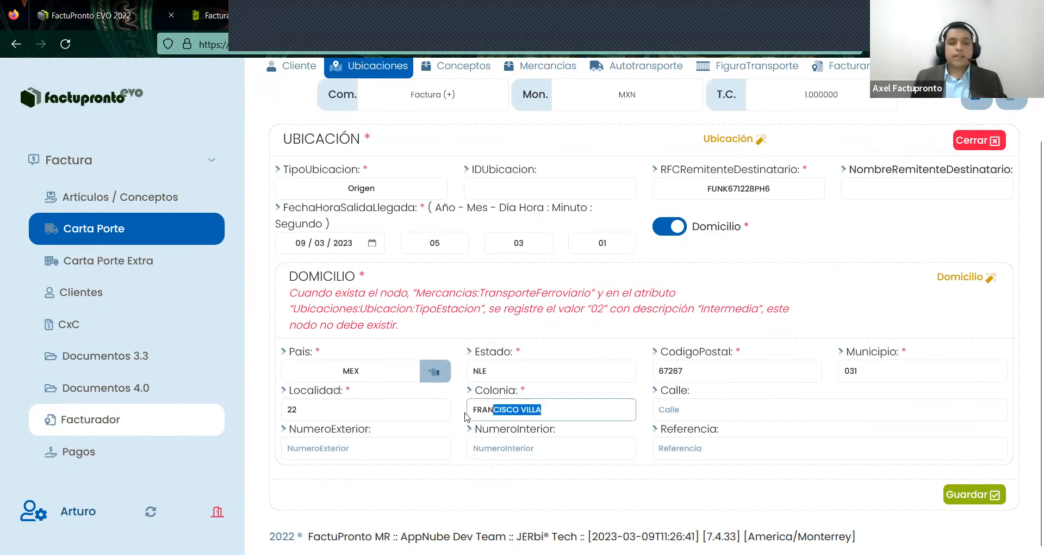
left_click(982, 496)
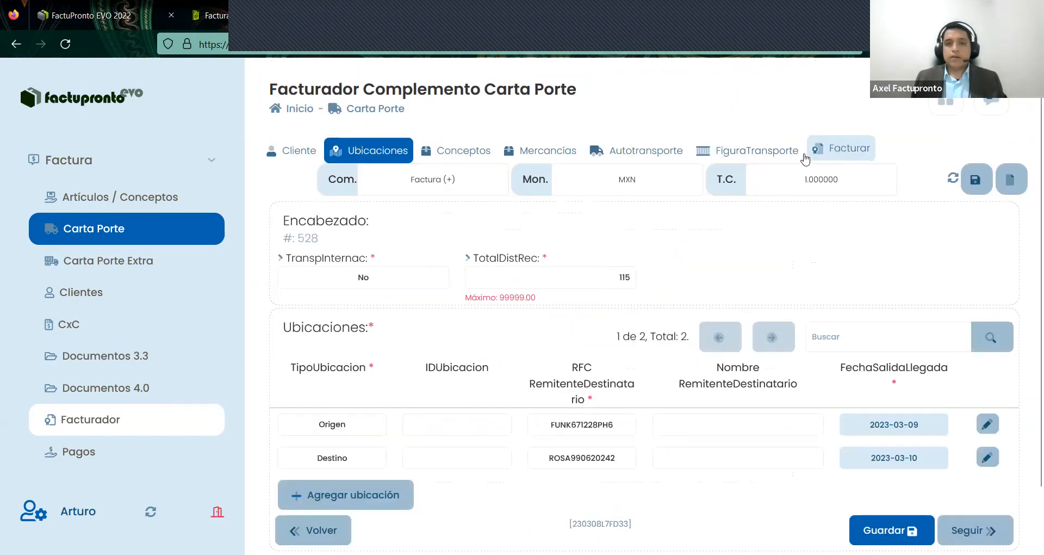
- Move to draft 528's Facturar step and save its invoicing details
left_click(854, 154)
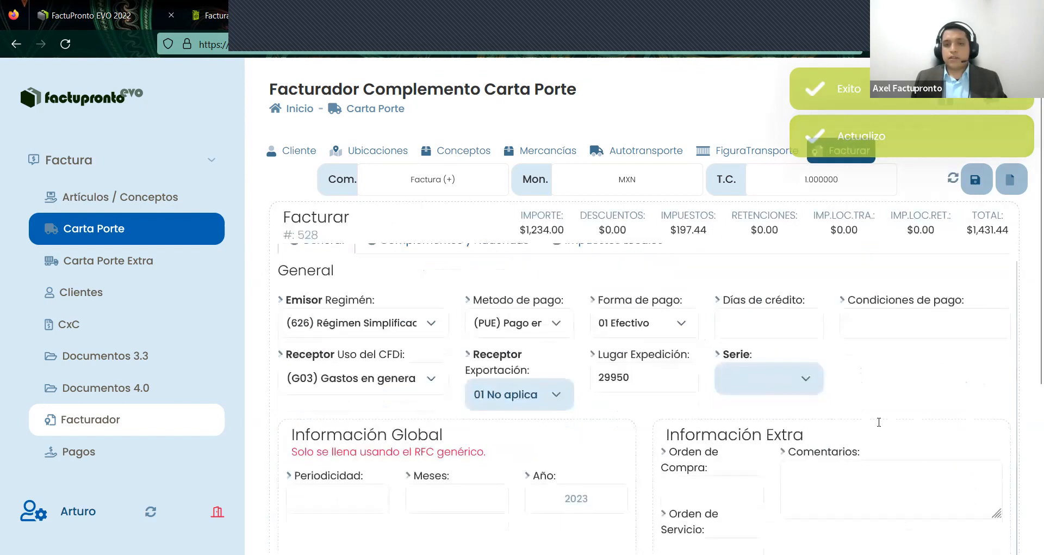
scroll(876, 471, "down", 4)
left_click(876, 471)
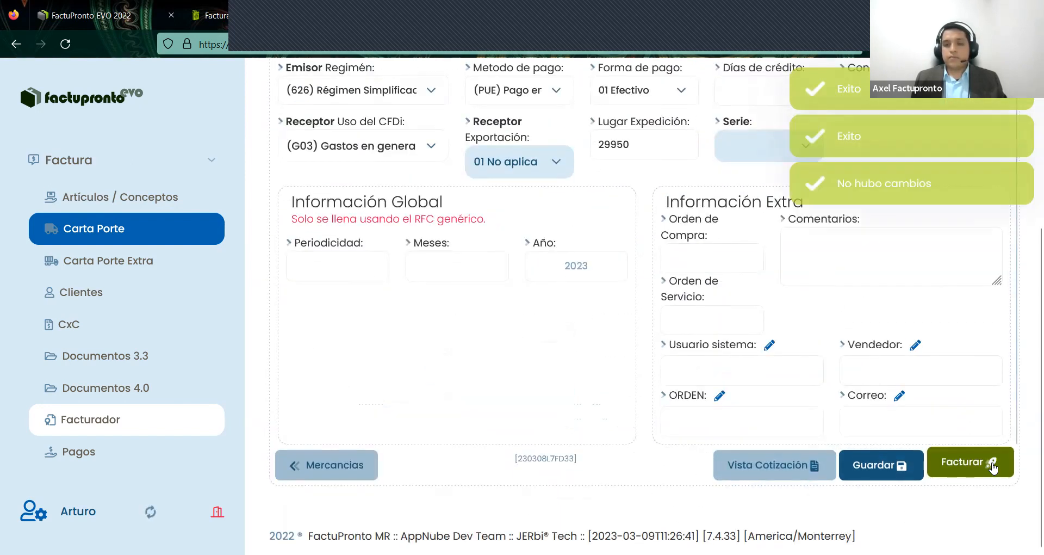
- Switch the invoice series to F PRUEBA after the invalid-series alert and stamp again
left_click(971, 463)
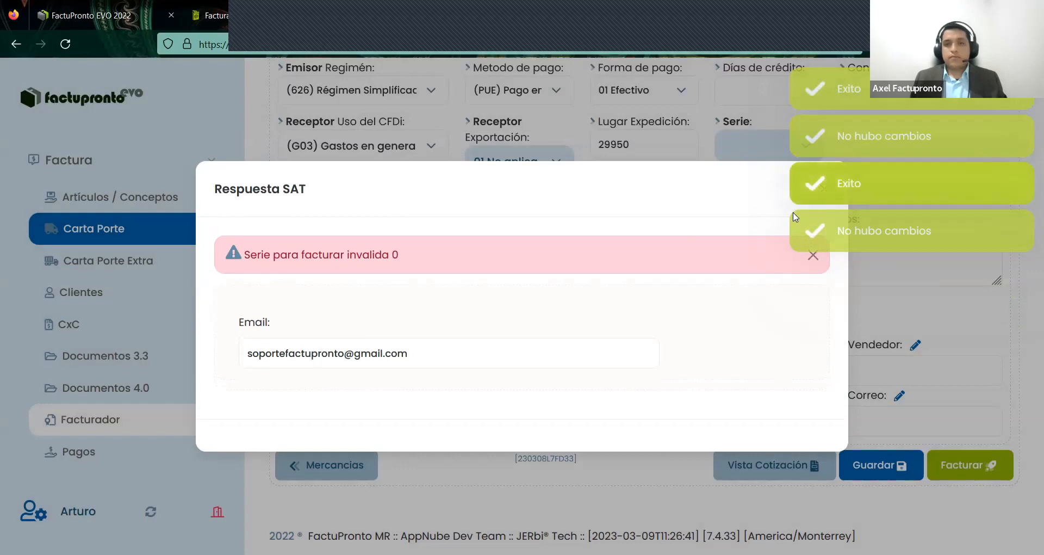
left_click(813, 255)
left_click(824, 213)
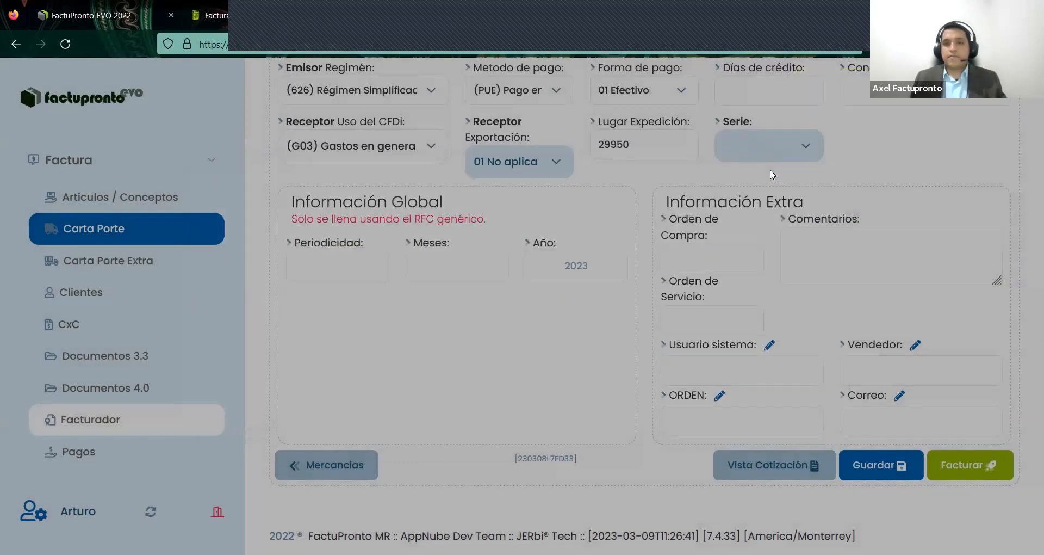
left_click(770, 145)
left_click(770, 256)
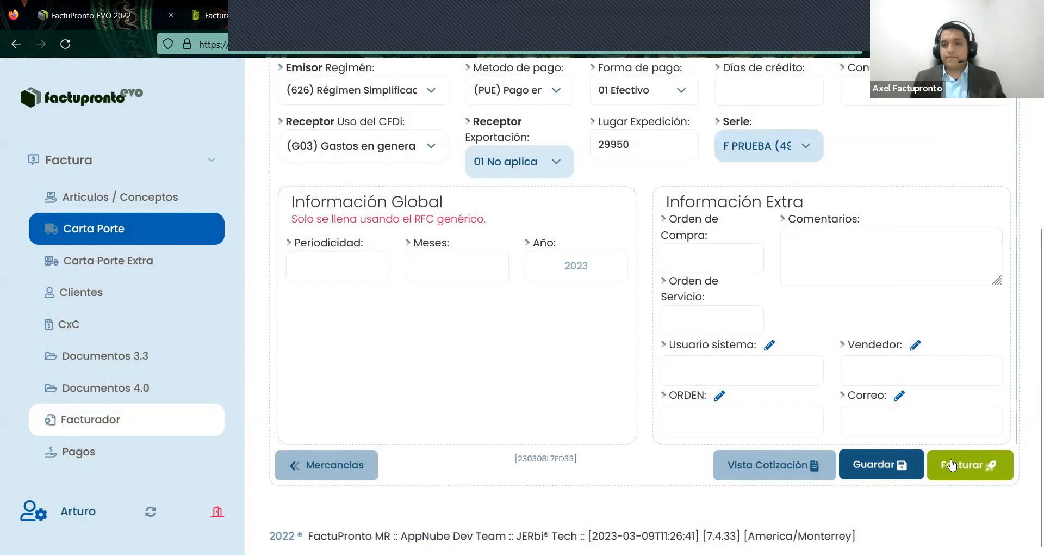
left_click(873, 465)
left_click(968, 467)
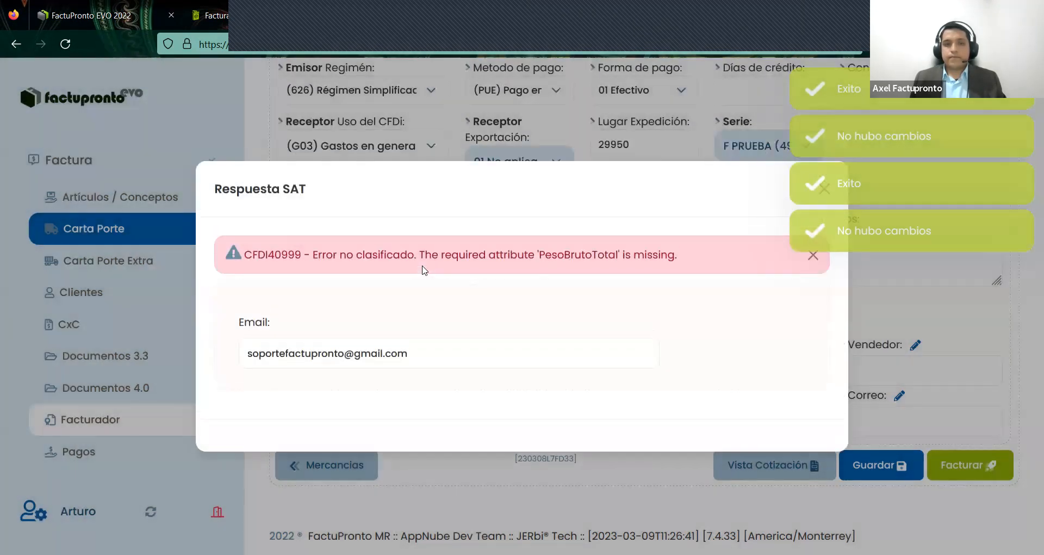
- Read the SAT error CFDI40999 about missing PesoBrutoTotal and close the response
left_click_drag(678, 256, 529, 255)
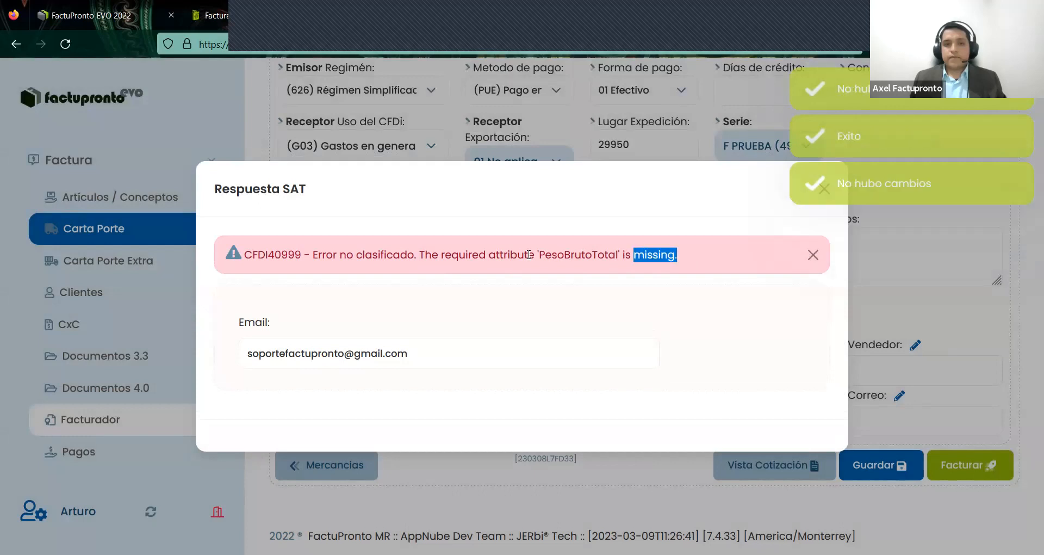
left_click_drag(415, 258, 242, 260)
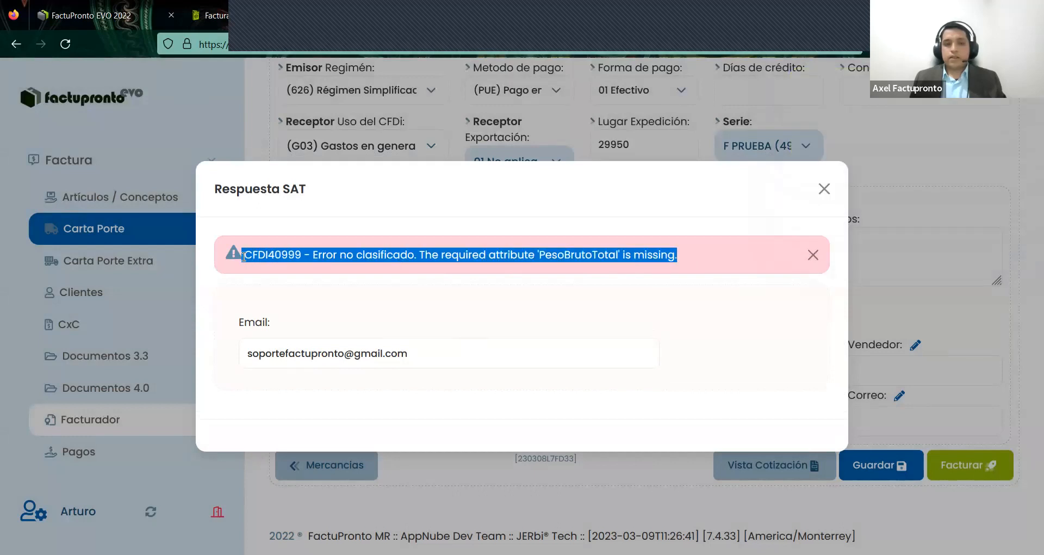
left_click_drag(517, 255, 539, 254)
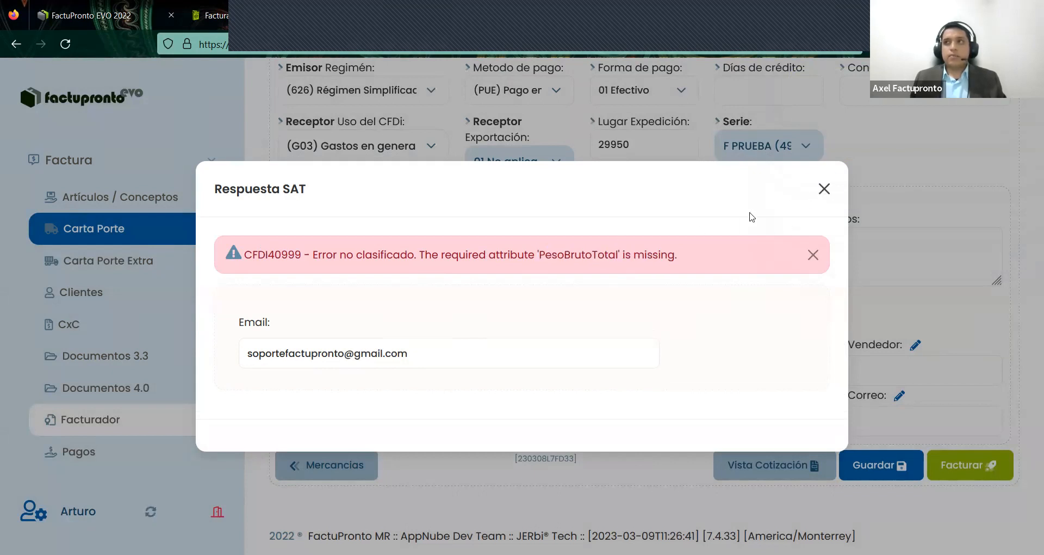
left_click(821, 188)
scroll(613, 234, "up", 5)
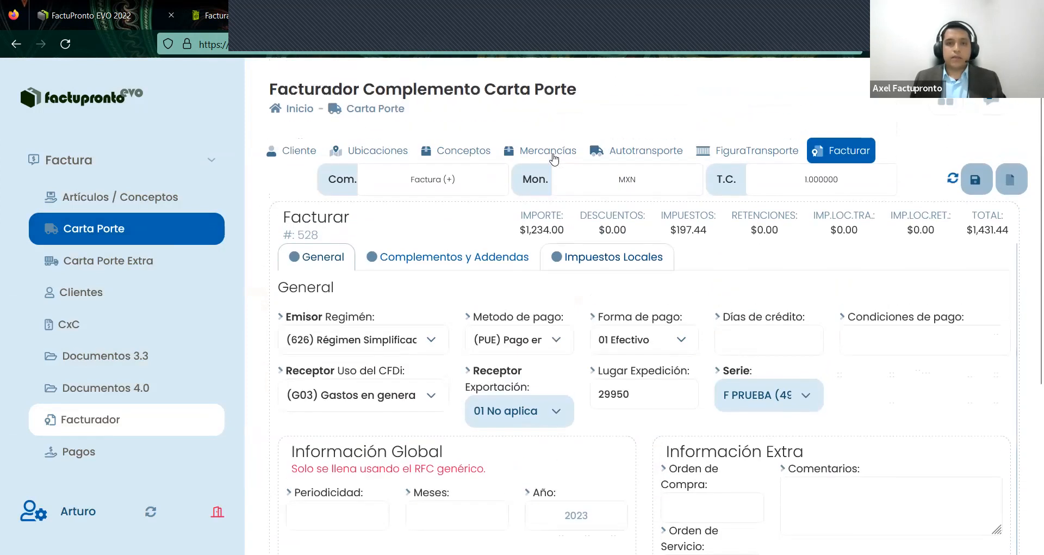
- Enter PesoBrutoTotal 1200 and UnidadPeso KGM in Mercancías, save, and return to Facturar
left_click(540, 148)
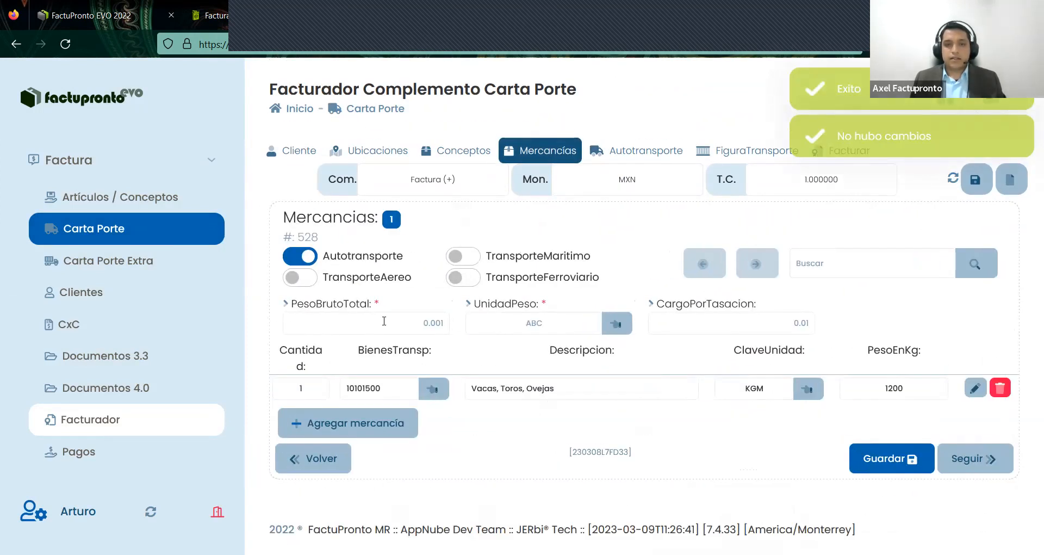
left_click(384, 321)
type("1200")
left_click(531, 320)
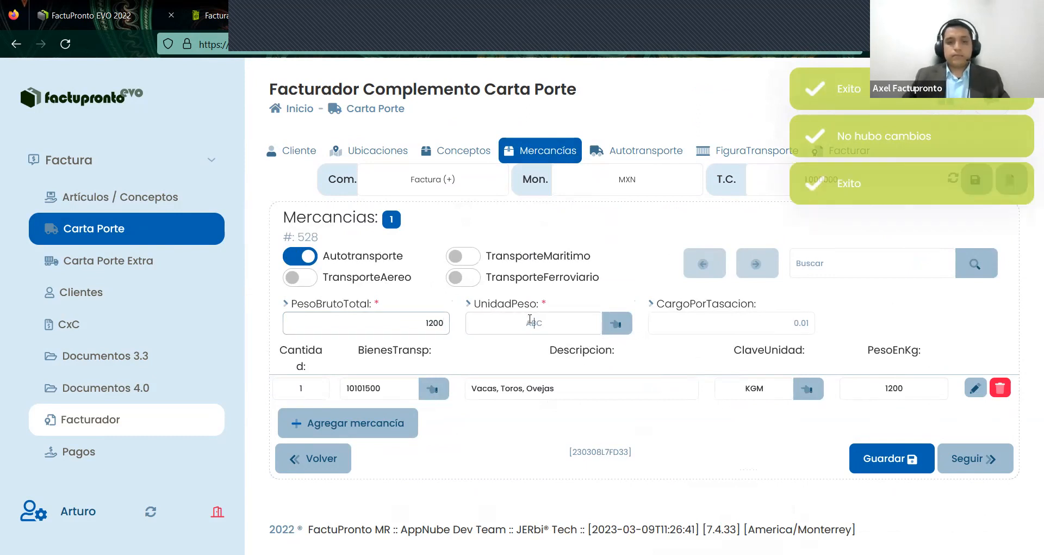
type("KGM")
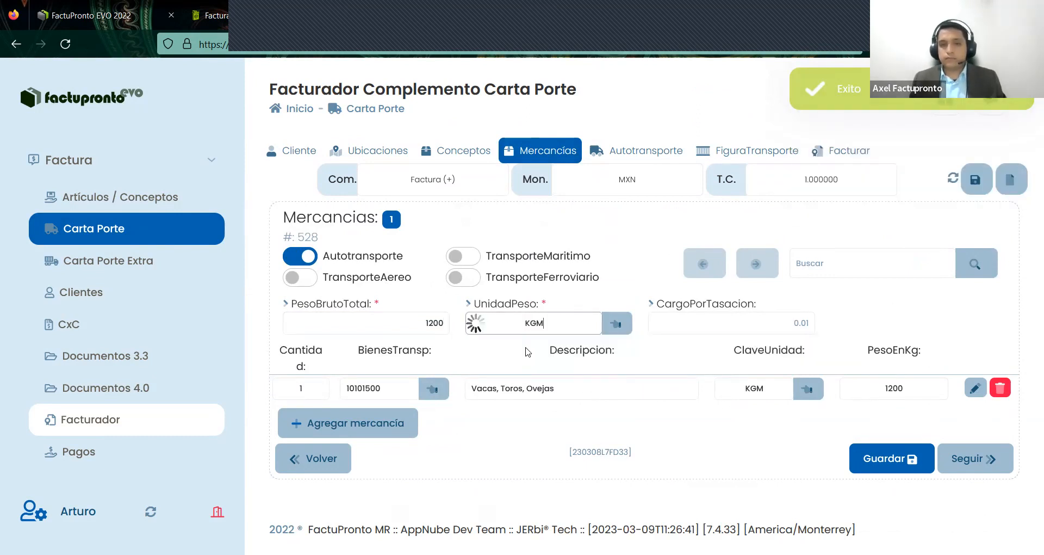
left_click(892, 460)
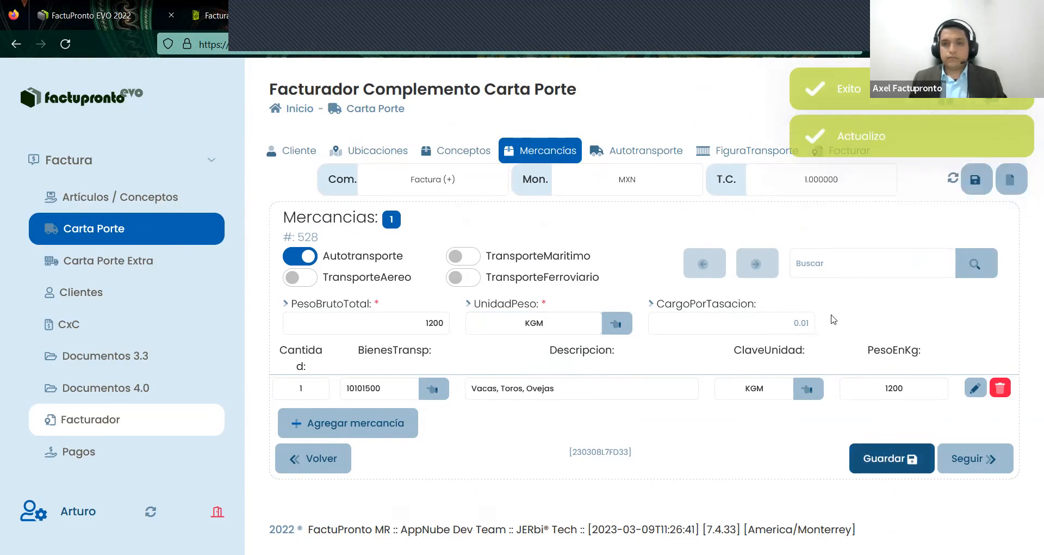
left_click(840, 150)
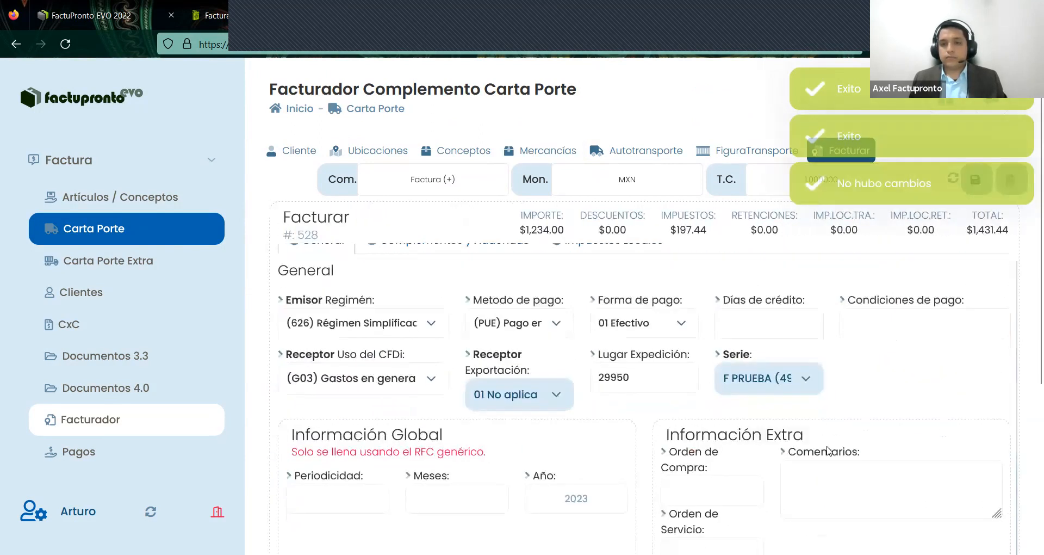
scroll(827, 450, "down", 5)
left_click(879, 465)
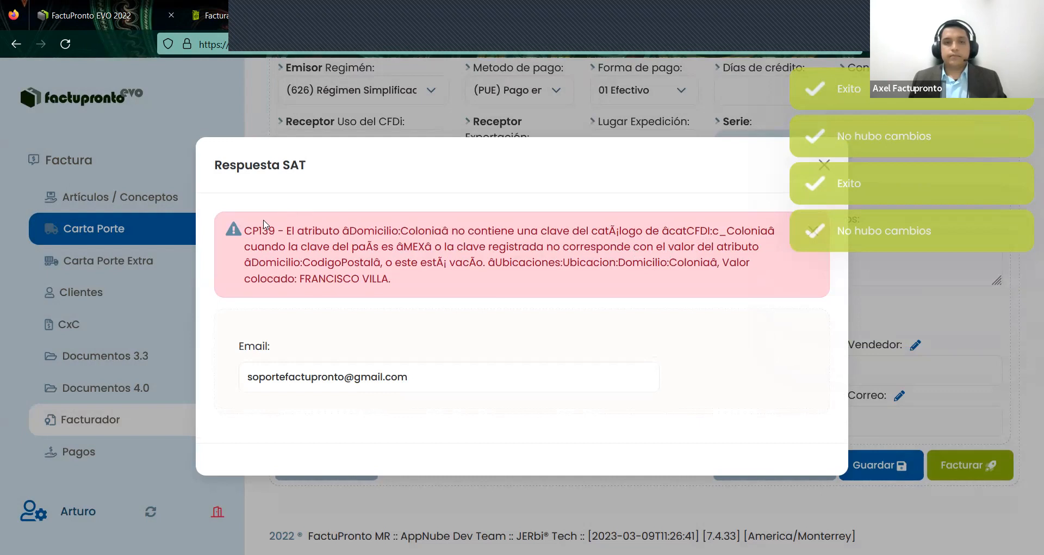
left_click_drag(245, 229, 658, 289)
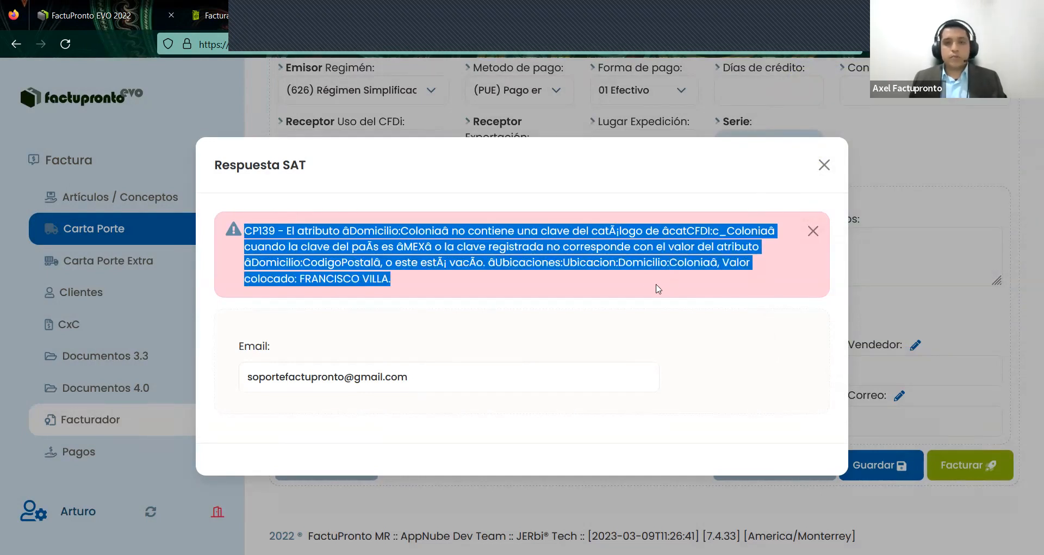
left_click(394, 284)
left_click_drag(391, 282, 261, 244)
left_click(354, 281)
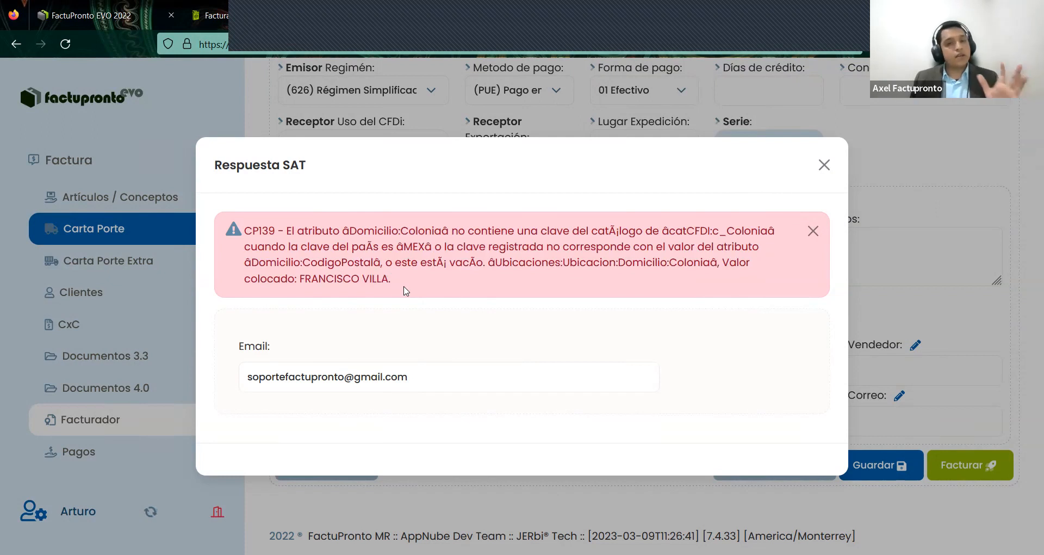
left_click(814, 231)
left_click(825, 214)
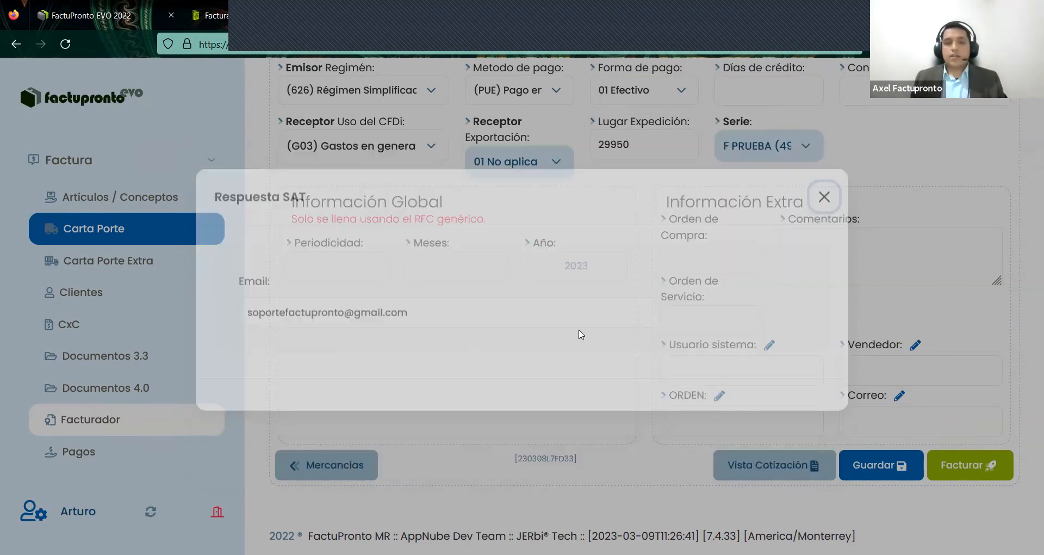
scroll(580, 346, "up", 2)
scroll(569, 295, "up", 3)
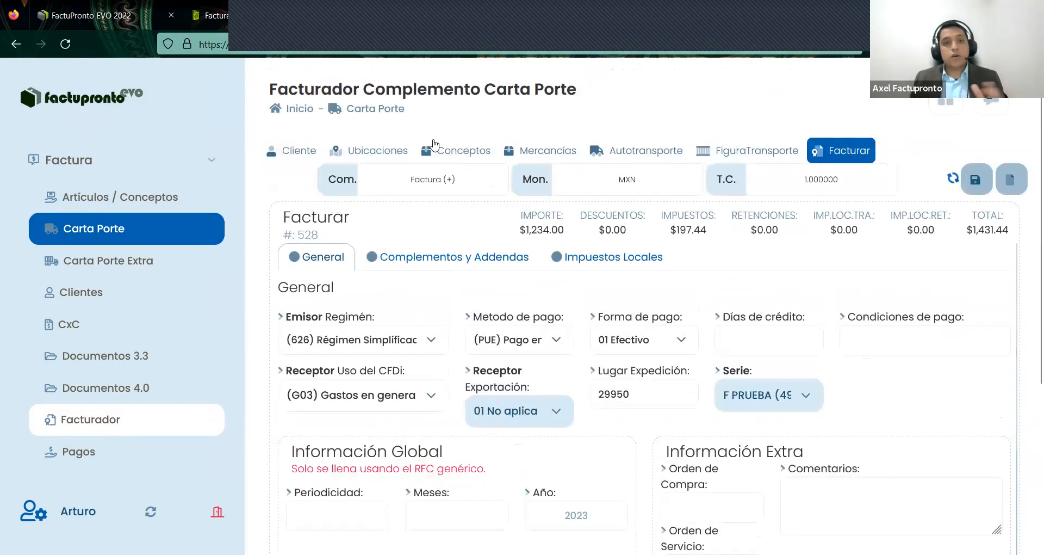
left_click(370, 148)
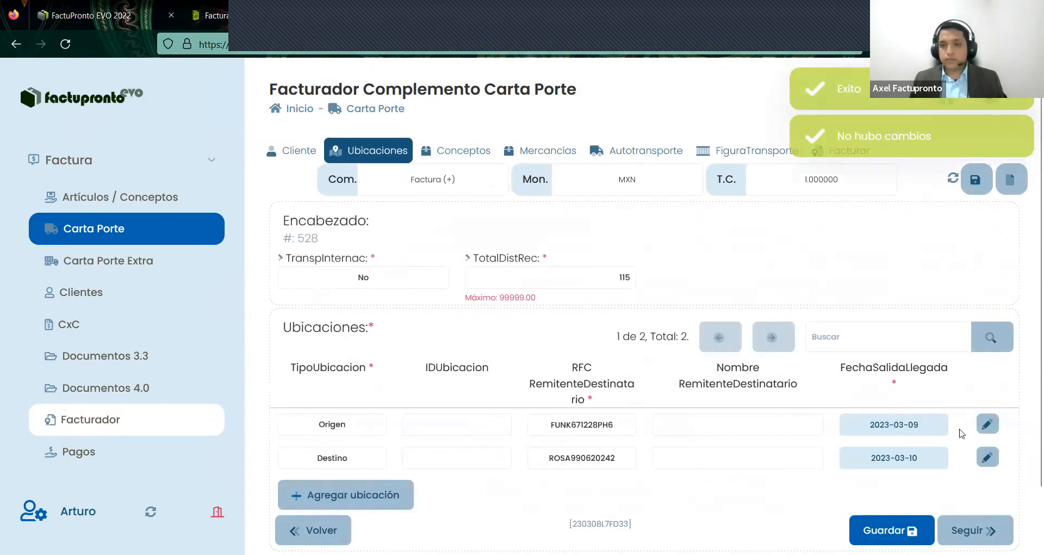
left_click(983, 427)
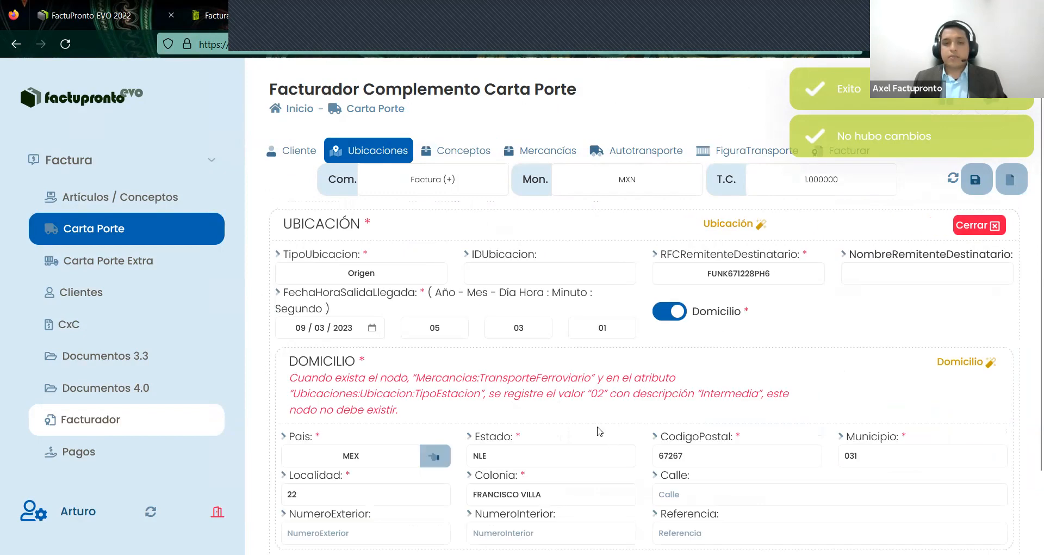
scroll(600, 432, "down", 2)
left_click_drag(577, 409, 390, 409)
type("0010")
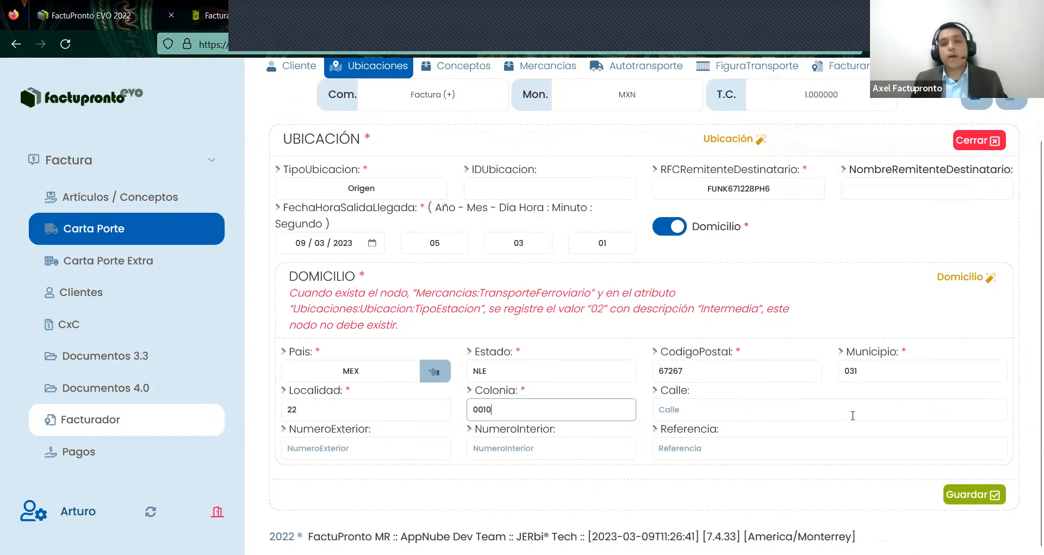
left_click(973, 503)
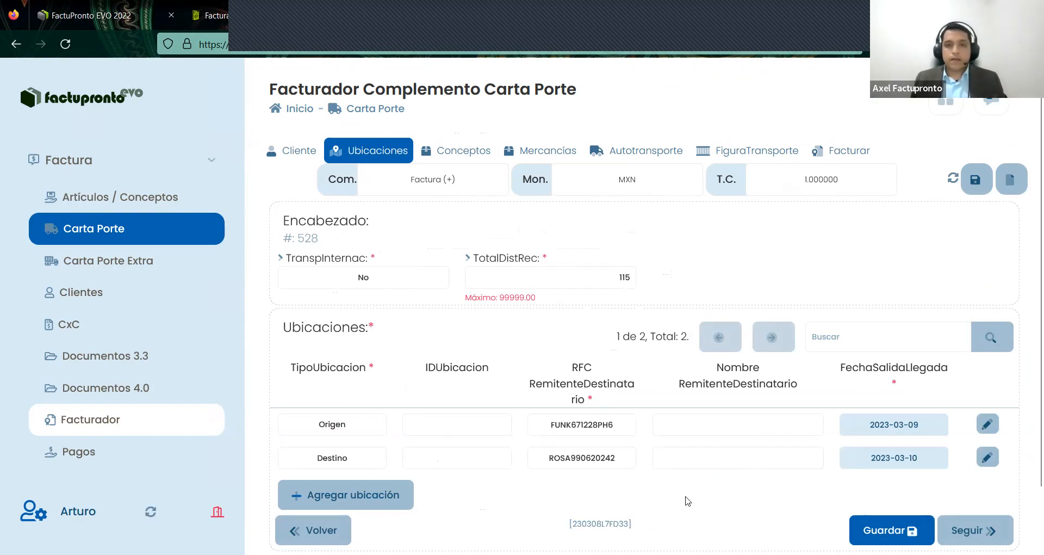
- Set TranspInternac to Sí, EntradaSalidaMerc to Entrada, and PaisOrigenDestino to USA
left_click(371, 281)
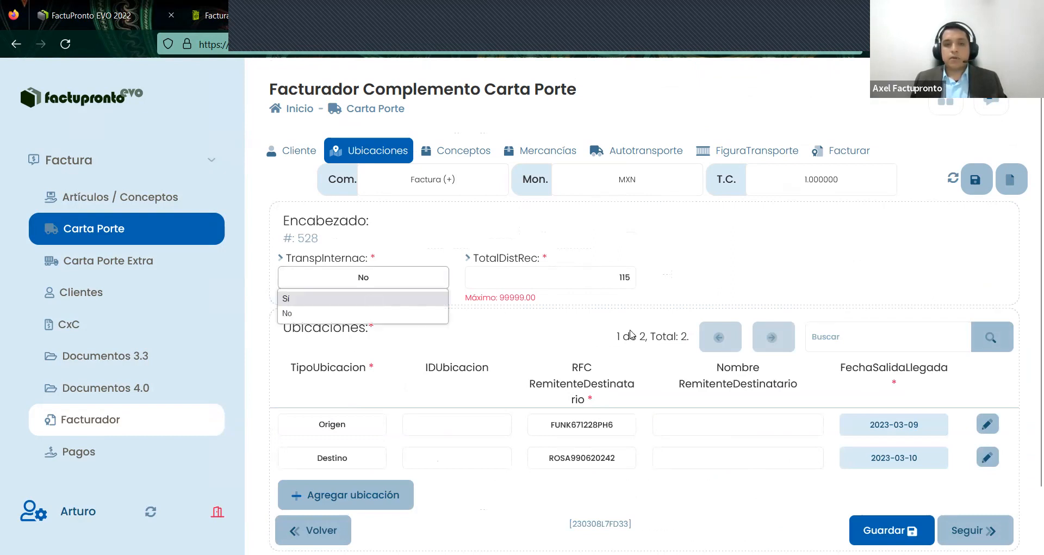
key("Return")
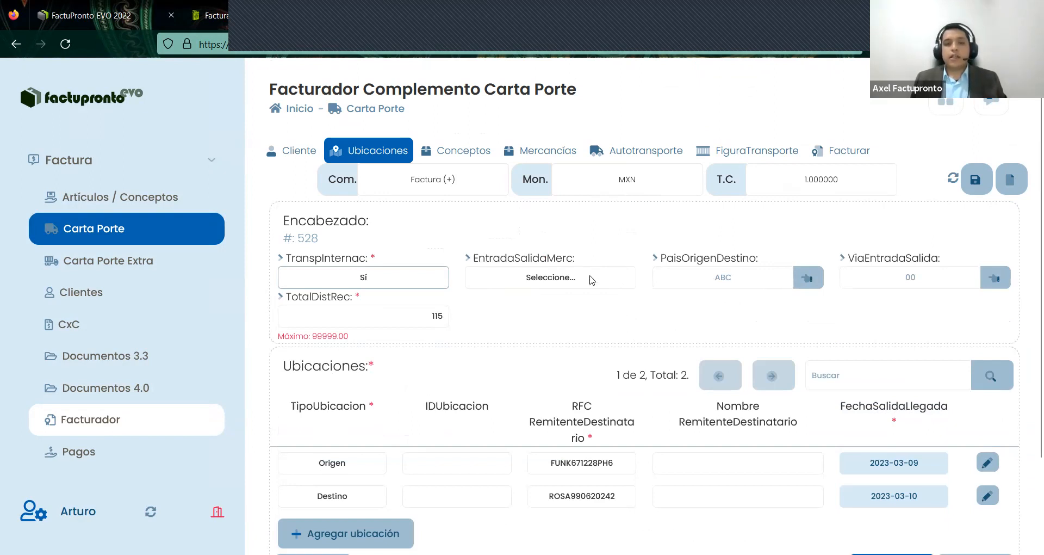
left_click(569, 288)
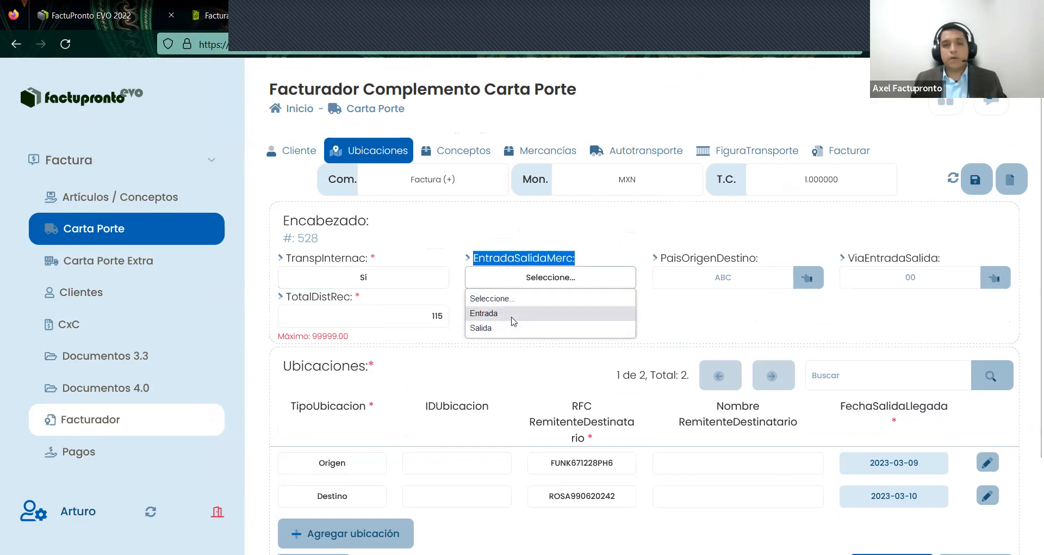
key("Return")
left_click(736, 274)
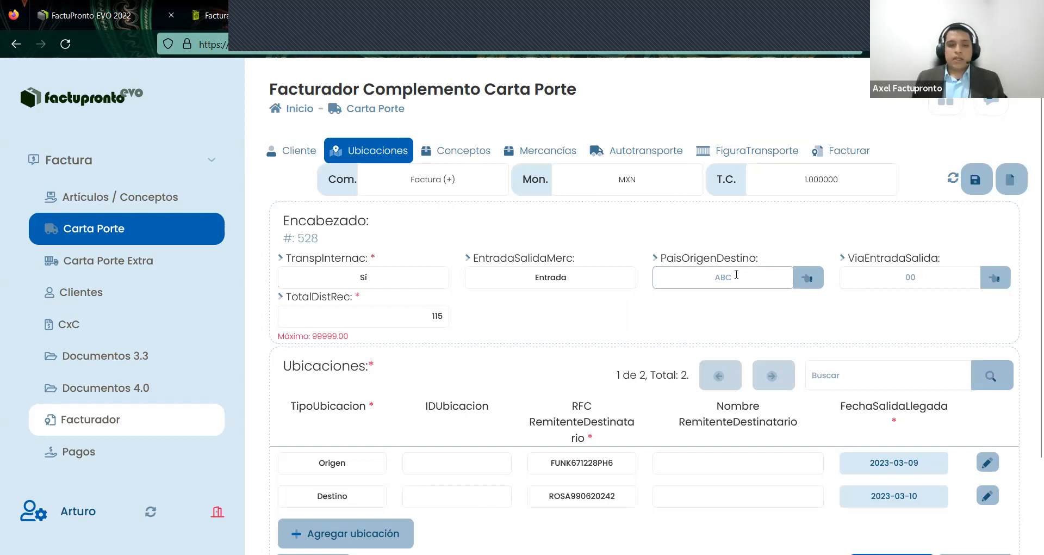
type("USA")
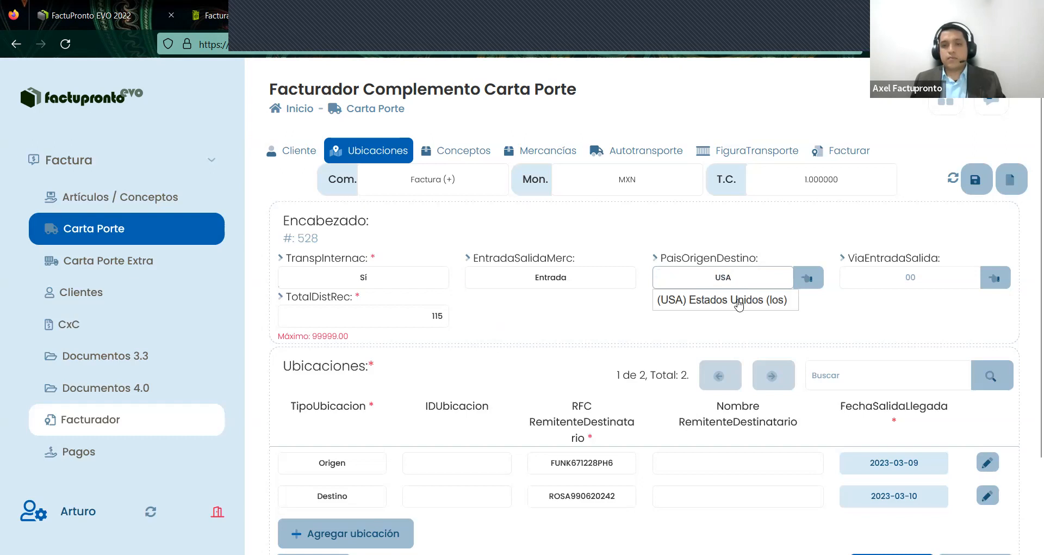
left_click(739, 302)
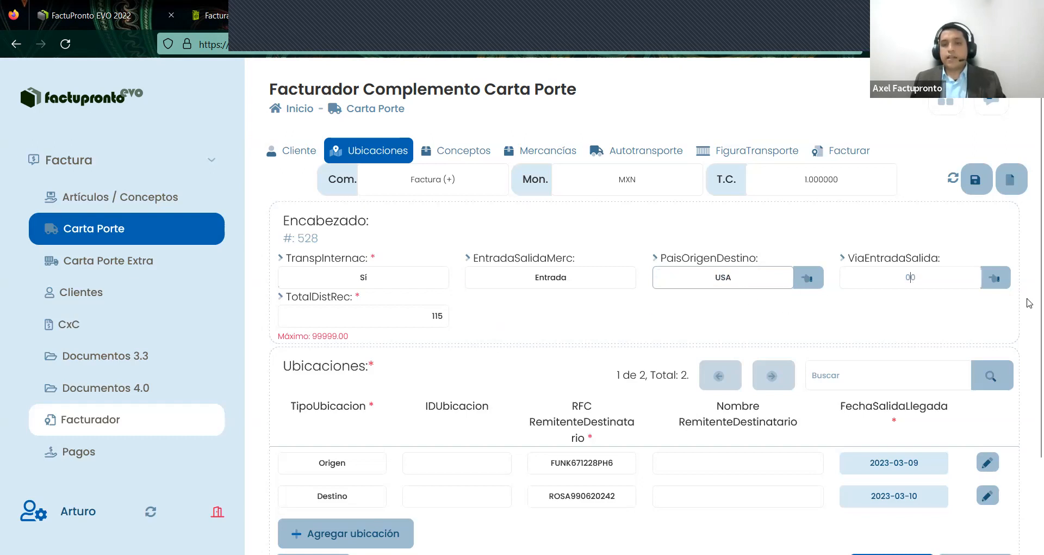
- Choose 01 Autotransporte as ViaEntradaSalida from the c_CveTransporte catalog
left_click(1004, 281)
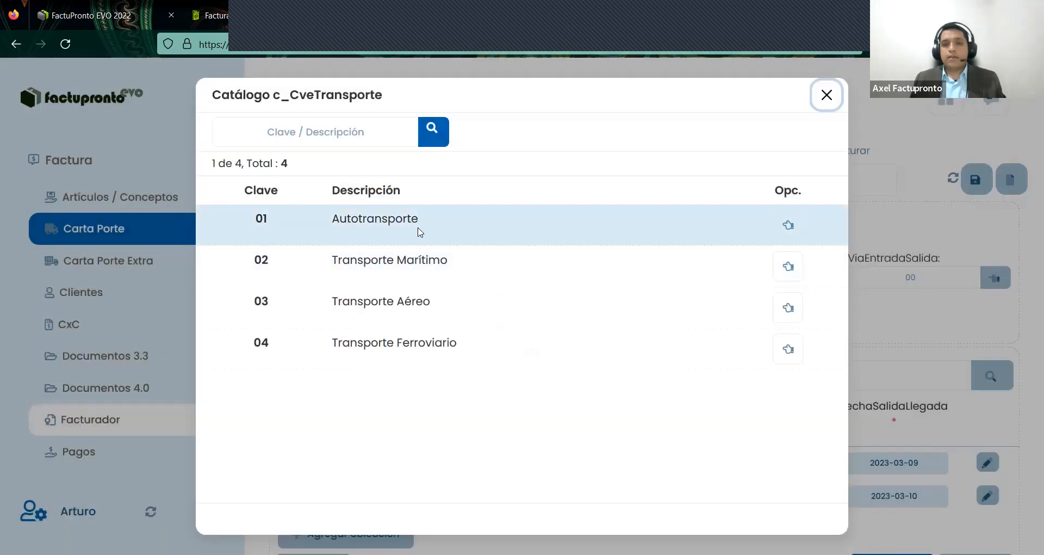
left_click(435, 257)
left_click_drag(464, 347, 416, 218)
left_click_drag(319, 219, 733, 238)
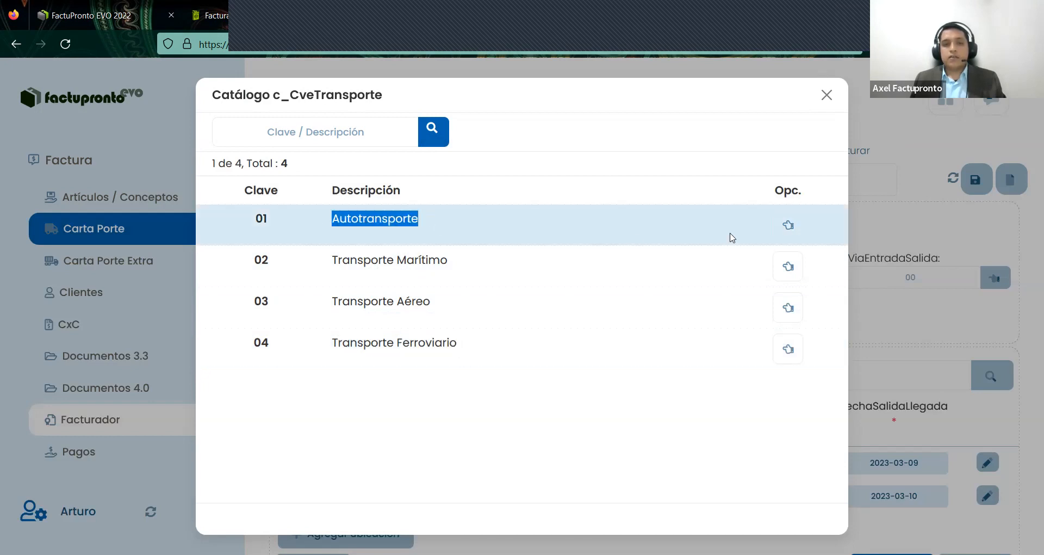
left_click(788, 224)
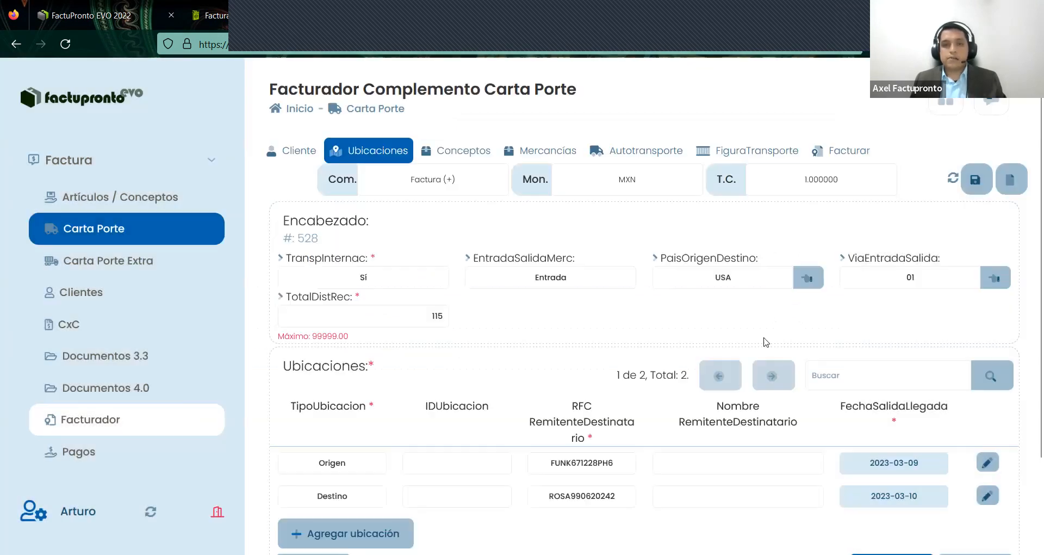
scroll(891, 395, "down", 2)
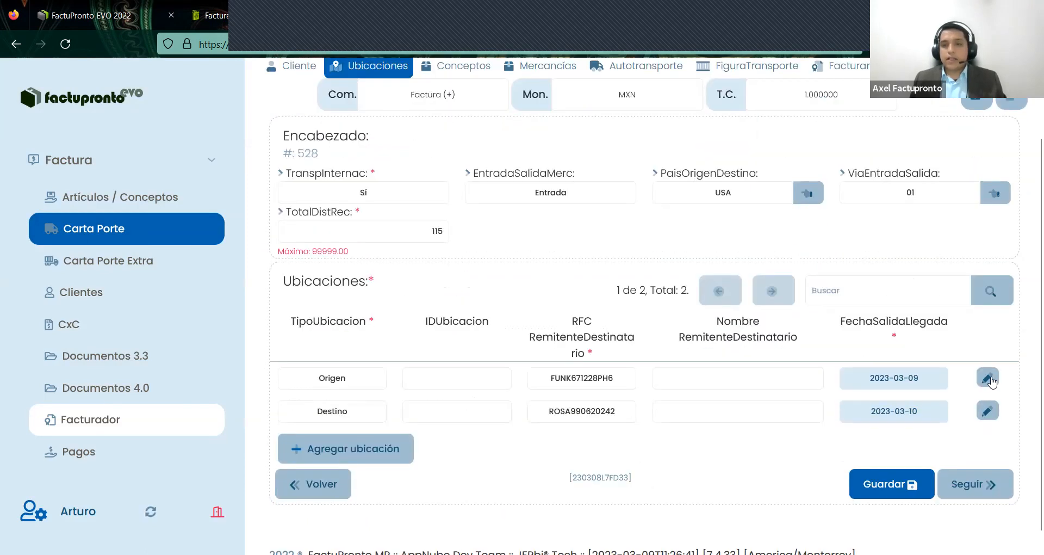
- Reopen the Origen location for editing and show its domicile with País MEX and Estado NLE
left_click(987, 375)
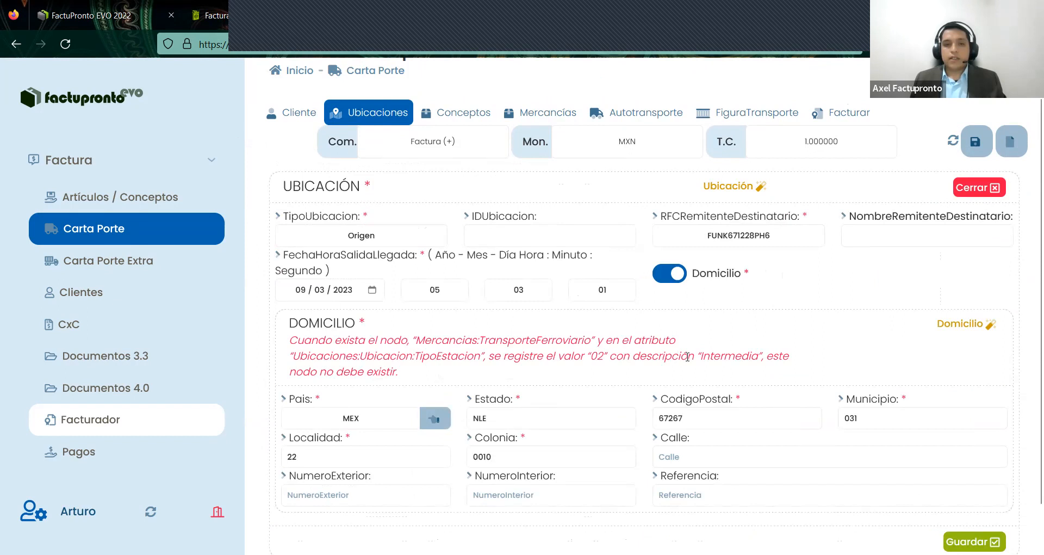
mouse_move(687, 357)
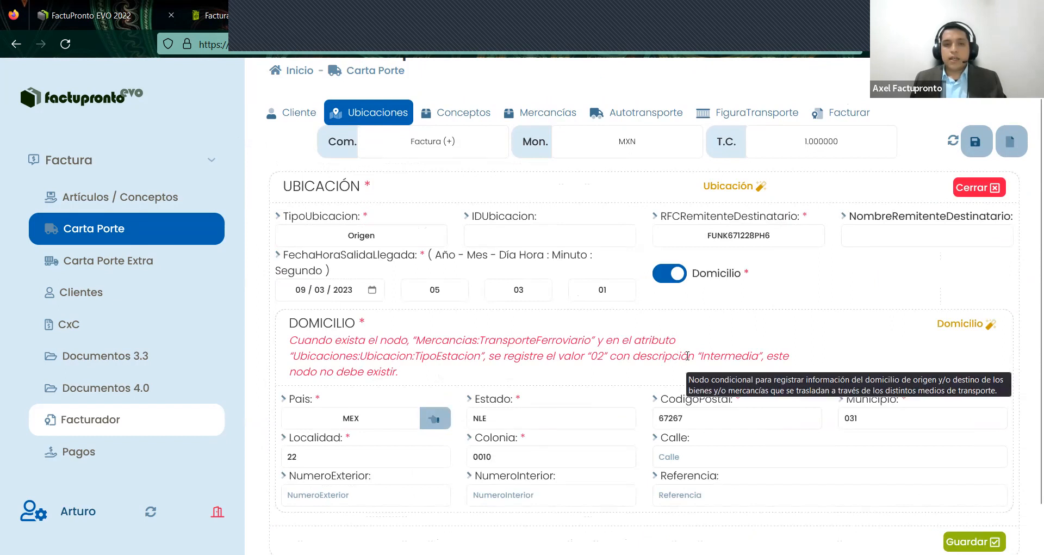
left_click(972, 188)
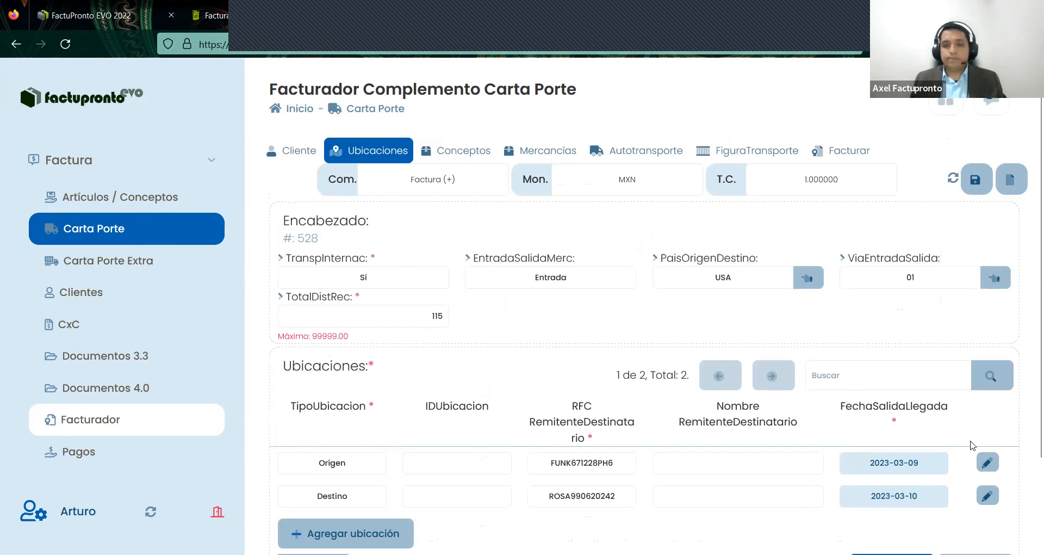
left_click(892, 441)
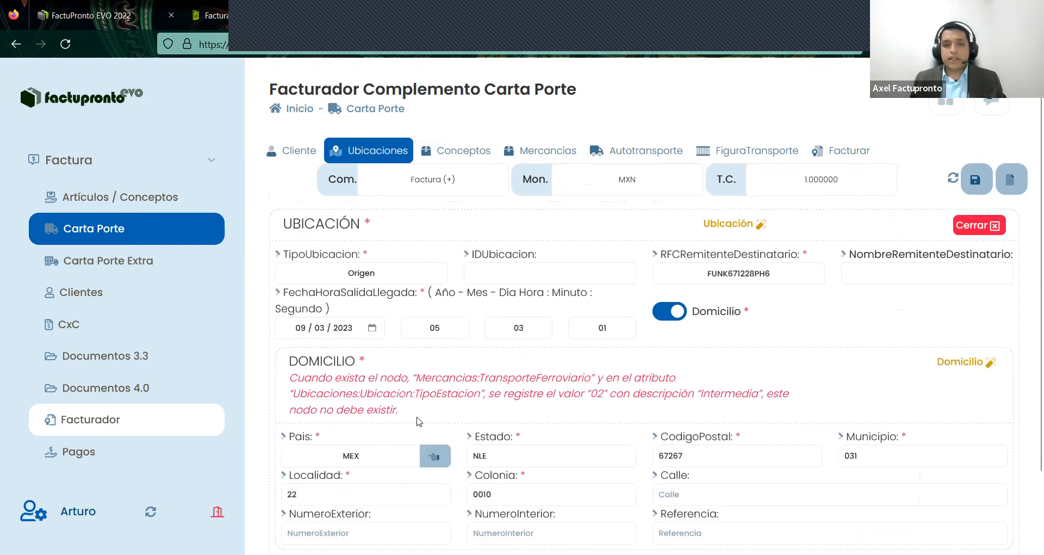
scroll(287, 348, "down", 2)
left_click_drag(286, 345, 384, 374)
left_click(384, 373)
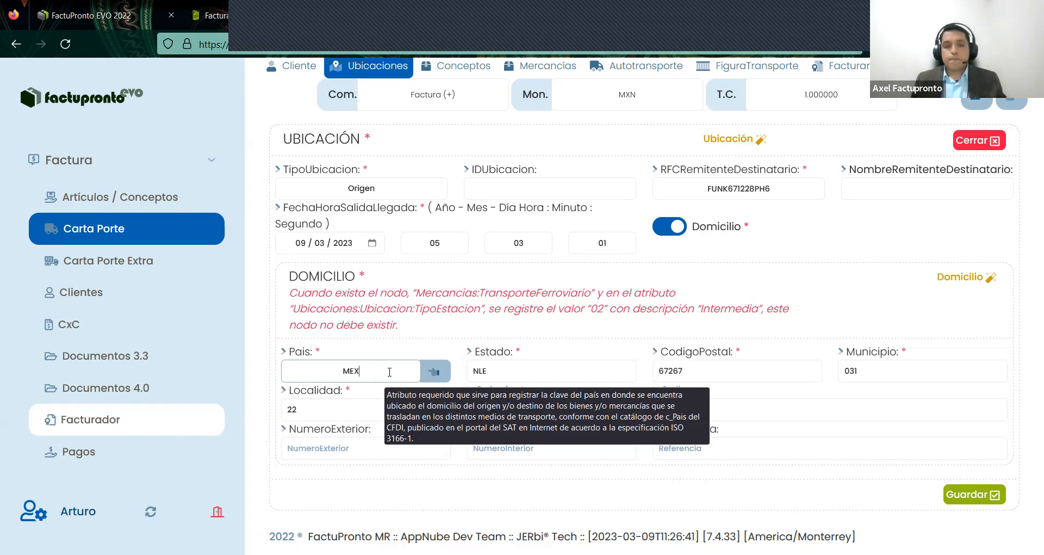
- Replace the Origen RFCRemitenteDestinatario with the foreign RFC XEXX010101000
left_click(790, 191)
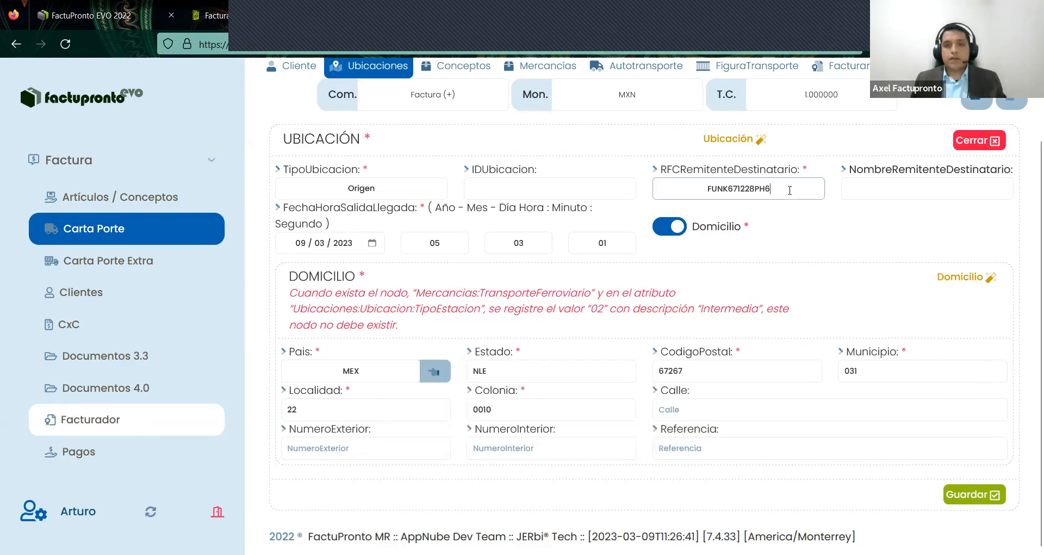
double_click(692, 191)
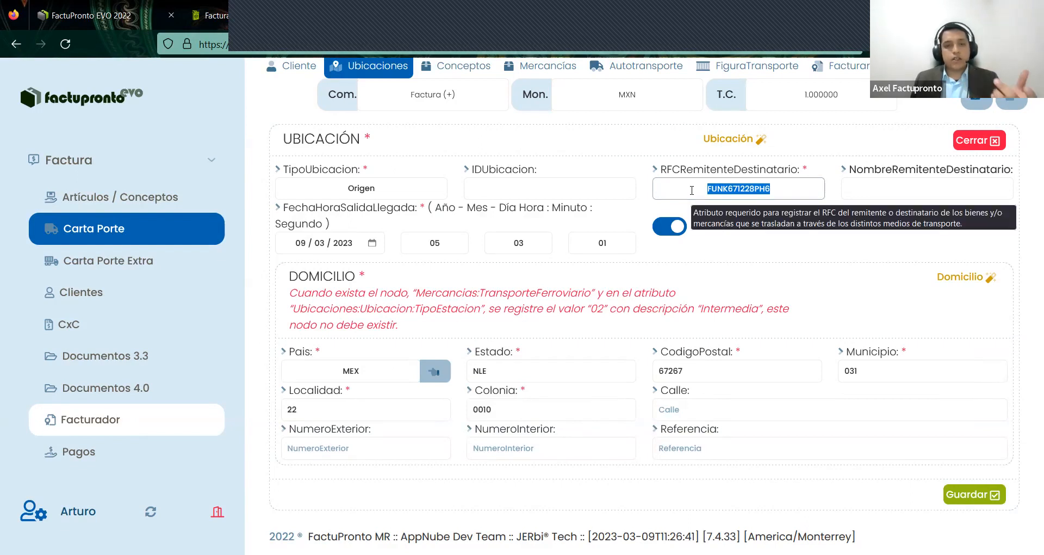
type("XE")
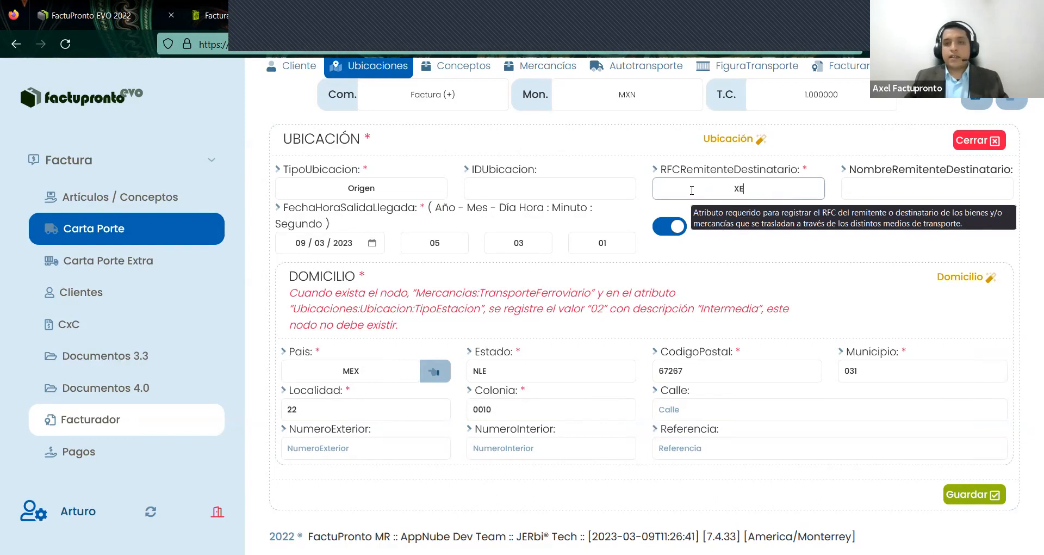
type("XX010")
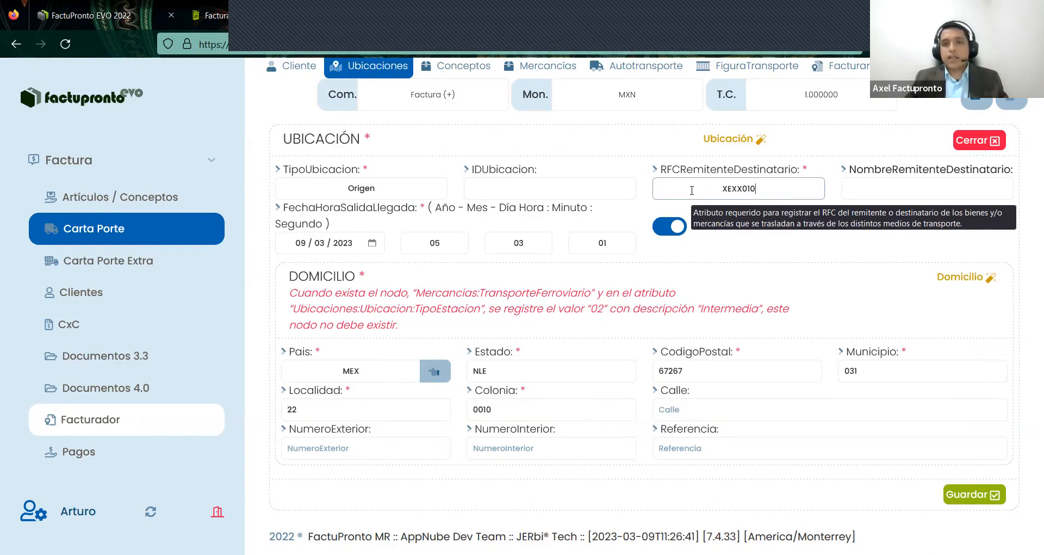
type("1010")
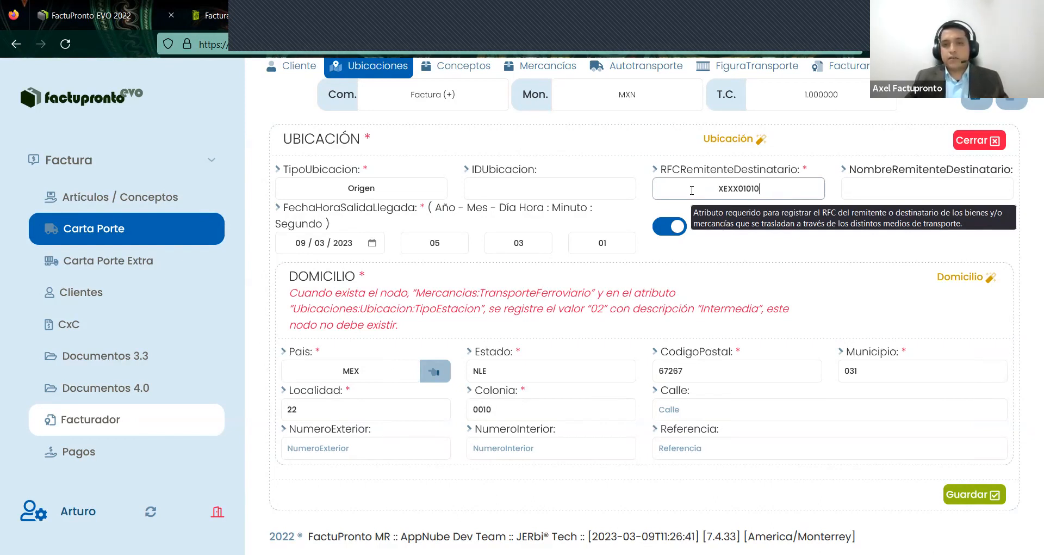
type("00")
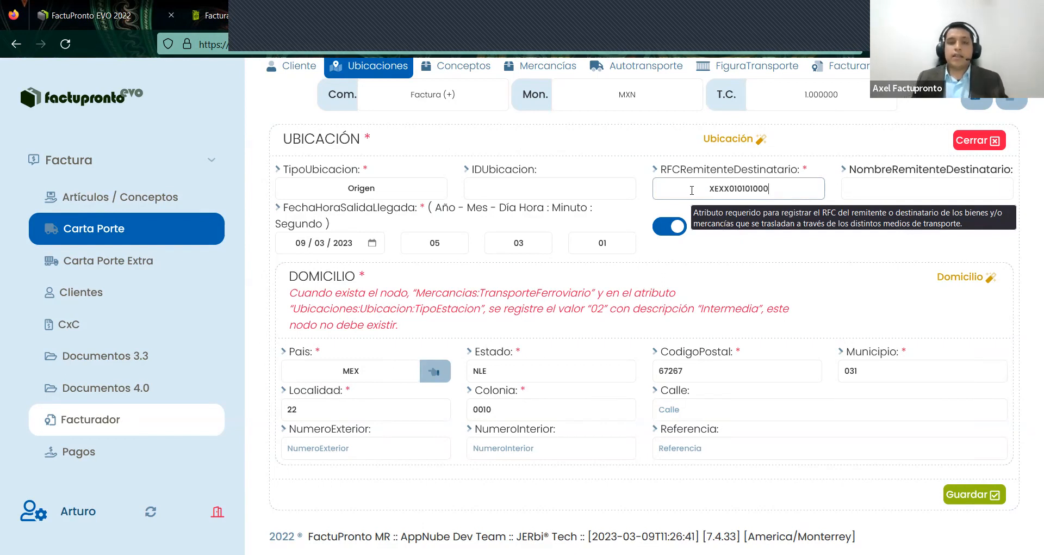
left_click(759, 256)
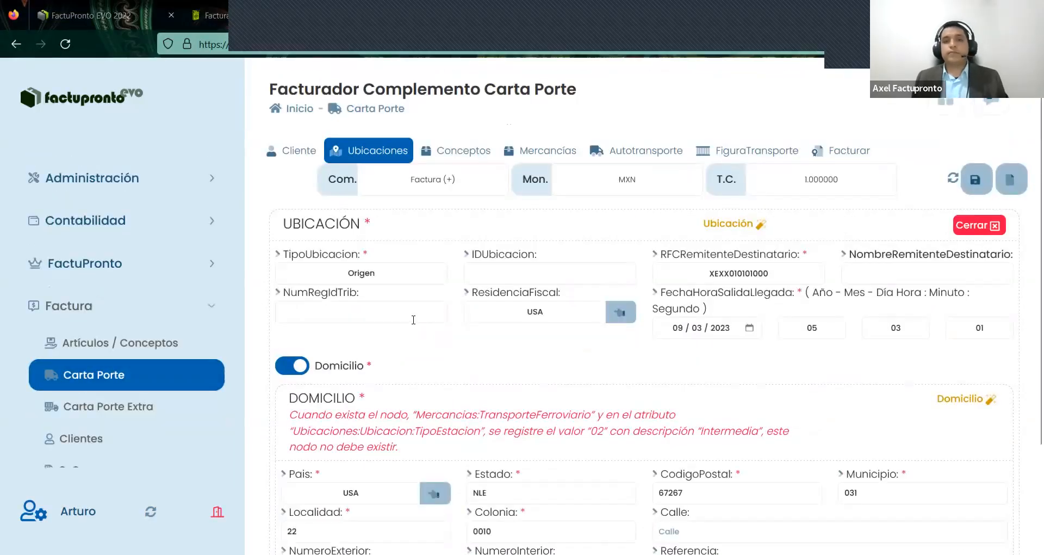
mouse_move(414, 320)
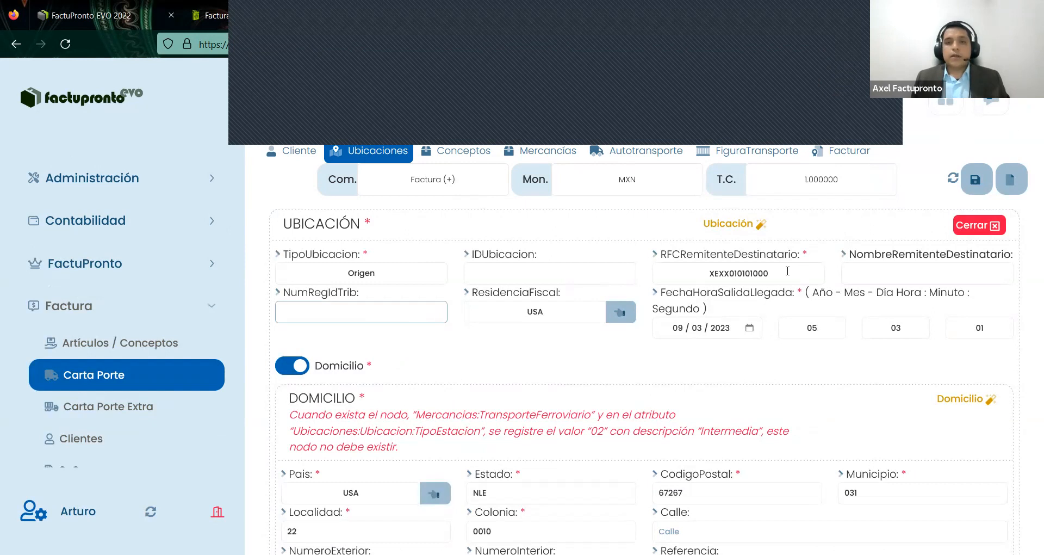
left_click_drag(661, 256, 793, 273)
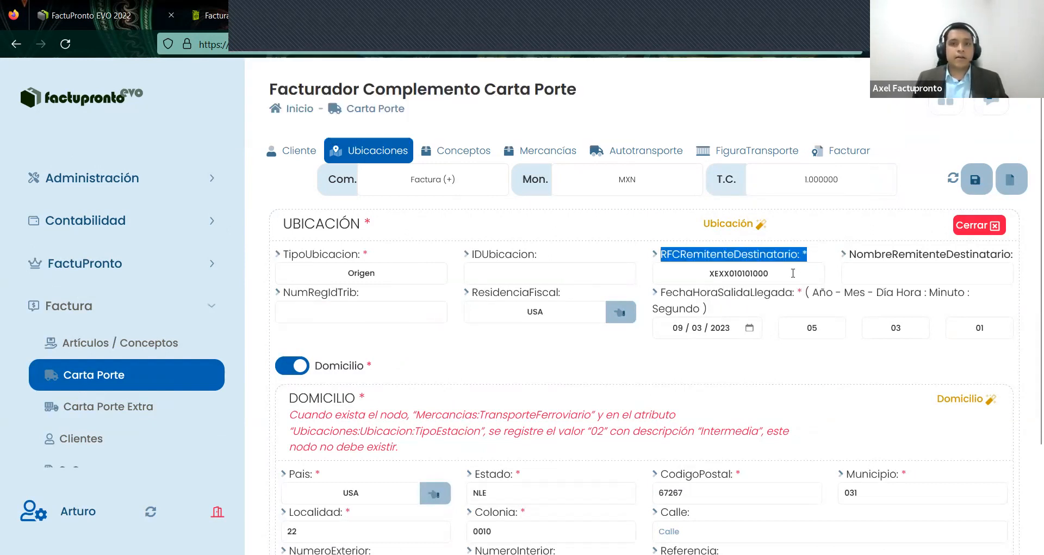
left_click(793, 273)
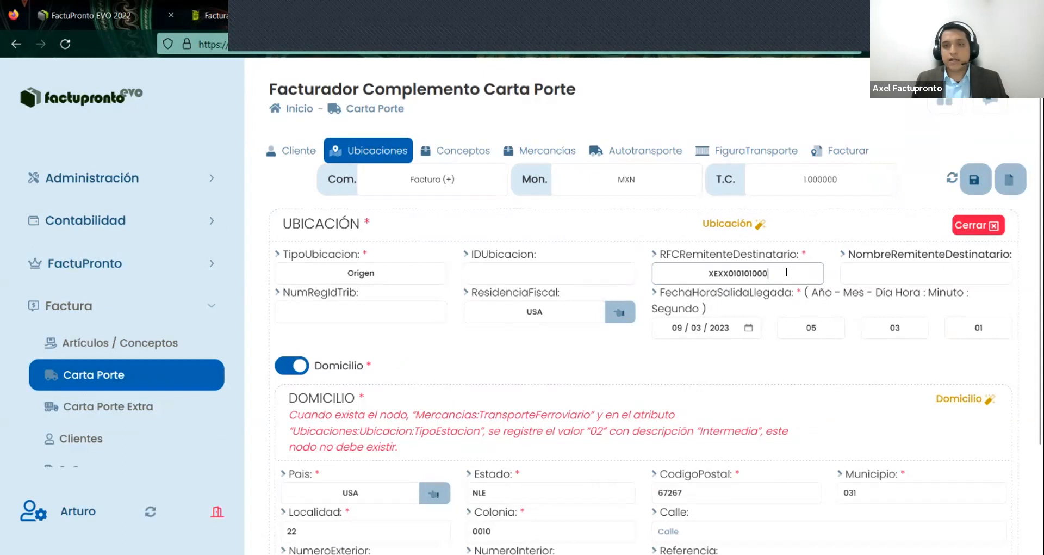
double_click(703, 270)
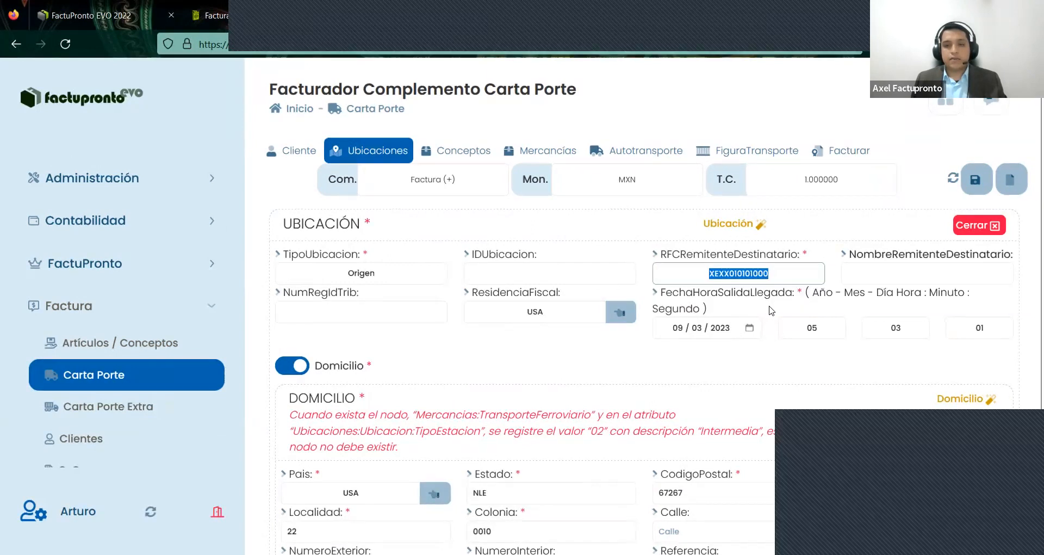
type("XEXX")
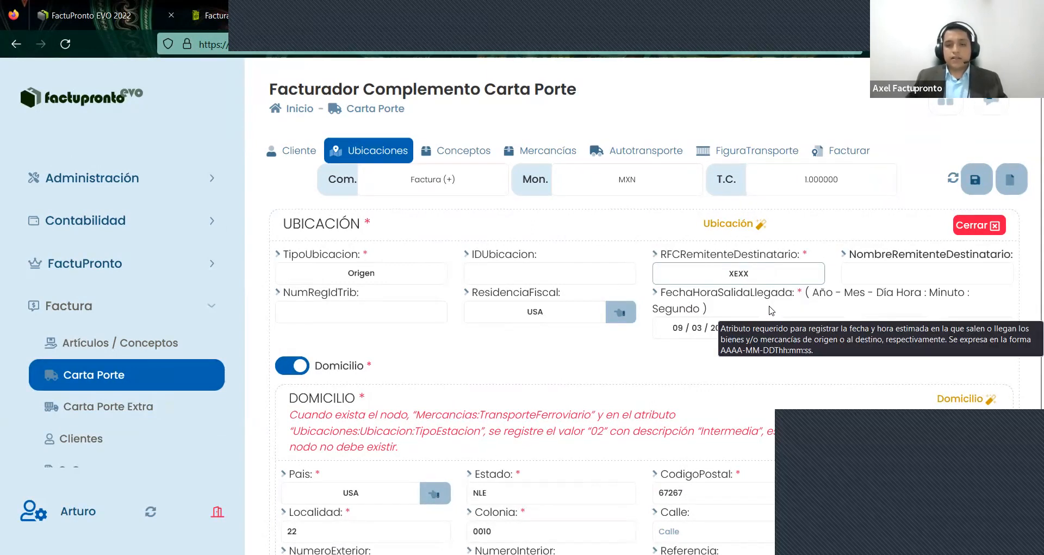
type("01010")
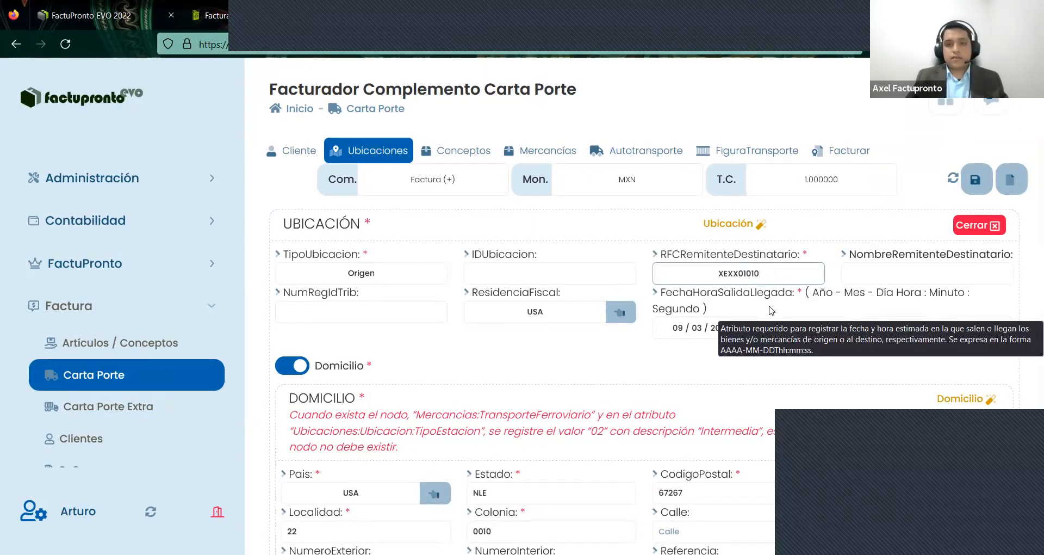
type("1000")
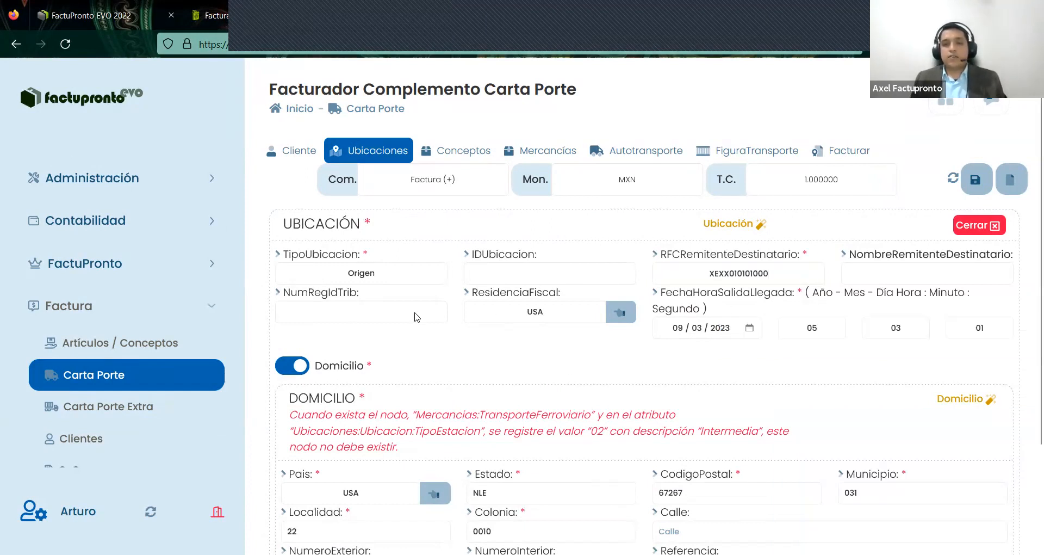
- Set ResidenciaFiscal and domicile País to USA, leaving NumRegIdTrib empty
left_click_drag(285, 295, 384, 294)
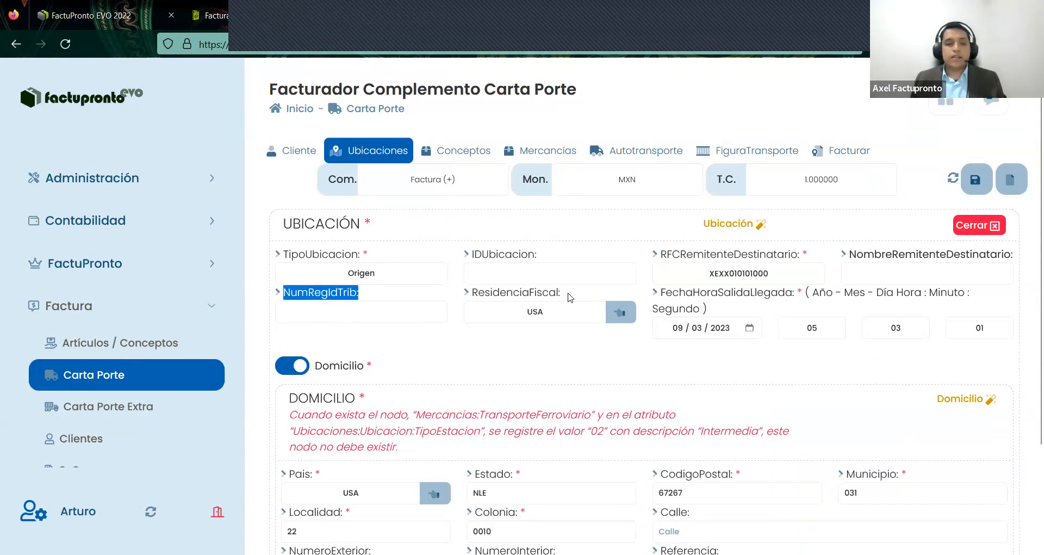
left_click_drag(474, 296, 470, 351)
left_click(470, 352)
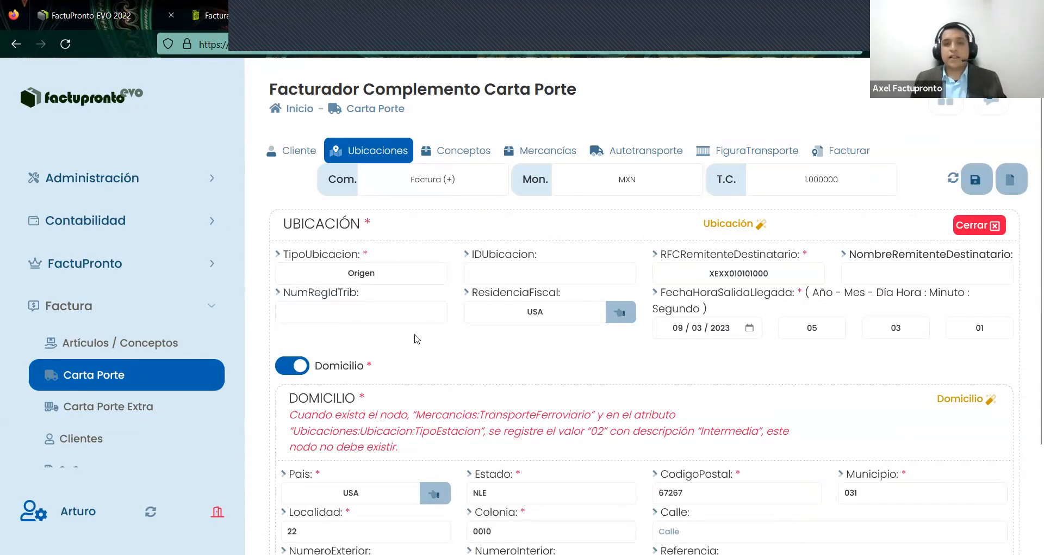
left_click_drag(359, 293, 400, 294)
mouse_move(284, 294)
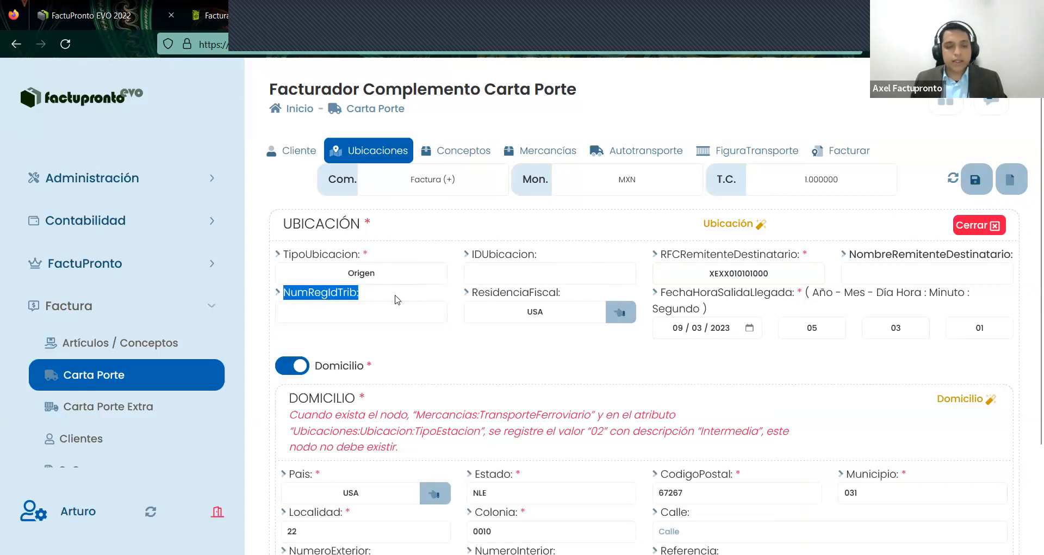
left_click(397, 300)
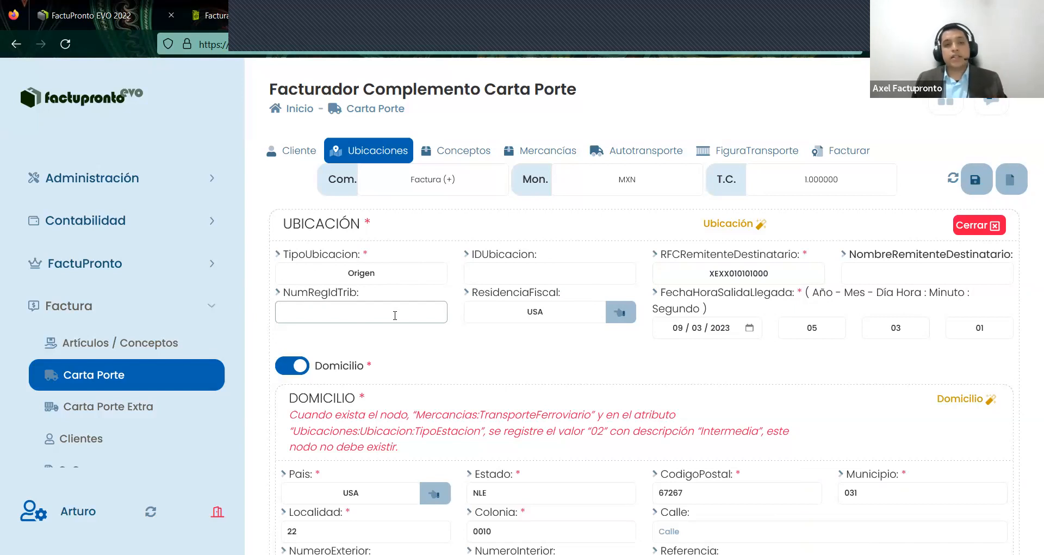
scroll(401, 322, "down", 3)
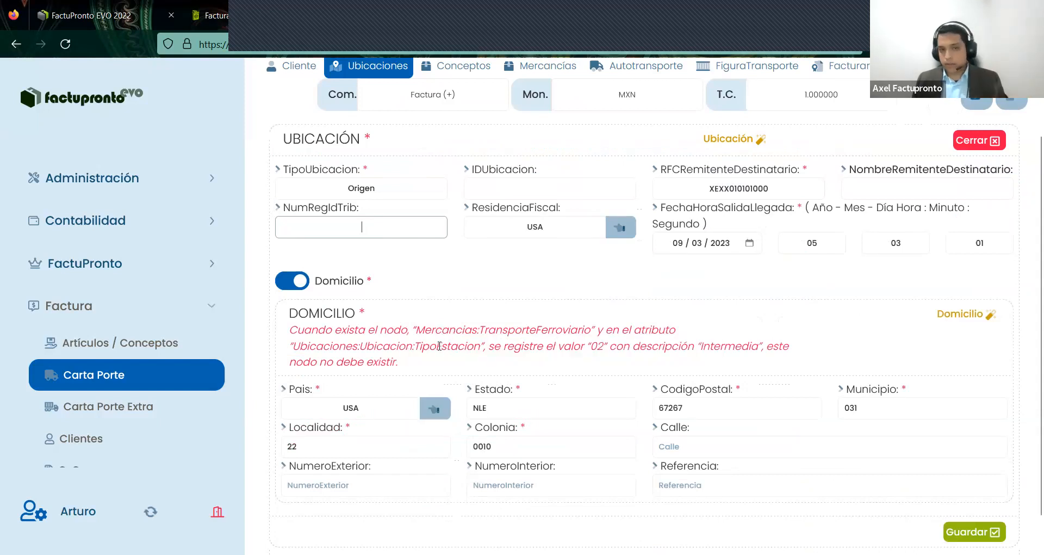
- Replace the Origen domicile Estado NLE with TX and save the location
mouse_move(434, 333)
scroll(508, 354, "down", 1)
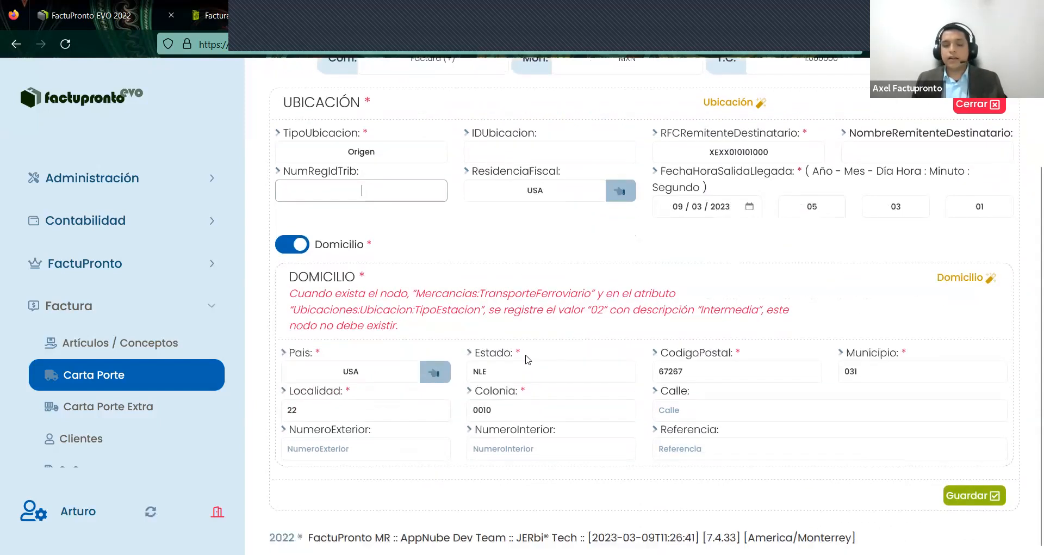
left_click_drag(475, 350, 489, 351)
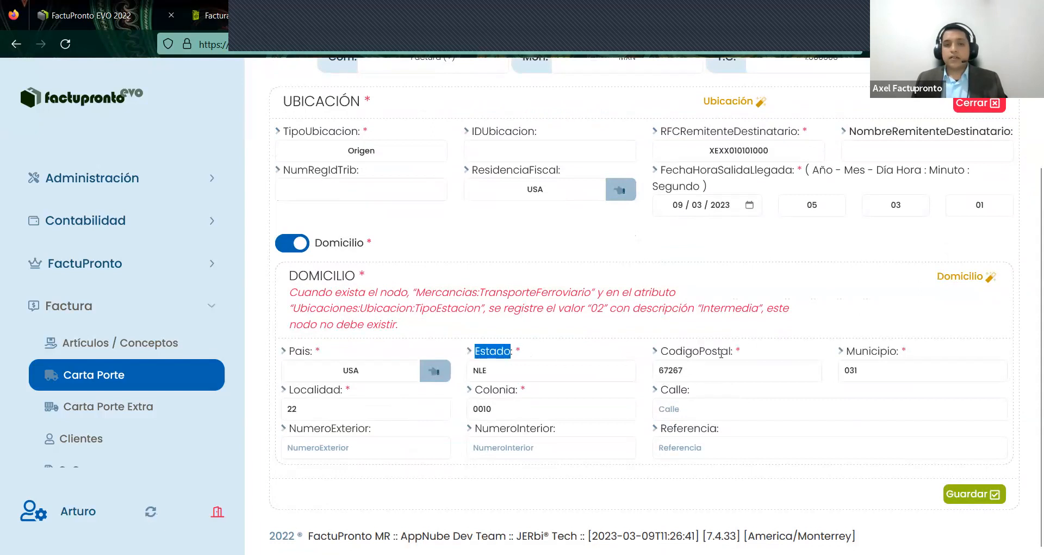
left_click(644, 375)
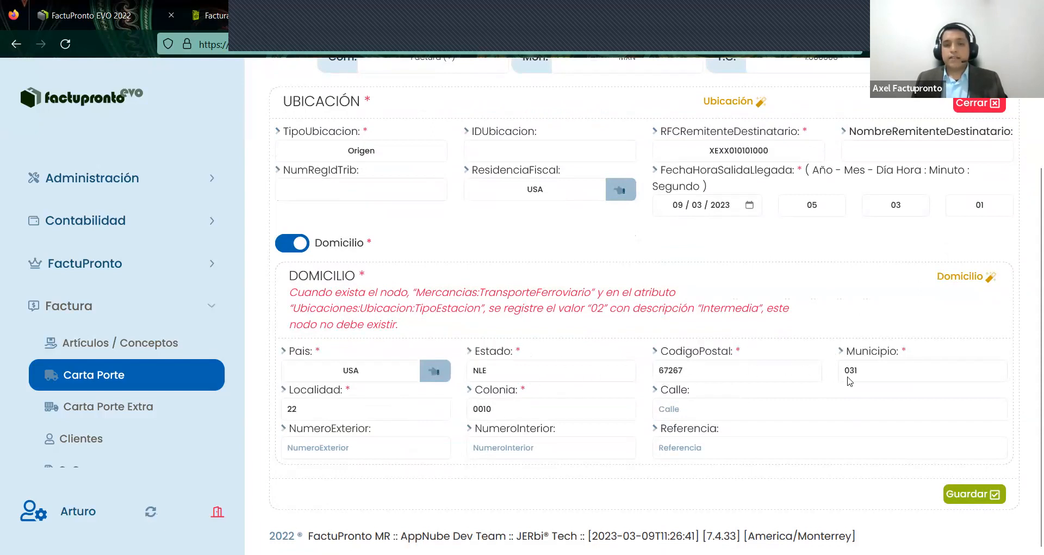
left_click(357, 408)
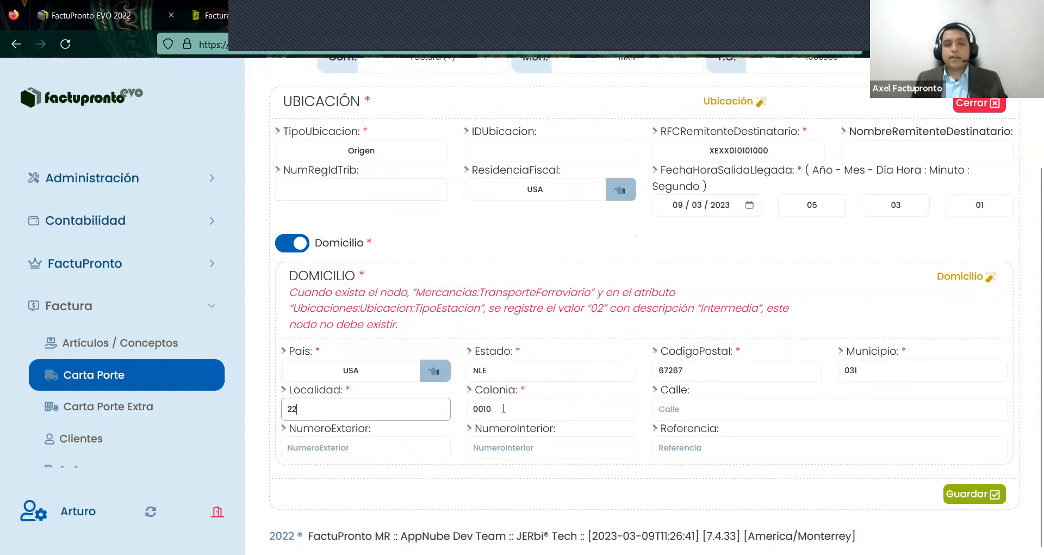
mouse_move(504, 408)
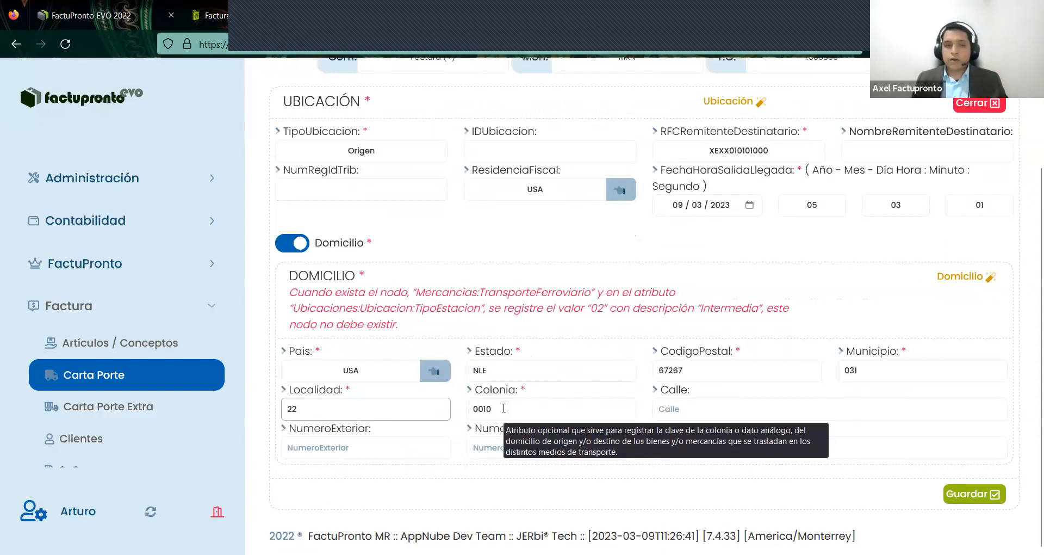
left_click(518, 377)
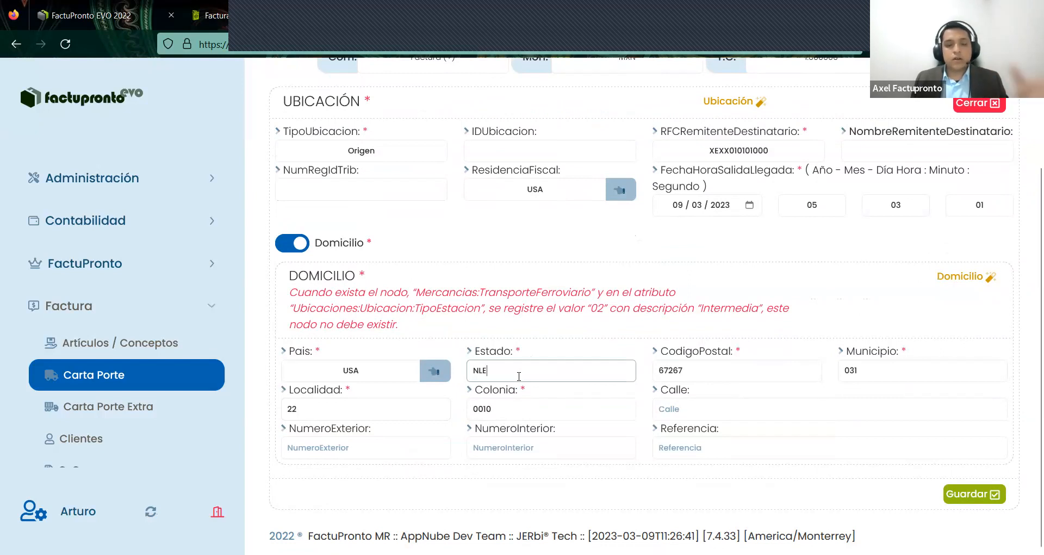
mouse_move(519, 368)
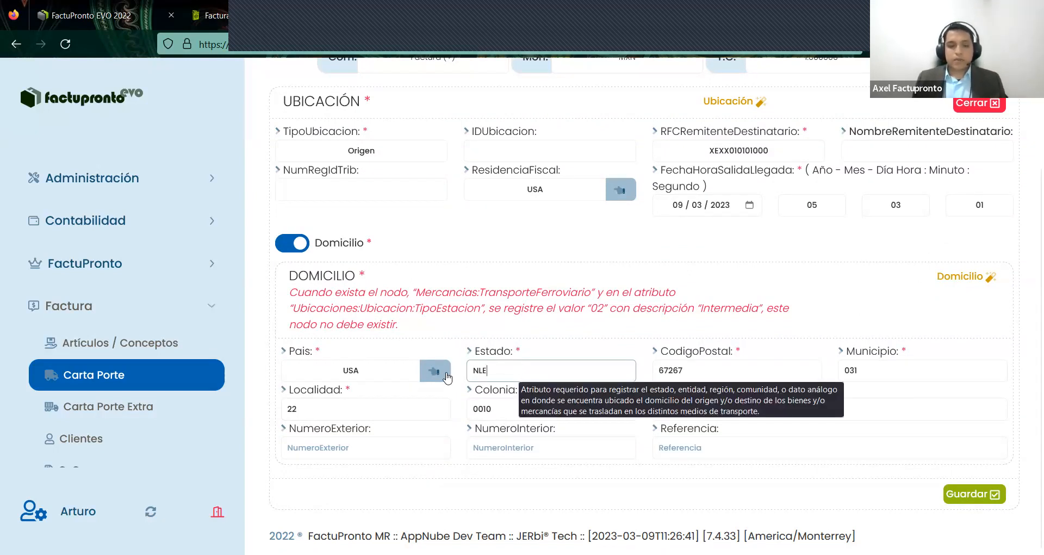
key("ctrl+a")
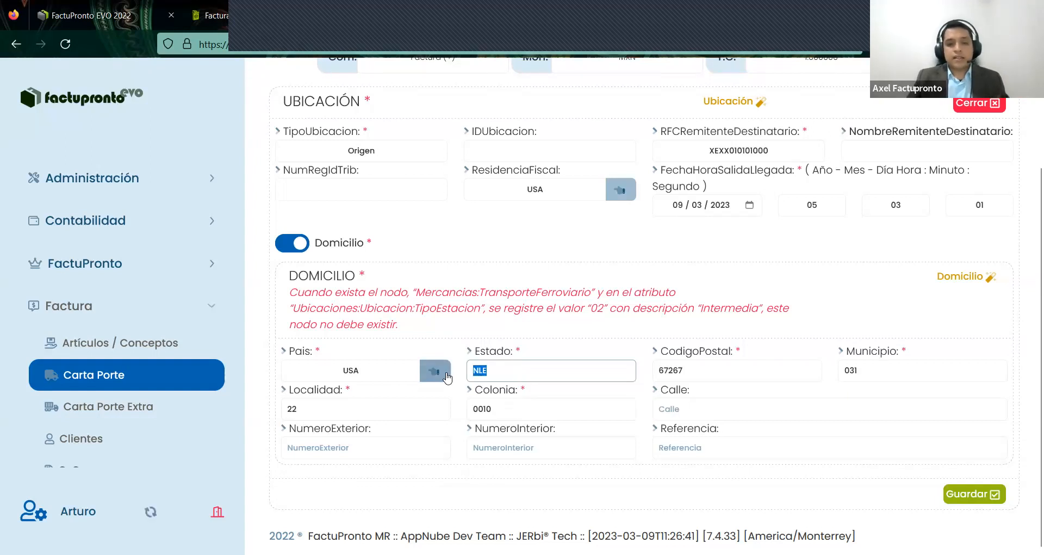
type("TX")
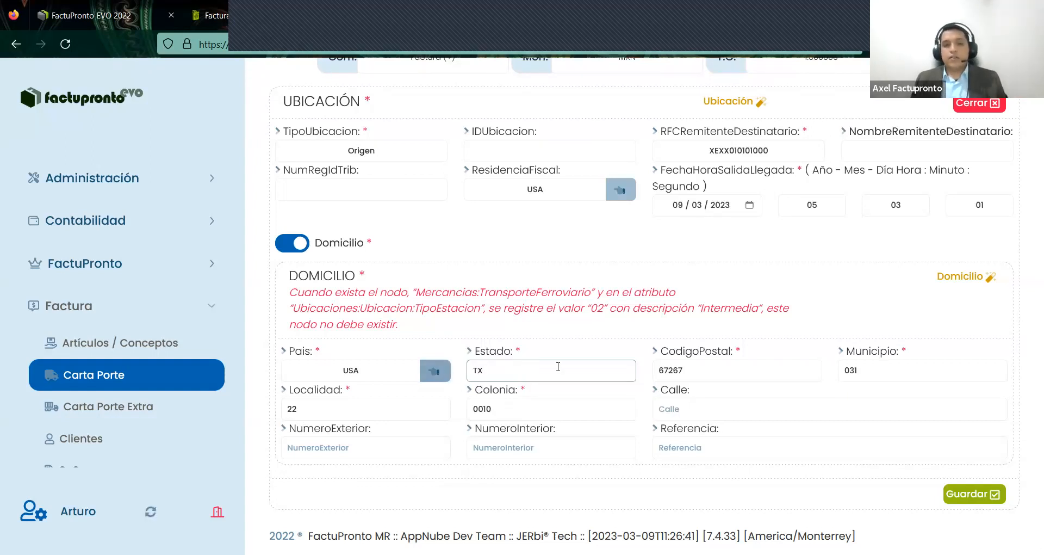
left_click(594, 352)
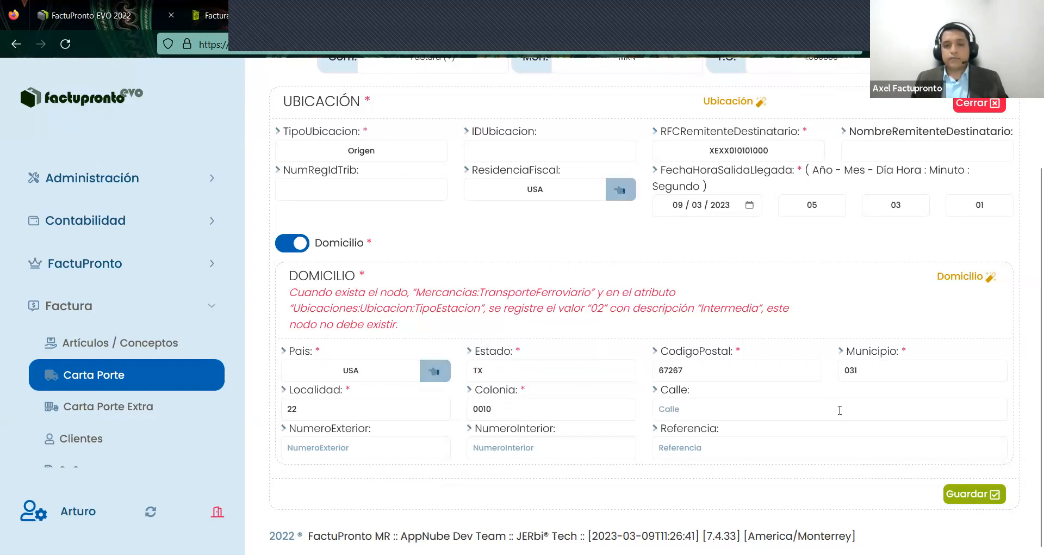
left_click(984, 496)
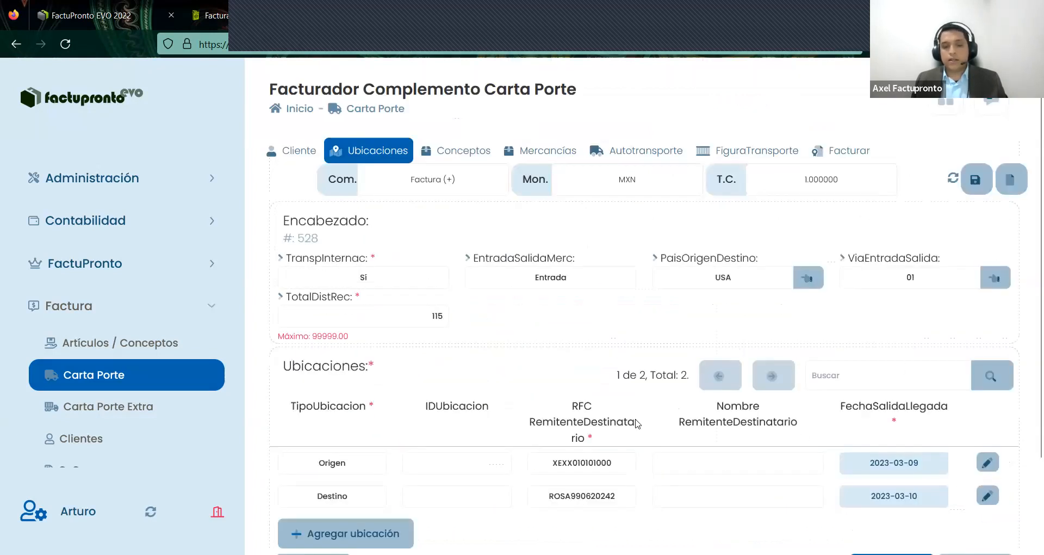
- Step through the Mercancías and Autotransporte sections, then return to Ubicaciones
left_click(552, 157)
left_click(619, 397)
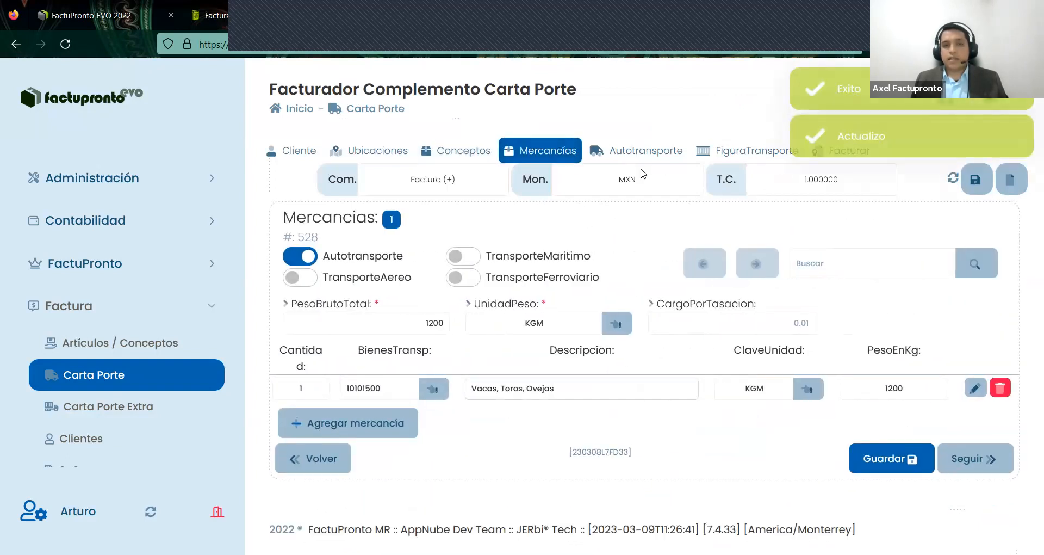
left_click(644, 154)
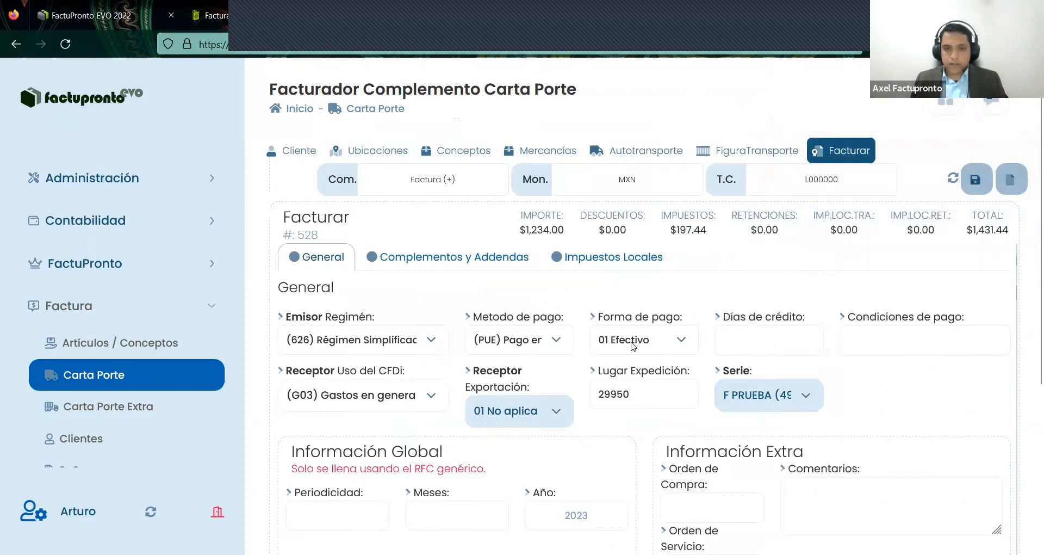
left_click(537, 155)
left_click(364, 152)
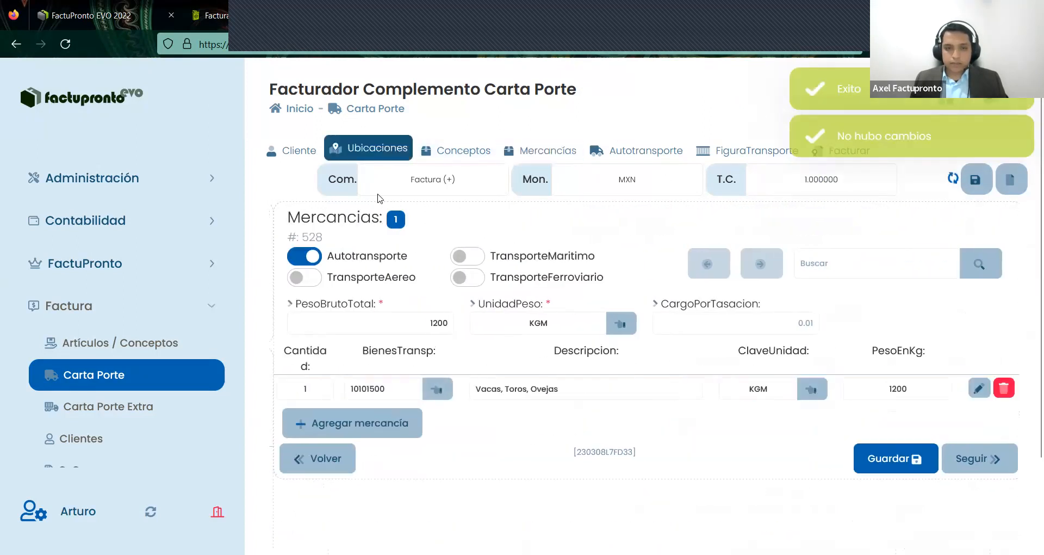
- Re-save the Origen location unchanged and bring up the Facturar section's General payment details
left_click(985, 462)
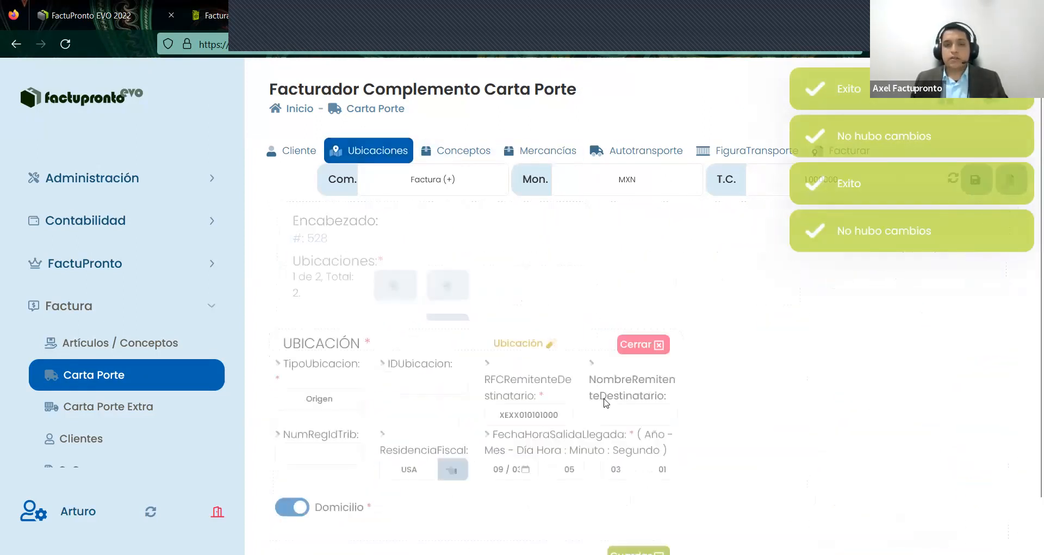
scroll(576, 397, "down", 3)
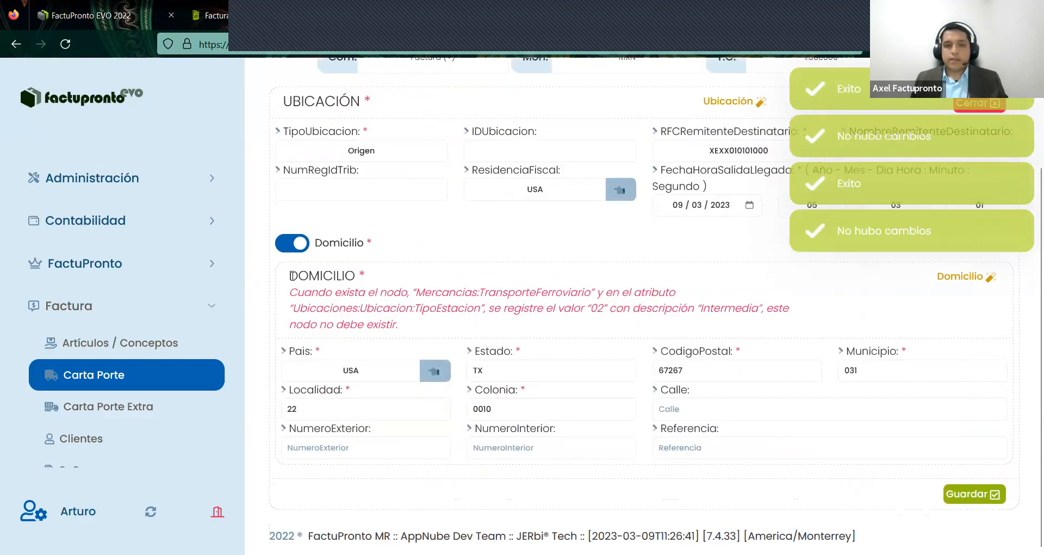
left_click_drag(626, 345, 907, 401)
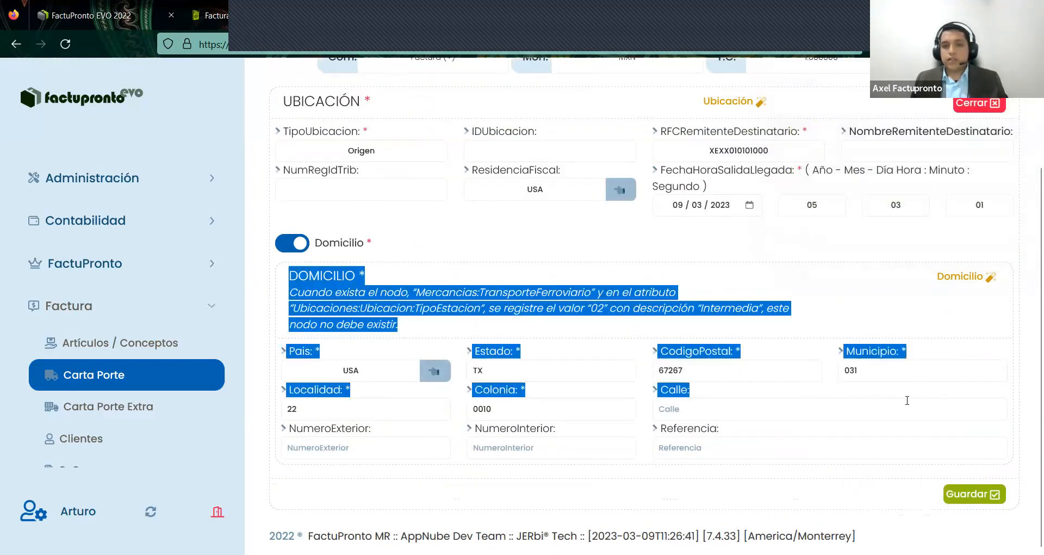
left_click(503, 372)
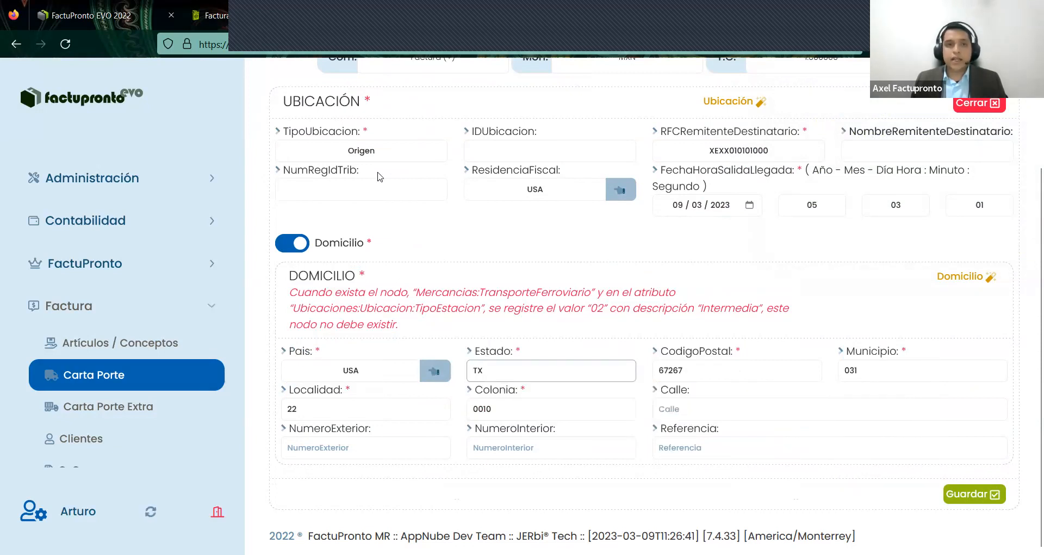
left_click(967, 501)
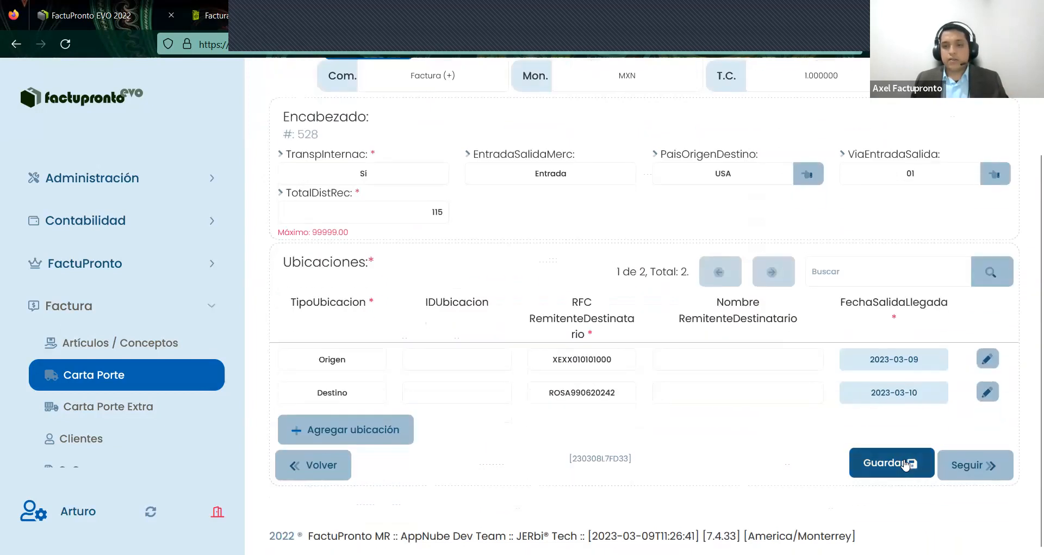
scroll(591, 445, "up", 3)
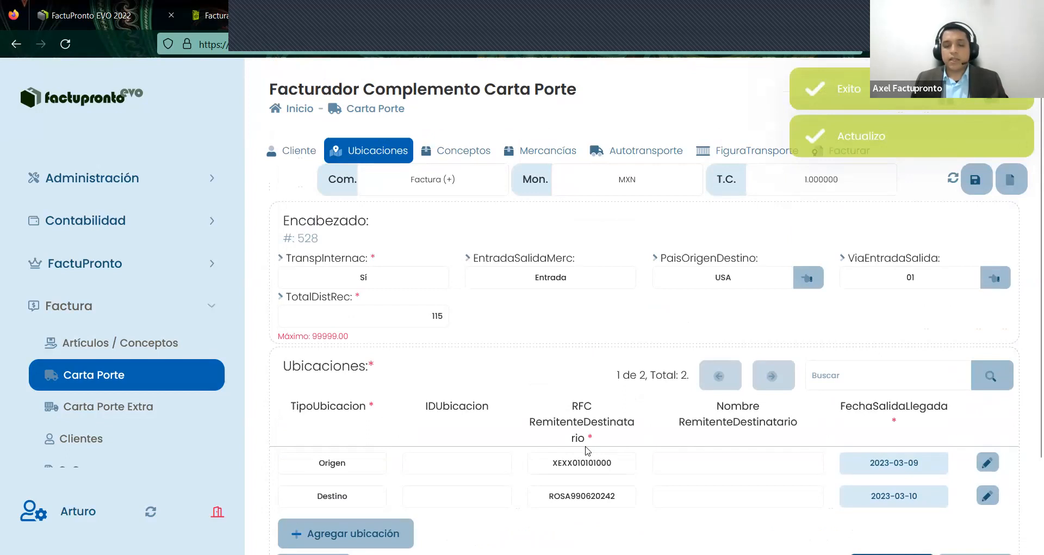
left_click(843, 159)
scroll(842, 391, "down", 5)
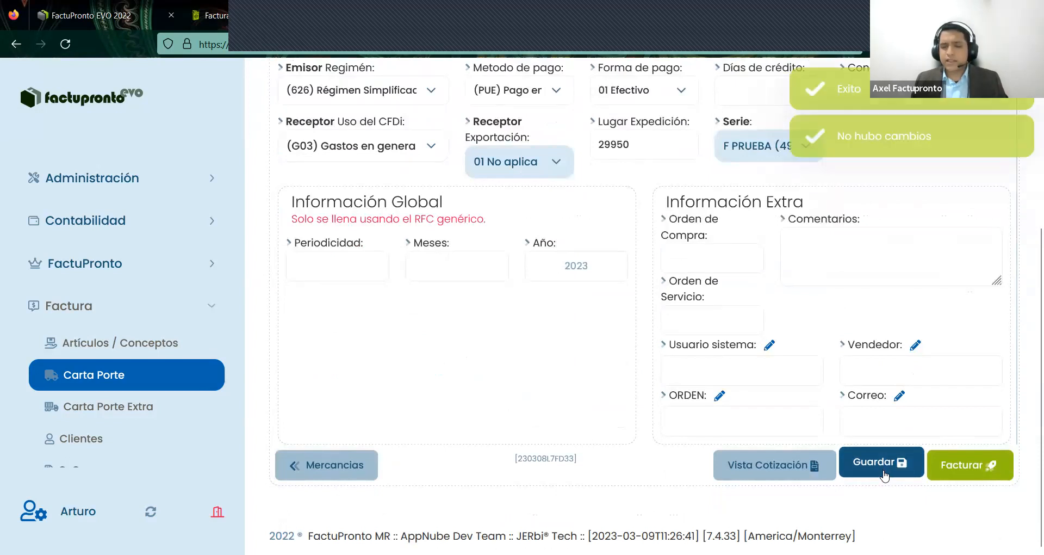
left_click(956, 466)
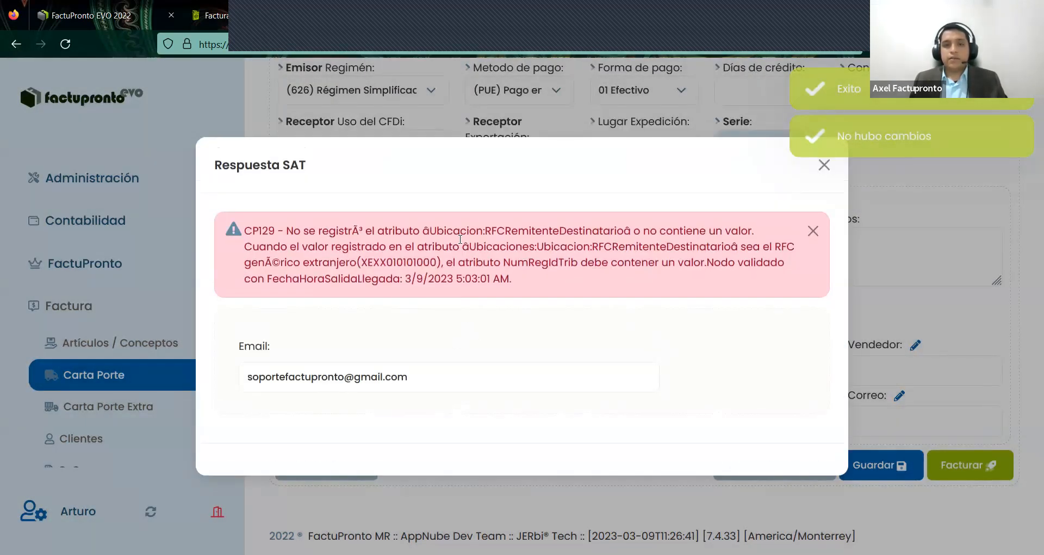
left_click_drag(577, 264, 504, 266)
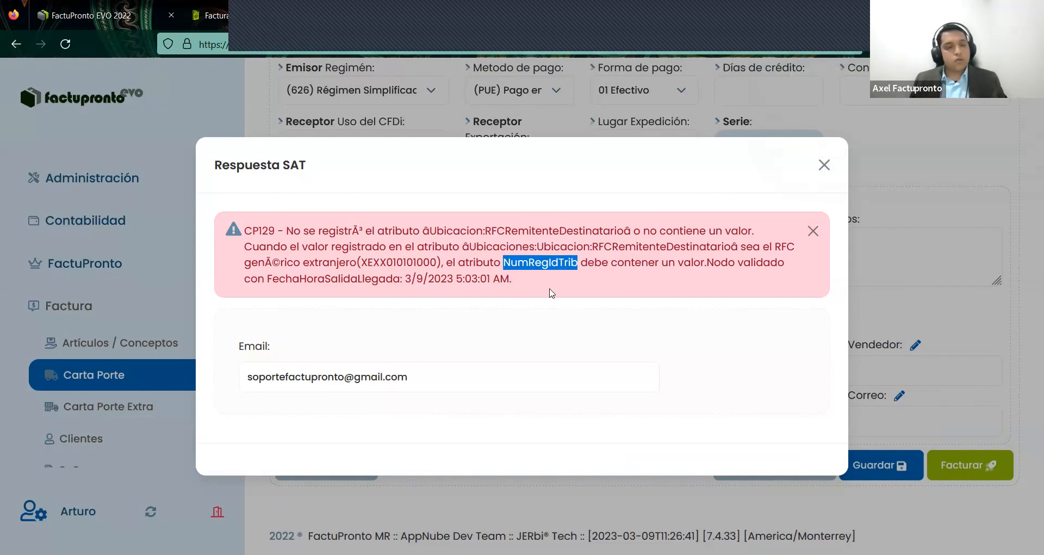
left_click(824, 165)
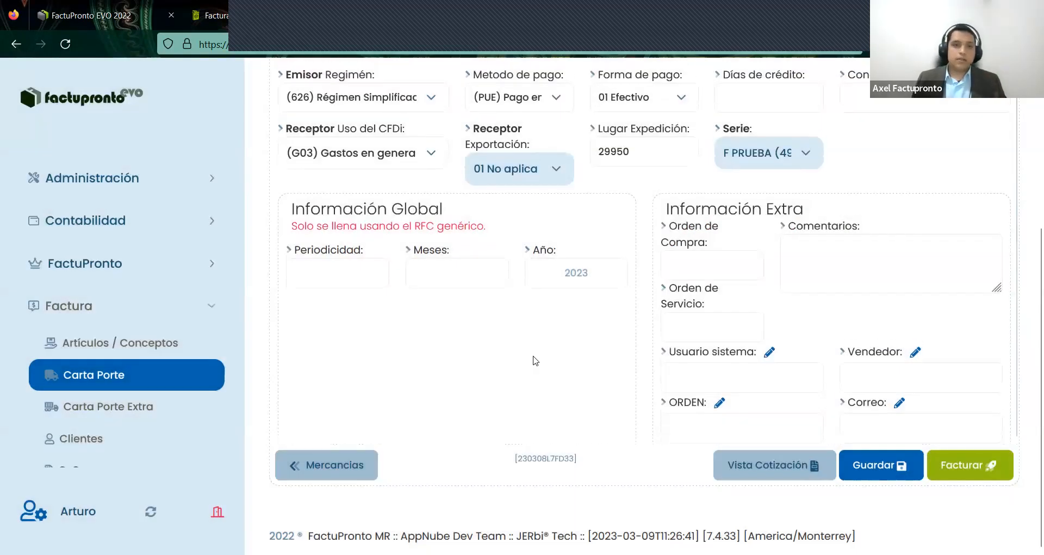
- Return to Ubicaciones and reopen the Origen location's address form
scroll(888, 391, "up", 5)
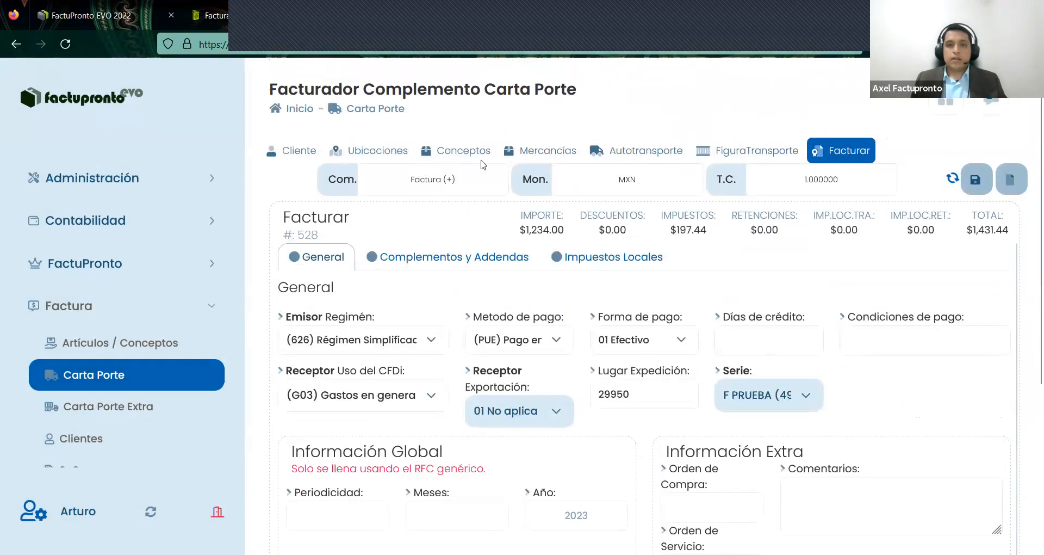
left_click(359, 151)
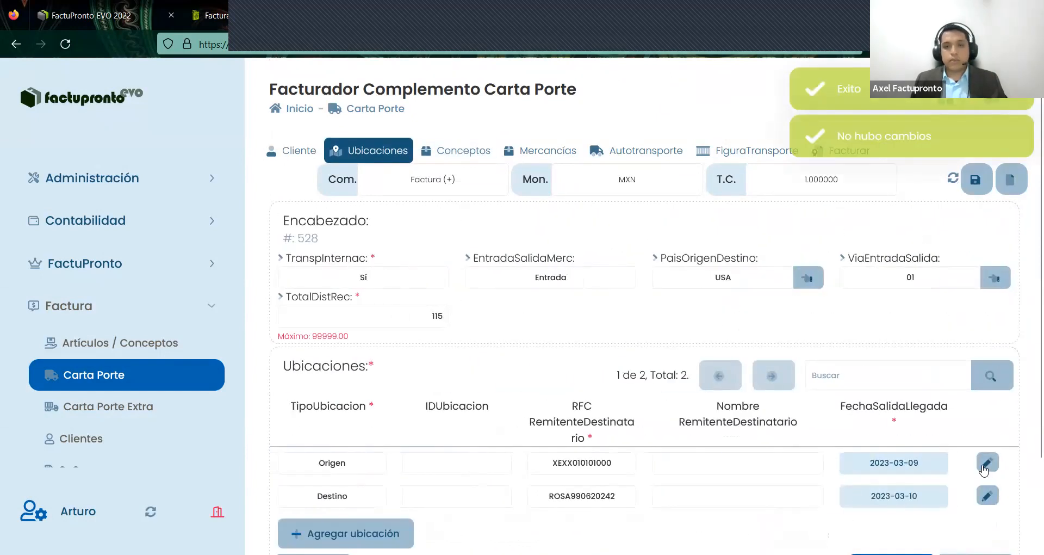
left_click(947, 463)
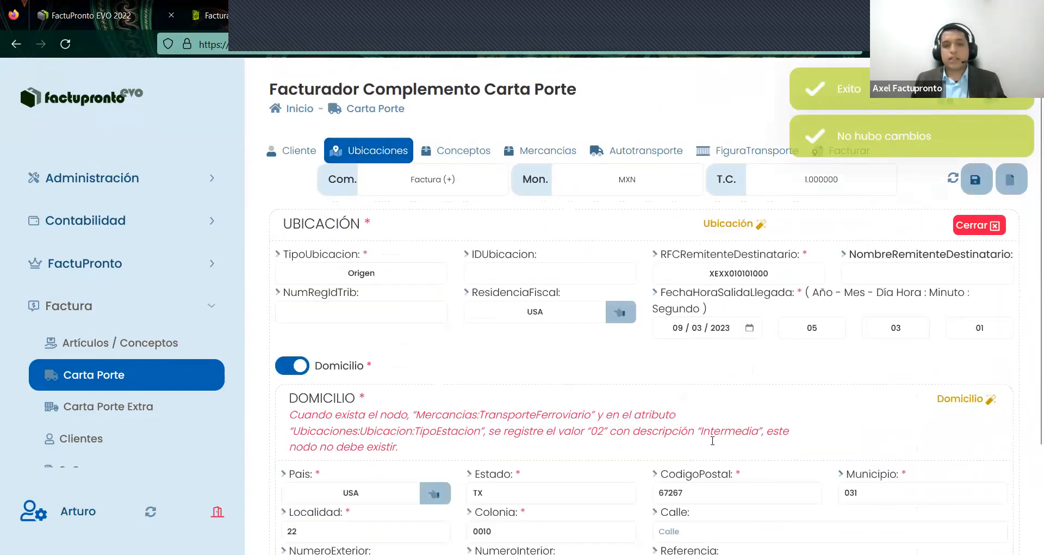
scroll(713, 443, "down", 2)
mouse_move(712, 441)
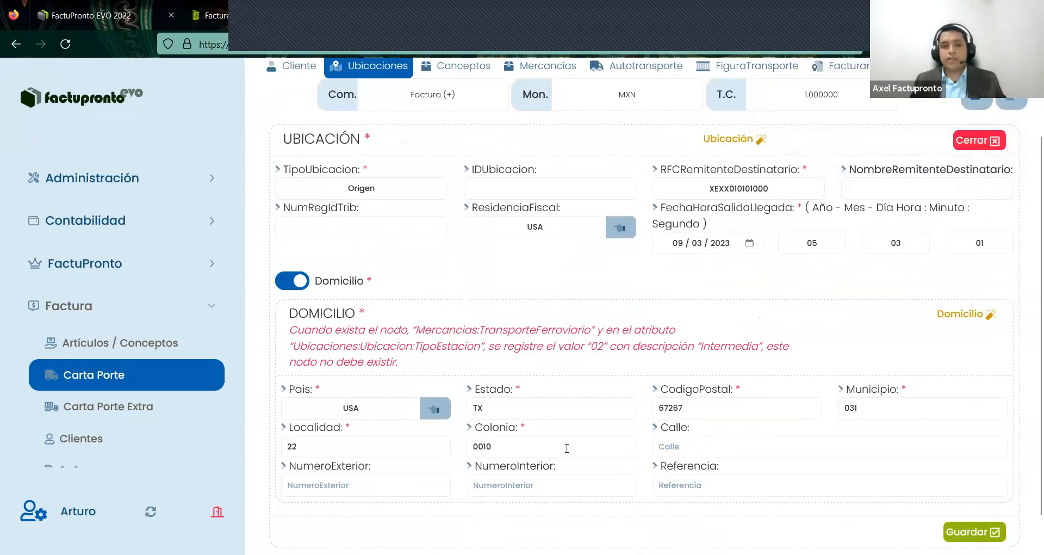
- Clear the Colonia, Localidad and Municipio values from the Origen domicile
left_click_drag(509, 447, 451, 448)
key("BackSpace")
left_click_drag(321, 448, 269, 448)
key("BackSpace")
left_click_drag(867, 409, 802, 409)
key("BackSpace")
left_click(737, 414)
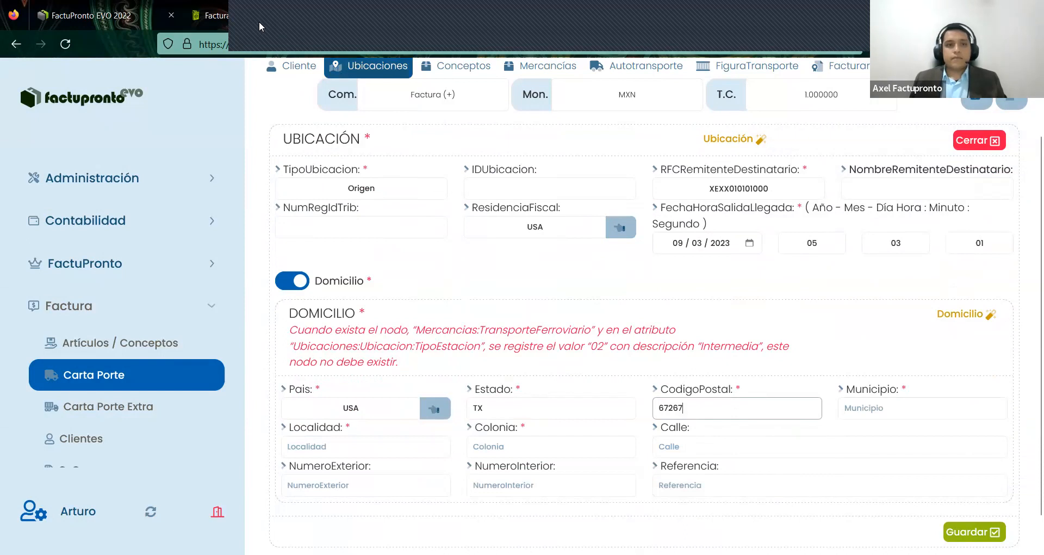
key("alt+Tab")
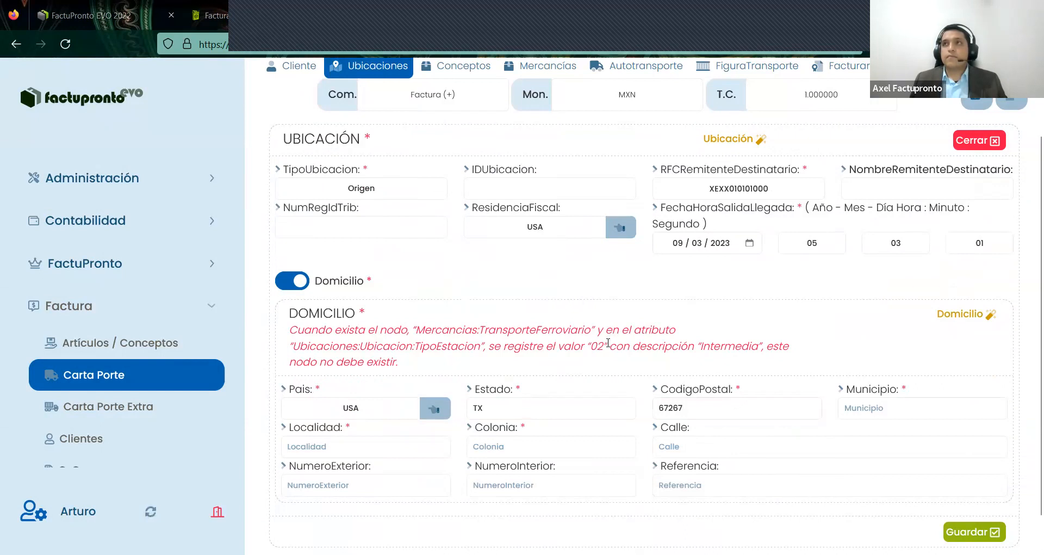
mouse_move(608, 342)
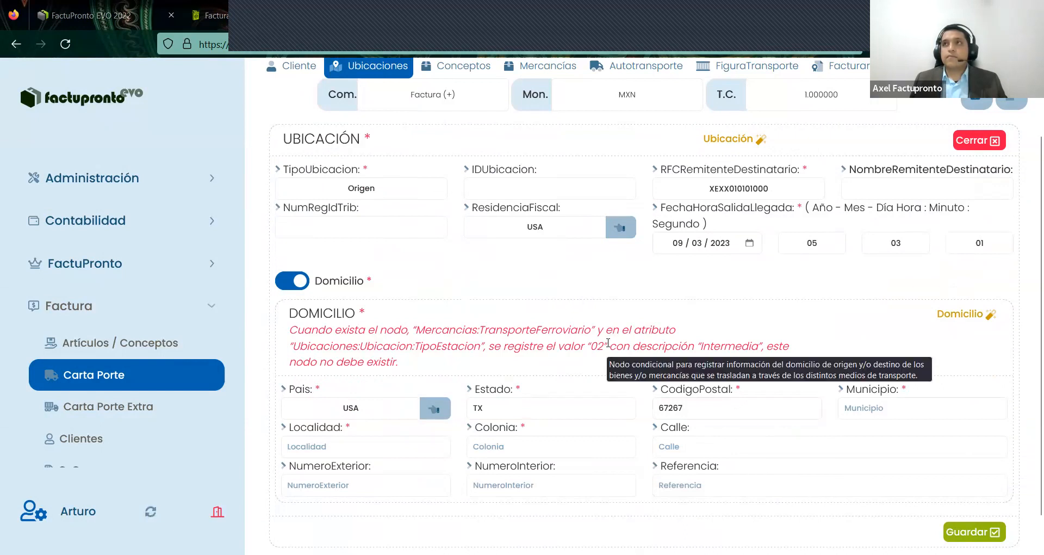
scroll(609, 344, "down", 1)
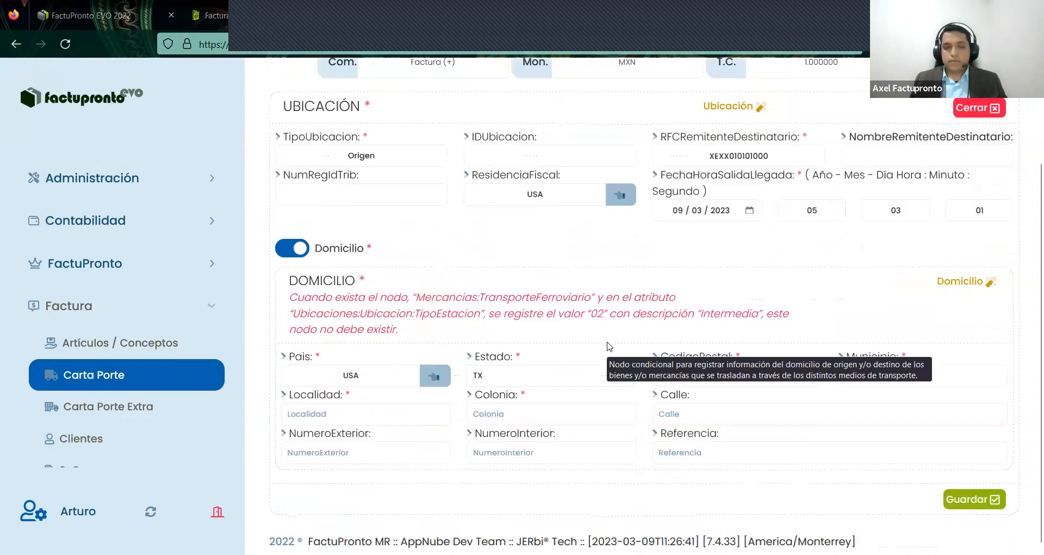
scroll(623, 380, "up", 2)
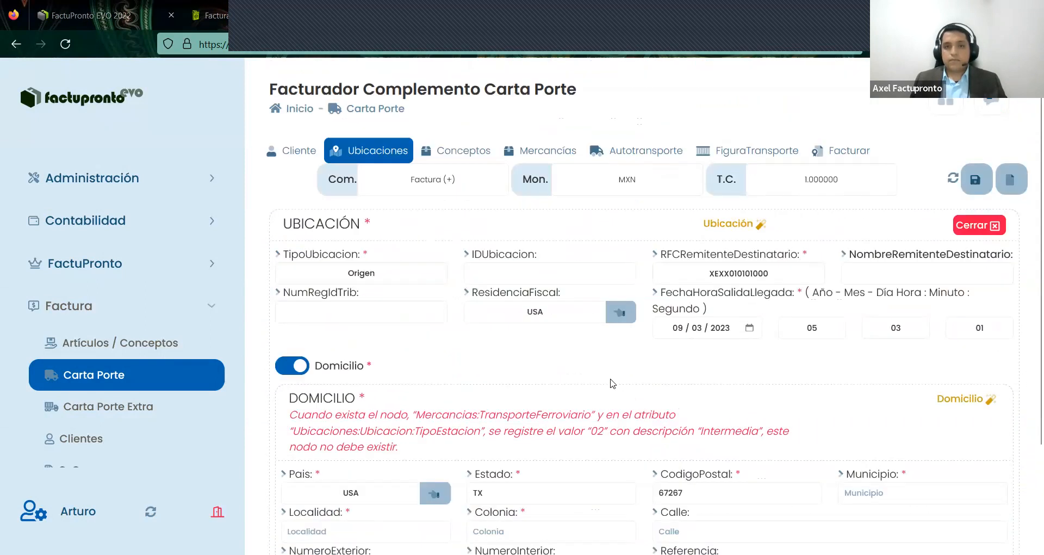
- Open the saved Ubicación catalogue and select the COAHUILA location
left_click(752, 224)
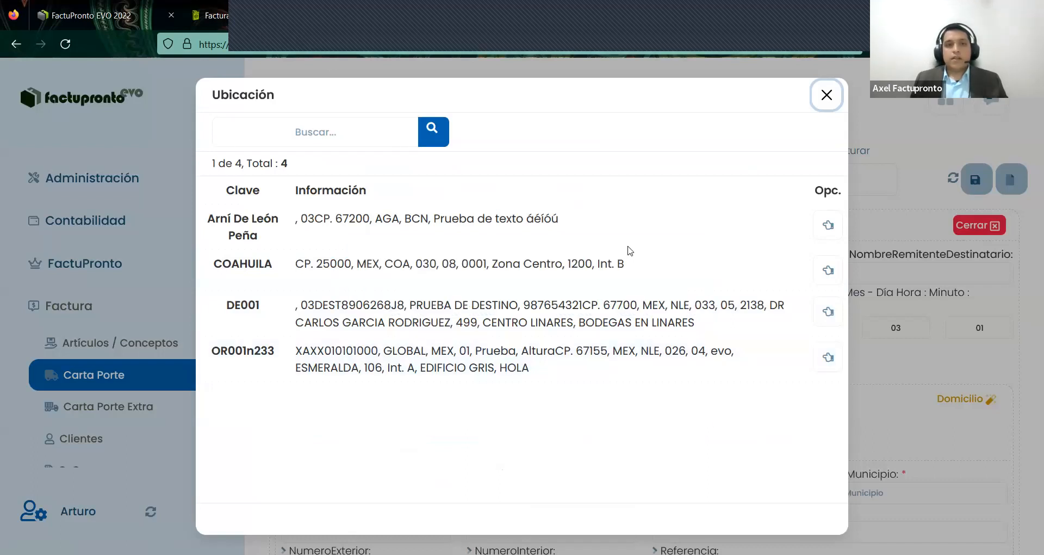
left_click(696, 283)
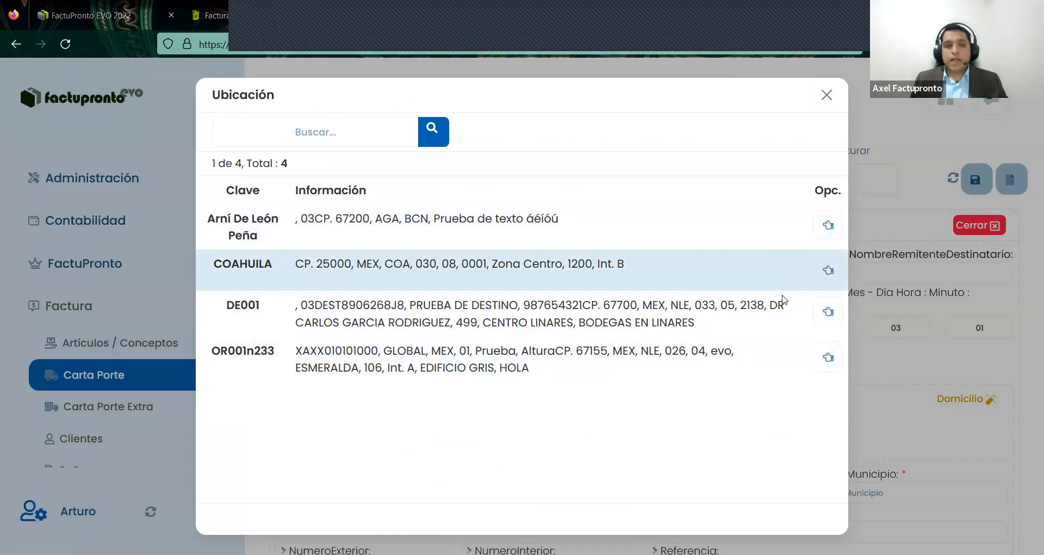
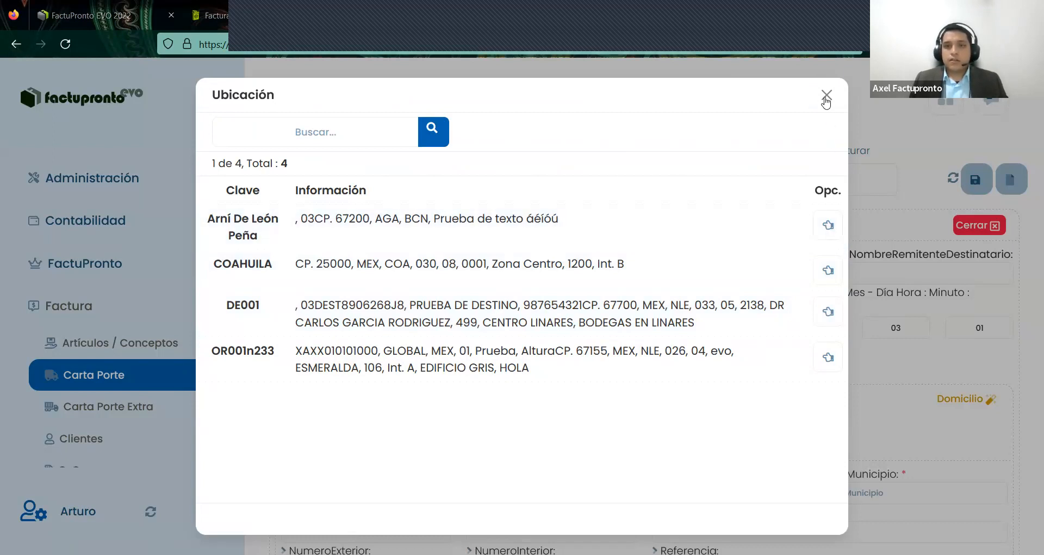
- Close the Ubicación picker and form unchanged, then view the Mercancías list with the 1200 KGM cattle item
key("Escape")
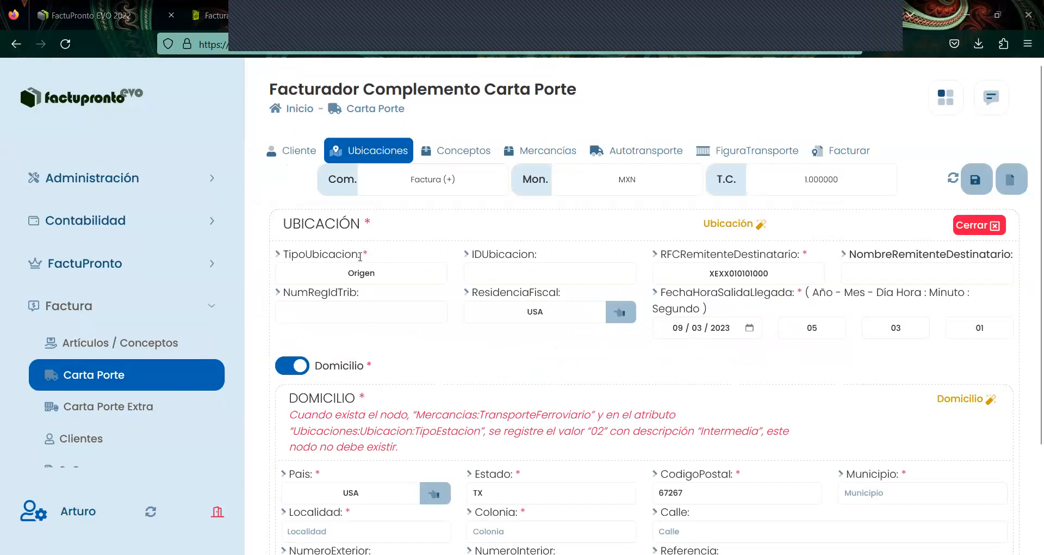
left_click(376, 158)
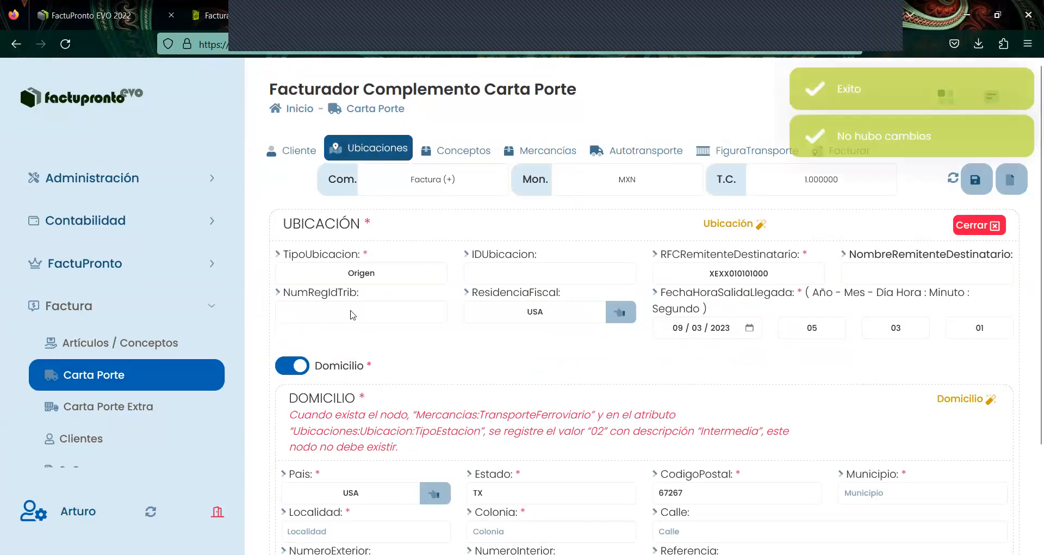
left_click(967, 225)
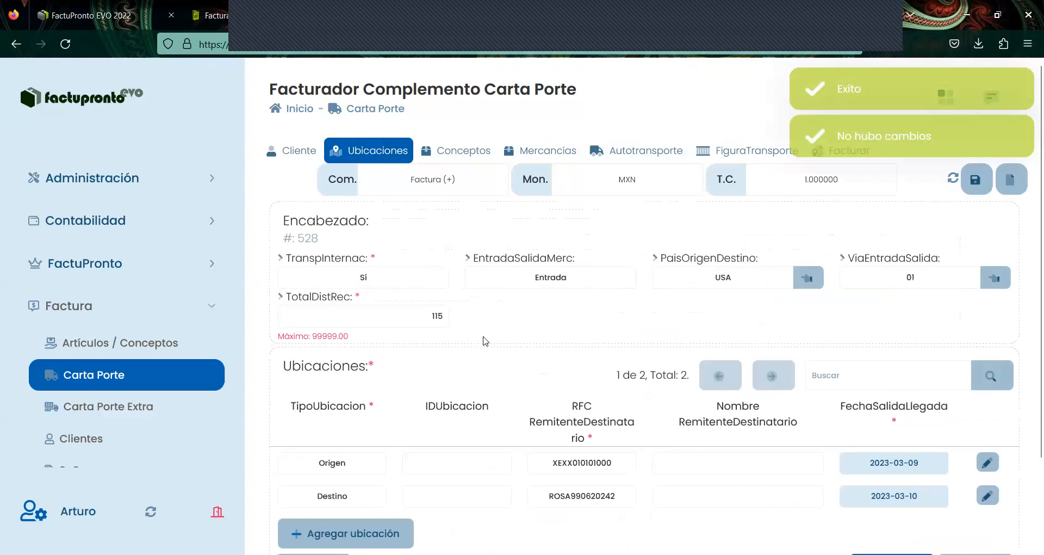
scroll(485, 341, "down", 2)
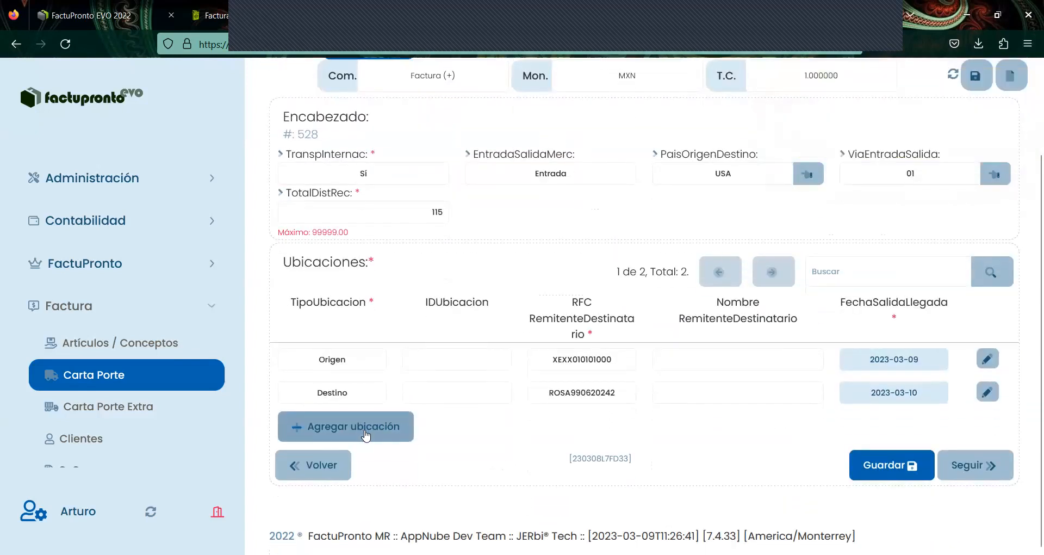
scroll(550, 155, "up", 1)
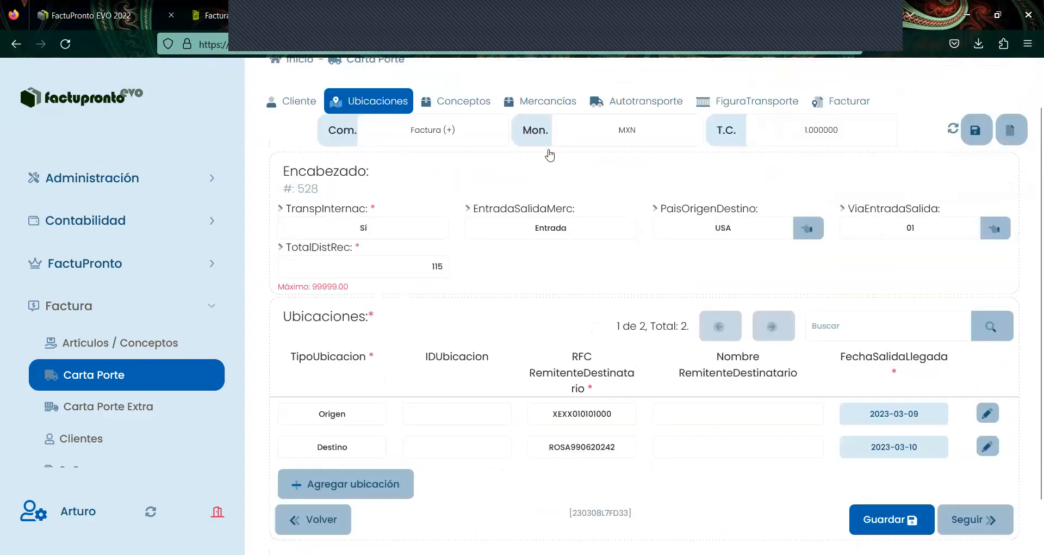
scroll(551, 155, "up", 1)
left_click(547, 150)
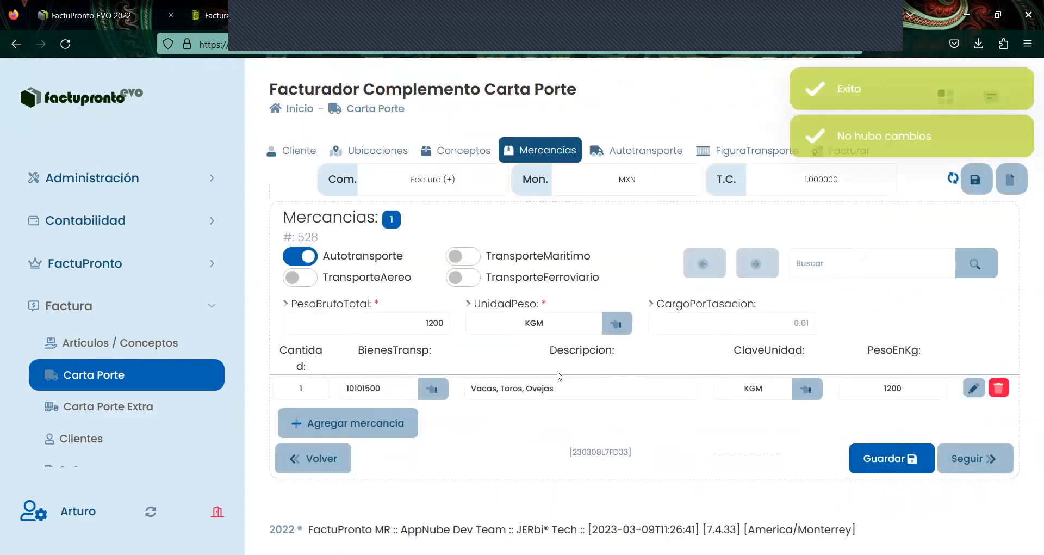
- Edit the cattle mercancía and bring up its CantidadTransporta details
left_click(976, 388)
scroll(413, 454, "down", 2)
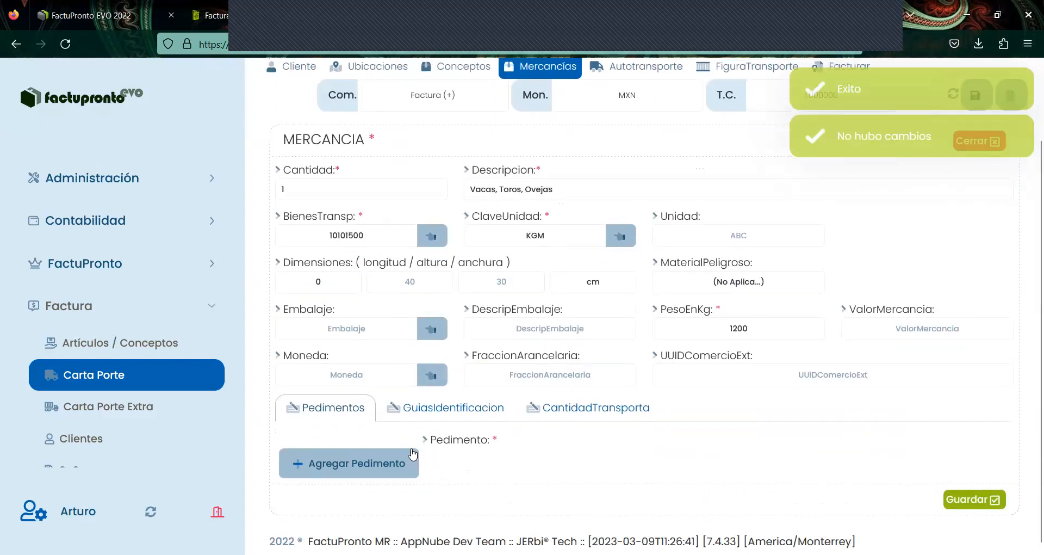
left_click(610, 408)
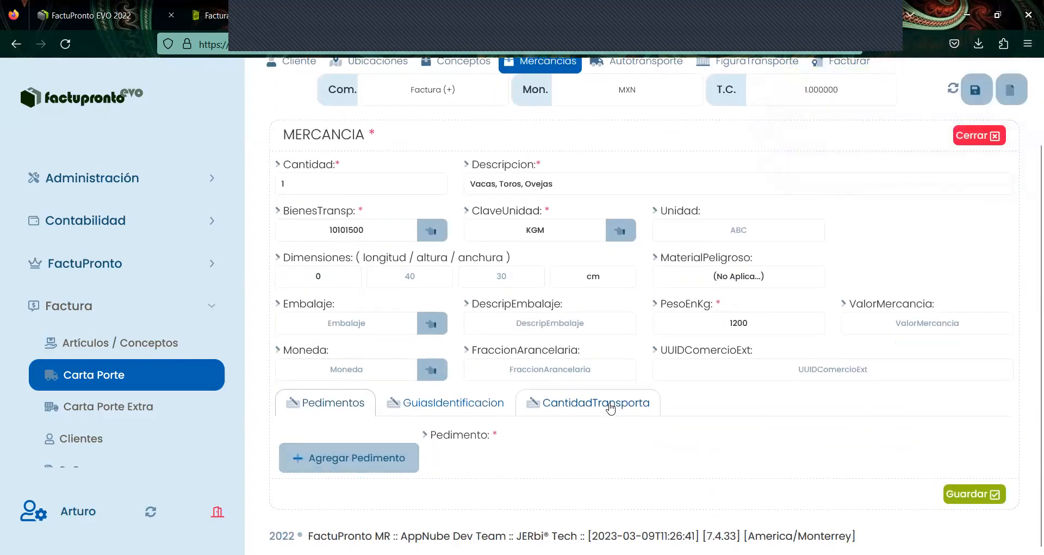
left_click(455, 407)
left_click(562, 404)
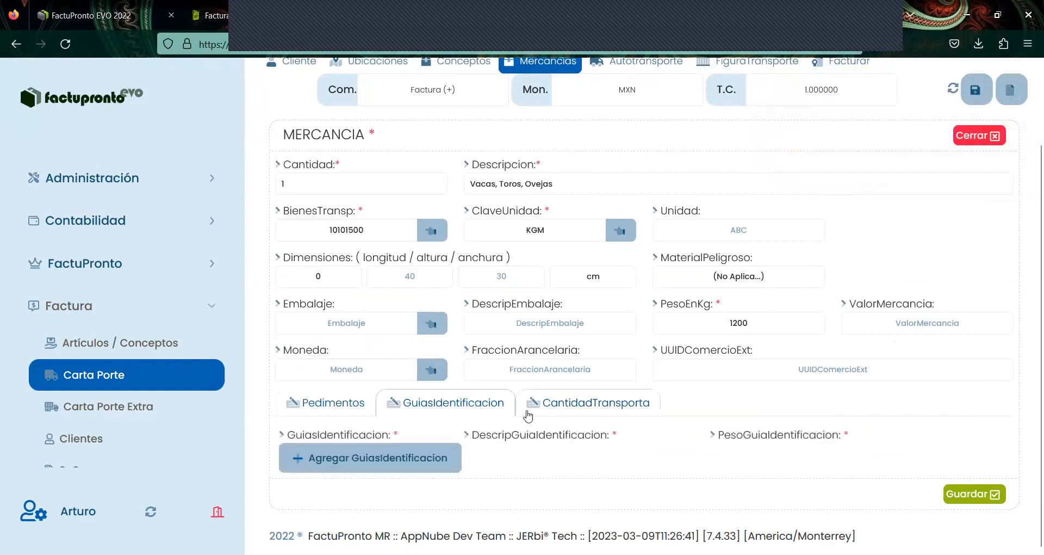
- Add a CantidadTransporta entry of 1 from OR000001 to DE000001 and check its transport key
left_click(412, 448)
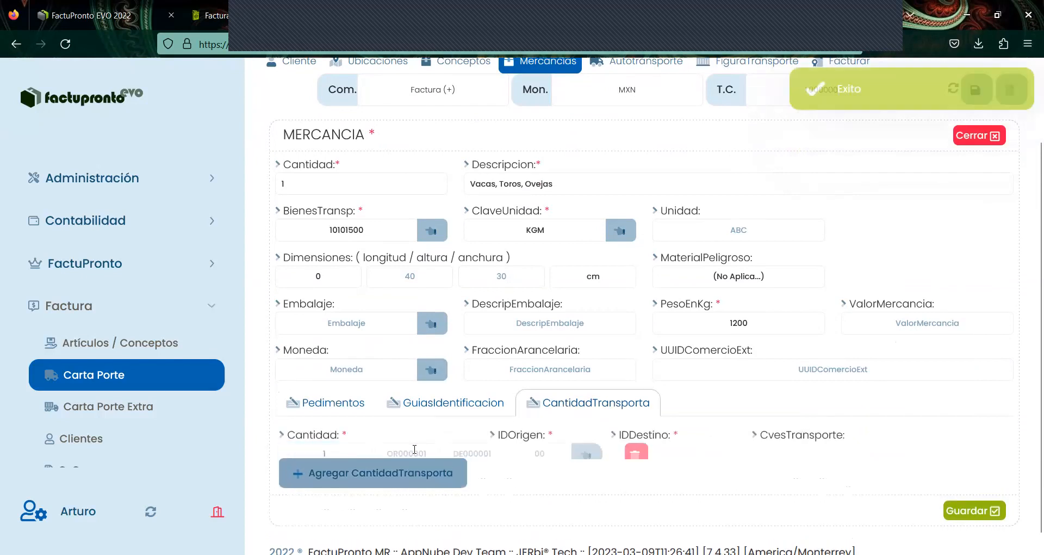
left_click(438, 452)
left_click(513, 455)
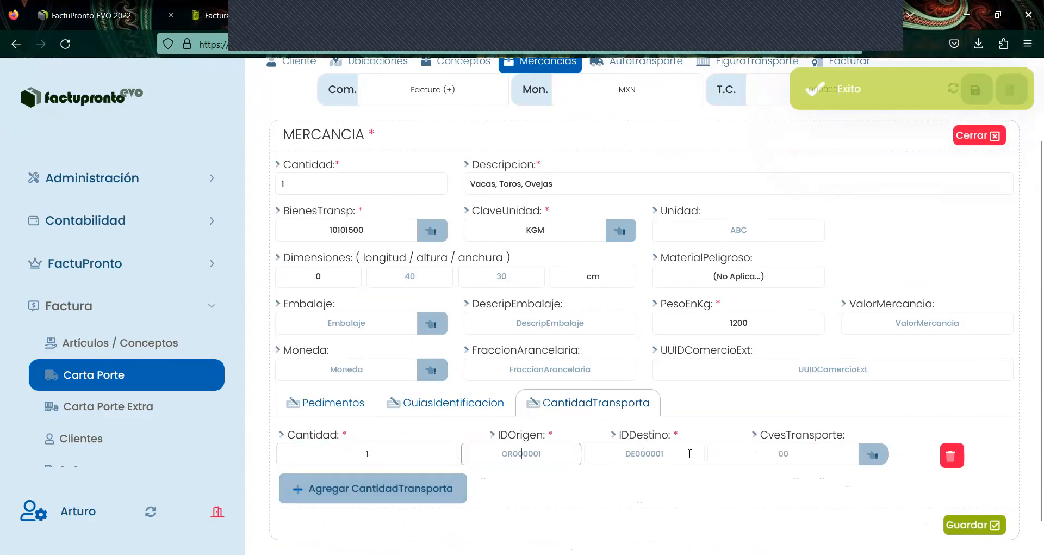
key("Tab")
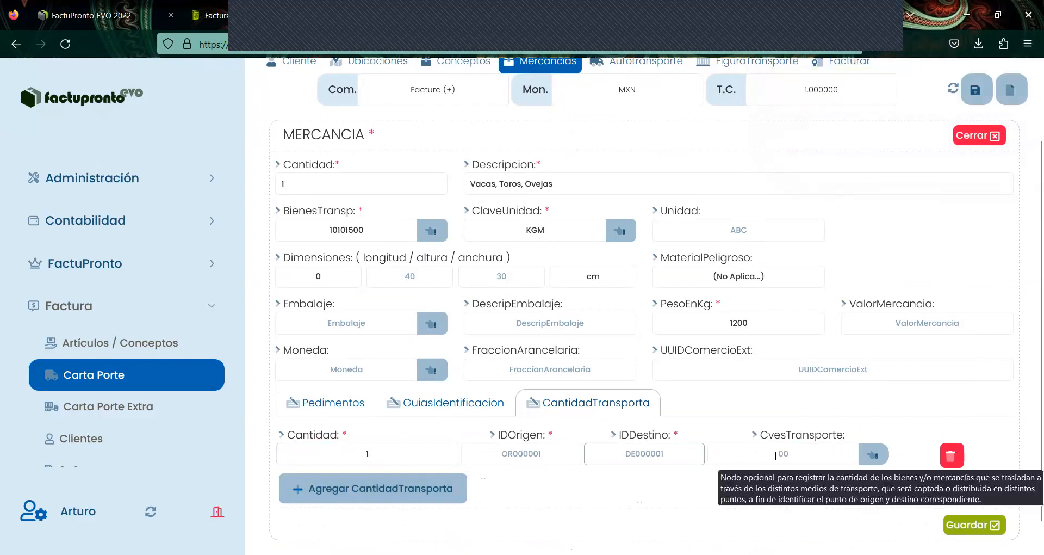
left_click(873, 455)
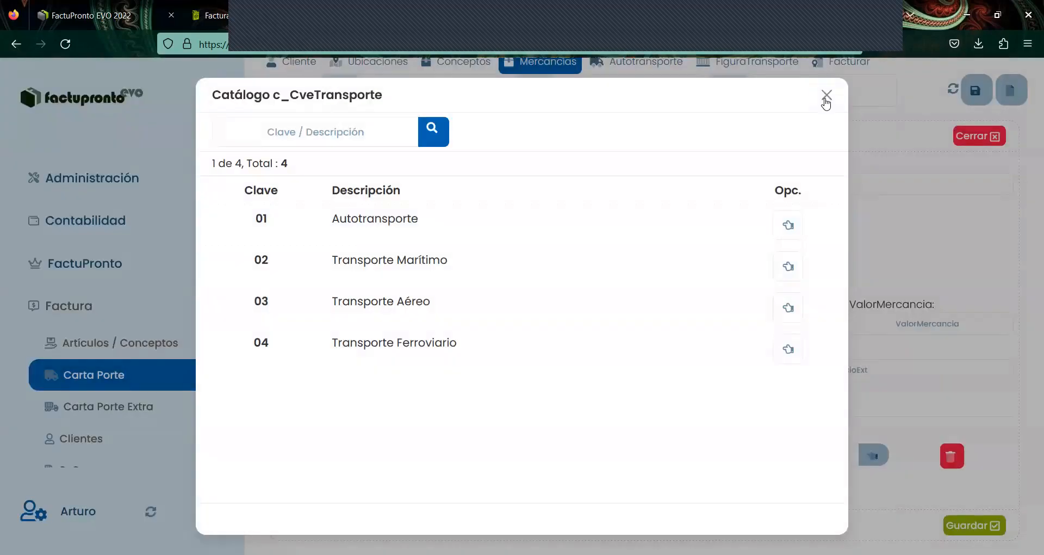
left_click(827, 96)
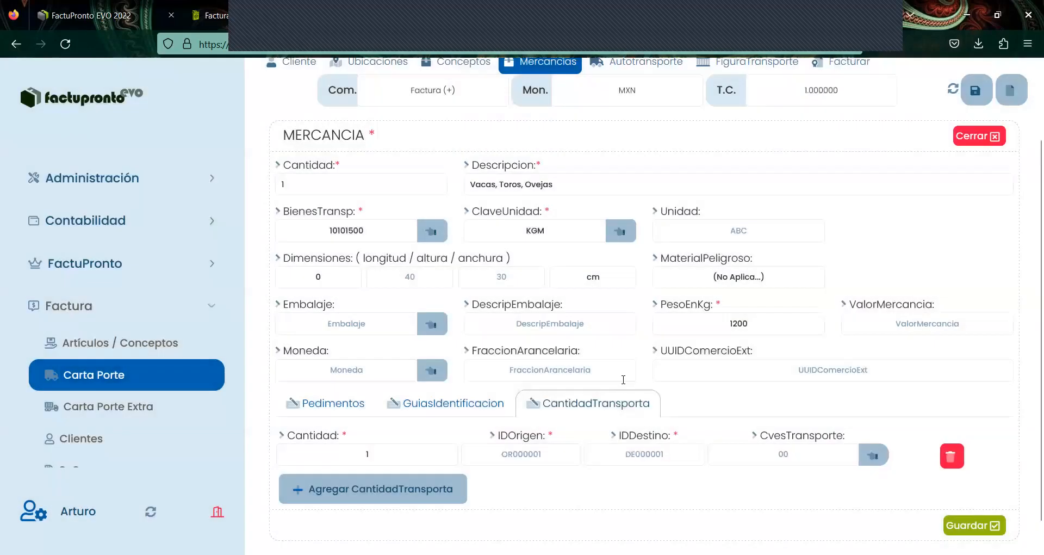
scroll(504, 392, "up", 3)
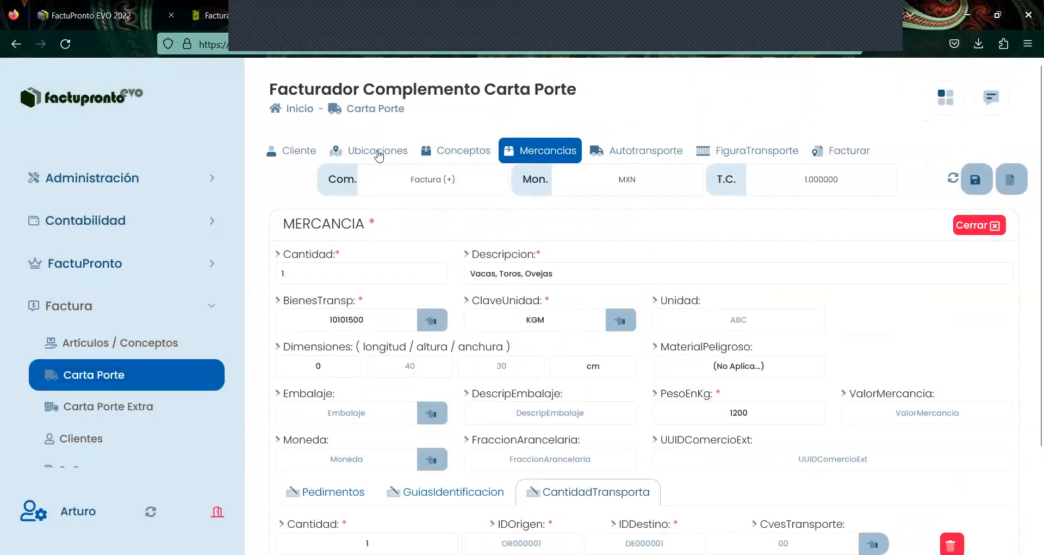
- Set the Origen IDUbicacion to OR000001 and bring up its saved-locations catalogue
scroll(814, 436, "down", 3)
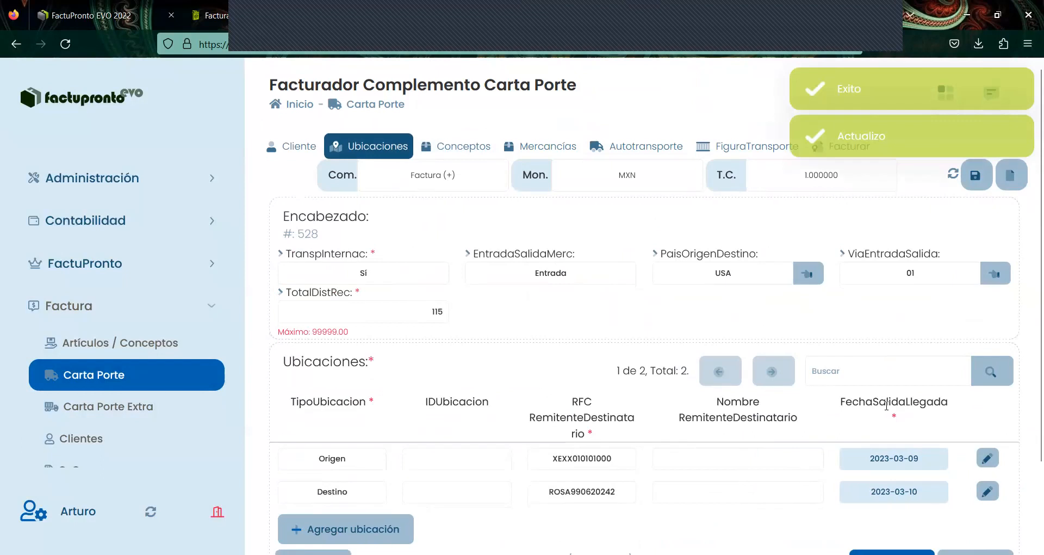
left_click(472, 380)
type("OR000001")
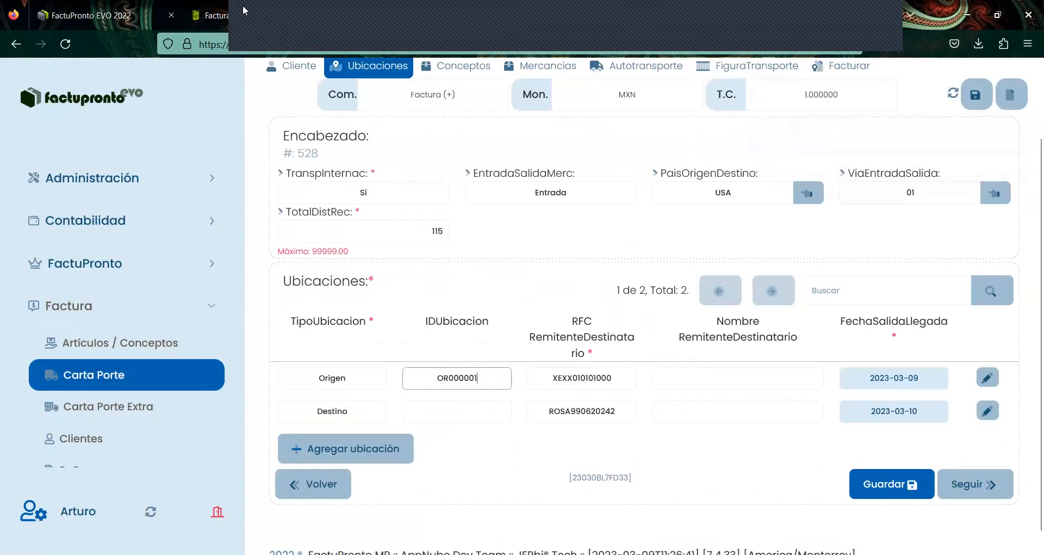
left_click(585, 350)
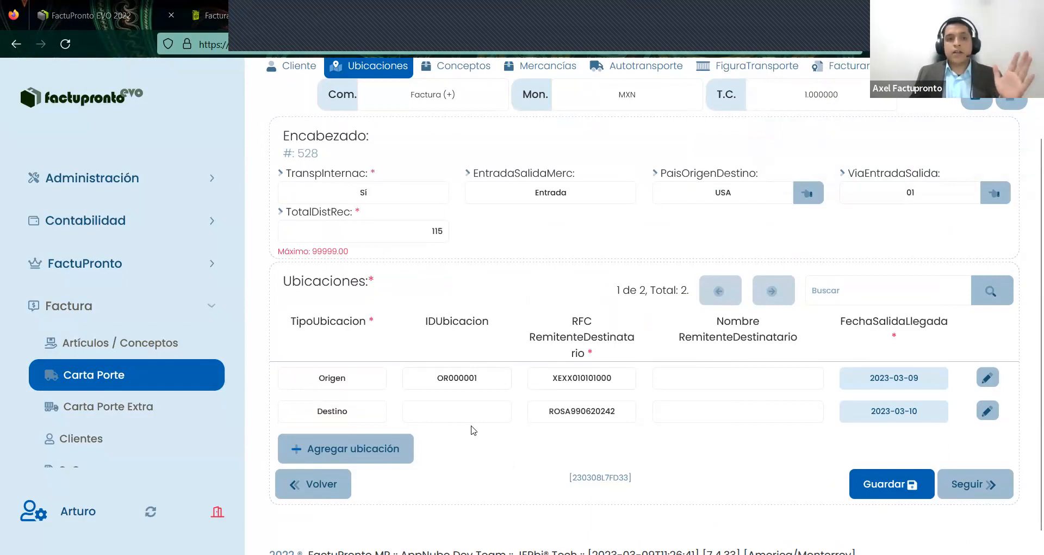
left_click(453, 420)
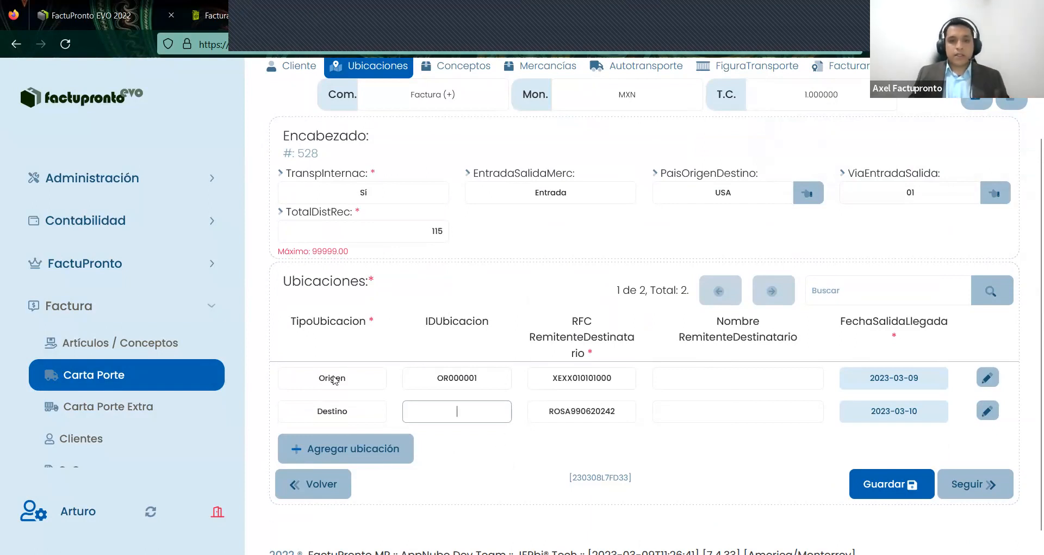
left_click(988, 379)
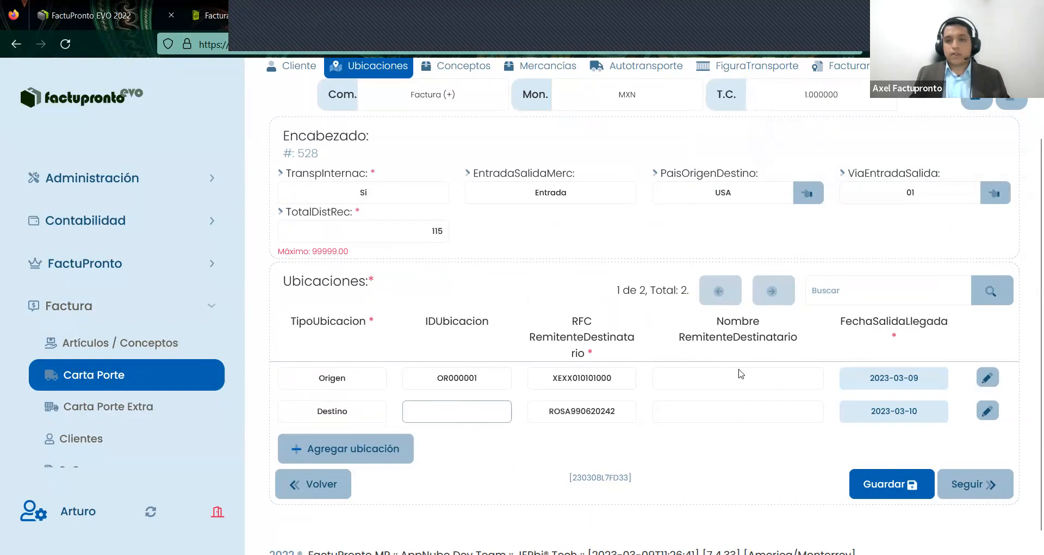
left_click(745, 174)
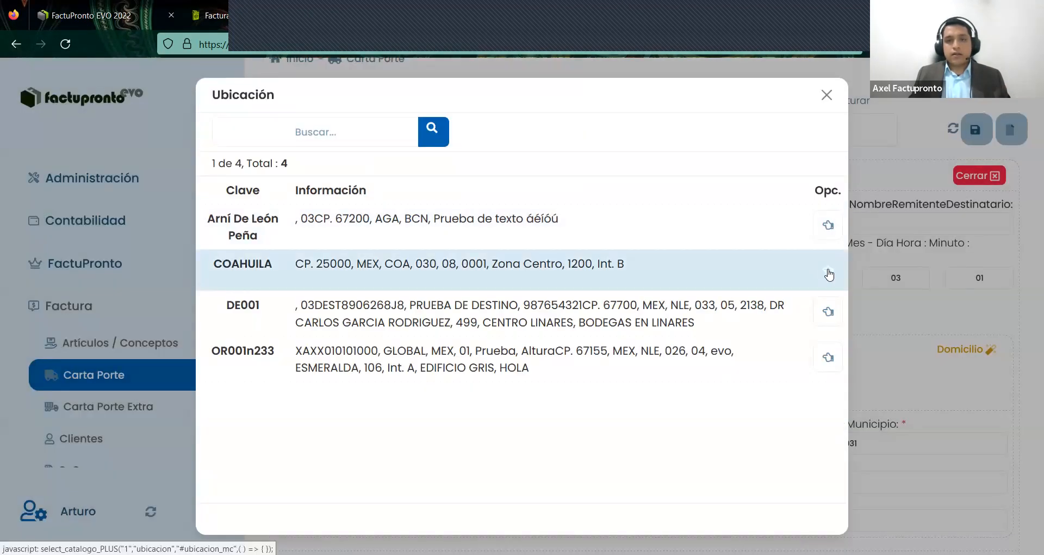
- Fill the Origen from saved location COAHUILA, replace its sender/recipient RFC, and save it
left_click(686, 262)
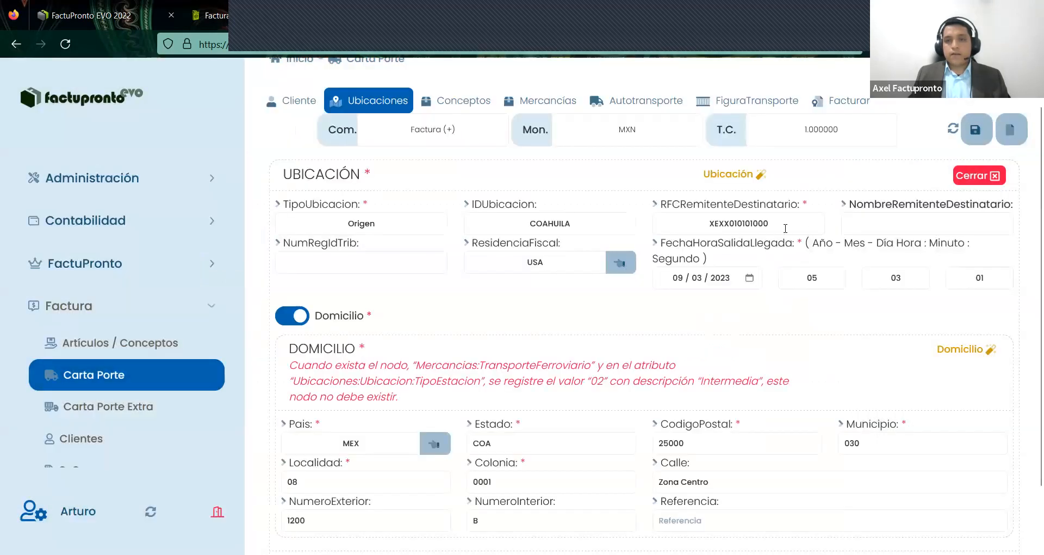
key("ctrl+a")
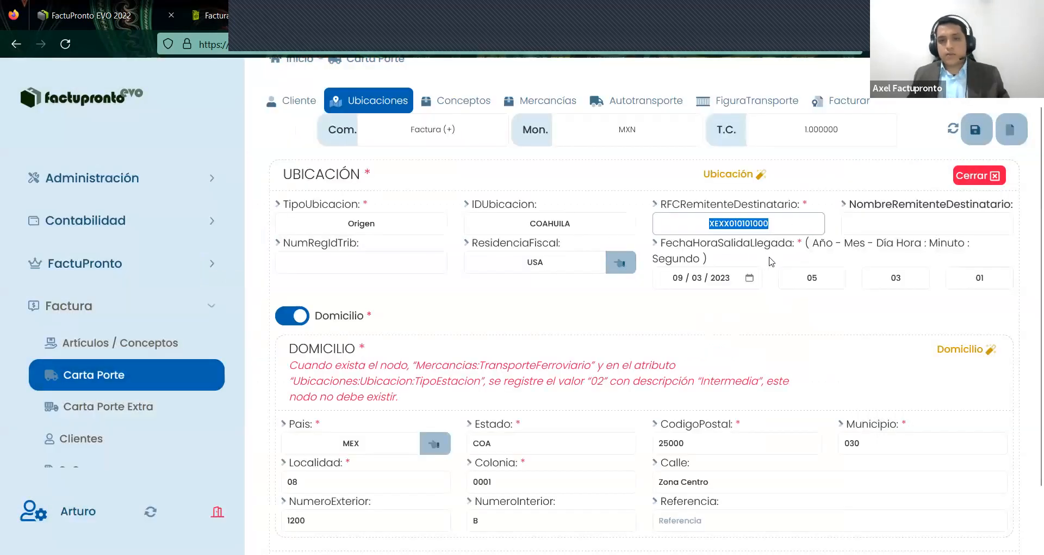
key("BackSpace")
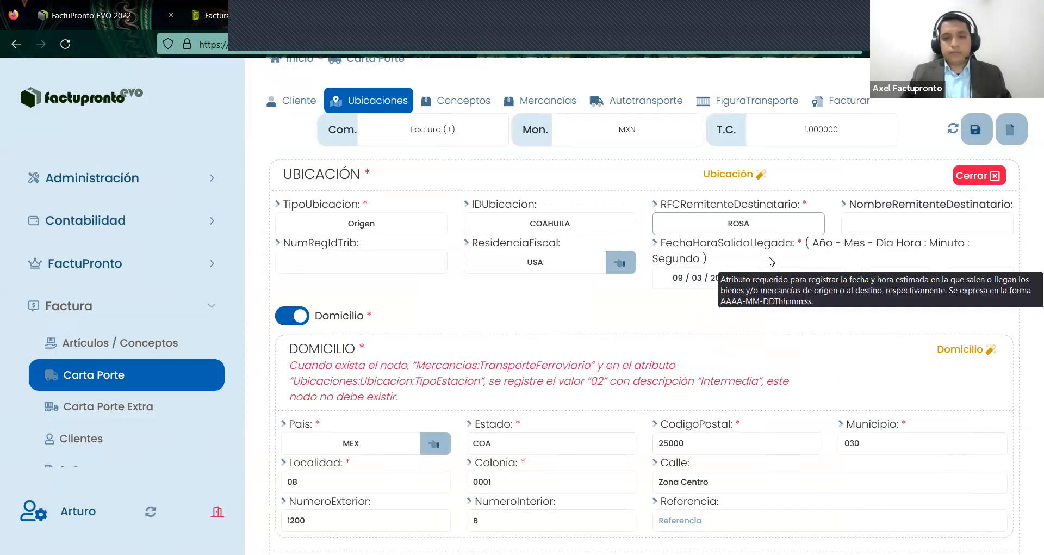
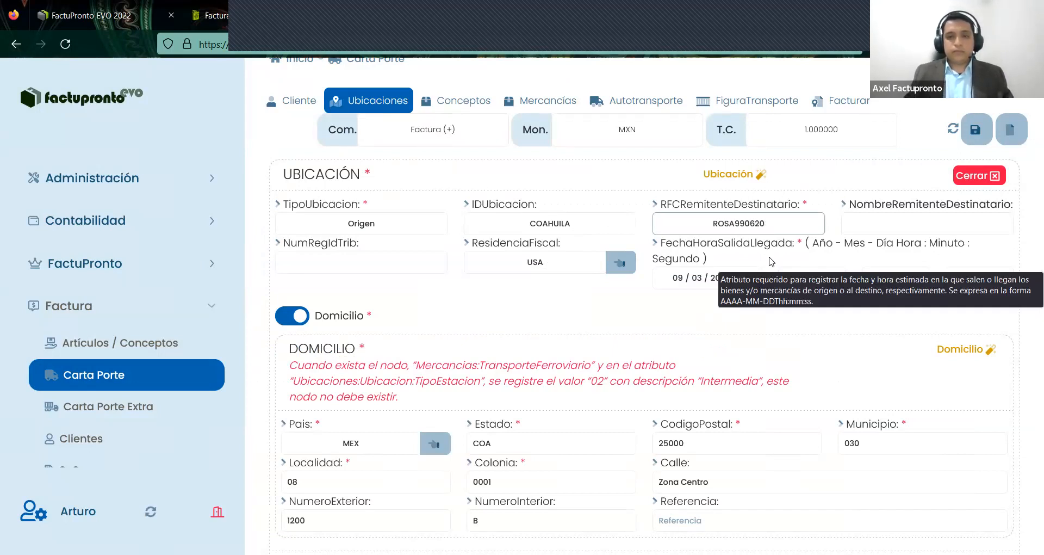
scroll(746, 399, "down", 2)
scroll(773, 408, "up", 3)
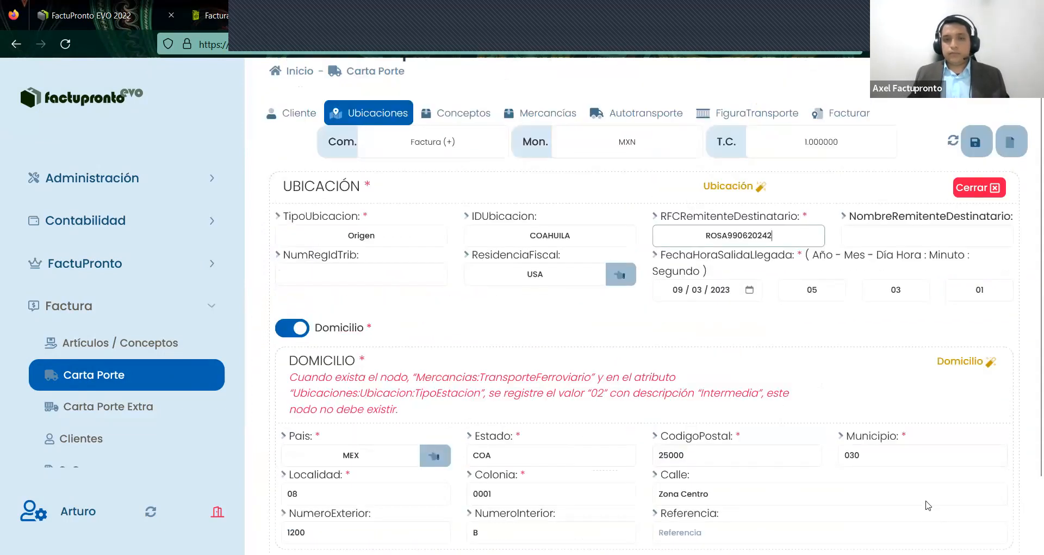
scroll(664, 206, "down", 2)
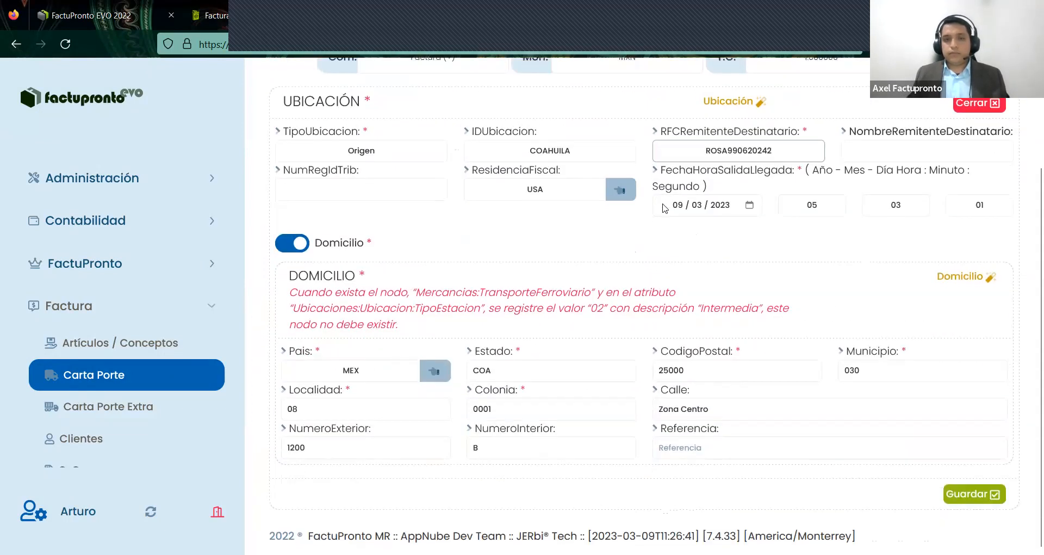
left_click(602, 226)
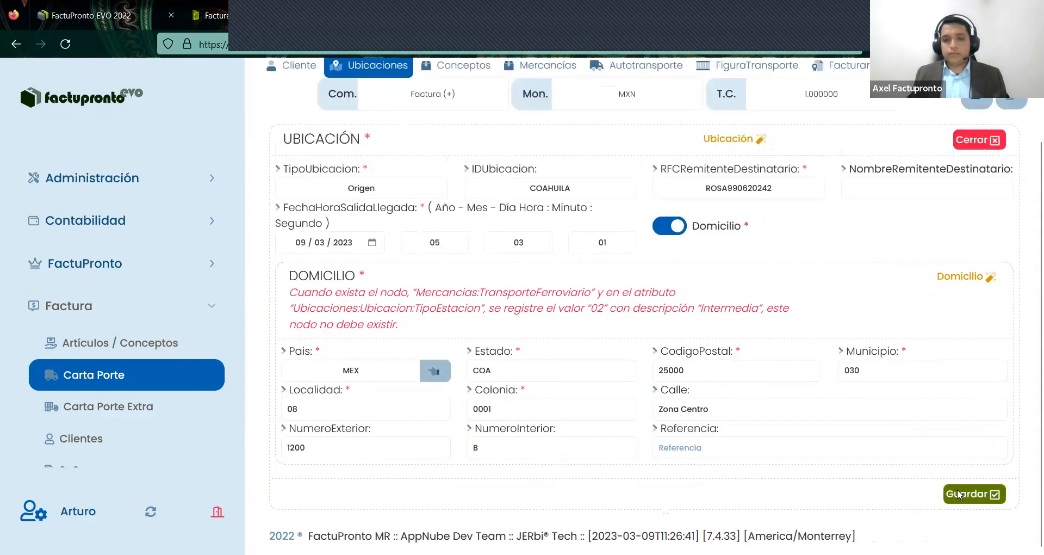
left_click(958, 494)
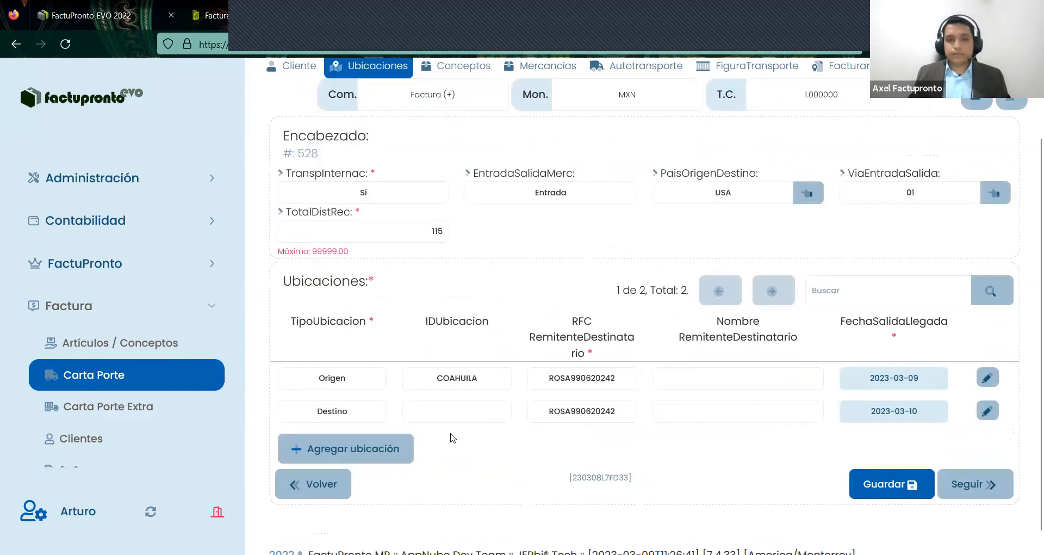
- Give the Destino location a new recipient RFC and a DE0000 ID, and save it
left_click(988, 411)
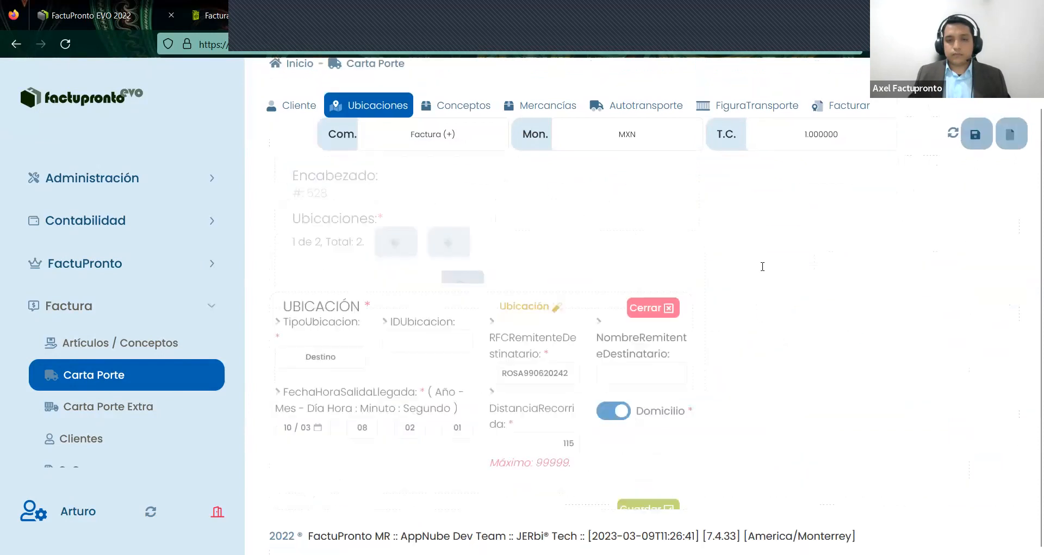
key("Tab")
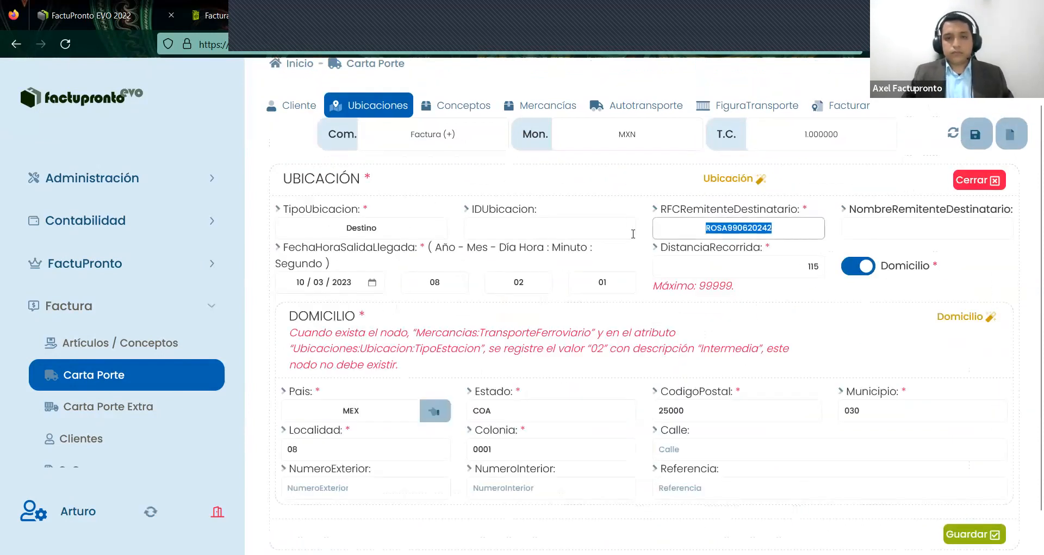
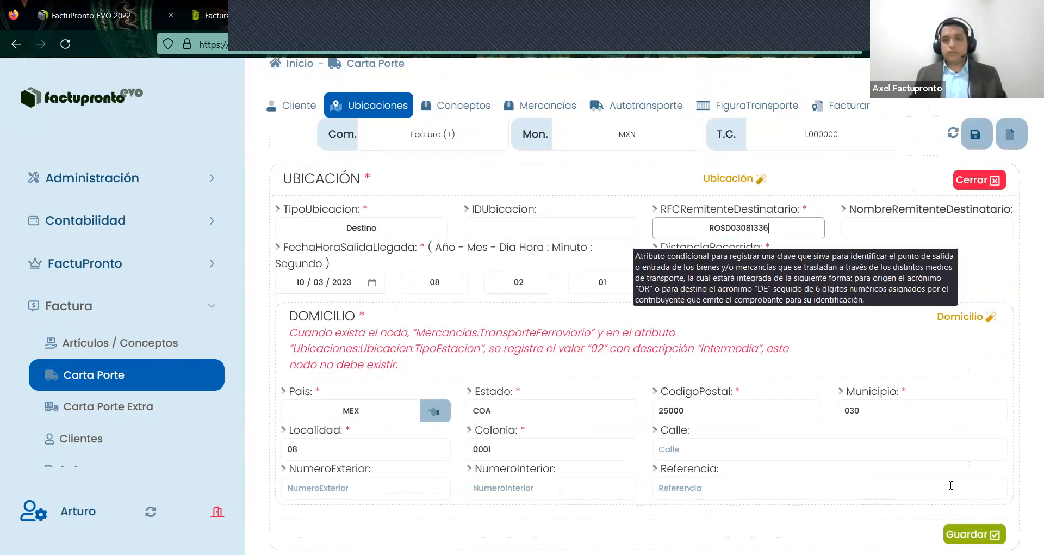
left_click(588, 236)
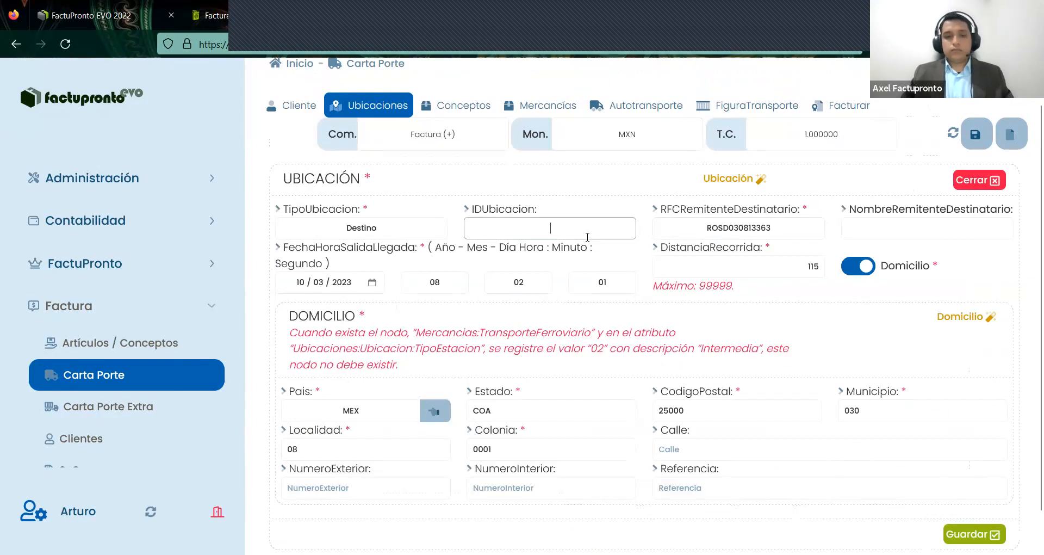
type("DE00001")
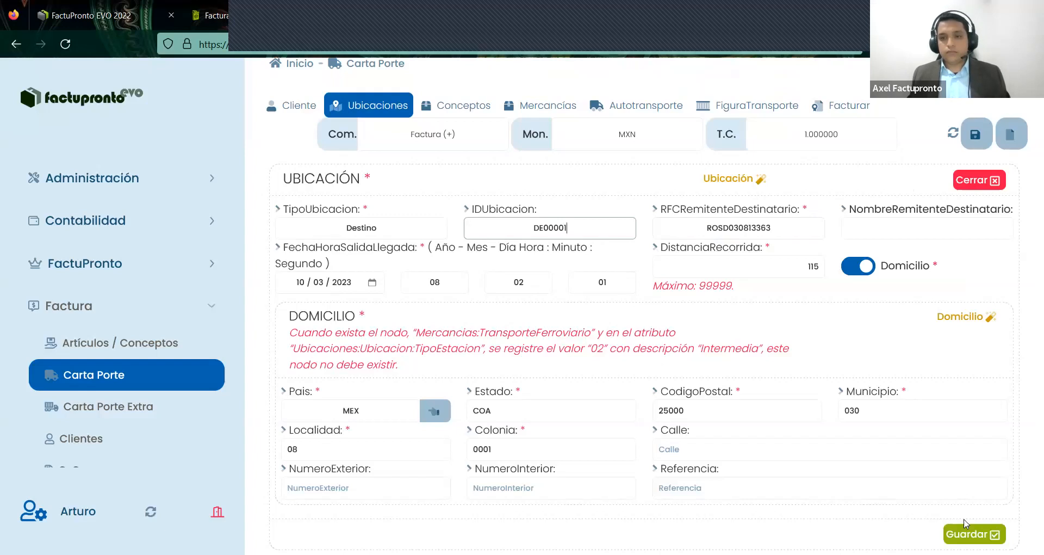
left_click(967, 524)
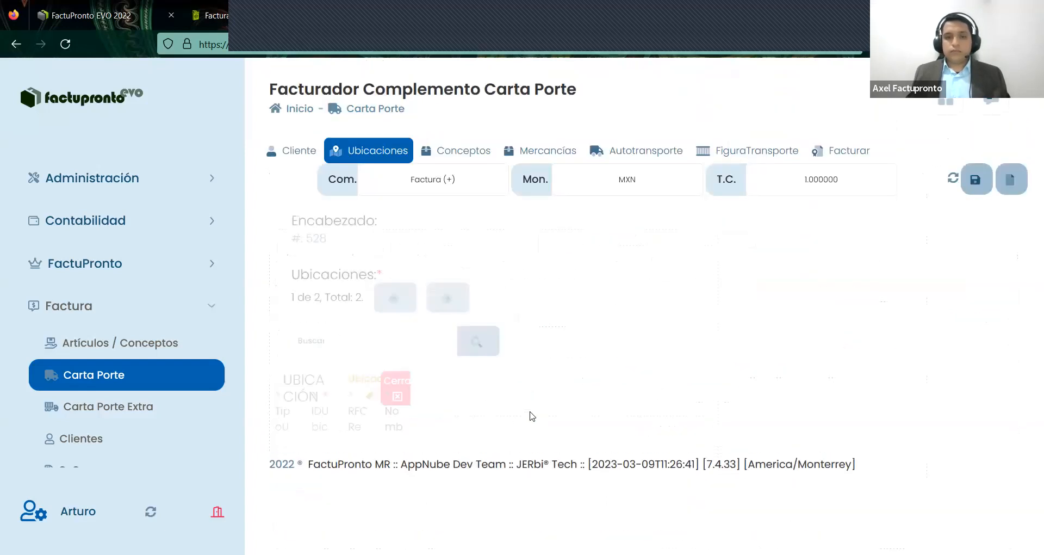
- Reset the Origen ID to OR000001 and resave the Destino with ID DE000001
scroll(478, 430, "down", 2)
double_click(490, 377)
type("OR")
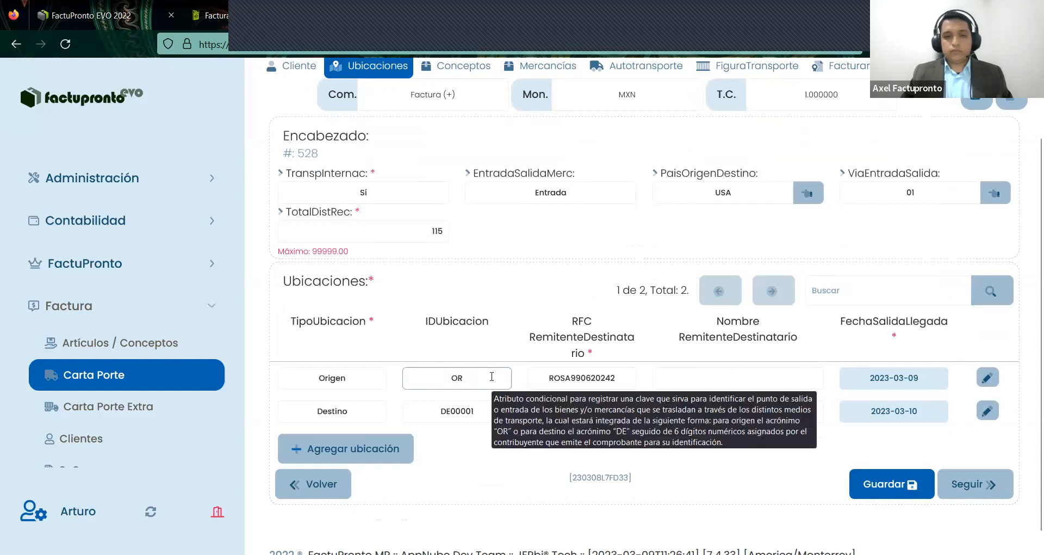
type("000001")
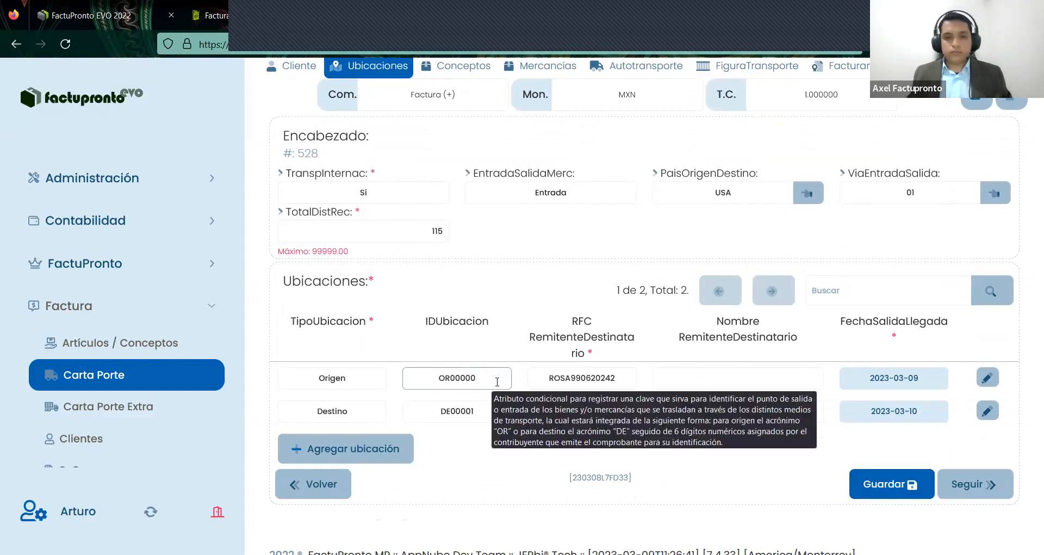
double_click(469, 415)
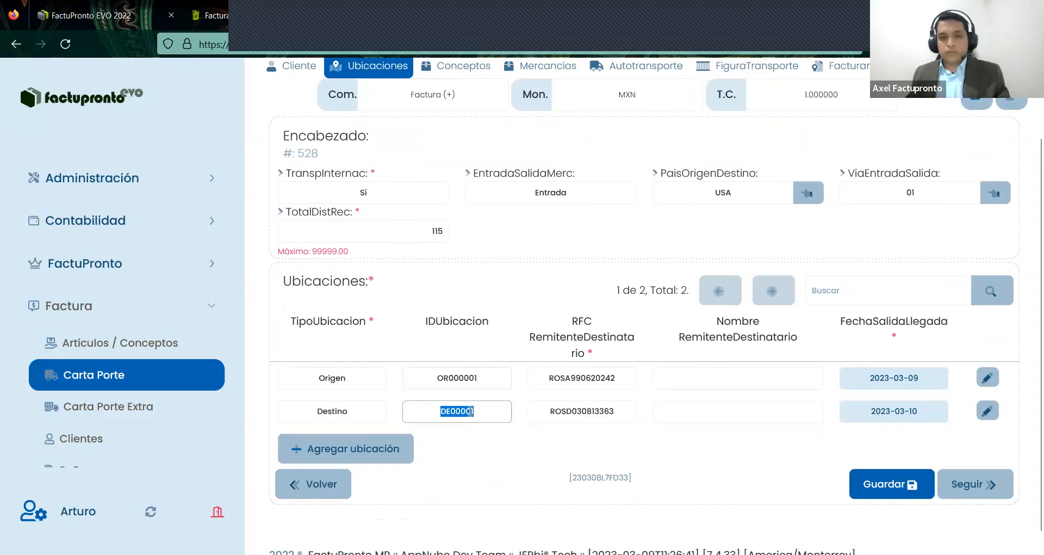
left_click(987, 411)
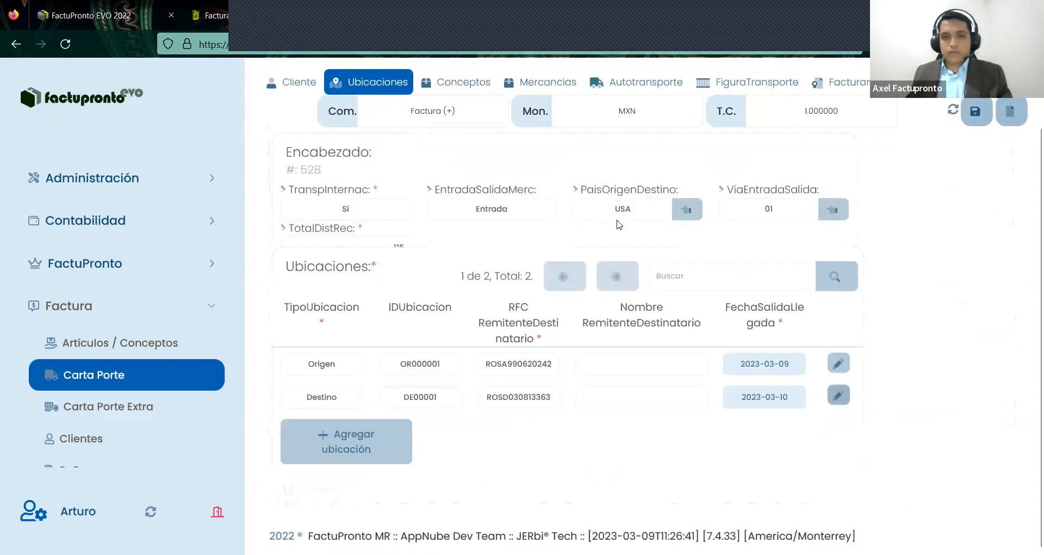
left_click(568, 242)
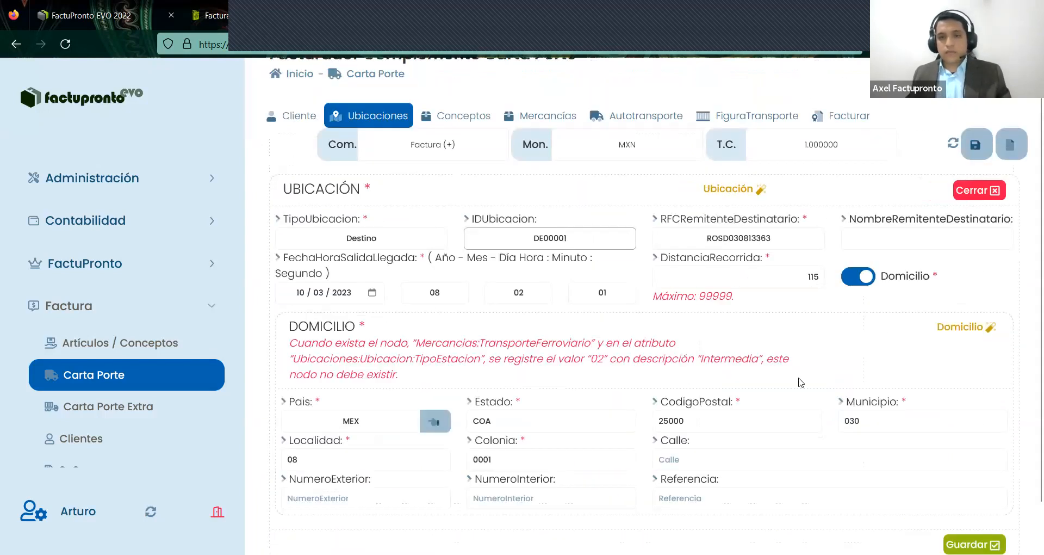
left_click(973, 544)
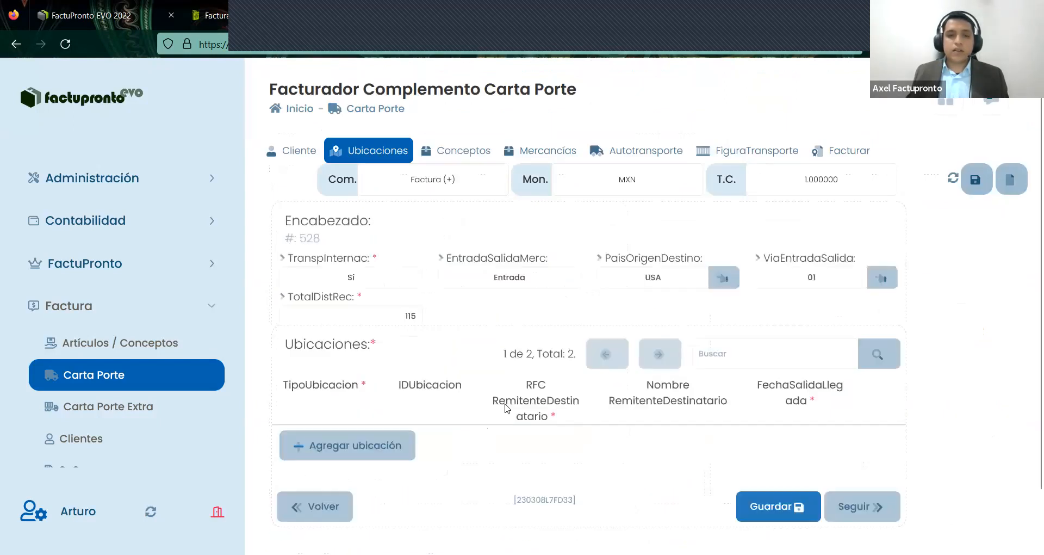
- Make the third location a Destino with ID DE00002 and generic public RFC XAXX010101000
scroll(402, 425, "down", 2)
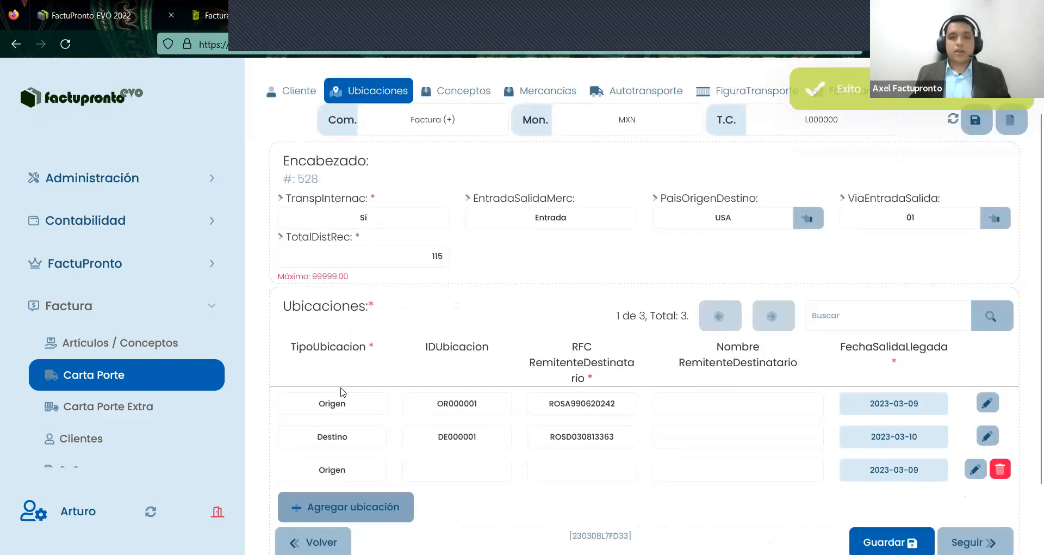
scroll(342, 397, "down", 1)
scroll(1023, 392, "down", 1)
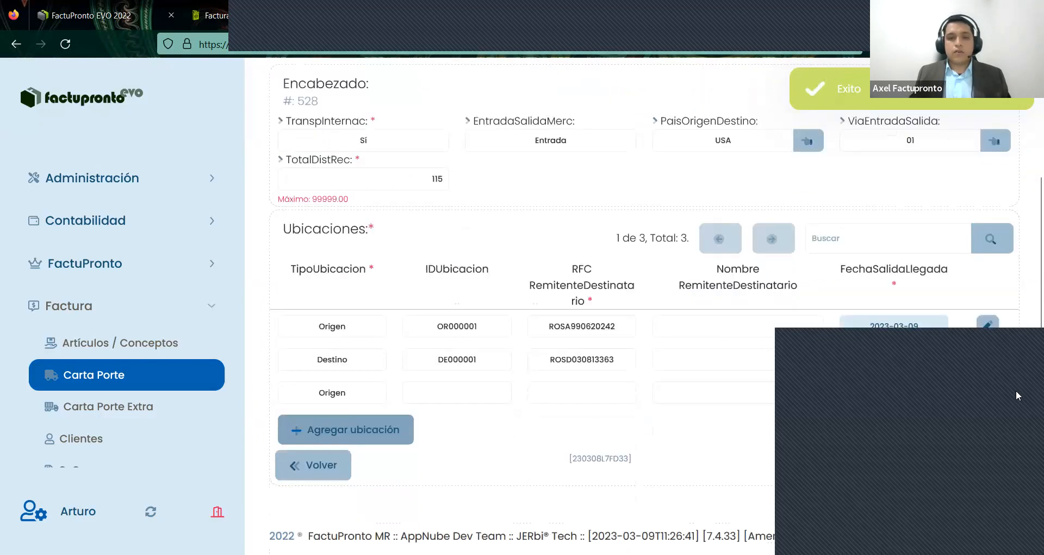
left_click(332, 393)
left_click(291, 427)
left_click(498, 391)
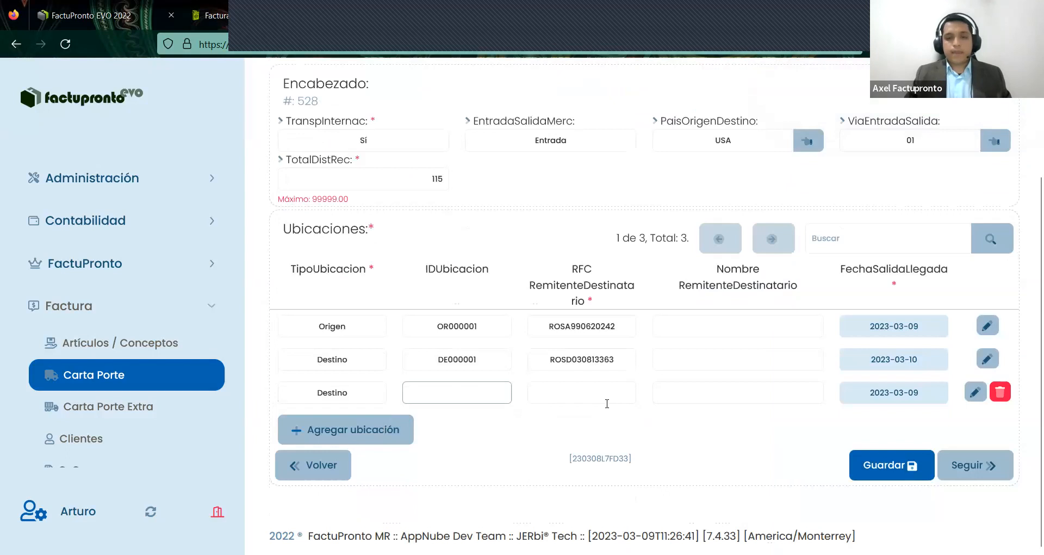
type("DE0000")
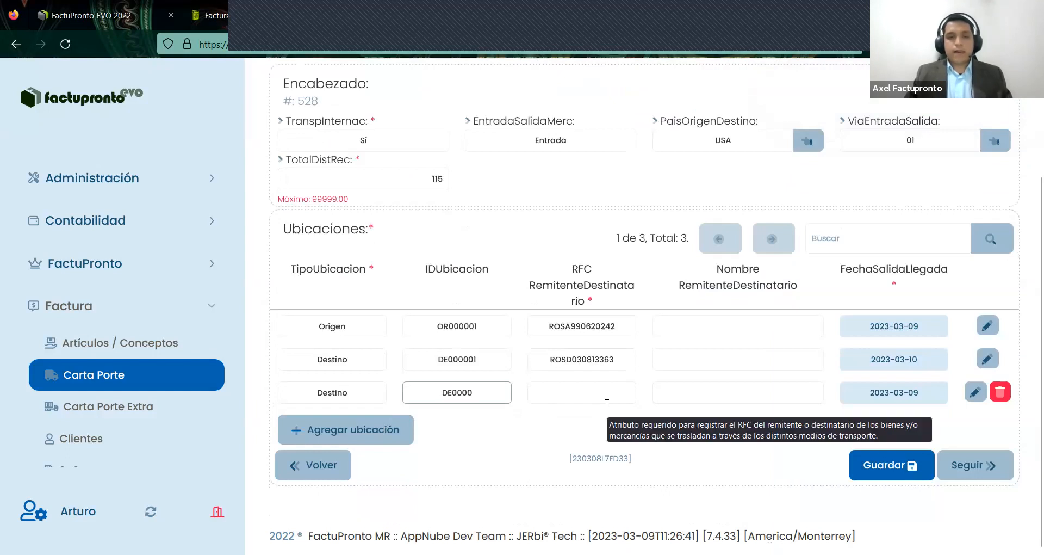
type("2")
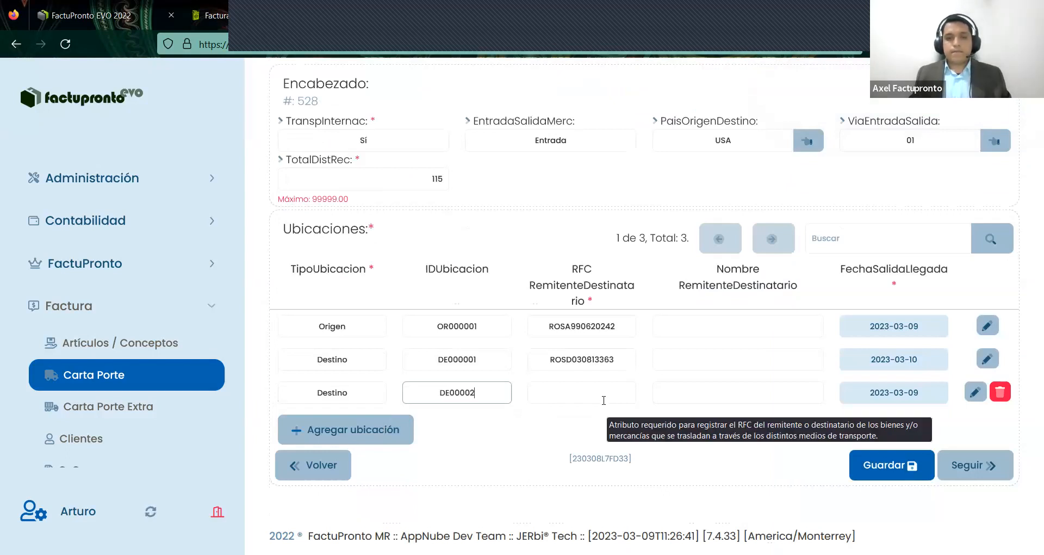
left_click(604, 401)
type("XAXX010101000")
left_click(970, 401)
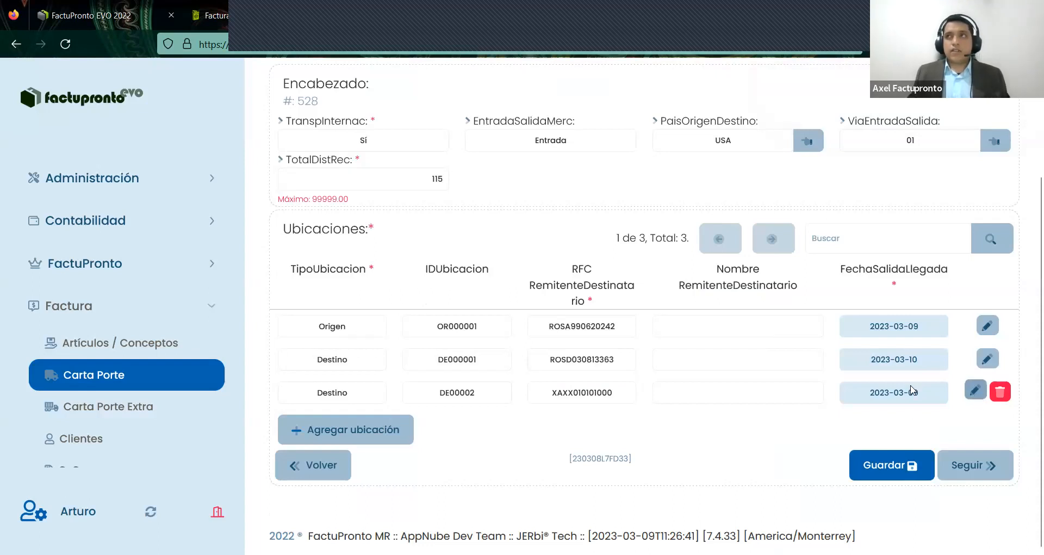
- Fill the third location from saved location DE001, correct its ID to DE00002, and save it
left_click(752, 183)
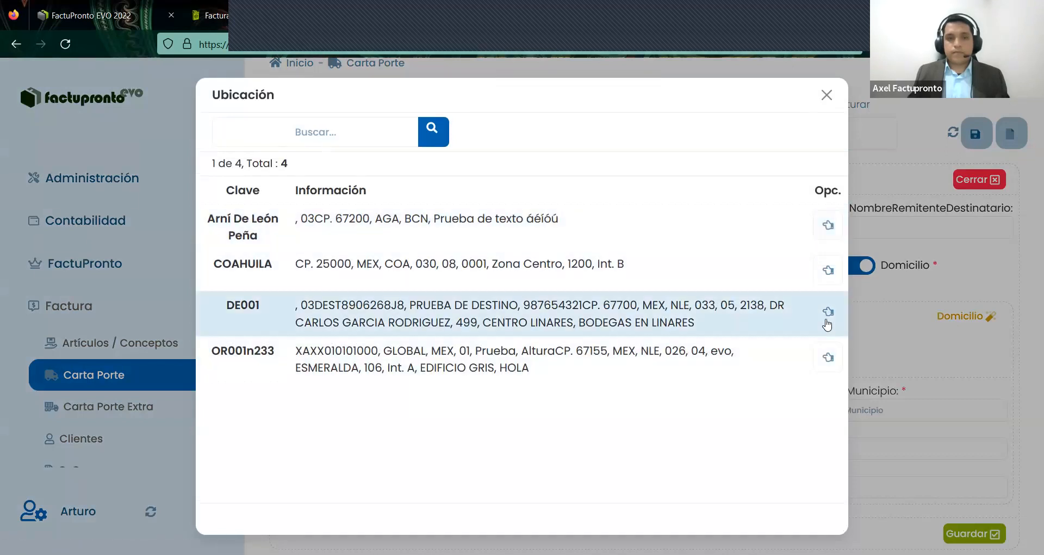
left_click(827, 321)
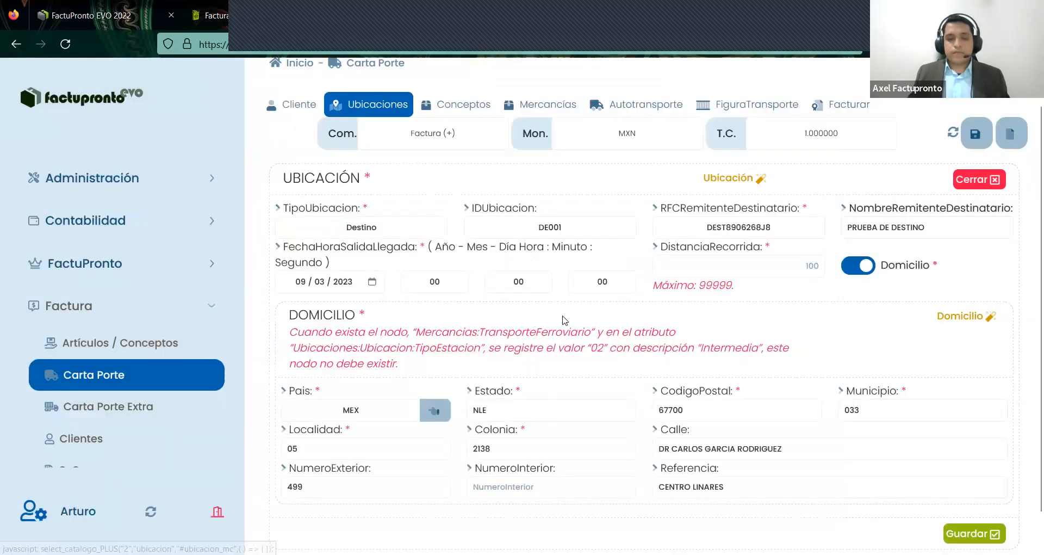
left_click(563, 227)
type("000")
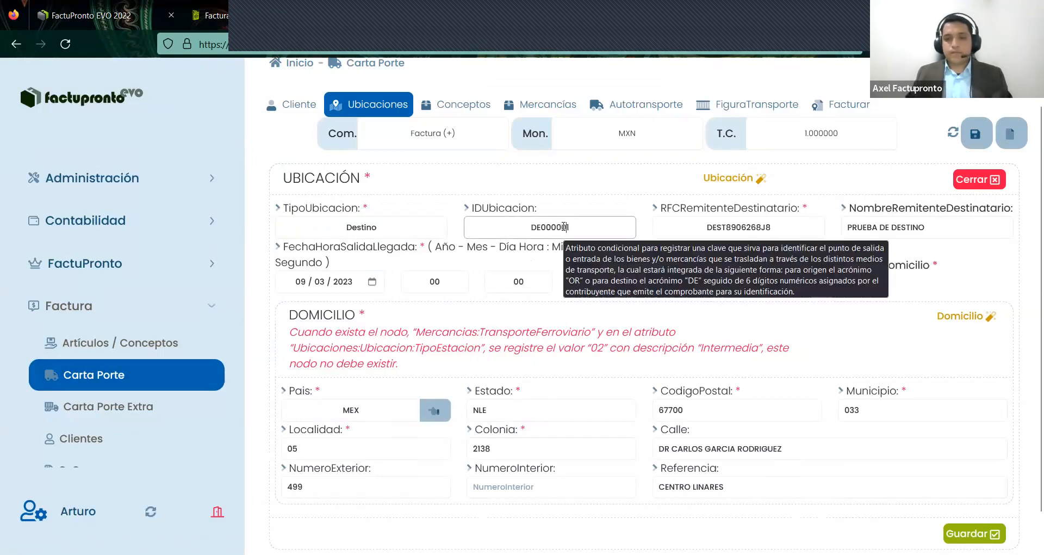
key("Delete")
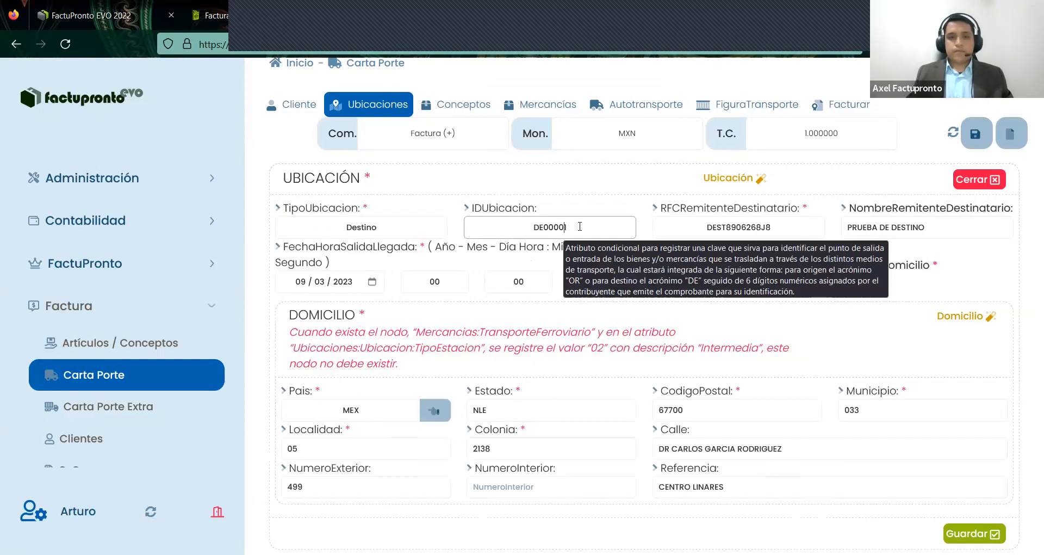
type("2")
left_click(974, 533)
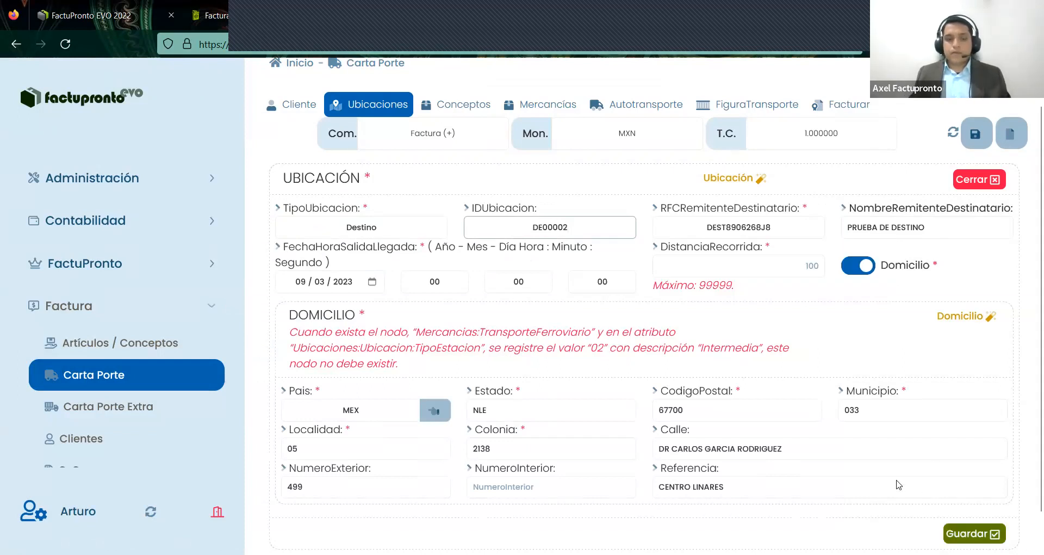
scroll(506, 441, "down", 2)
scroll(506, 442, "down", 1)
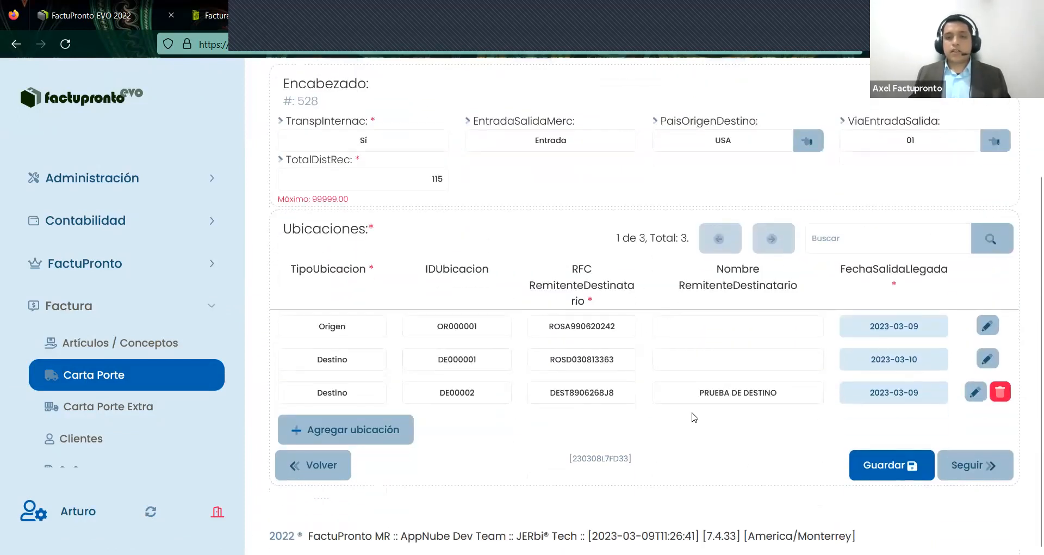
scroll(598, 411, "up", 3)
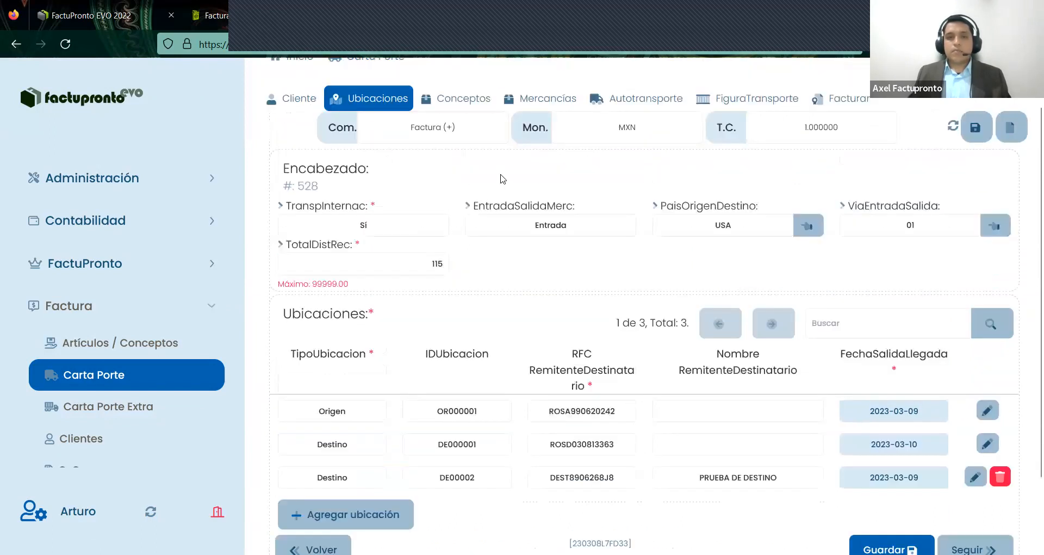
scroll(544, 158, "up", 2)
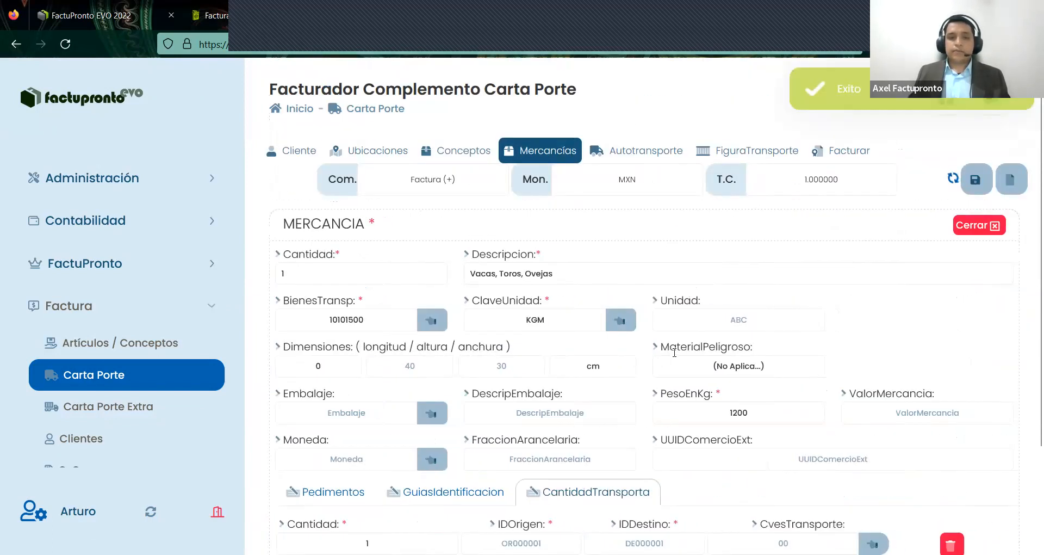
- Route the cattle's CantidadTransporta from OR000001 to DE000001 via 01 Autotransporte and save the mercancía
scroll(694, 357, "down", 3)
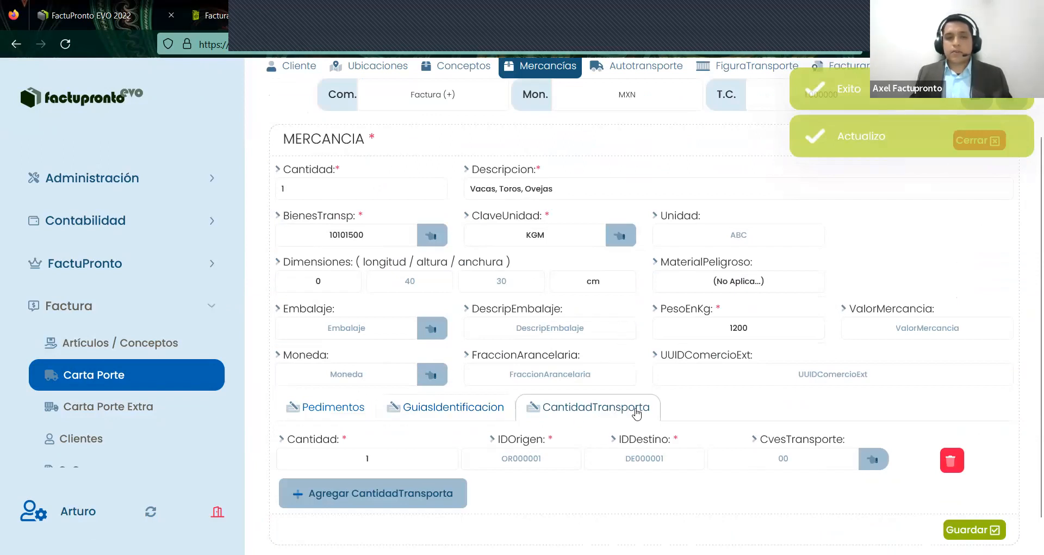
left_click(403, 459)
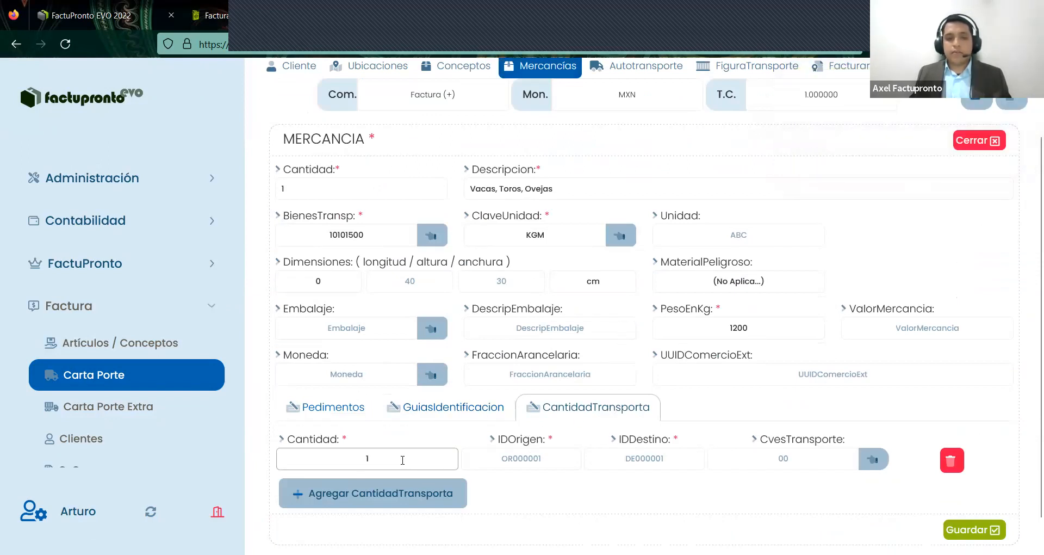
left_click(546, 458)
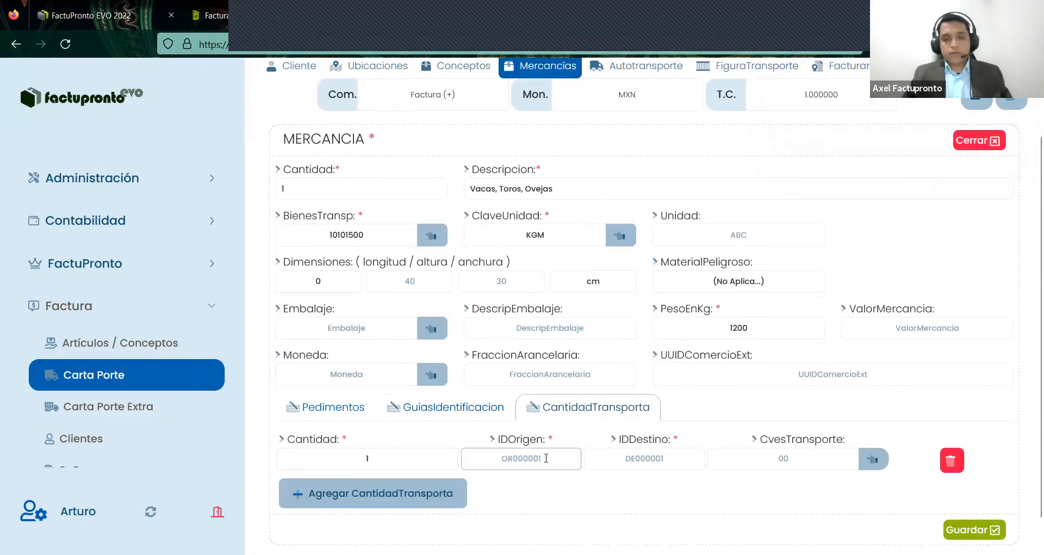
type("o")
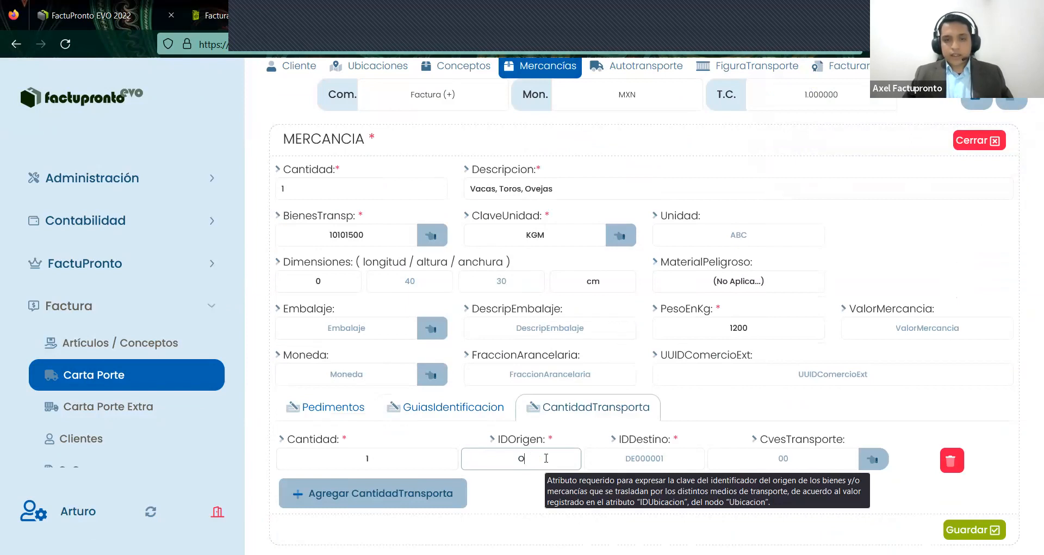
type("R00000")
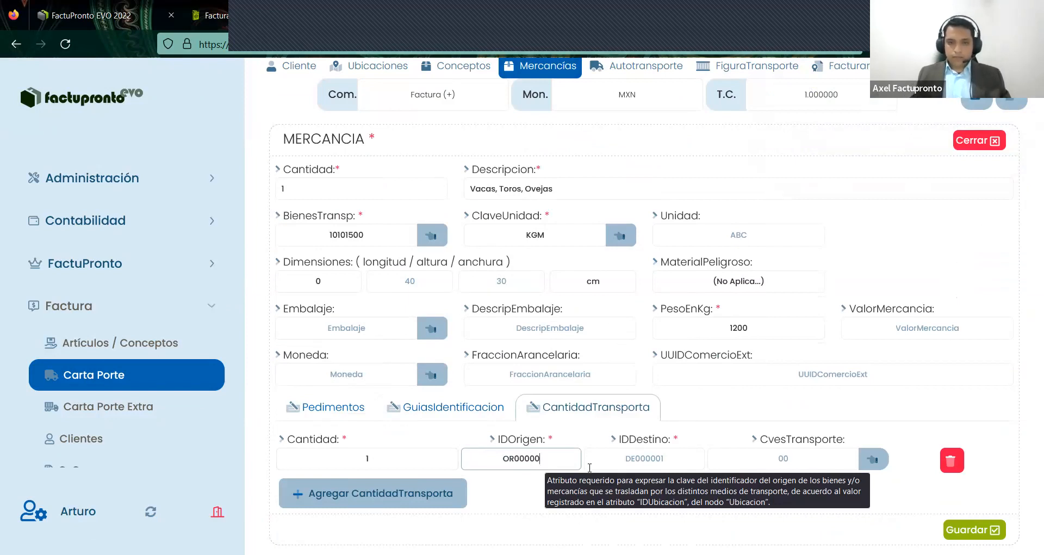
type("1")
left_click(671, 460)
type("DE0000")
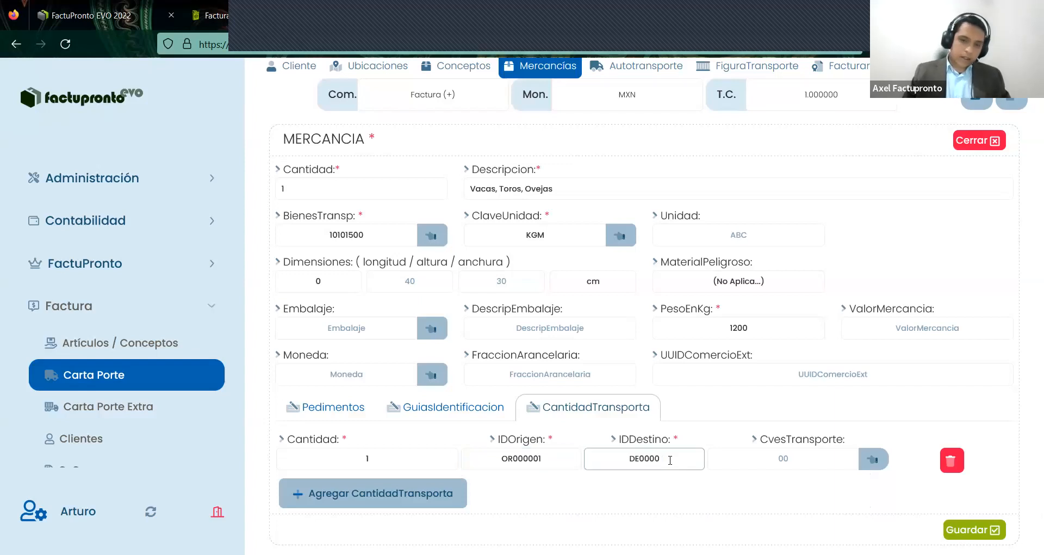
type("01")
left_click(874, 459)
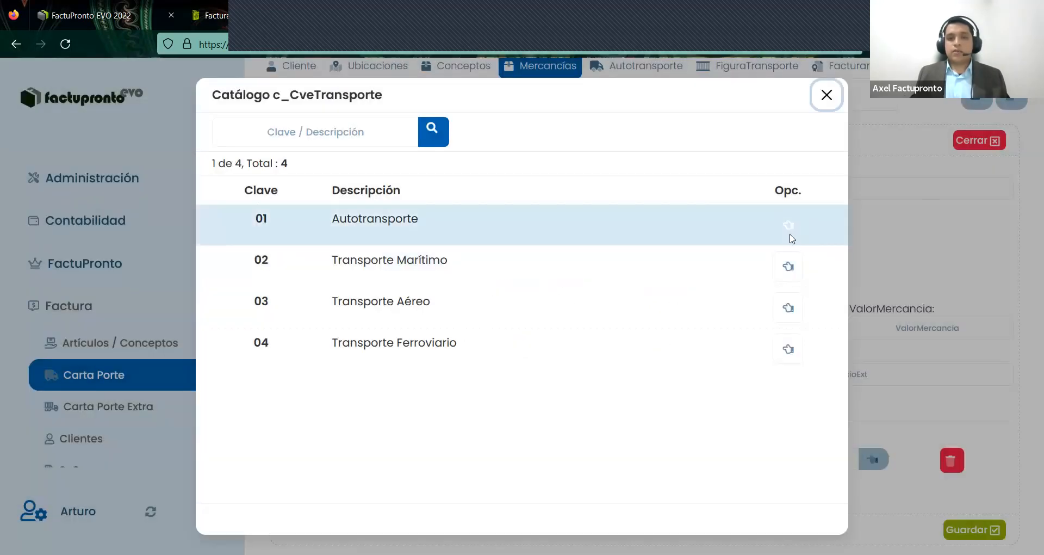
left_click(789, 234)
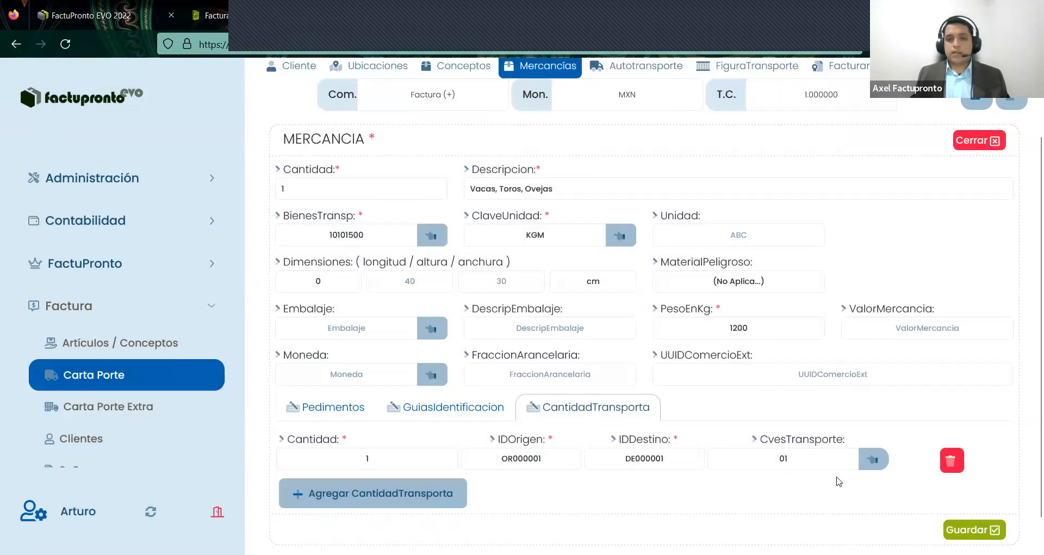
left_click(973, 529)
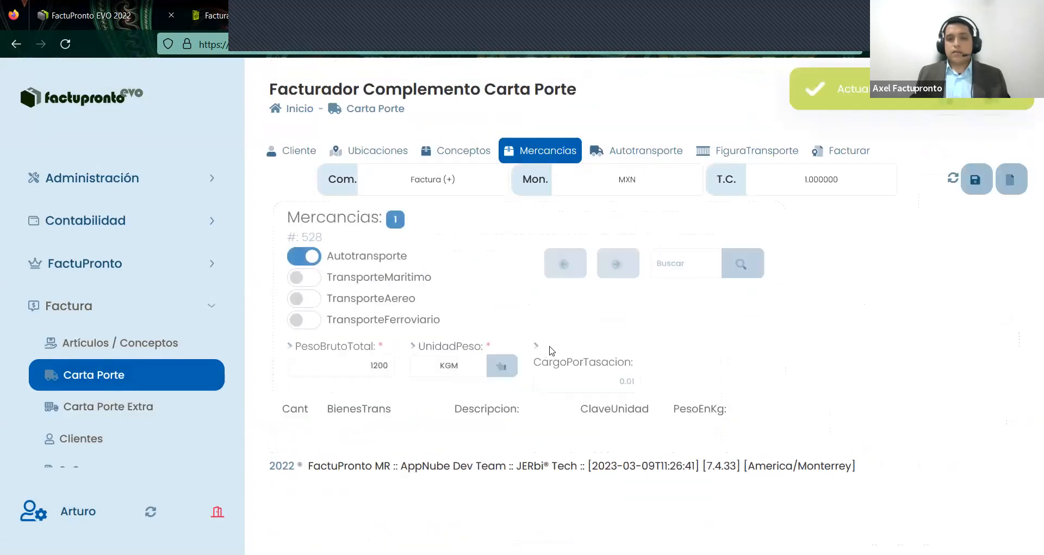
- Add a second mercancía with goods code 10101500 copied from the first row and description VACAS
left_click(367, 424)
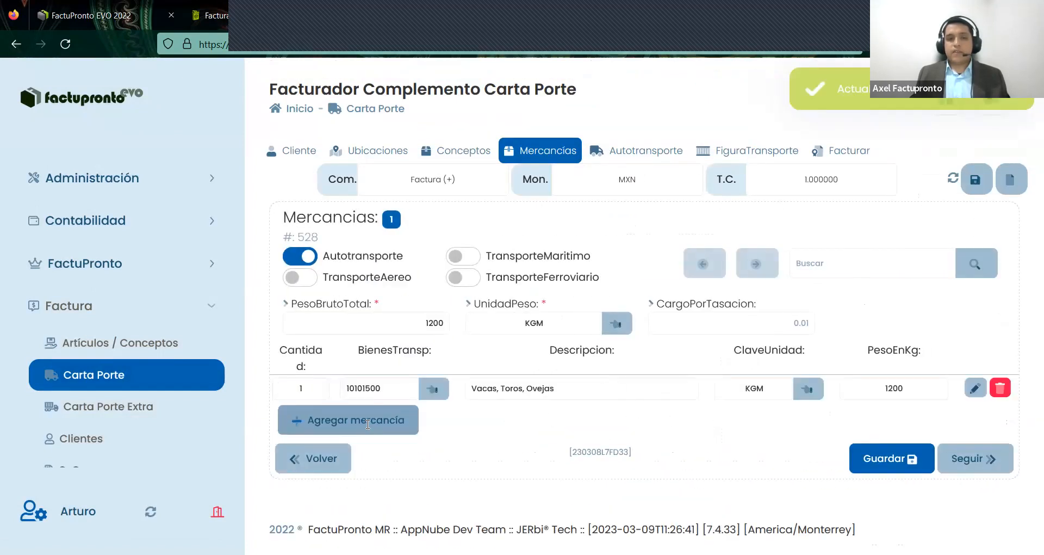
left_click(390, 415)
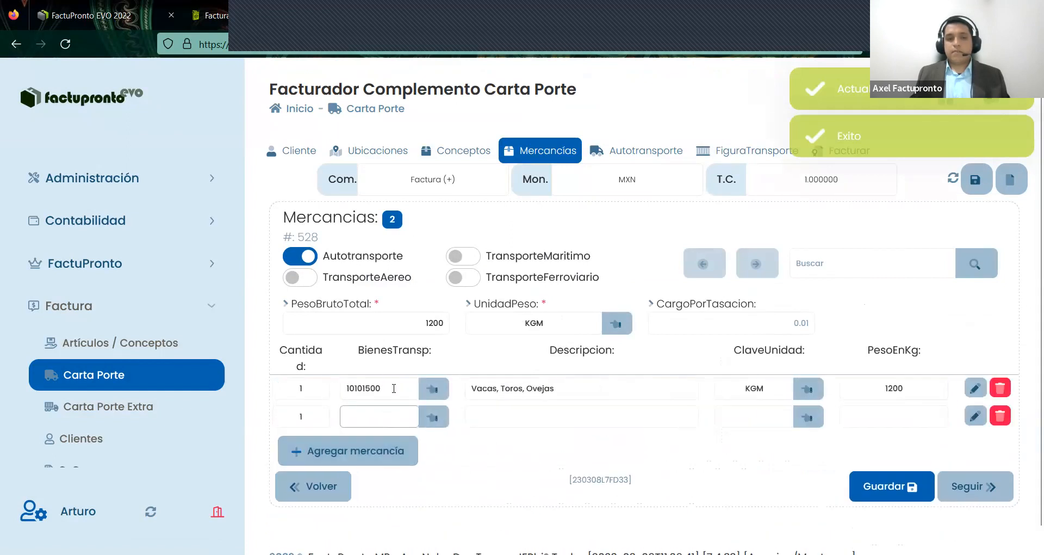
key("ctrl+a")
key("ctrl+c")
left_click(390, 419)
key("ctrl+v")
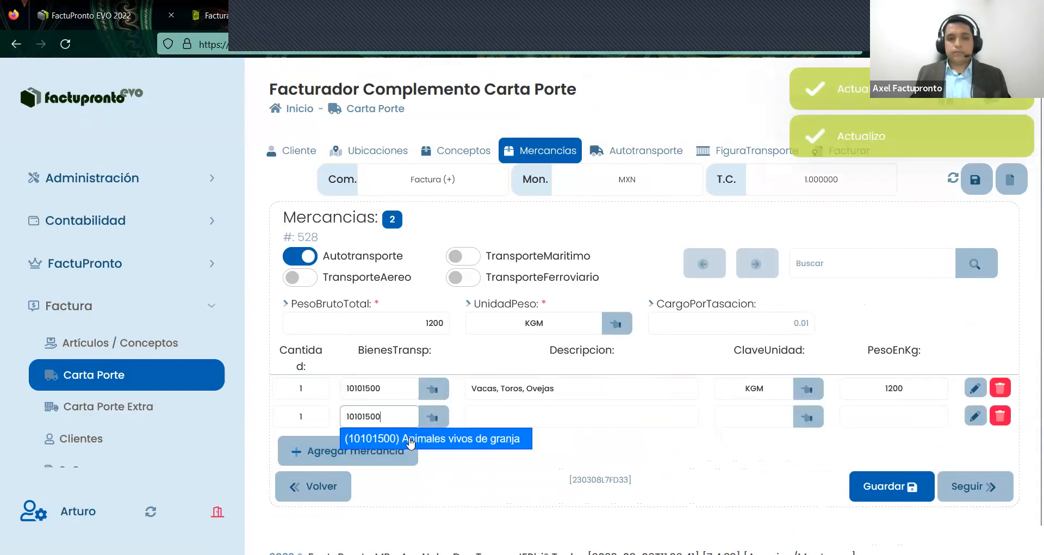
left_click(536, 413)
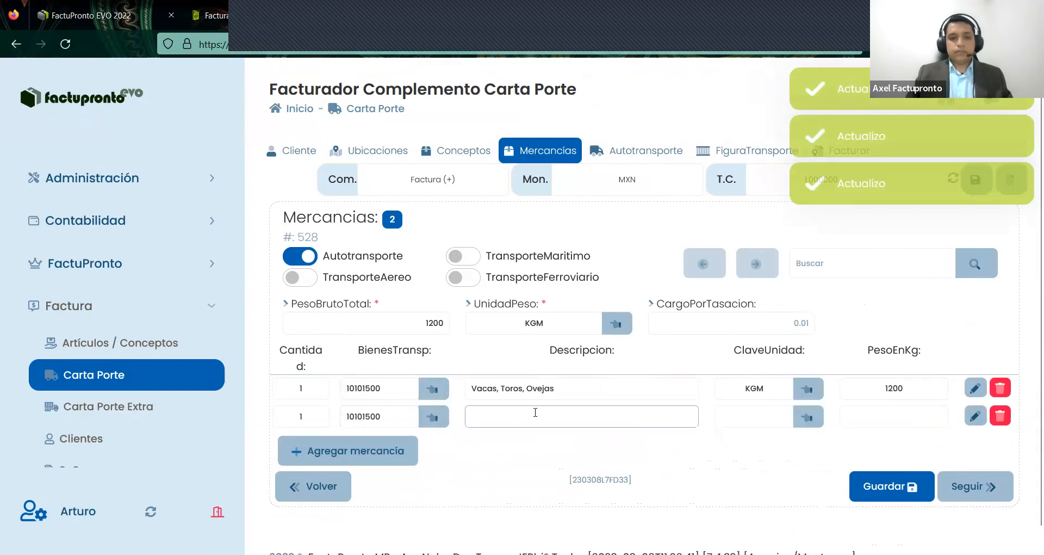
type("VACAS")
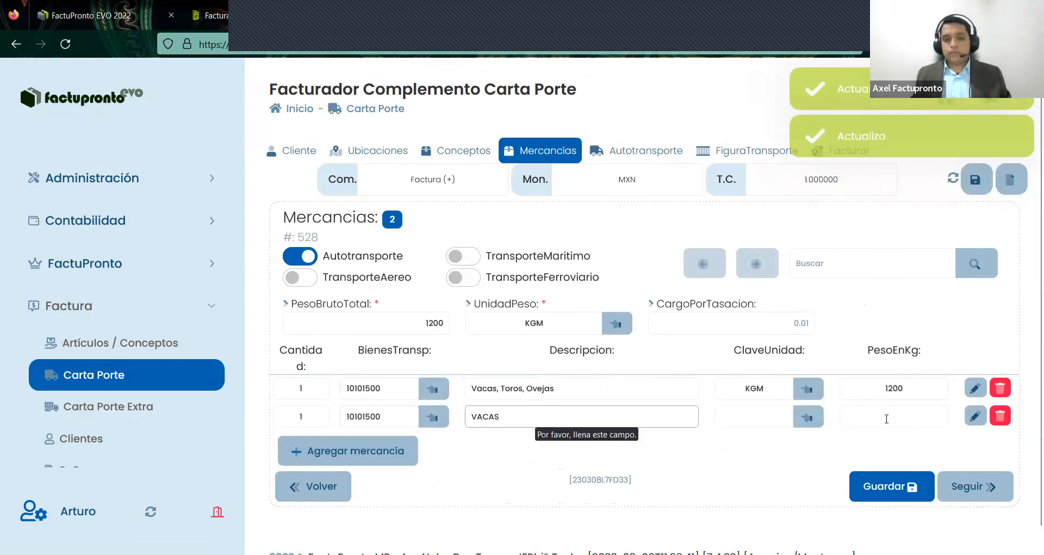
- Give the second mercancía a weight of 100 kg and unit key KGM
left_click(887, 419)
type("100")
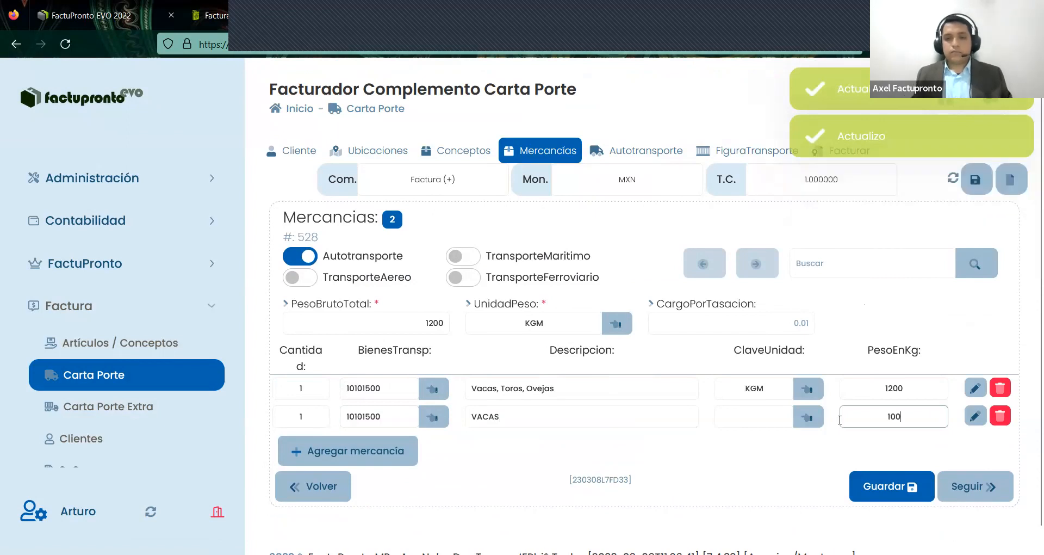
left_click(772, 419)
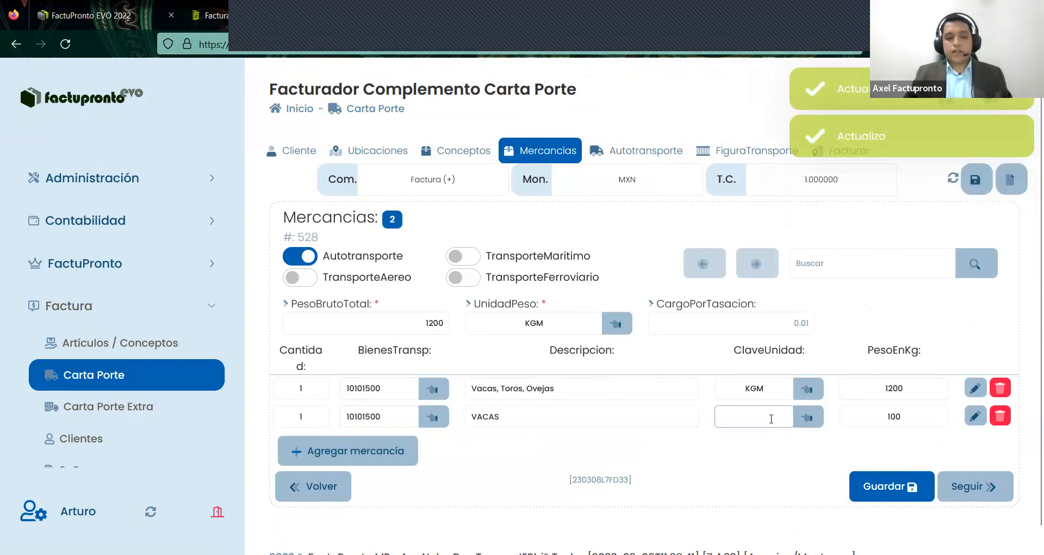
type("kilg")
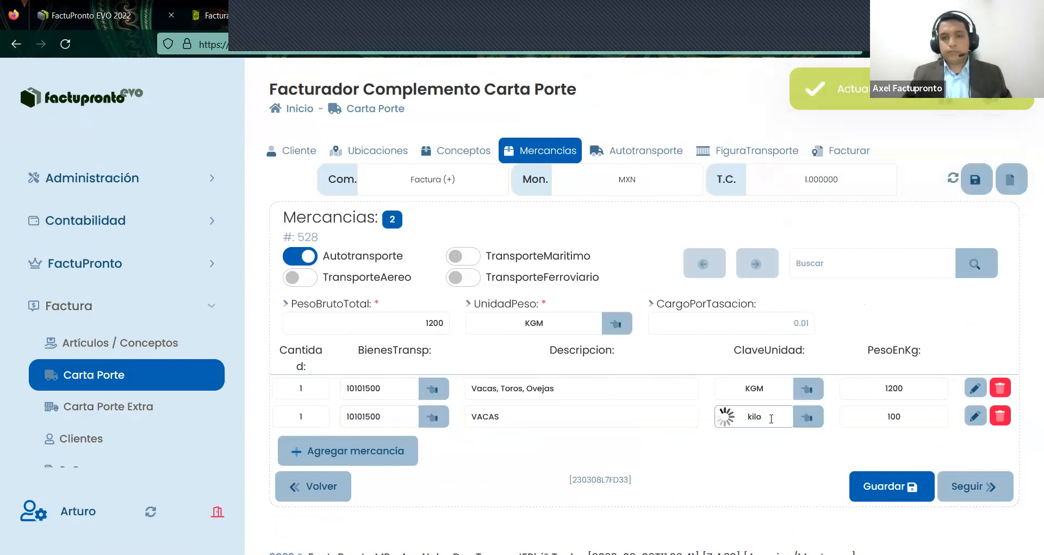
type("gramo")
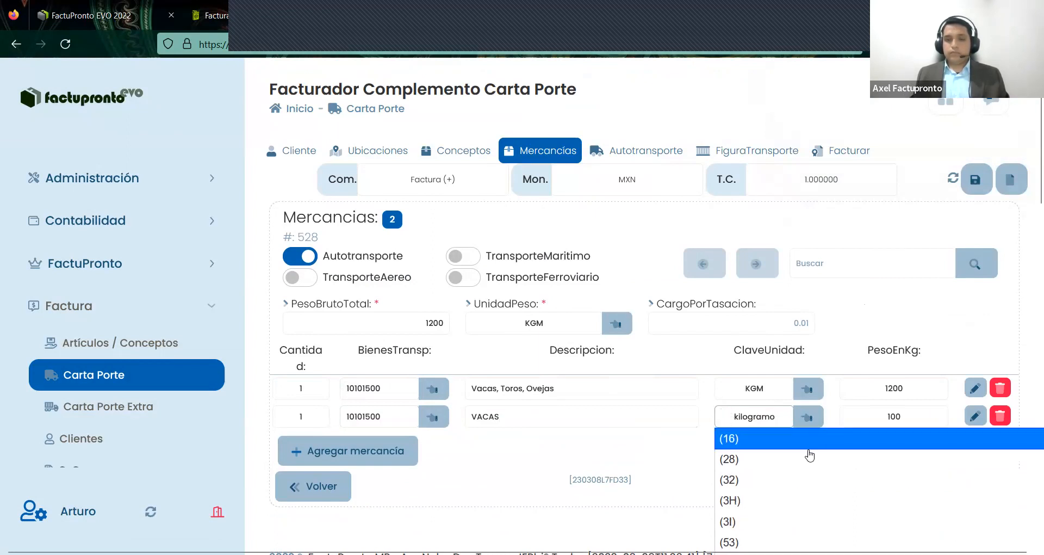
scroll(810, 455, "down", 3)
scroll(810, 455, "down", 10)
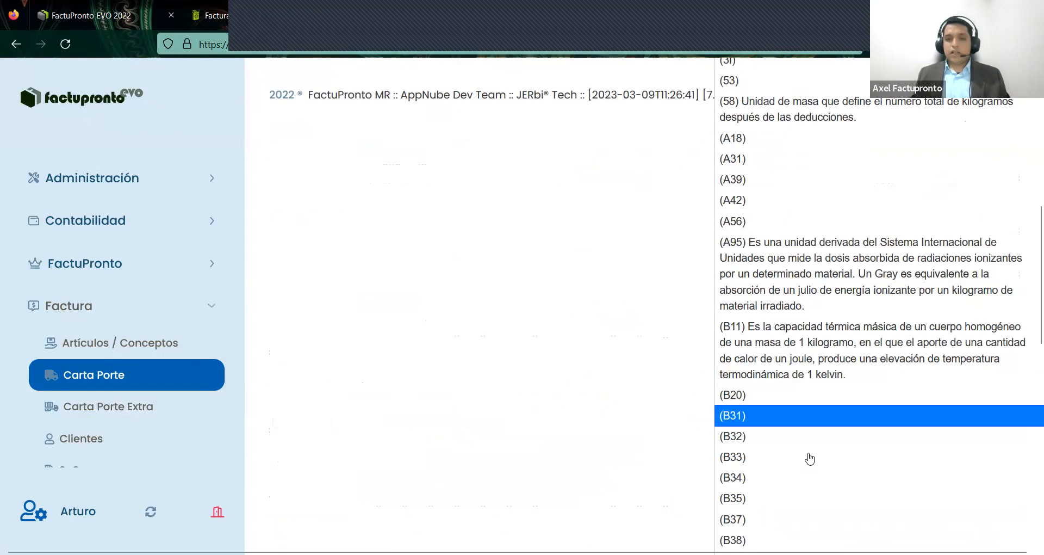
scroll(810, 459, "up", 8)
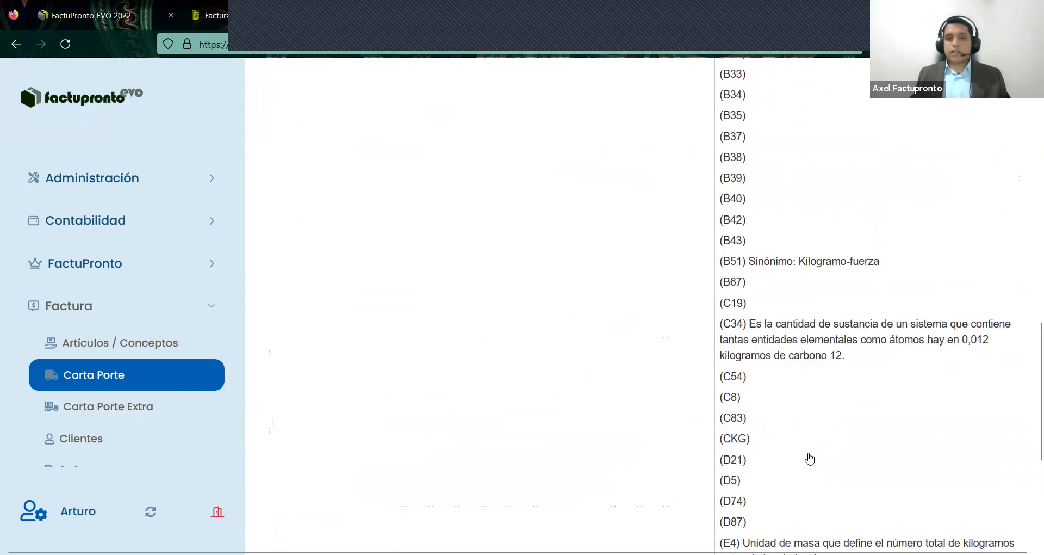
scroll(776, 349, "up", 6)
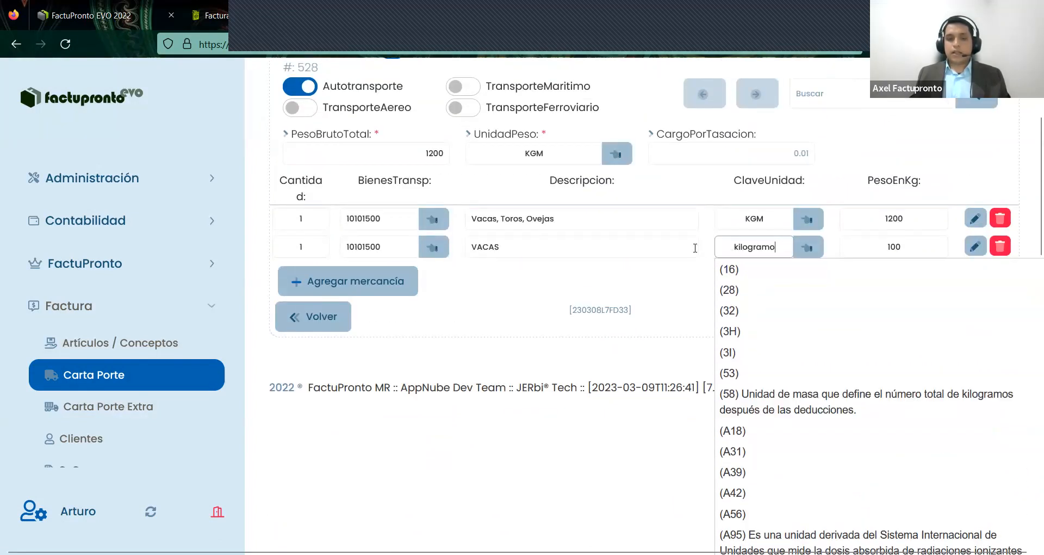
left_click_drag(778, 248, 696, 248)
type("KGM")
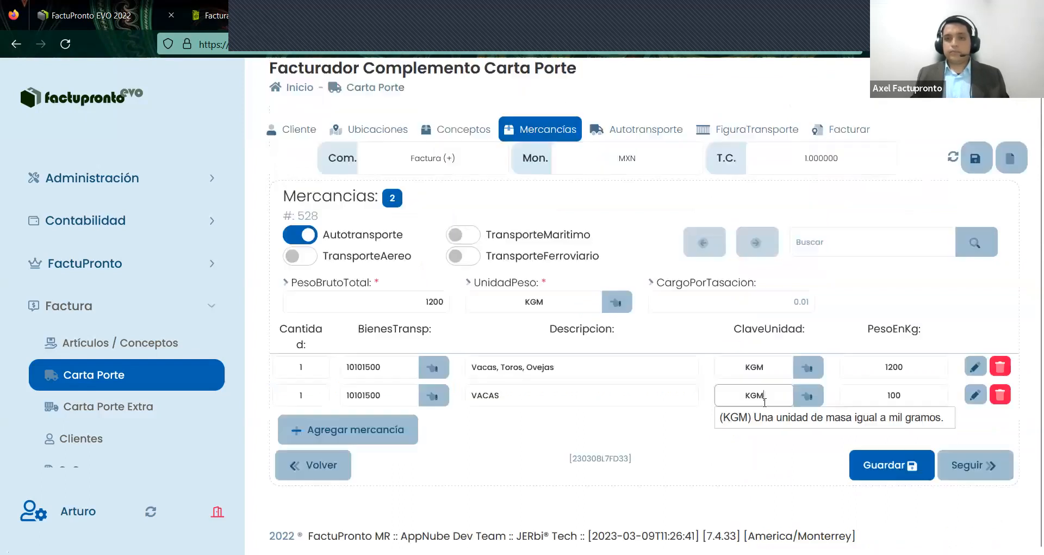
- Accept KGM as row 2's unit and set the gross total weight to 1300
left_click(769, 416)
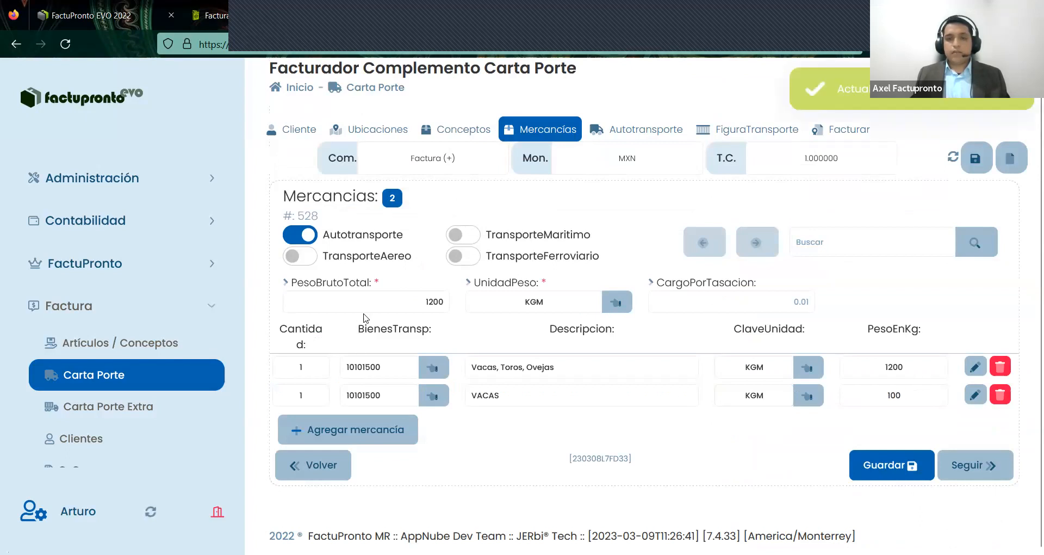
left_click(446, 303)
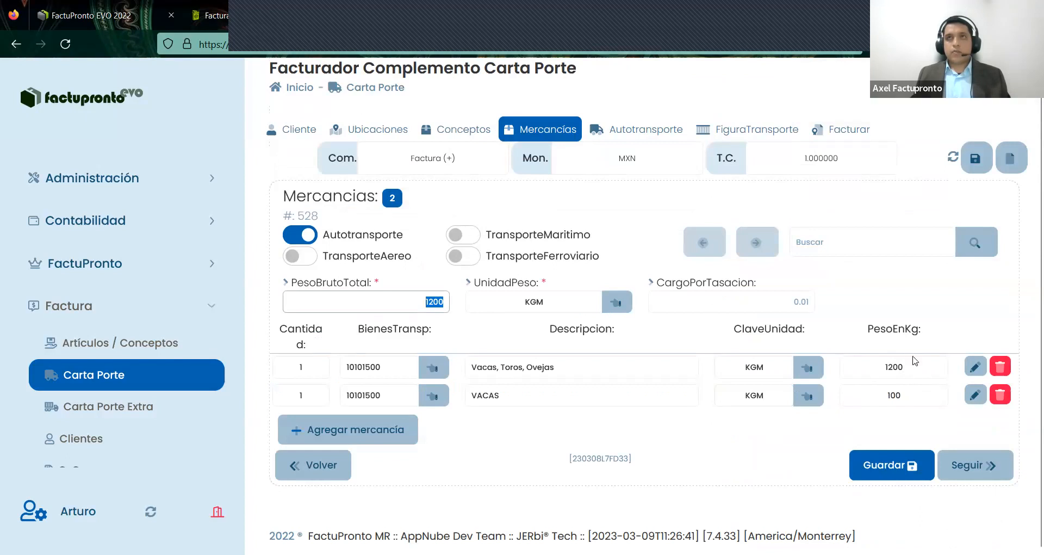
key("Tab")
key("Tab")
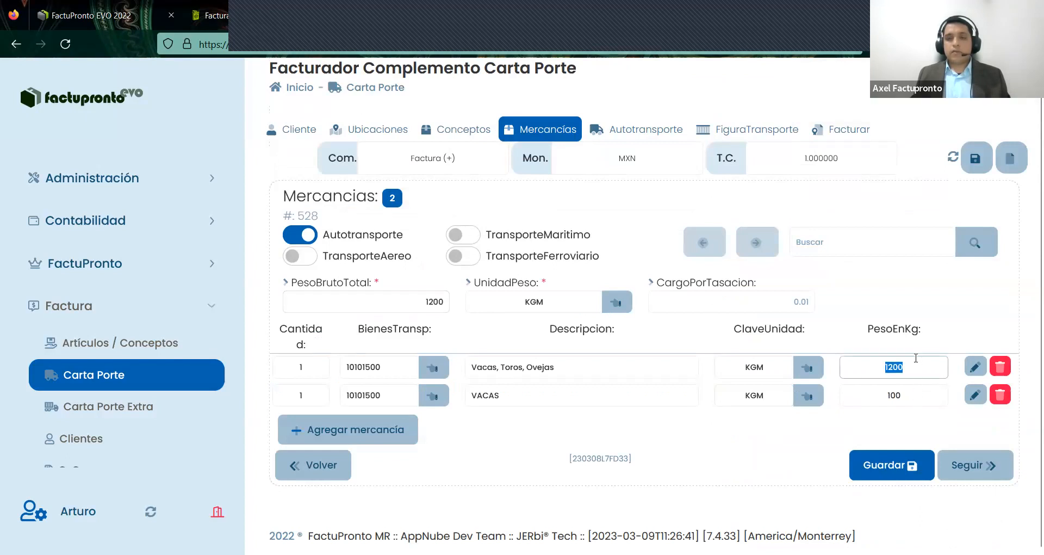
left_click(414, 305)
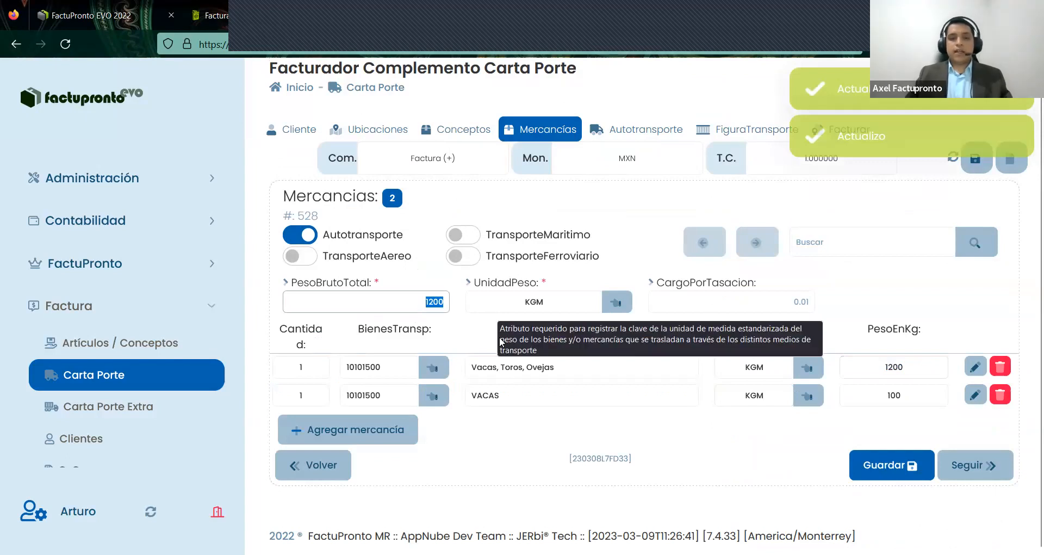
type("1300")
key("Return")
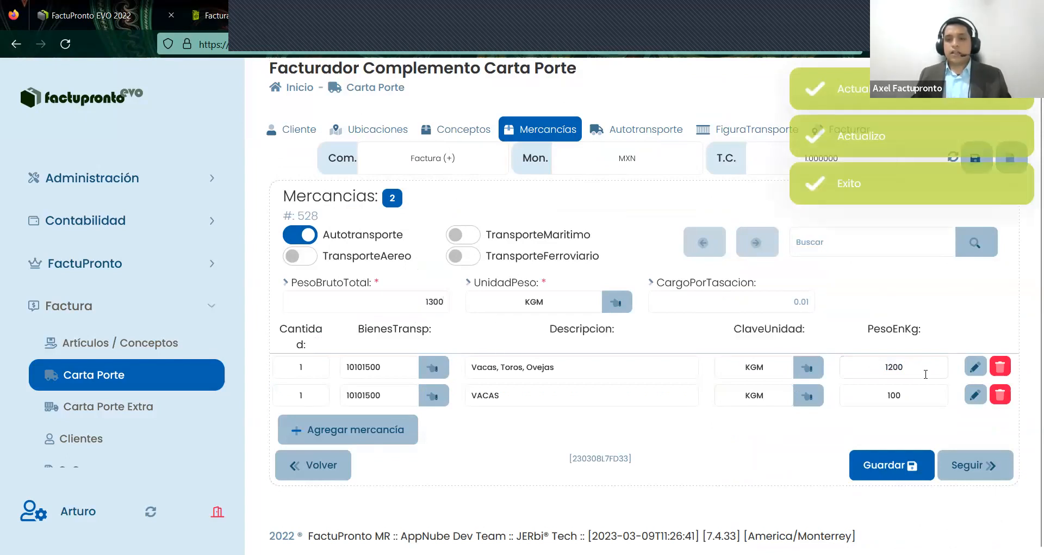
- Leave the row weights unchanged and bring up the second mercancía's detail form
double_click(882, 397)
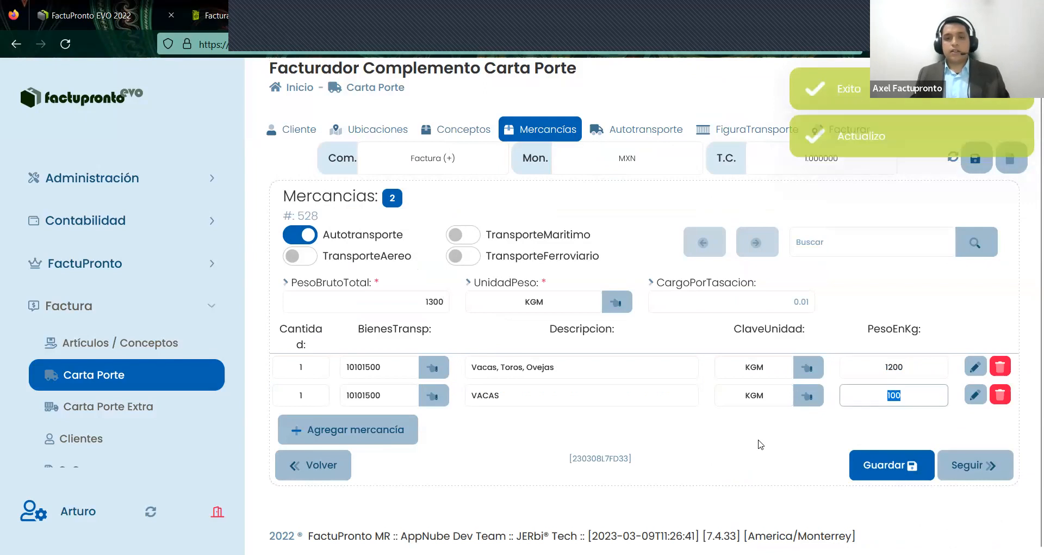
left_click(758, 440)
left_click(975, 403)
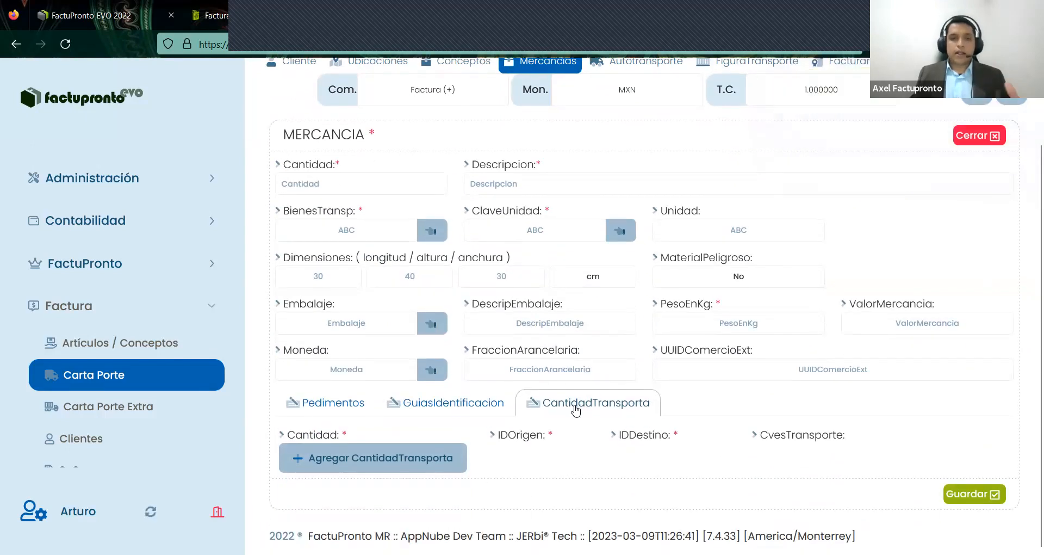
- Add a CantidadTransporta line of 1 from OR000001 to DE000002 with transport key 01 Autotransporte
left_click(413, 459)
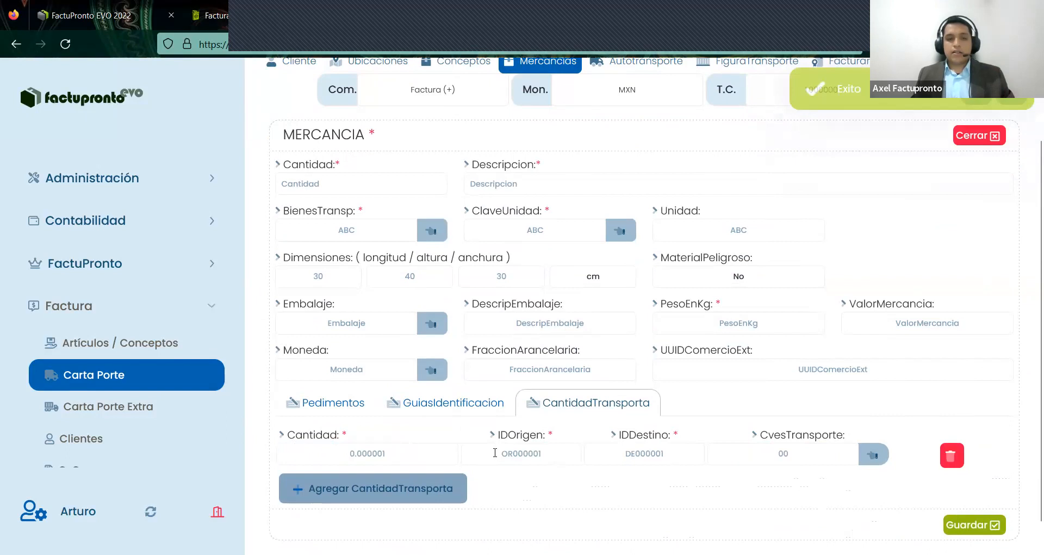
type("1")
key("Tab")
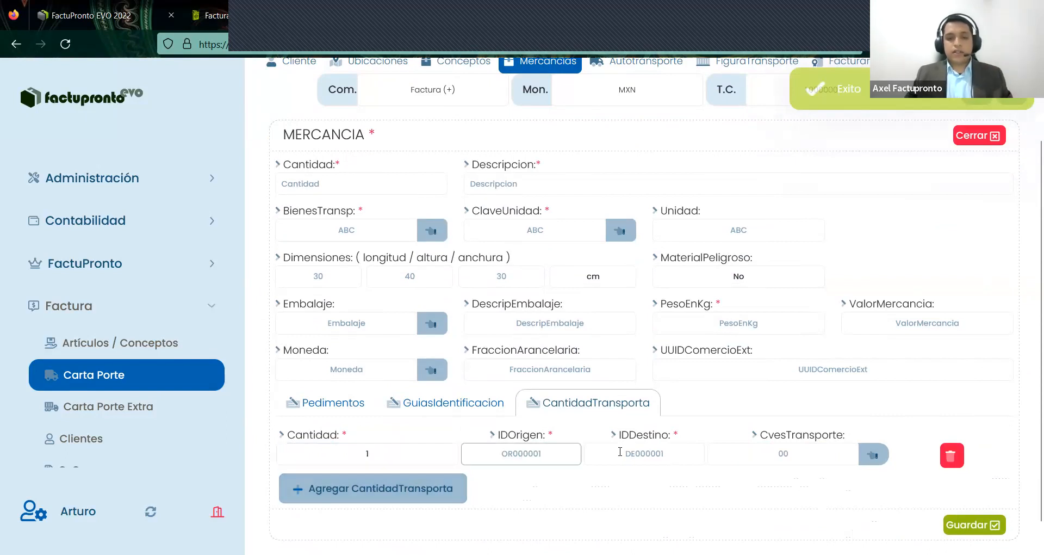
type("OR000001")
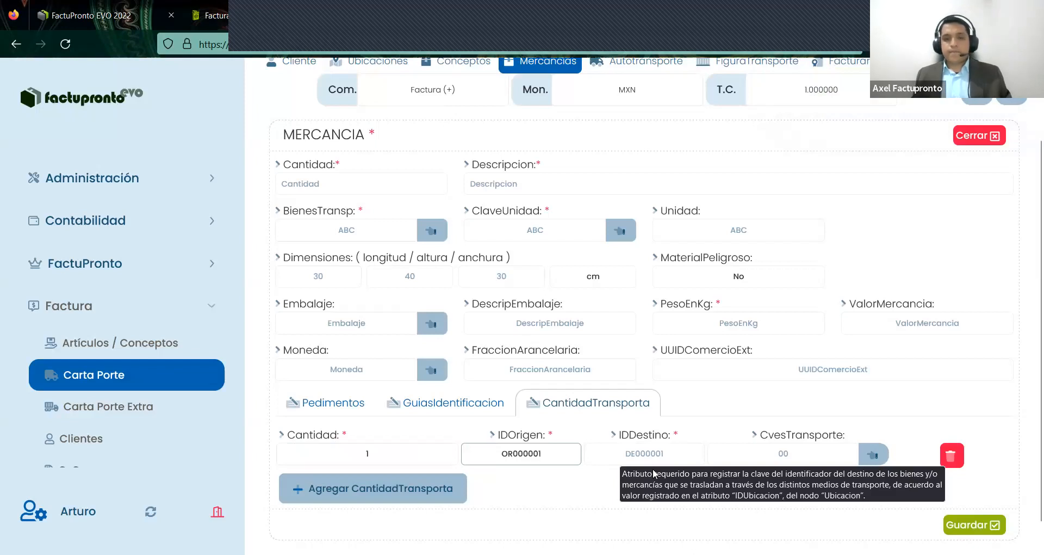
key("Tab")
type("DE00")
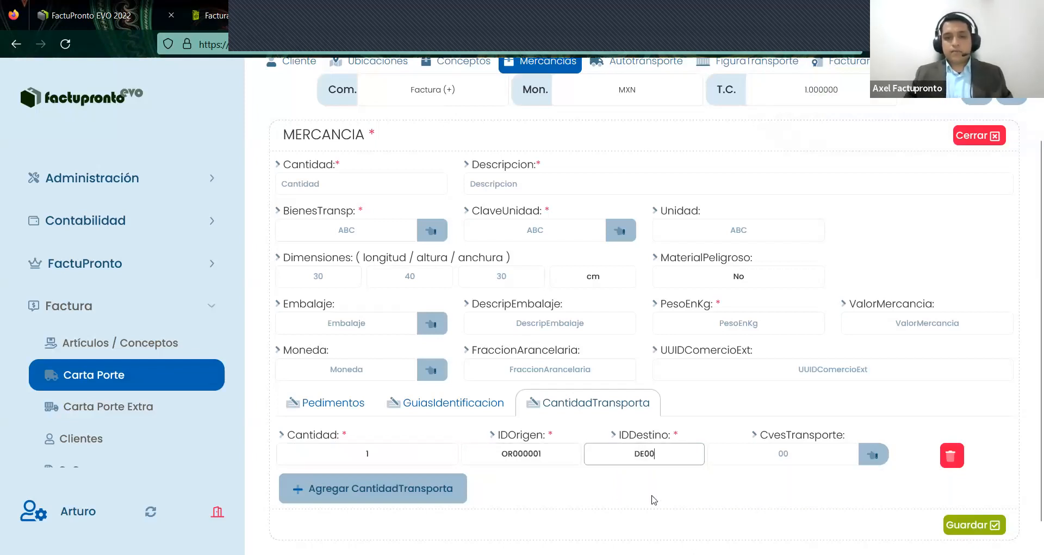
type("0002")
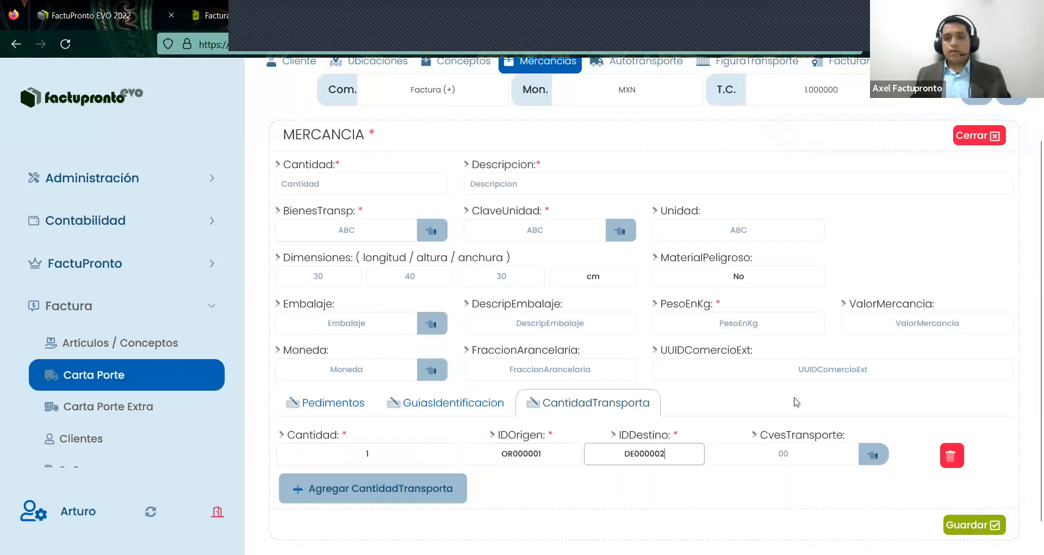
left_click(874, 454)
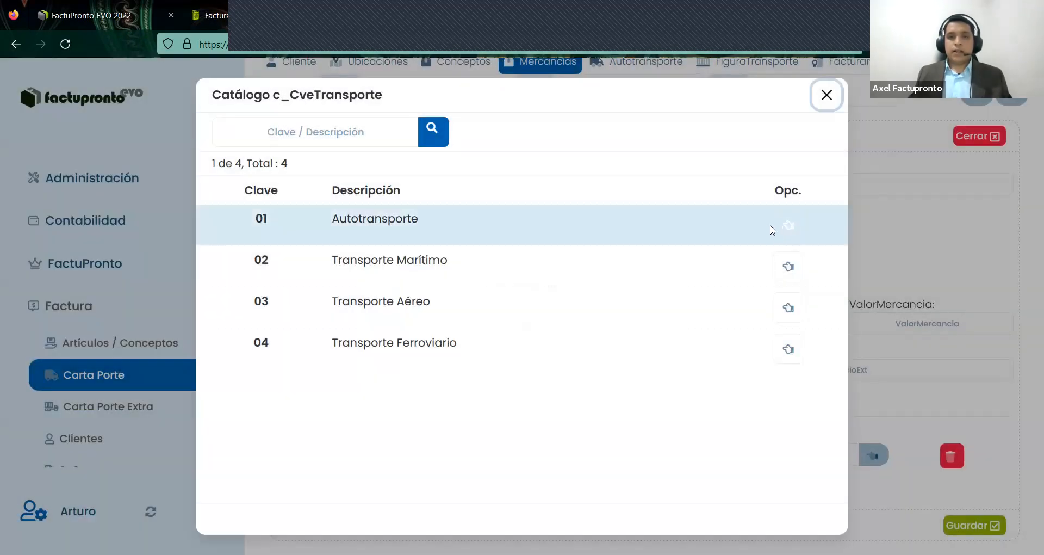
left_click(773, 228)
- Enter the VACAS item: quantity 1, product key 10101500, unit KGM, 100 kg, and save it
left_click(339, 179)
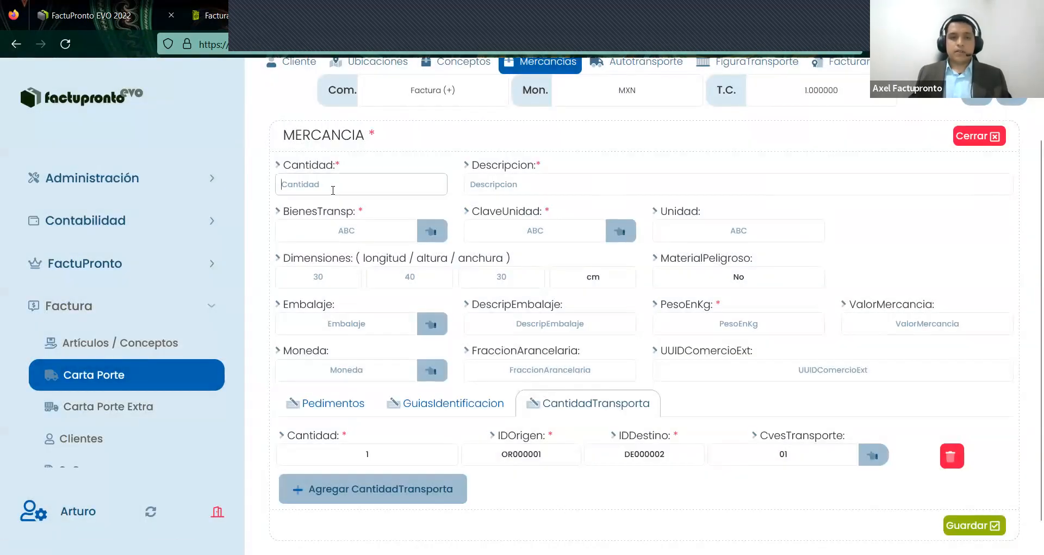
type("1")
left_click(511, 187)
type("VA")
left_click(369, 231)
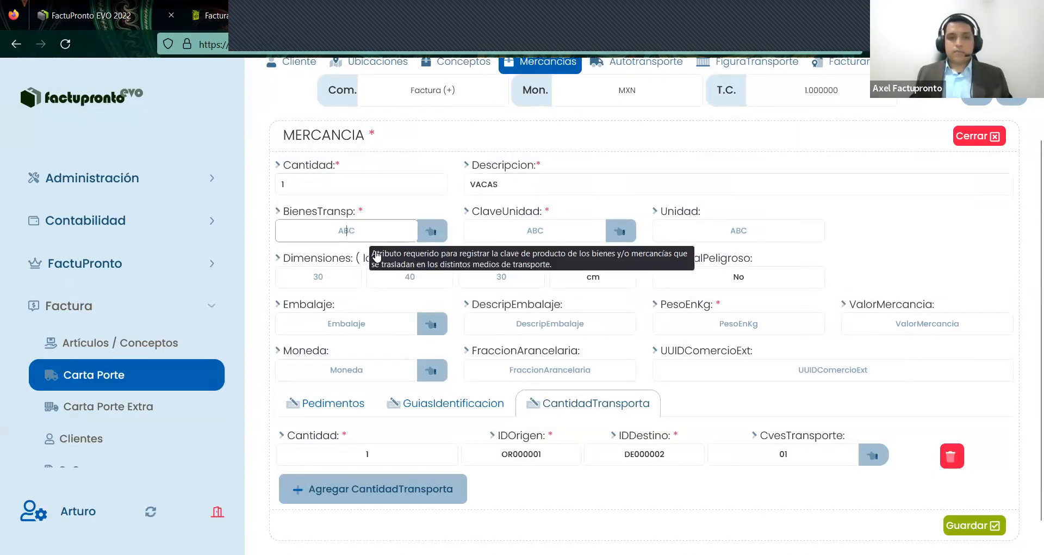
type("10101500")
left_click(551, 235)
type("KGM")
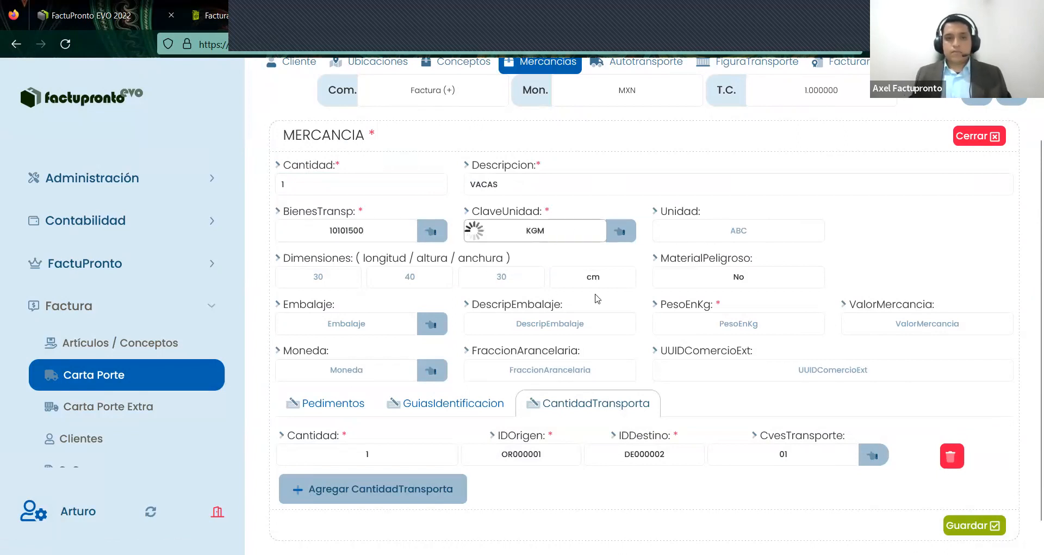
left_click(716, 321)
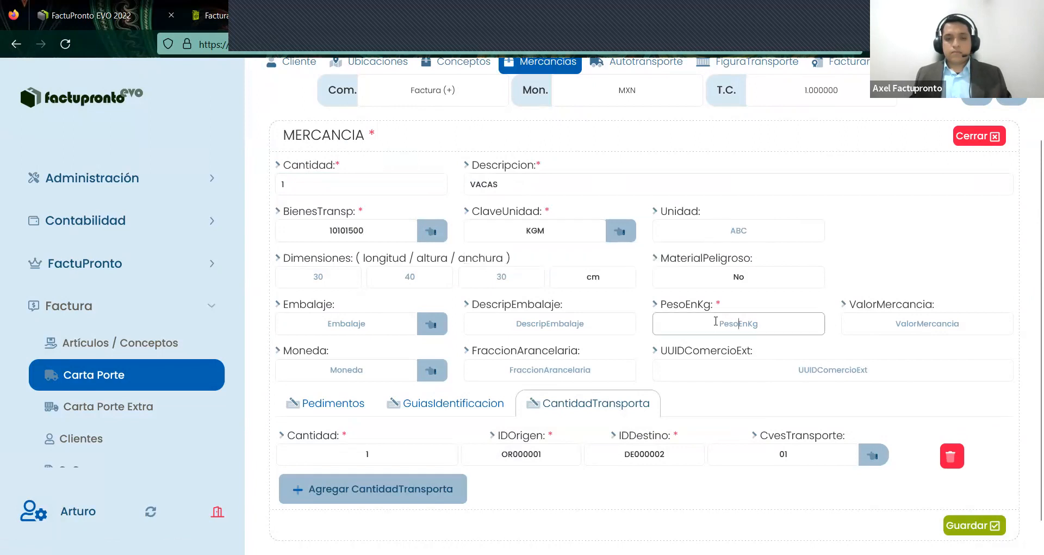
type("100")
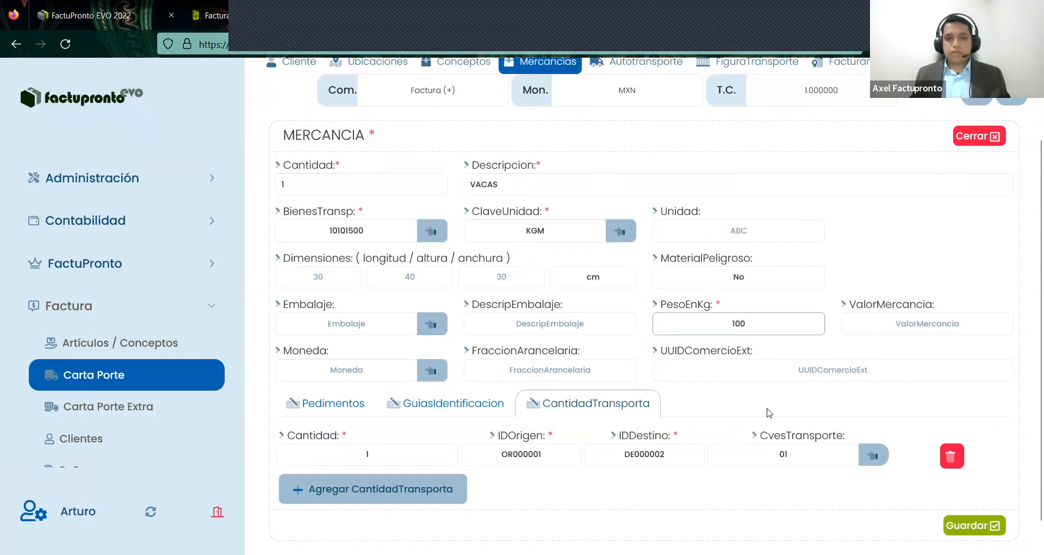
left_click(939, 527)
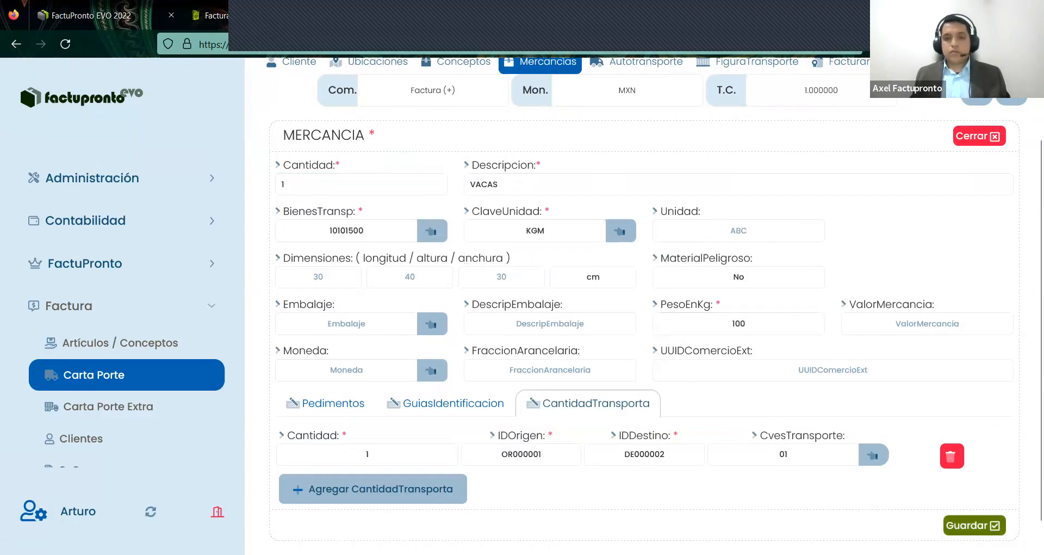
left_click(951, 531)
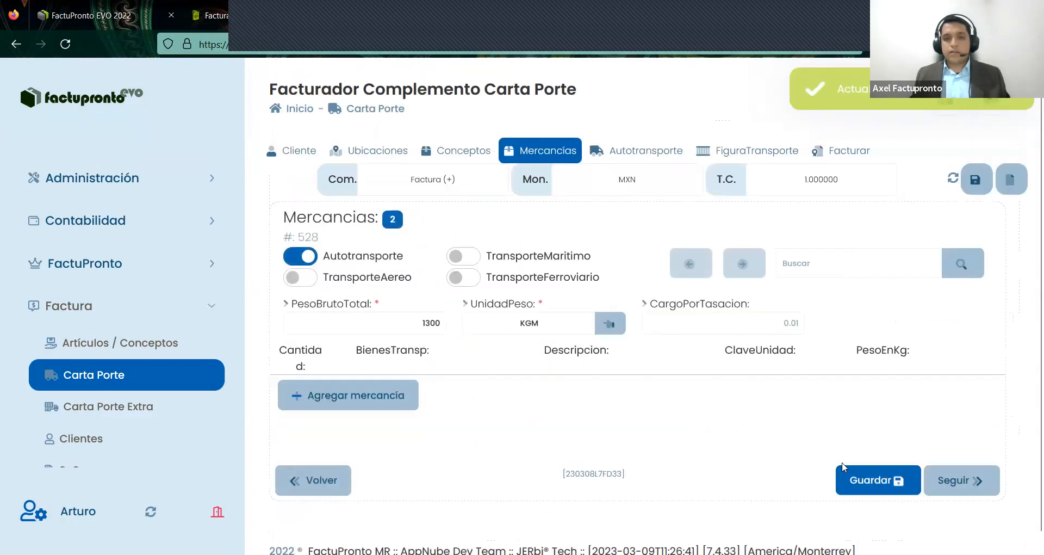
- Save the Mercancías section again, then save the FiguraTransporte section
left_click(885, 485)
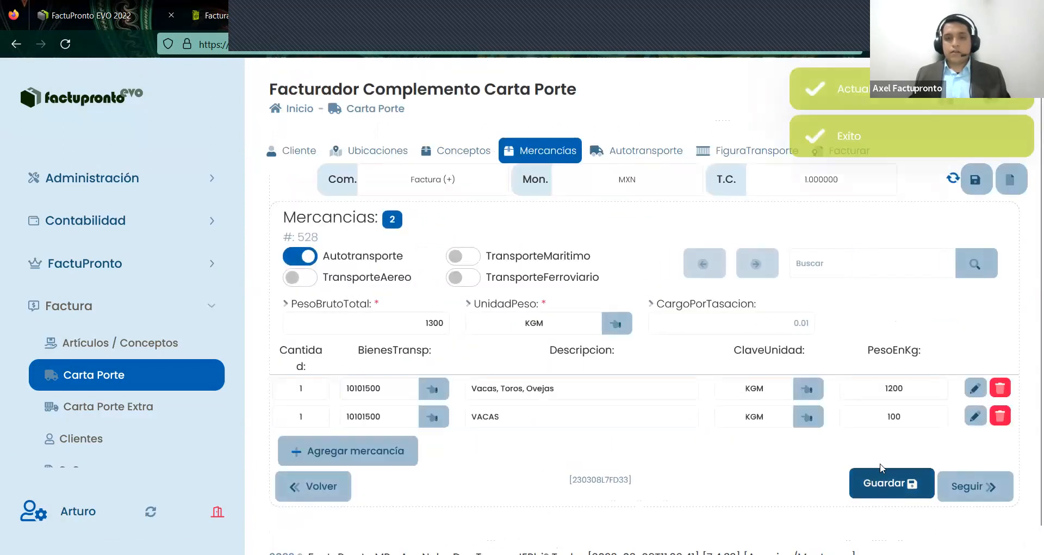
left_click(606, 150)
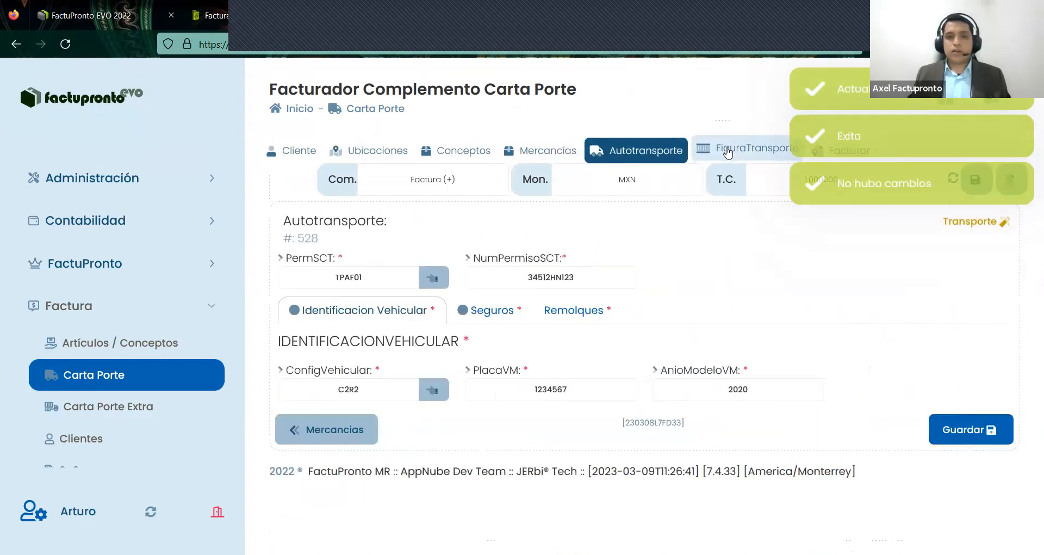
left_click(744, 158)
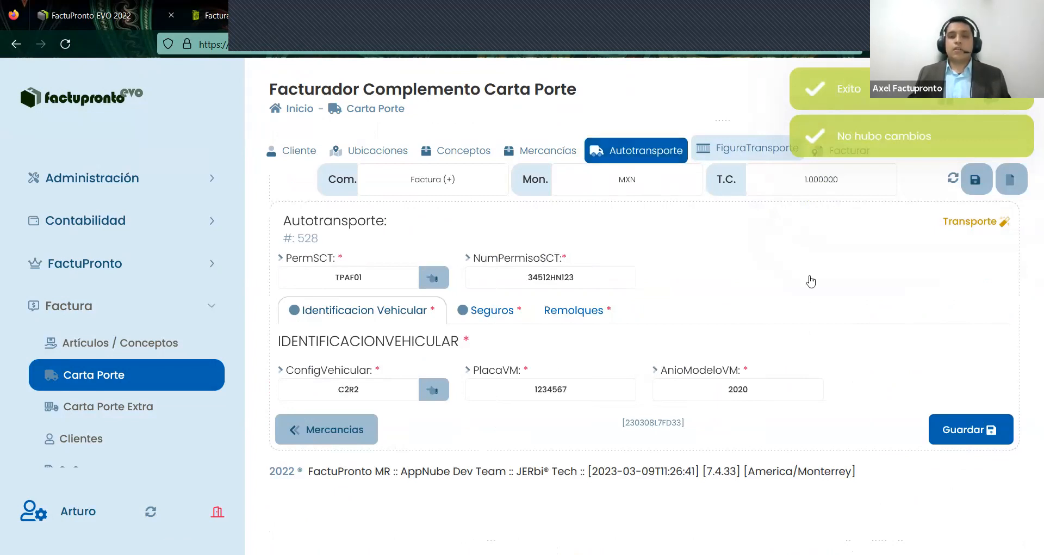
left_click(873, 319)
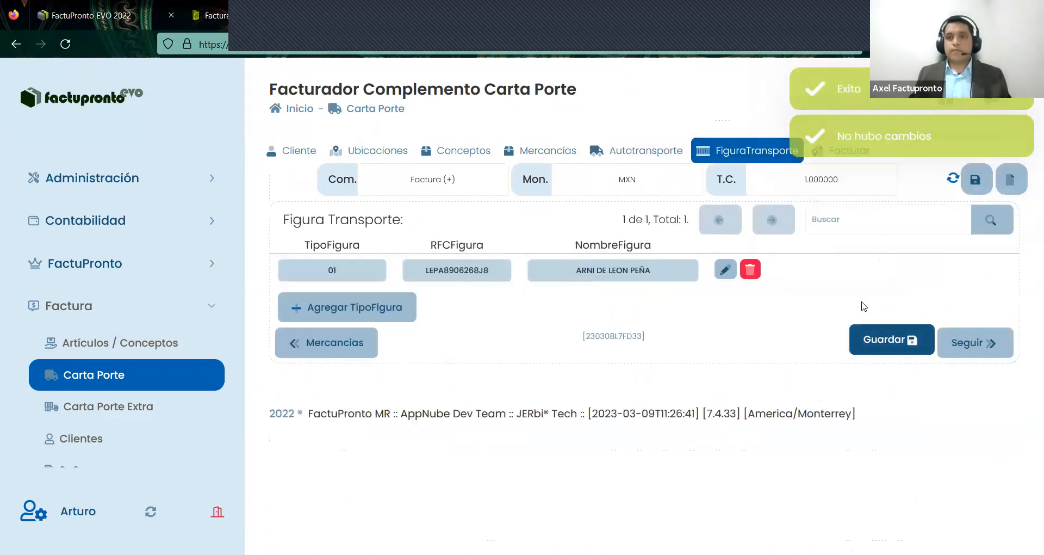
- Save the Facturar section totalling $1,431.44 and return to the Mercancías list
left_click(824, 158)
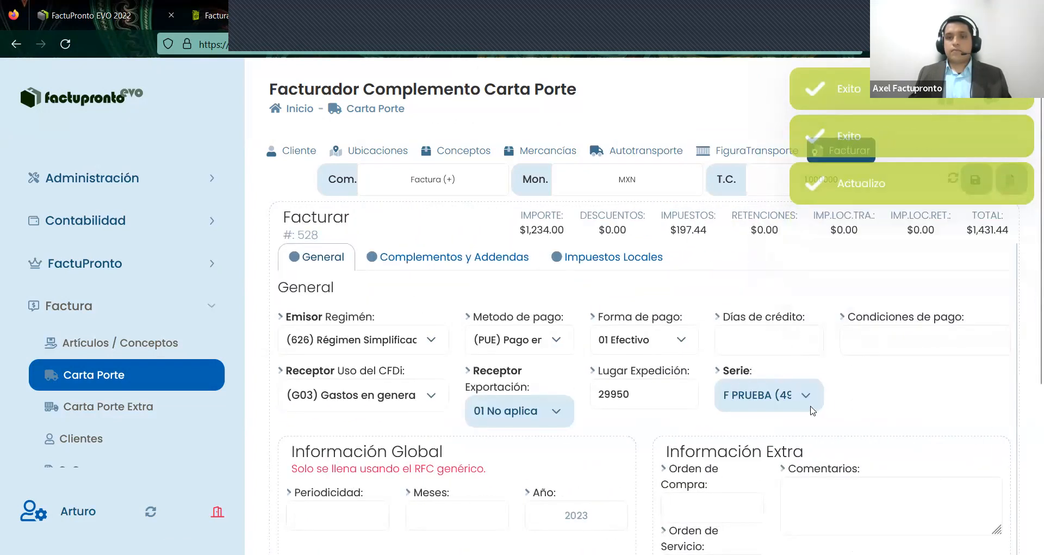
scroll(921, 428, "down", 5)
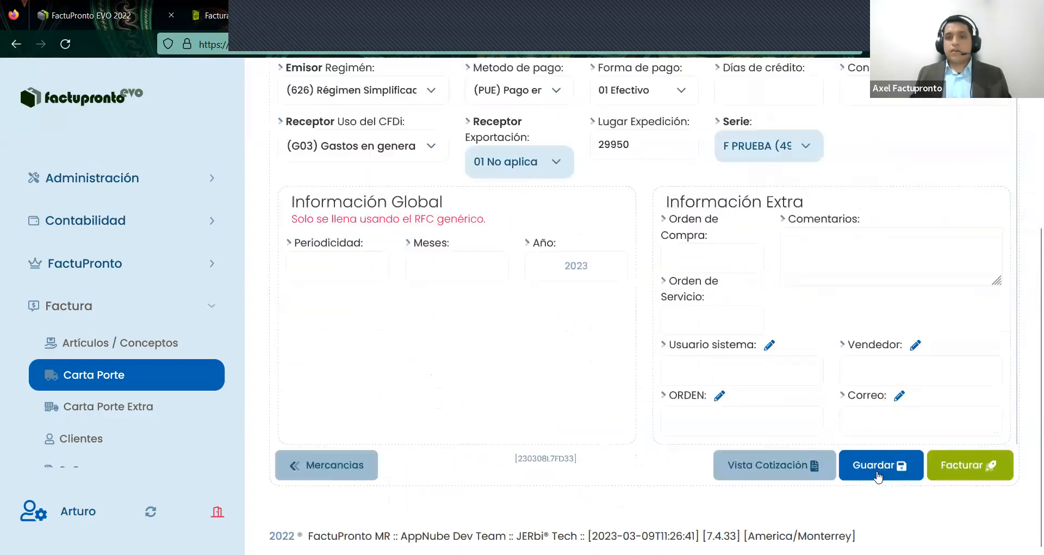
left_click(882, 462)
scroll(721, 365, "up", 5)
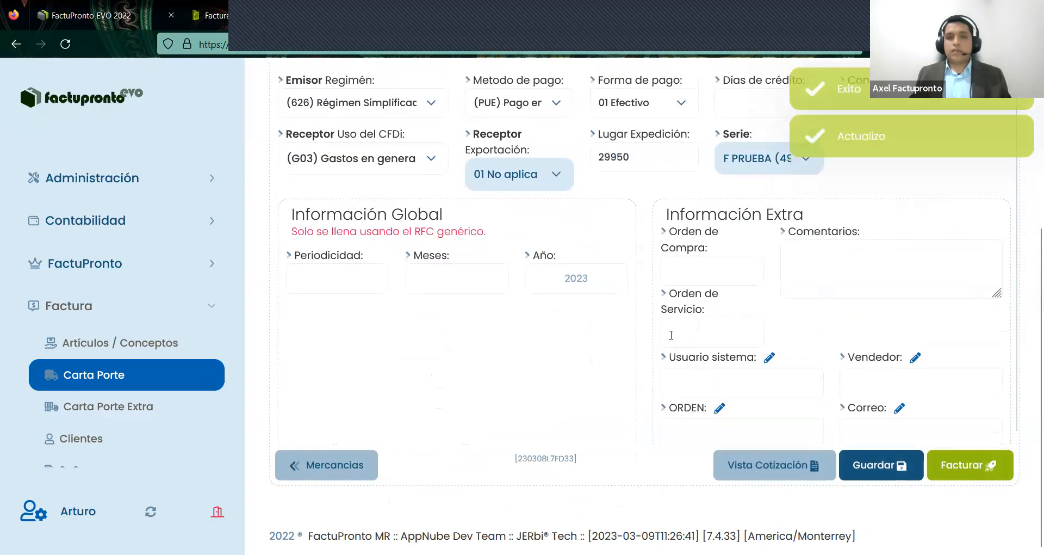
left_click(548, 152)
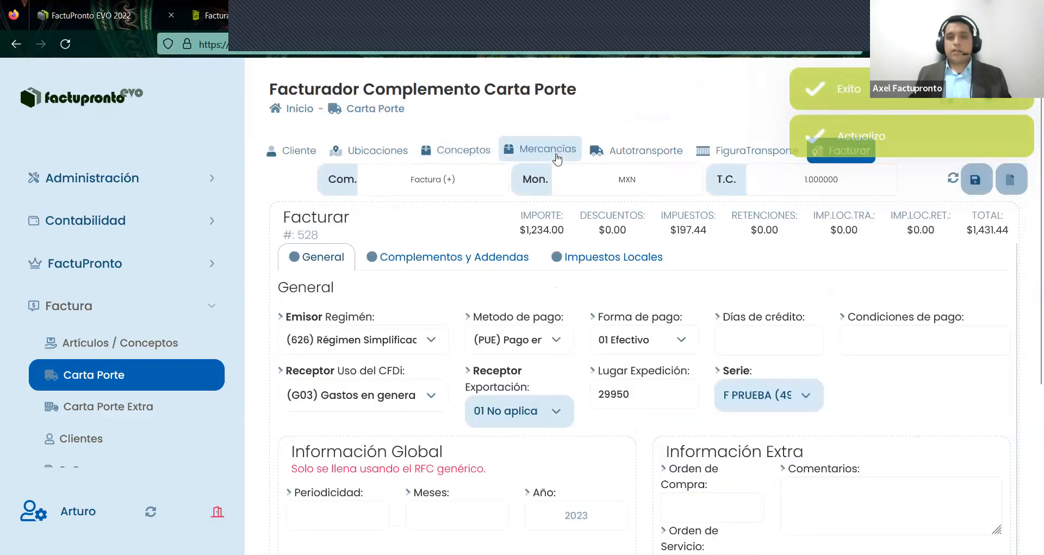
- In Ubicaciones, confirm the second location stays Destino and compare destination IDs DE000001 and DE00002
left_click(368, 147)
scroll(436, 429, "down", 2)
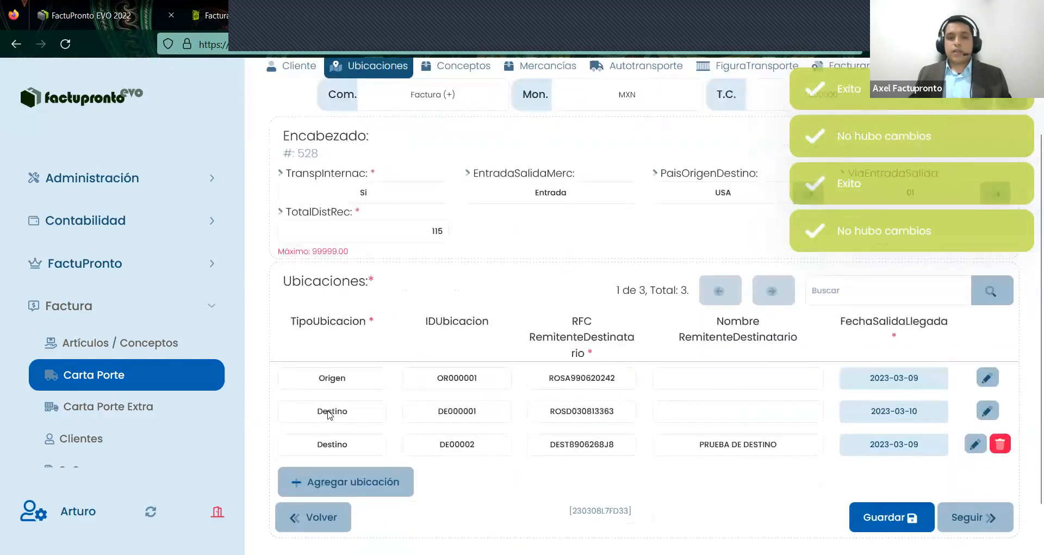
left_click(303, 415)
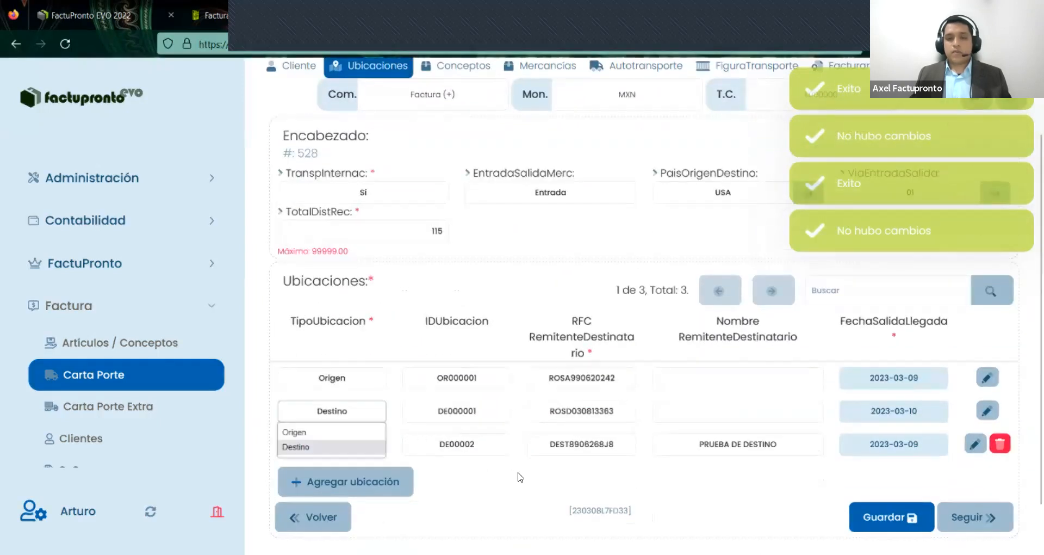
left_click(531, 473)
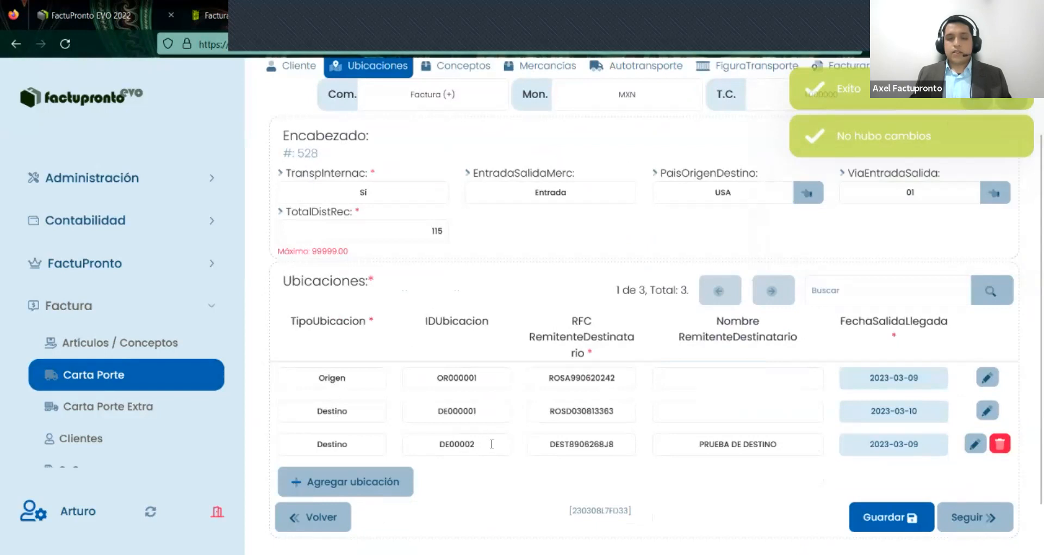
double_click(438, 443)
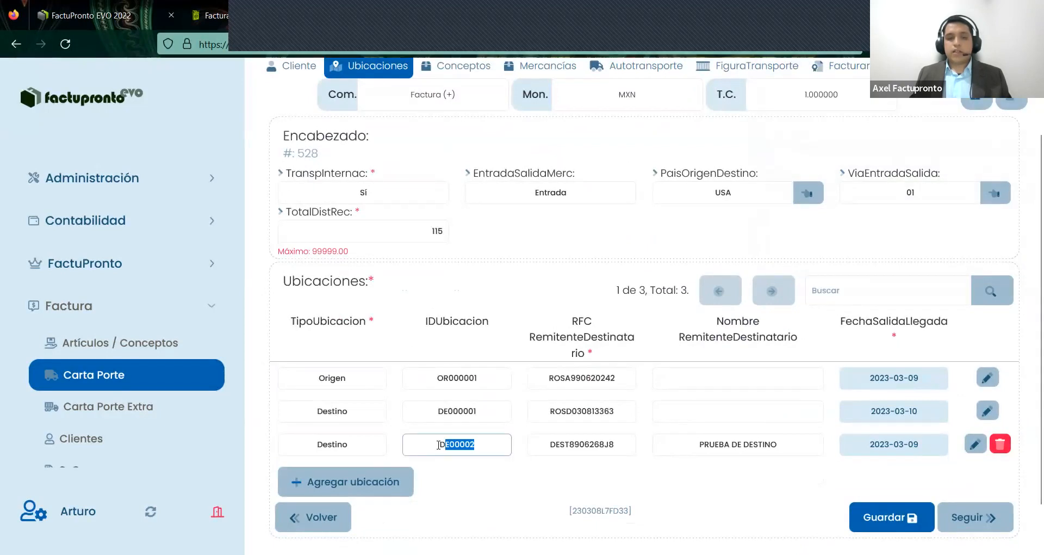
double_click(473, 411)
left_click(487, 406)
mouse_move(481, 444)
left_mouse_down()
mouse_move(428, 410)
mouse_move(491, 443)
left_mouse_up()
double_click(445, 445)
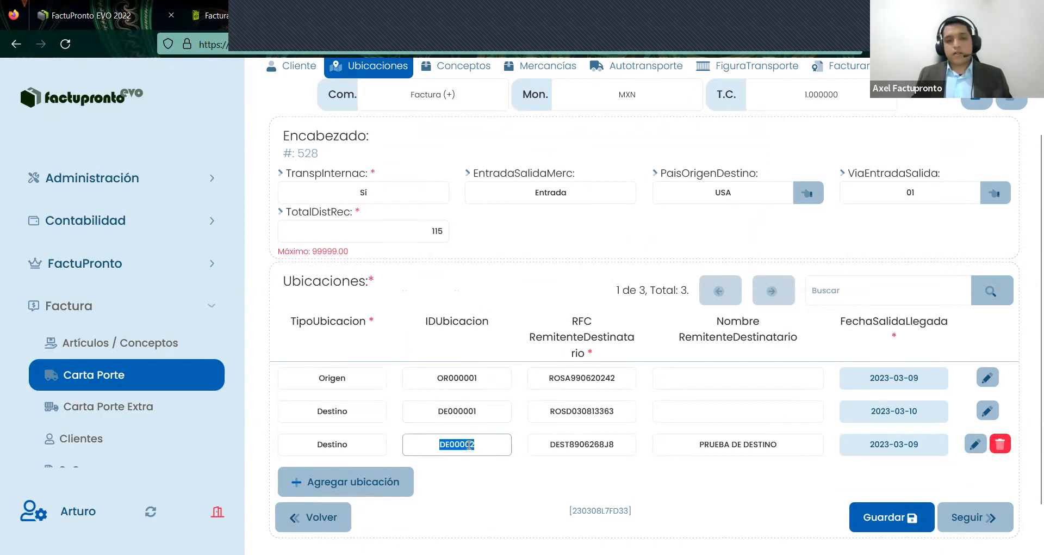
key("Right")
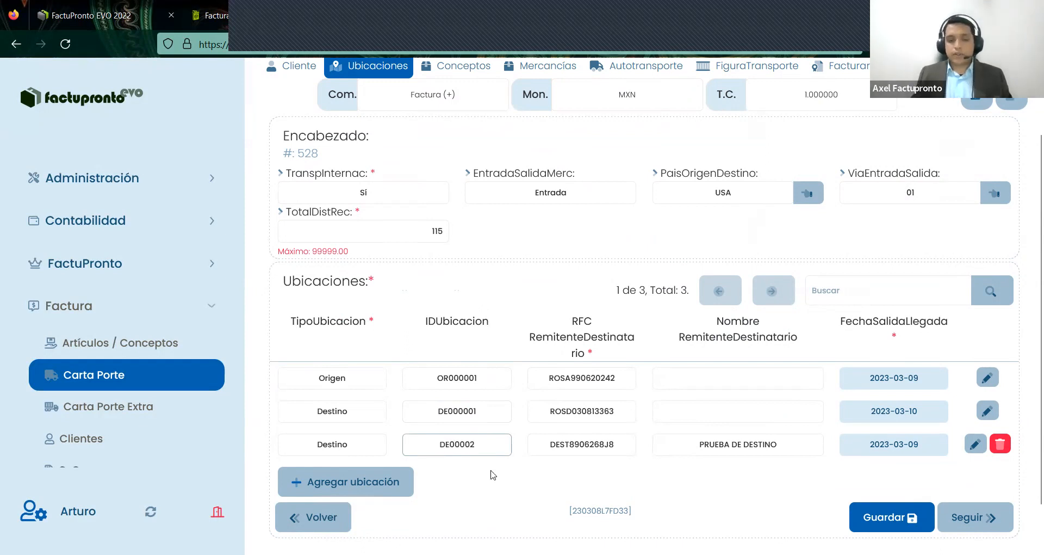
left_click(493, 475)
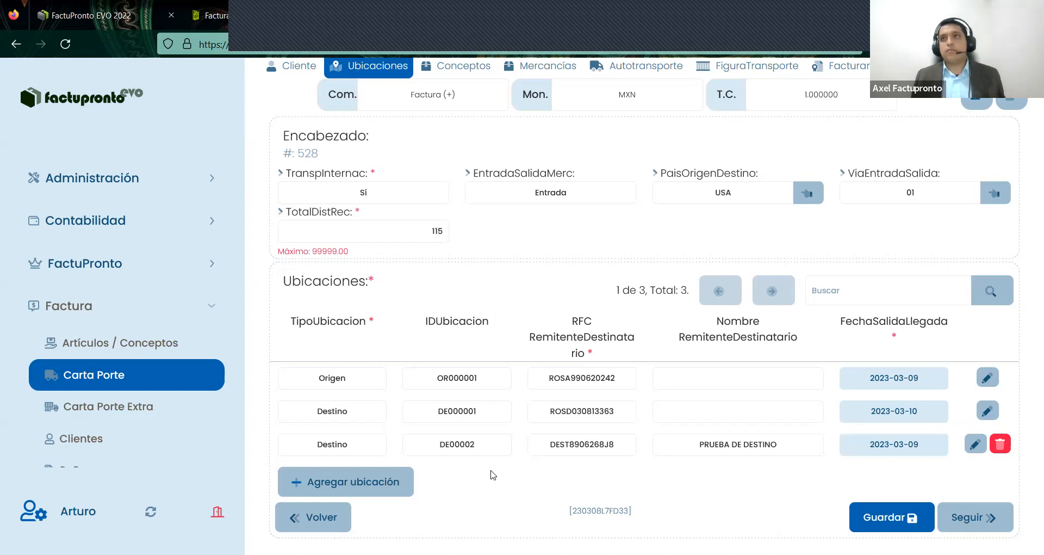
- Save the Ubicaciones section unchanged with its three locations
left_click(889, 519)
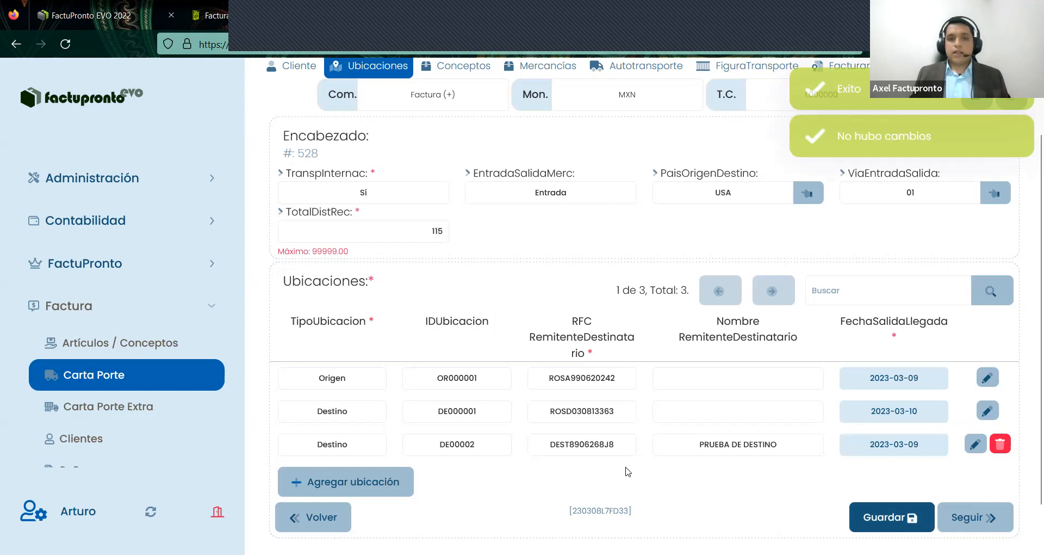
scroll(609, 487, "up", 2)
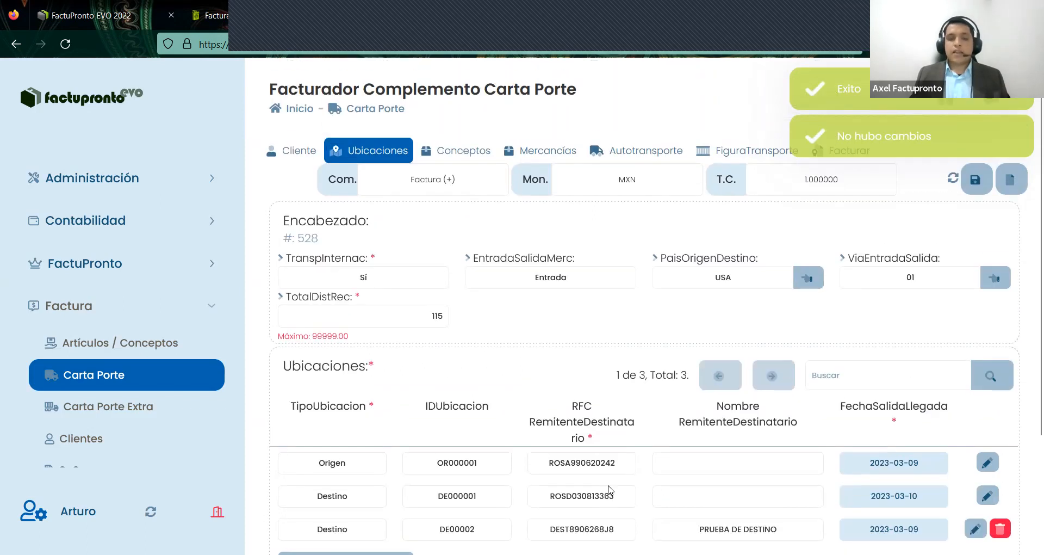
scroll(609, 487, "down", 2)
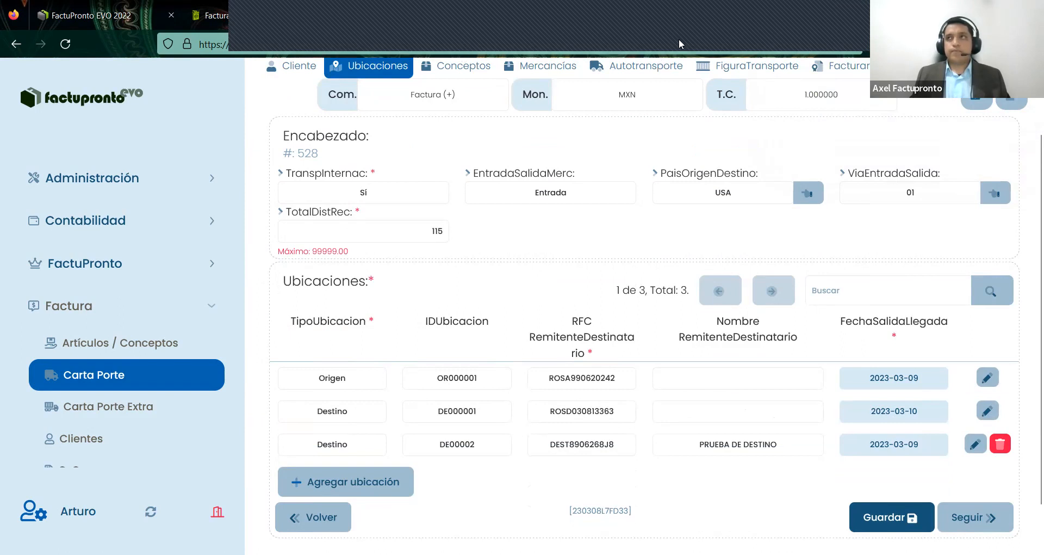
scroll(571, 326, "up", 3)
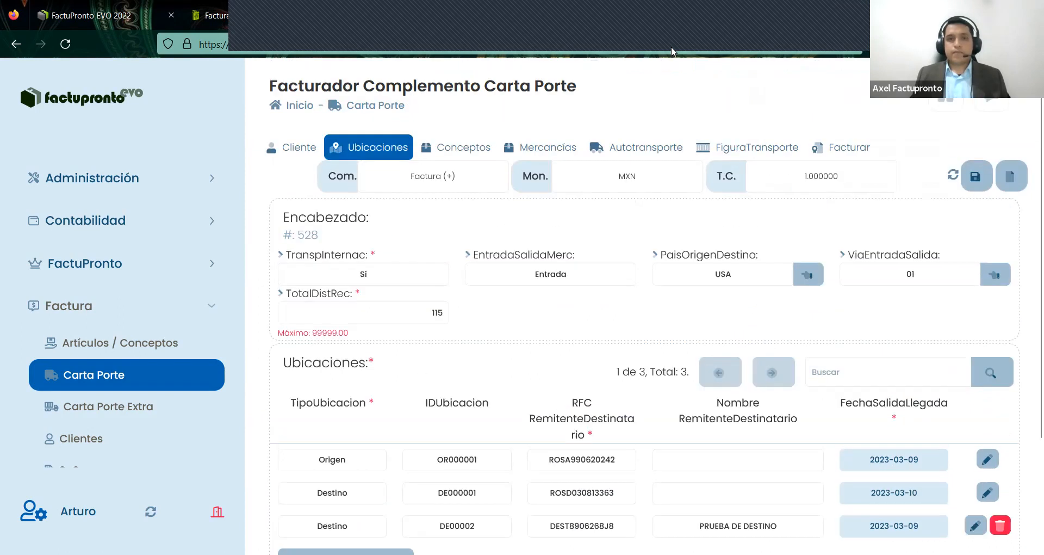